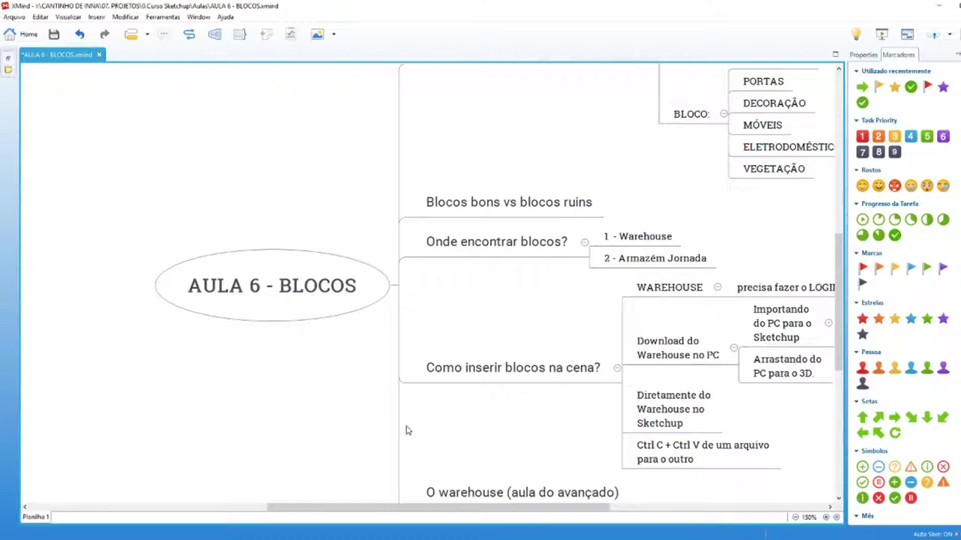
# Step: Go over the 'Diferença de modelagem VS blocos' and 'Blocos bons vs blocos ruins' topics in the outline
pyautogui.scroll(4, 495, 255)
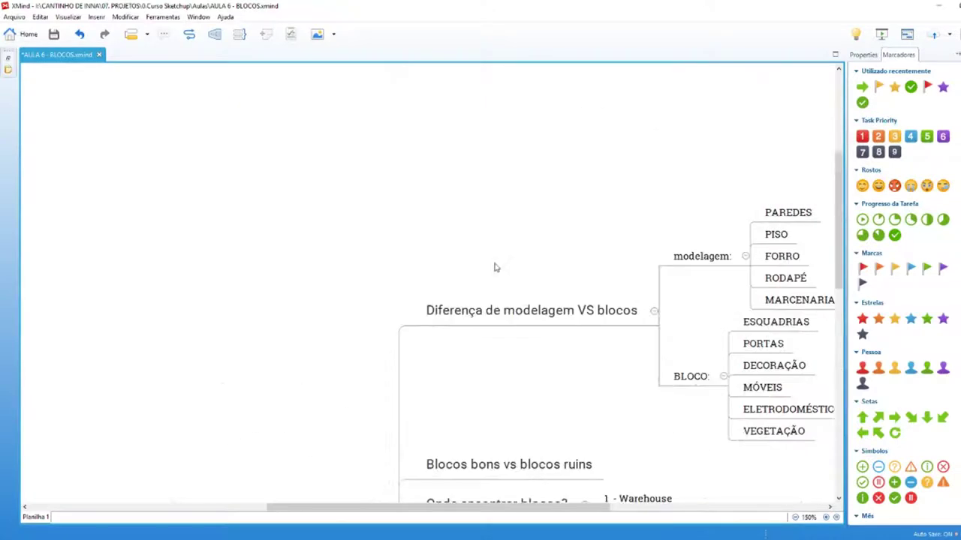
pyautogui.scroll(-2, 492, 263)
pyautogui.click(488, 187)
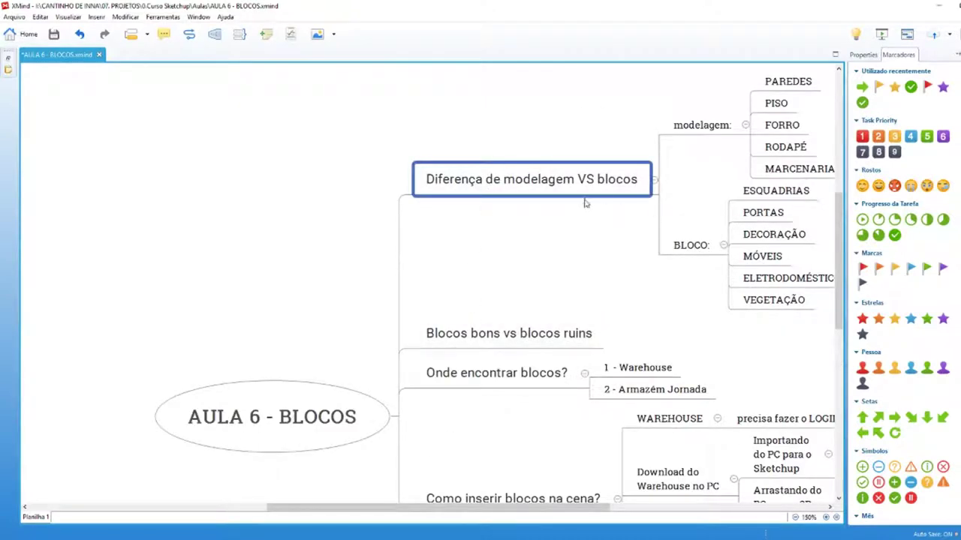
pyautogui.scroll(-1, 504, 225)
pyautogui.scroll(1, 503, 225)
pyautogui.scroll(-1, 504, 225)
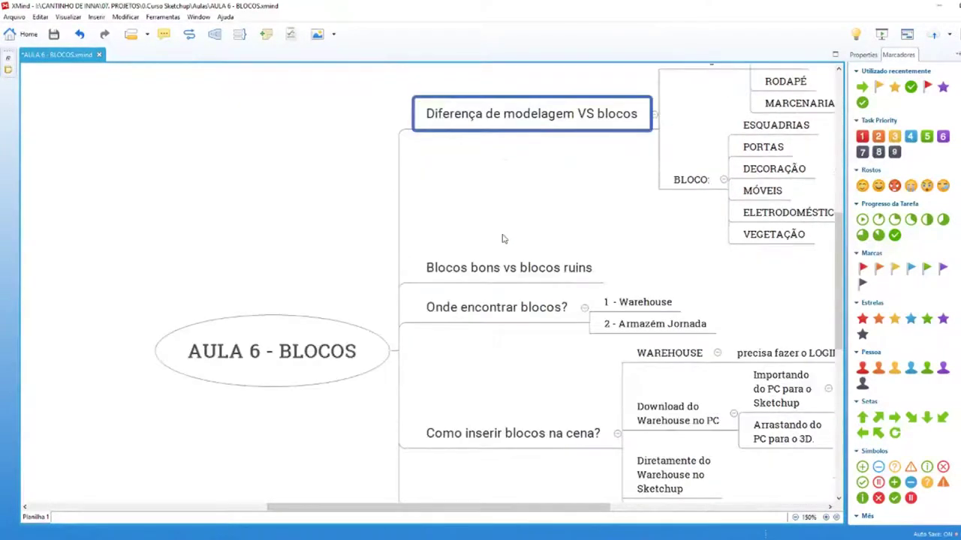
pyautogui.click(492, 277)
# Step: Go over the 'Onde encontrar blocos?', 'Como inserir blocos na cena?' and 'O warehouse' topics
pyautogui.scroll(-1, 487, 319)
pyautogui.click(496, 246)
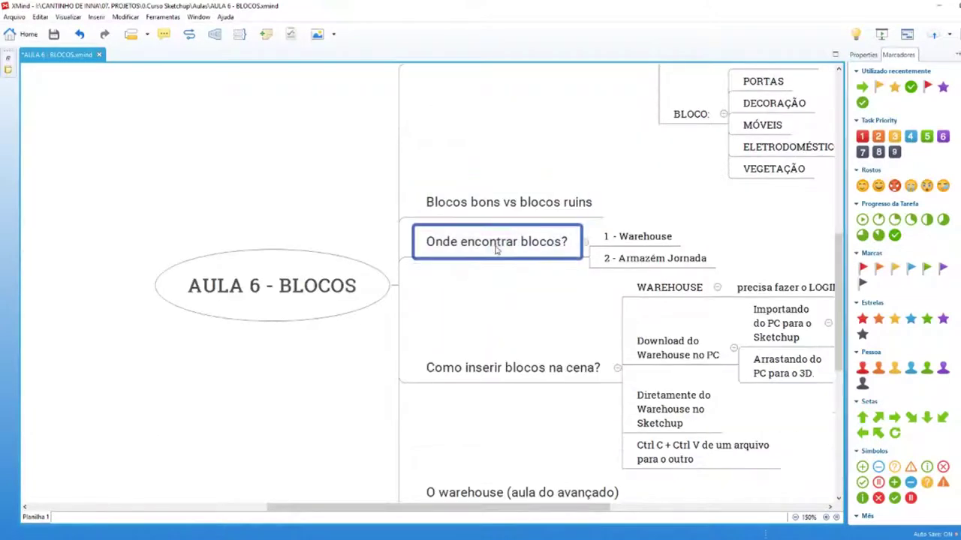
pyautogui.click(496, 370)
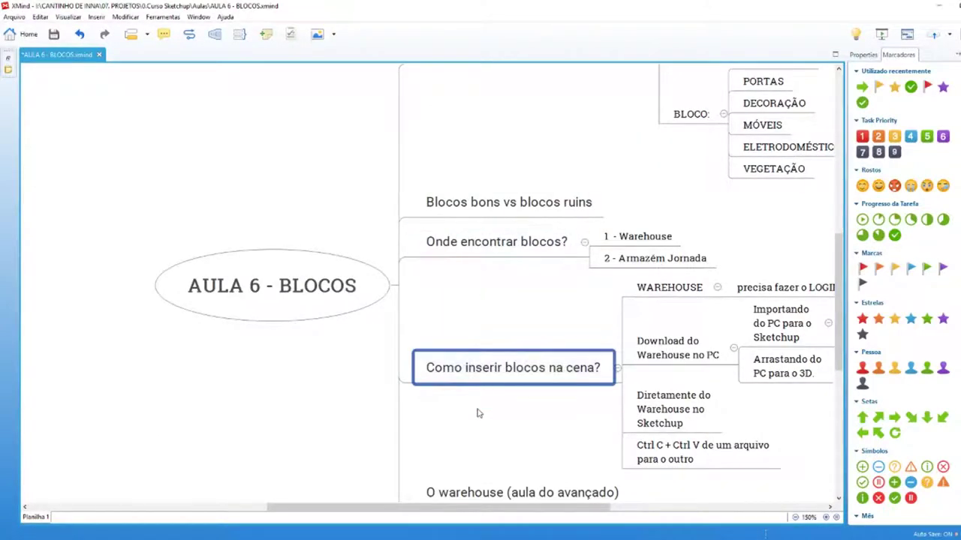
pyautogui.scroll(-1, 481, 413)
pyautogui.click(484, 427)
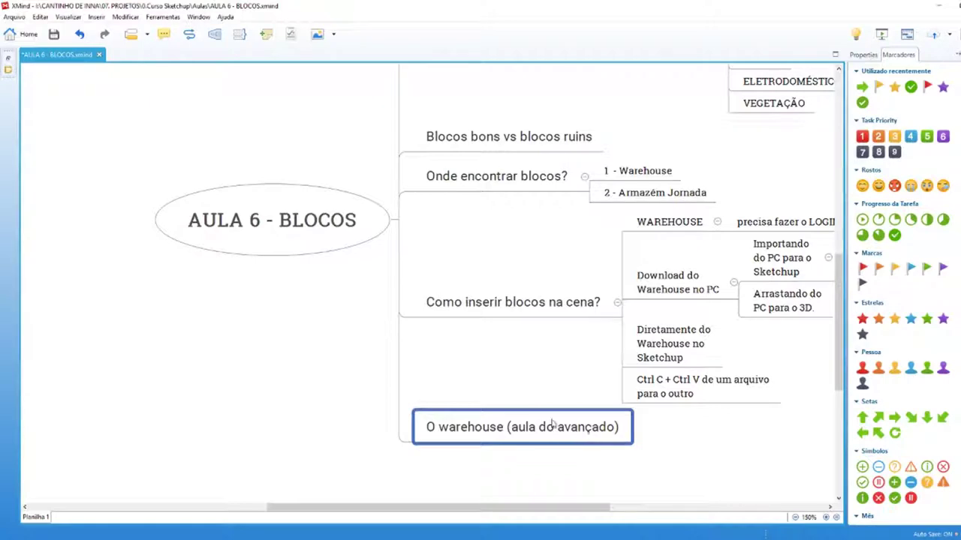
pyautogui.scroll(4, 488, 375)
pyautogui.scroll(-2, 489, 383)
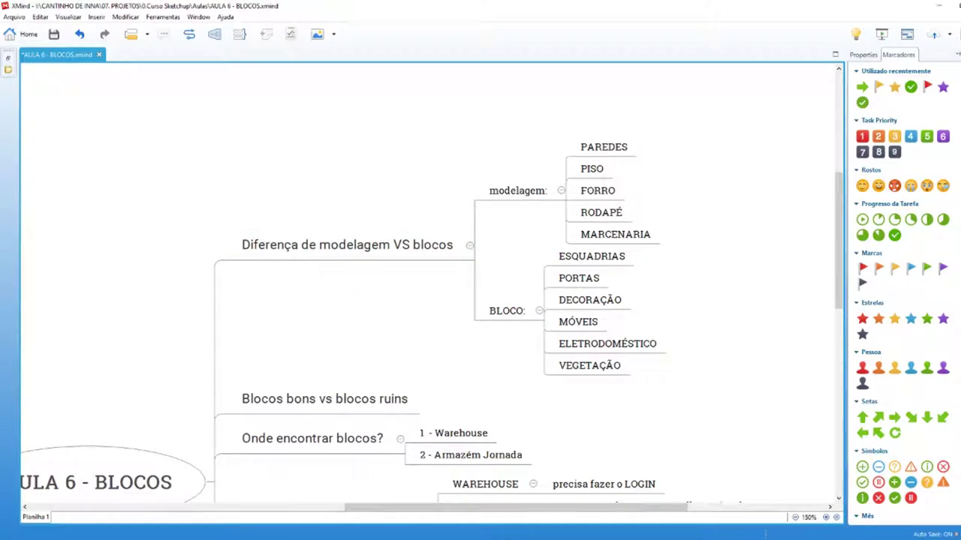
# Step: Bring up the SketchUp bedroom model and orbit to a more overhead view
pyautogui.click(282, 503)
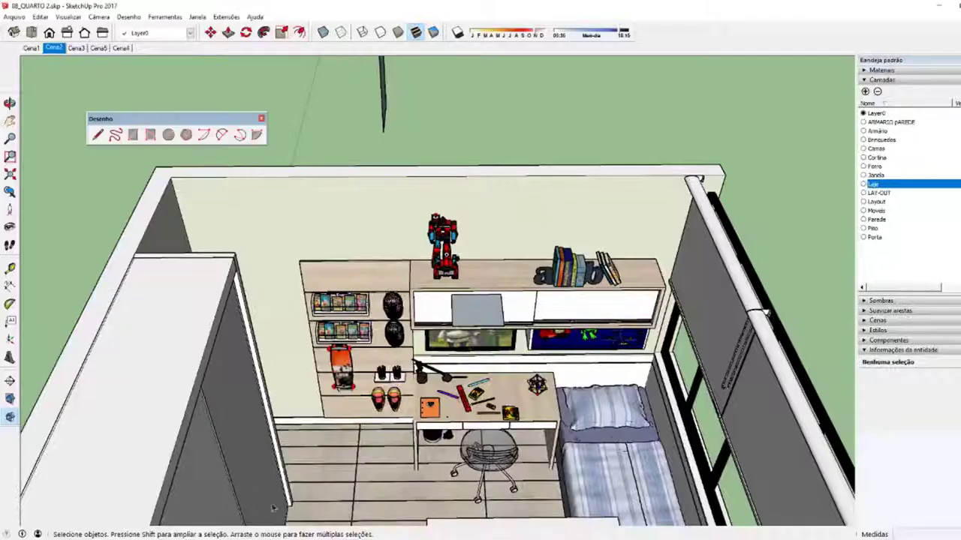
pyautogui.scroll(3, 411, 270)
pyautogui.moveTo(411, 270); pyautogui.dragTo(136, 197, button='middle')
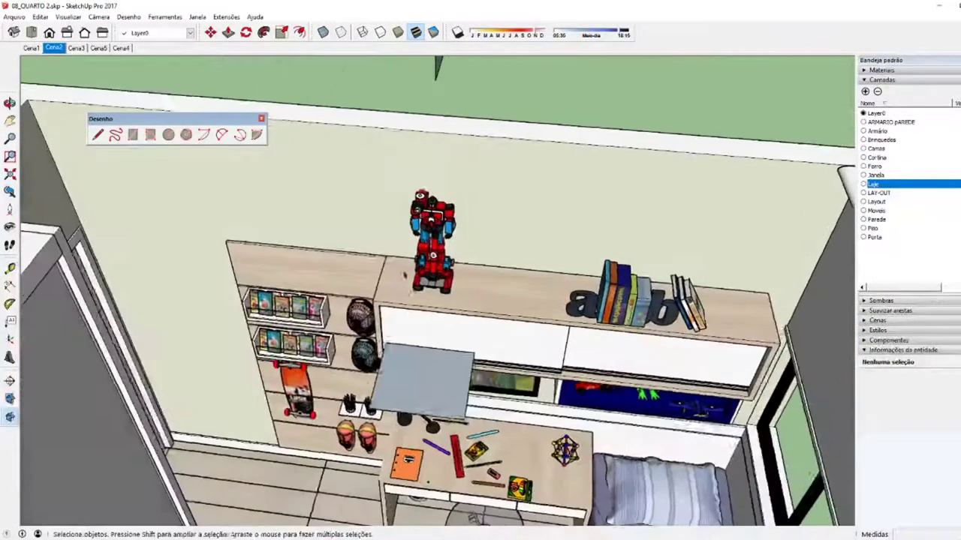
pyautogui.scroll(-3, 631, 279)
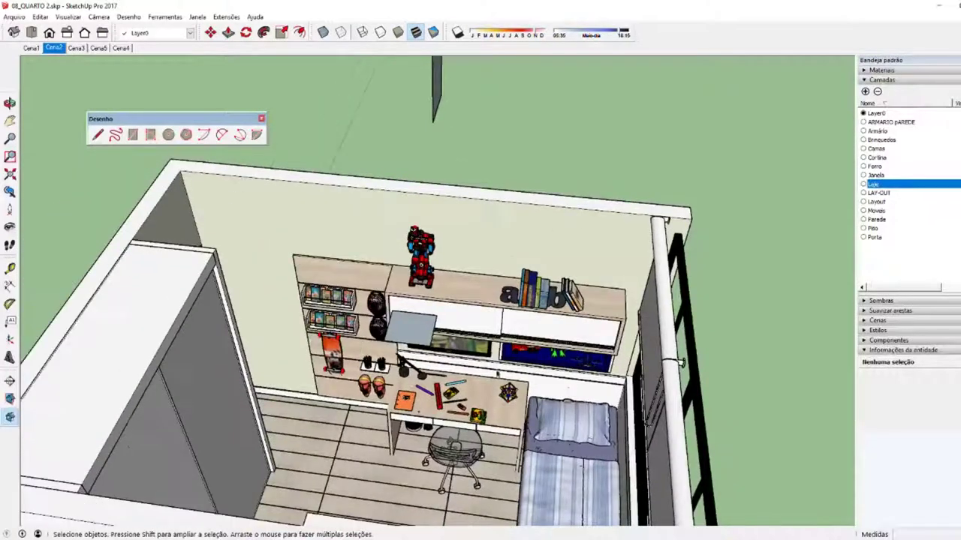
pyautogui.moveTo(631, 278); pyautogui.dragTo(300, 366, button='middle')
pyautogui.scroll(2, 299, 366)
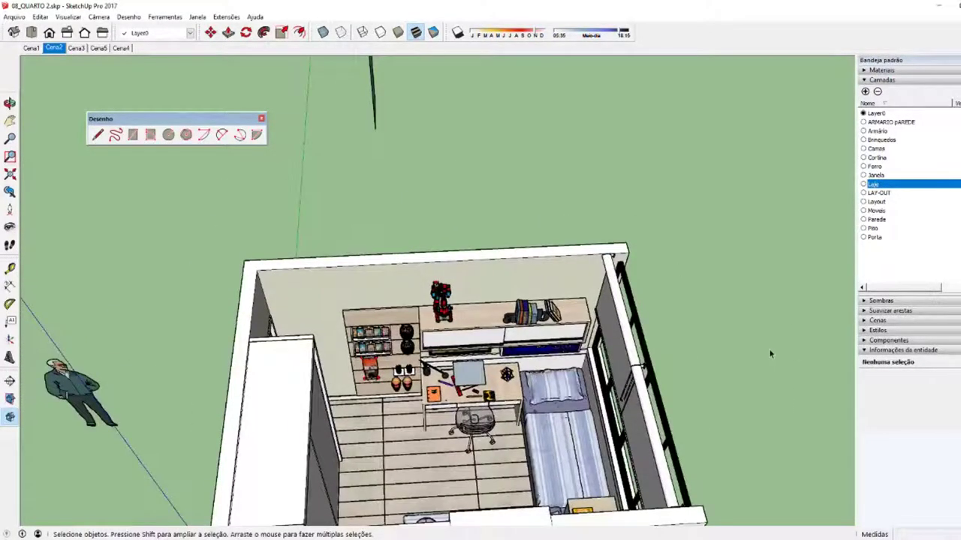
# Step: Draw a small flat rectangle on the ground right of the room
pyautogui.press('p')
pyautogui.press('space')
pyautogui.press('r')
pyautogui.click(725, 284)
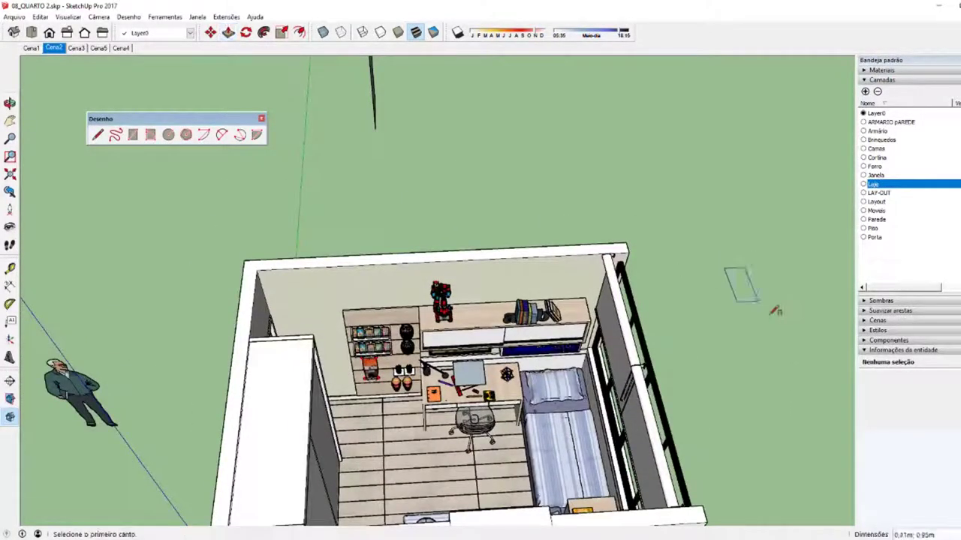
pyautogui.click(766, 310)
# Step: Push/pull the rectangle into a box, undo back to the flat face, and orbit the room
pyautogui.press('p')
pyautogui.click(743, 289)
pyautogui.hotkey('ctrl', 'z')
pyautogui.press('space')
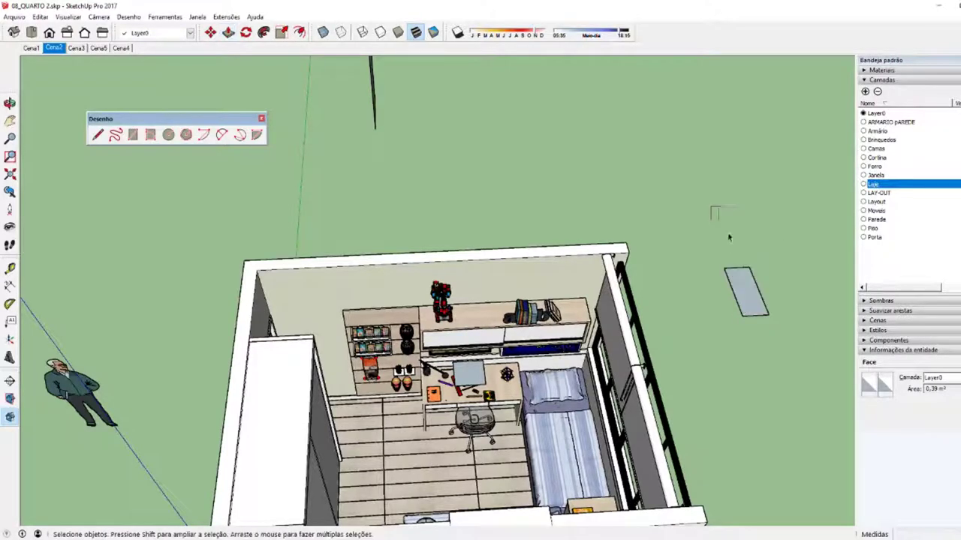
pyautogui.moveTo(736, 263)
pyautogui.mouseDown(button='middle')
pyautogui.moveTo(481, 340)
pyautogui.moveTo(435, 326)
pyautogui.moveTo(490, 389)
pyautogui.moveTo(403, 198)
pyautogui.mouseUp(button='middle')
# Step: Zoom in and orbit around the red robot on the shelf
pyautogui.moveTo(441, 325); pyautogui.dragTo(440, 360, button='middle')
pyautogui.scroll(1, 440, 345)
pyautogui.scroll(2, 440, 358)
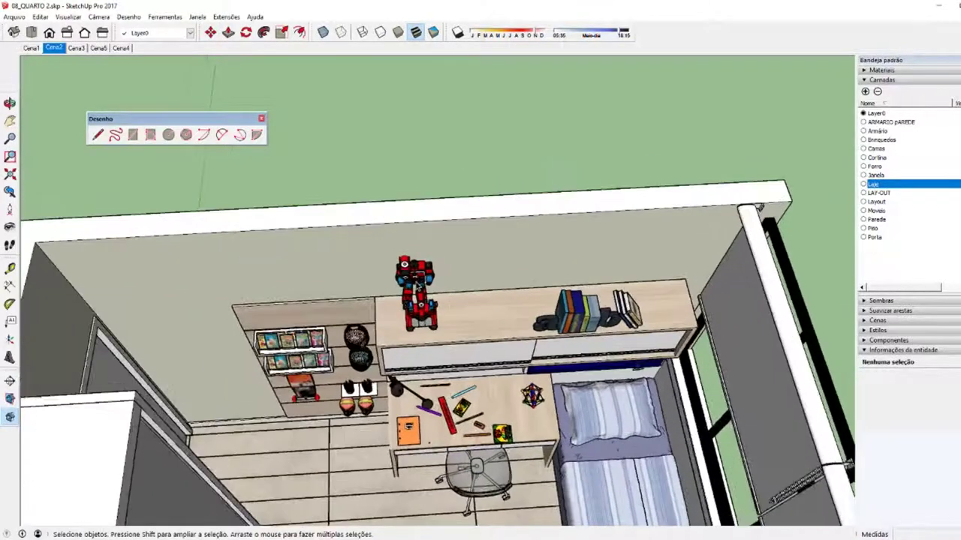
pyautogui.scroll(2, 436, 331)
pyautogui.scroll(2, 432, 307)
pyautogui.scroll(2, 428, 293)
pyautogui.moveTo(426, 293)
pyautogui.mouseDown(button='middle')
pyautogui.moveTo(340, 184)
pyautogui.moveTo(340, 106)
pyautogui.mouseUp(button='middle')
pyautogui.scroll(3, 339, 97)
pyautogui.scroll(2, 341, 105)
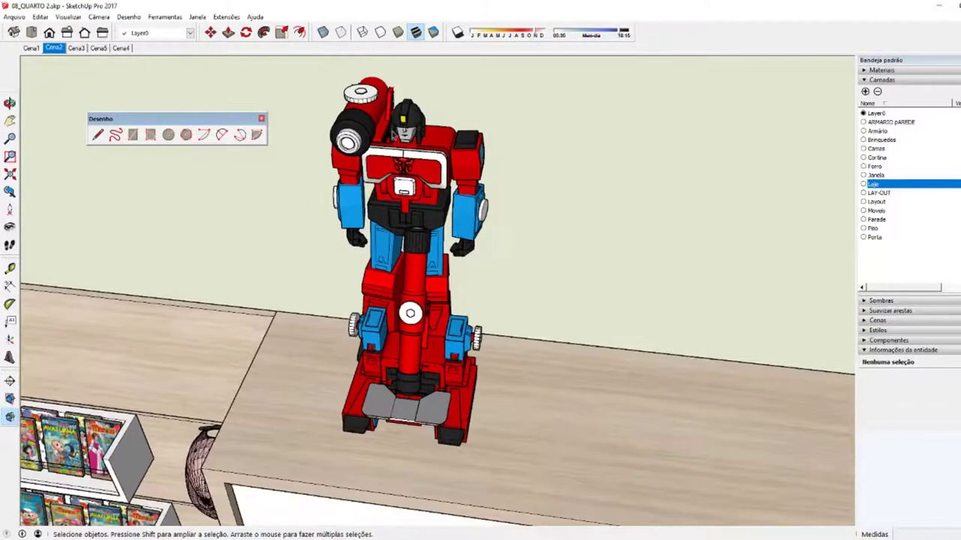
pyautogui.scroll(2, 426, 167)
pyautogui.scroll(2, 421, 169)
pyautogui.moveTo(420, 169)
pyautogui.mouseDown(button='middle')
pyautogui.moveTo(326, 180)
pyautogui.moveTo(385, 158)
pyautogui.mouseUp(button='middle')
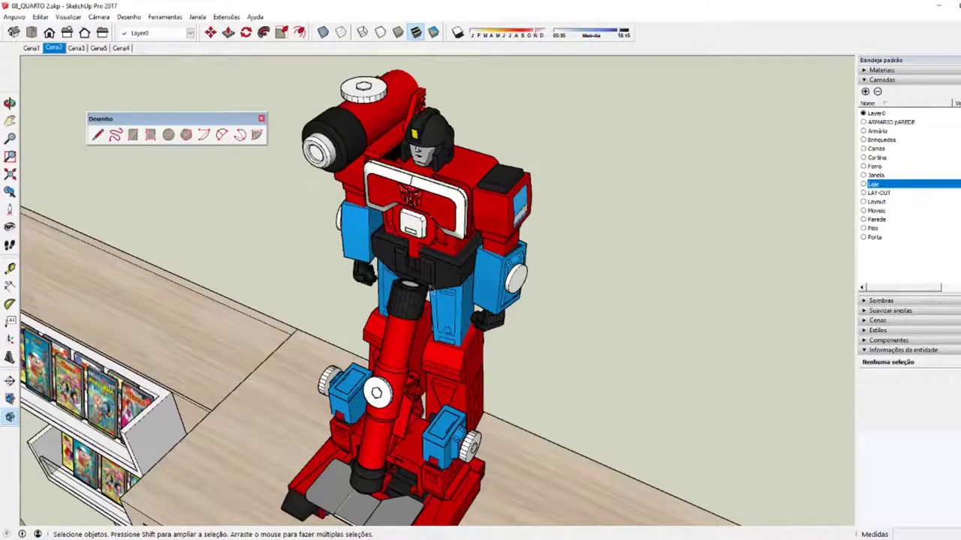
pyautogui.moveTo(385, 158)
pyautogui.mouseDown(button='middle')
pyautogui.moveTo(411, 278)
pyautogui.moveTo(529, 150)
pyautogui.moveTo(361, 214)
pyautogui.moveTo(420, 316)
pyautogui.mouseUp(button='middle')
pyautogui.scroll(2, 411, 278)
pyautogui.scroll(2, 529, 150)
pyautogui.scroll(2, 361, 215)
pyautogui.scroll(-2, 360, 215)
pyautogui.scroll(-2, 360, 215)
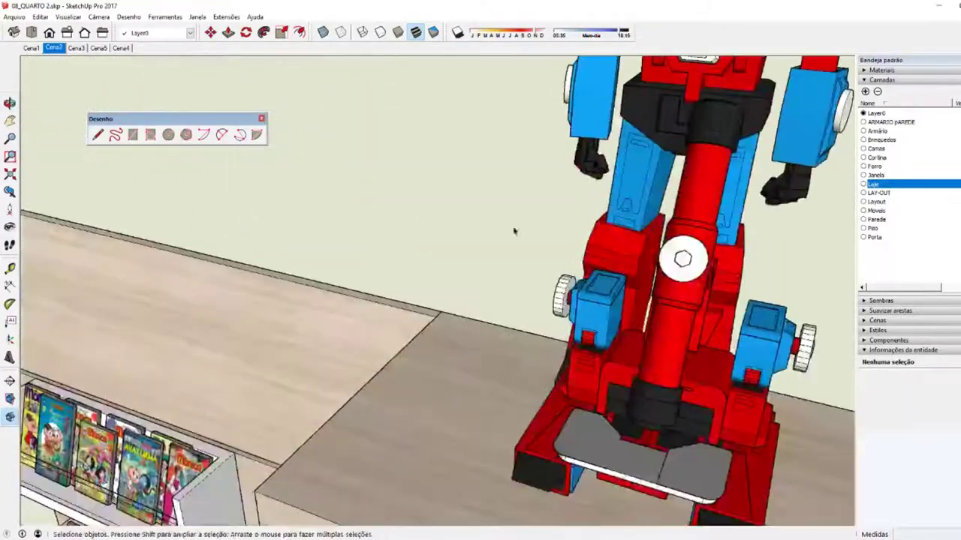
pyautogui.scroll(3, 449, 400)
# Step: Swing the view across the comic shelves, caps and orange skateboard
pyautogui.moveTo(449, 400)
pyautogui.mouseDown(button='middle')
pyautogui.moveTo(563, 338)
pyautogui.moveTo(668, 388)
pyautogui.mouseUp(button='middle')
pyautogui.scroll(2, 563, 338)
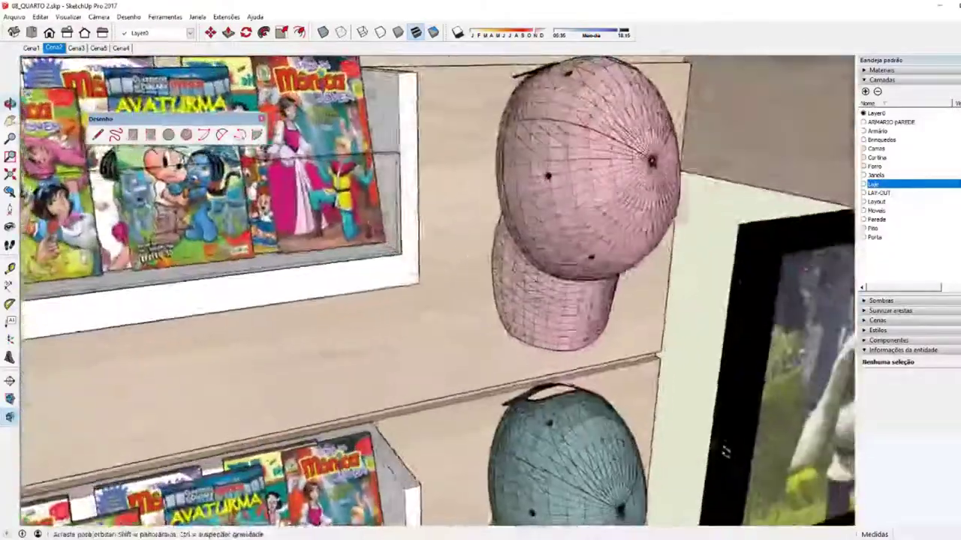
pyautogui.scroll(-3, 668, 388)
pyautogui.scroll(3, 322, 360)
pyautogui.moveTo(323, 360); pyautogui.dragTo(251, 268, button='middle')
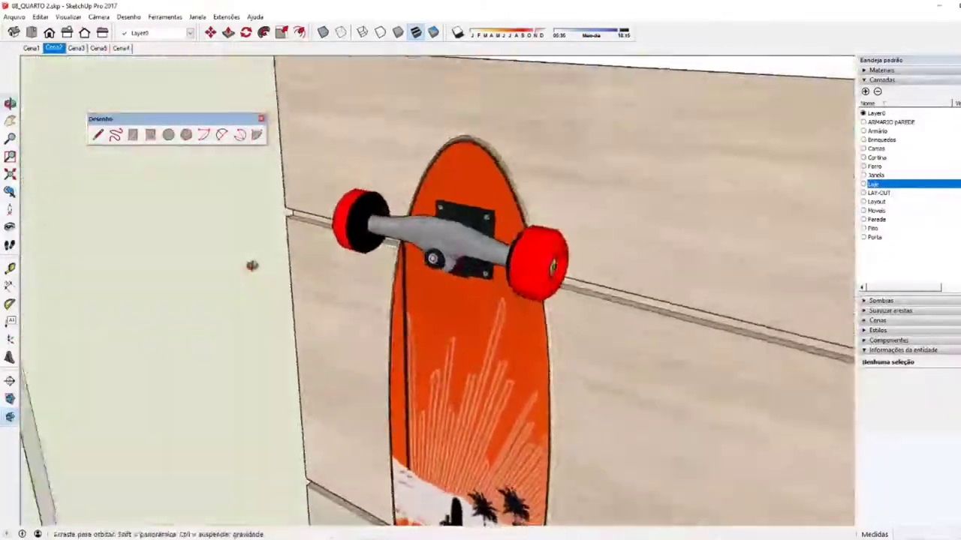
pyautogui.scroll(2, 415, 360)
pyautogui.scroll(-3, 424, 253)
pyautogui.scroll(1, 469, 296)
pyautogui.scroll(2, 496, 292)
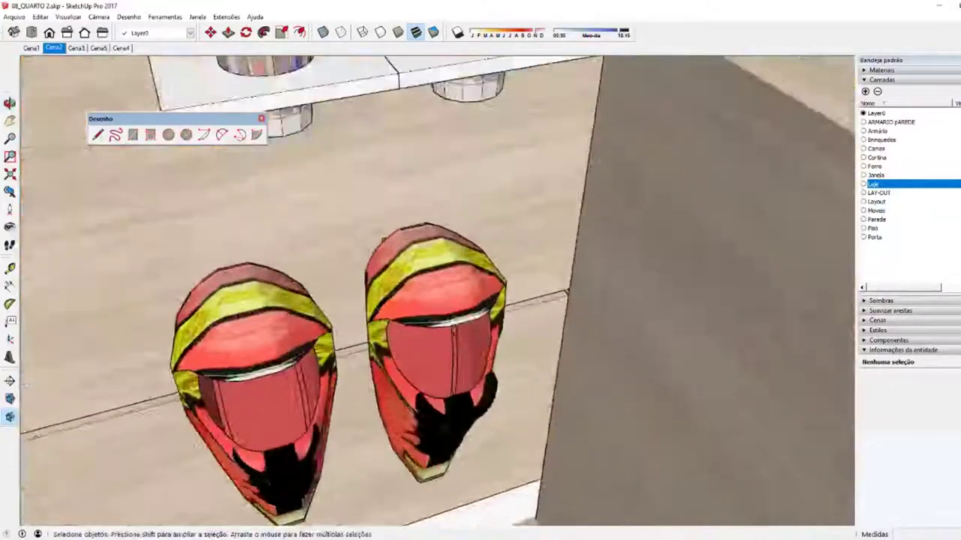
pyautogui.scroll(2, 496, 293)
pyautogui.scroll(-3, 495, 292)
# Step: Orbit over the desk lamp, the TV showing Shrek, and the toy shelf beside it
pyautogui.moveTo(496, 293)
pyautogui.mouseDown(button='middle')
pyautogui.moveTo(648, 281)
pyautogui.moveTo(468, 305)
pyautogui.mouseUp(button='middle')
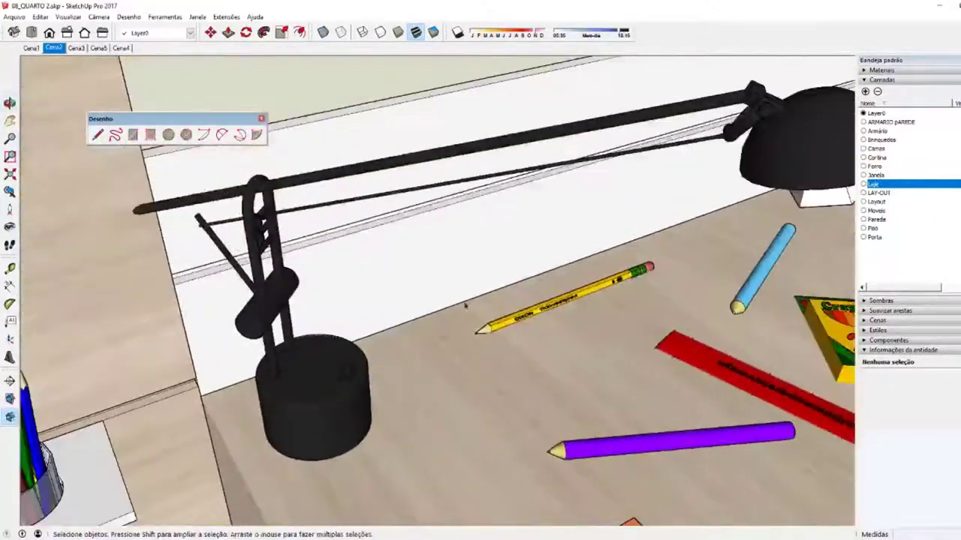
pyautogui.scroll(1, 672, 351)
pyautogui.scroll(-3, 672, 352)
pyautogui.moveTo(672, 351); pyautogui.dragTo(510, 337, button='middle')
pyautogui.scroll(2, 510, 338)
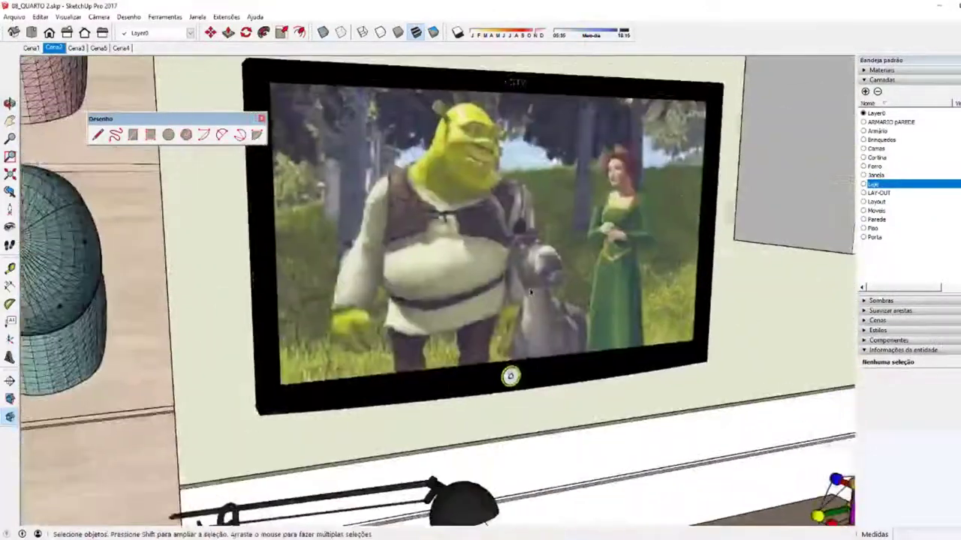
pyautogui.scroll(2, 473, 412)
pyautogui.scroll(-1, 474, 413)
pyautogui.moveTo(473, 412)
pyautogui.mouseDown(button='middle')
pyautogui.moveTo(632, 279)
pyautogui.moveTo(514, 290)
pyautogui.mouseUp(button='middle')
pyautogui.scroll(1, 632, 280)
pyautogui.scroll(2, 632, 279)
pyautogui.scroll(2, 632, 280)
# Step: Enter the green monster toy component and select all its connected geometry
pyautogui.click(513, 289)
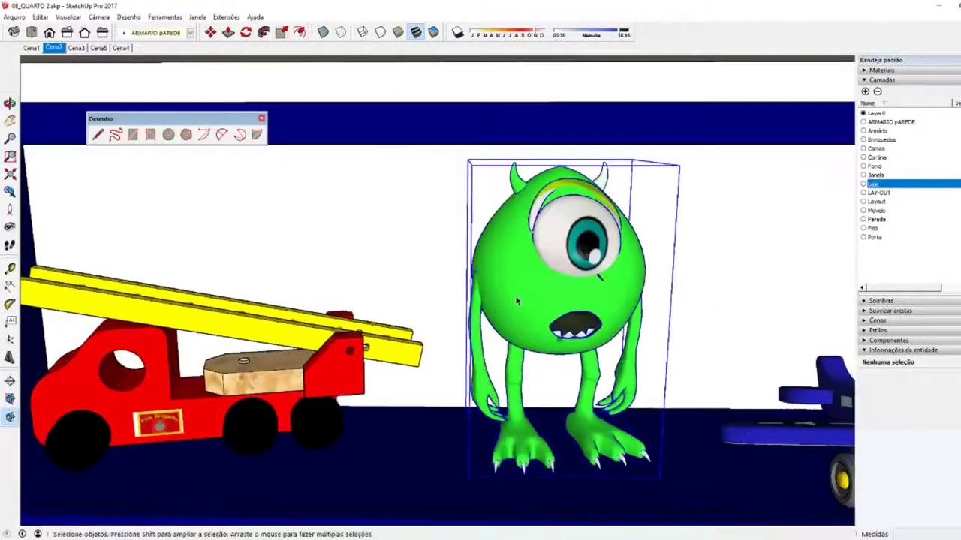
pyautogui.doubleClick(513, 290)
pyautogui.click(514, 285)
pyautogui.tripleClick(514, 284)
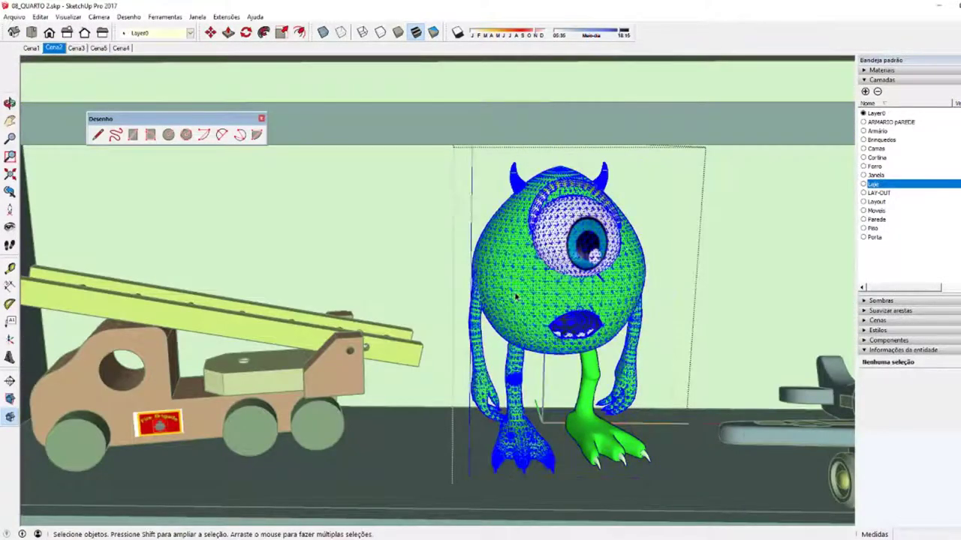
pyautogui.moveTo(515, 284)
pyautogui.mouseDown(button='middle')
pyautogui.moveTo(438, 286)
pyautogui.moveTo(584, 358)
pyautogui.moveTo(242, 426)
pyautogui.mouseUp(button='middle')
pyautogui.click(525, 322)
# Step: Zoom out to the robot, shelves and cabinet wall and select the red robot block
pyautogui.scroll(-3, 585, 359)
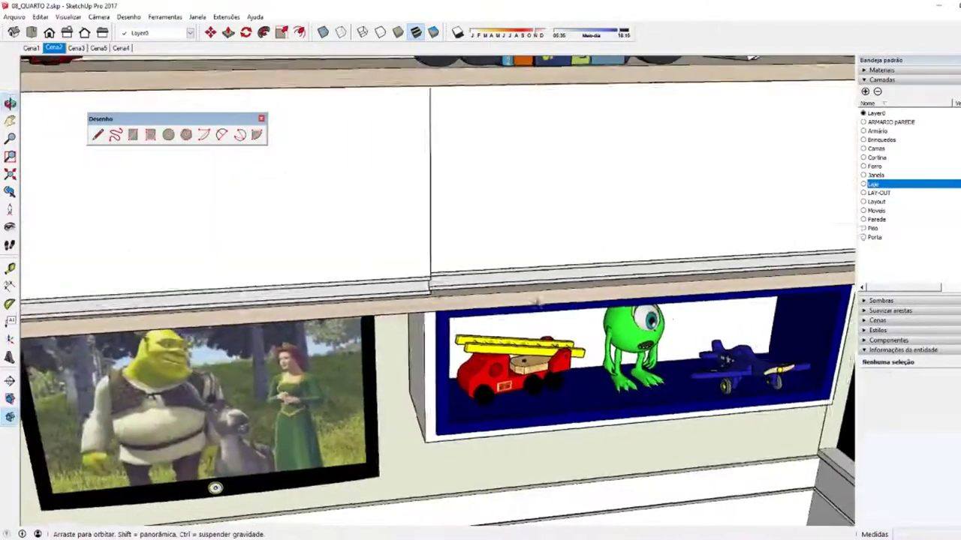
pyautogui.scroll(-3, 508, 317)
pyautogui.scroll(-2, 508, 317)
pyautogui.moveTo(508, 318); pyautogui.dragTo(558, 328, button='middle')
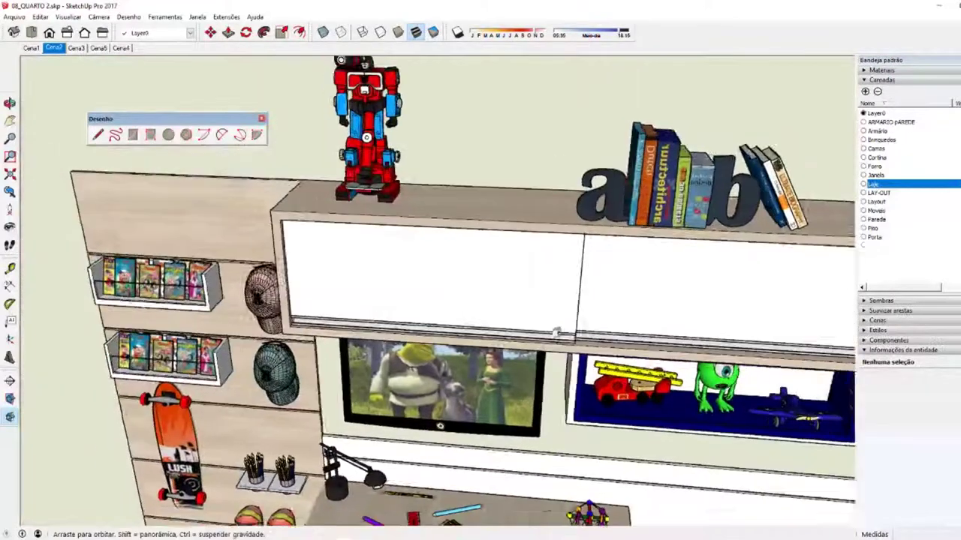
pyautogui.scroll(2, 566, 344)
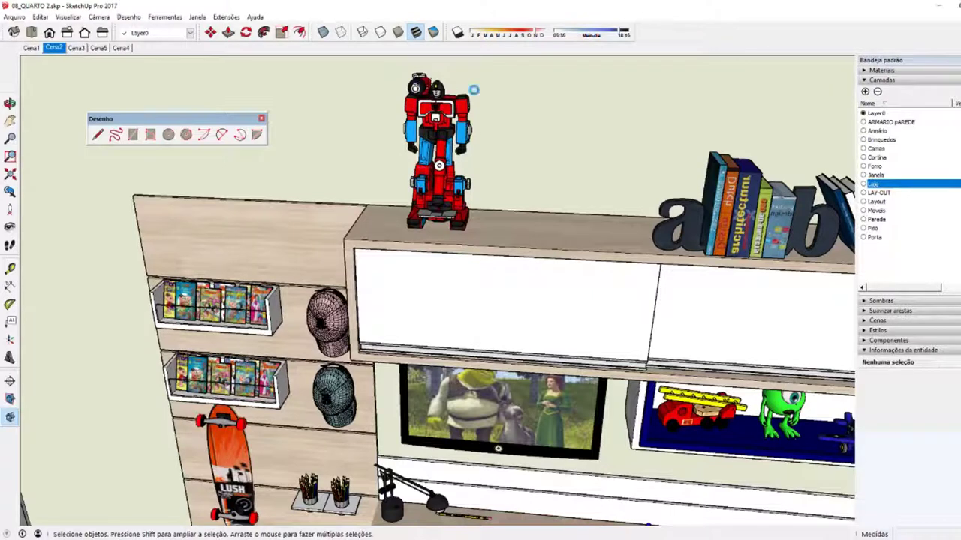
pyautogui.click(429, 218)
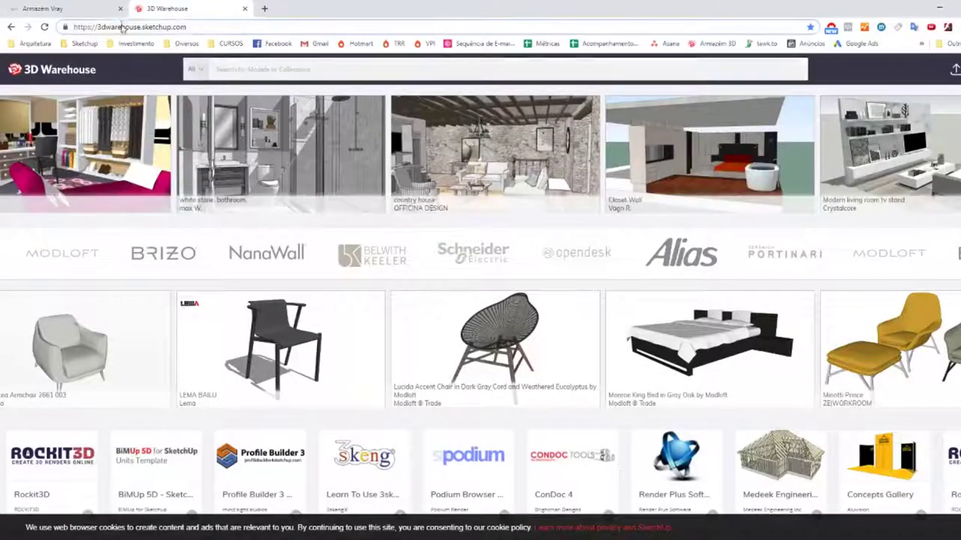
# Step: Open 3dwarehouse.sketchup.com and scroll over its home page
pyautogui.click(121, 27)
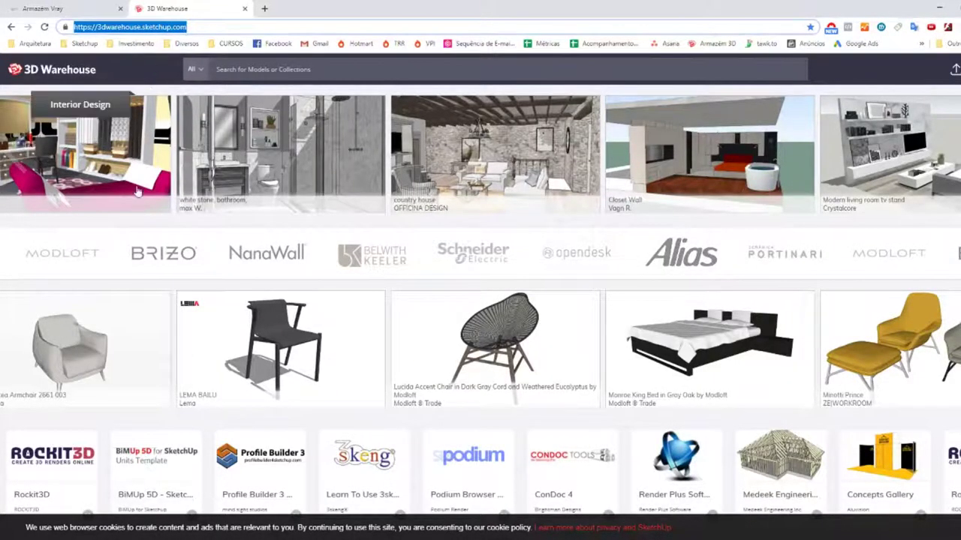
pyautogui.scroll(-1, 45, 180)
pyautogui.scroll(1, 432, 337)
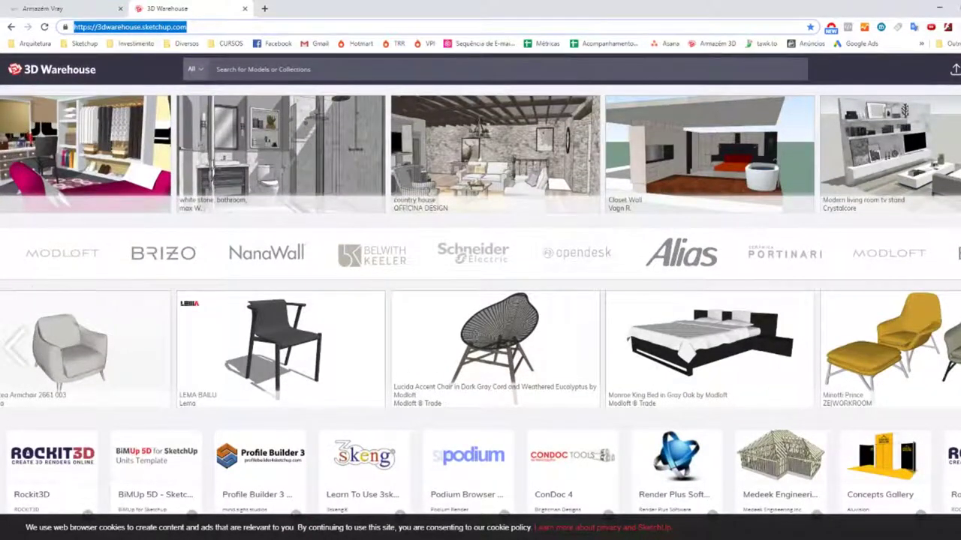
# Step: Advance the featured furniture carousel five models
pyautogui.click(935, 314)
pyautogui.click(935, 314)
pyautogui.click(935, 314)
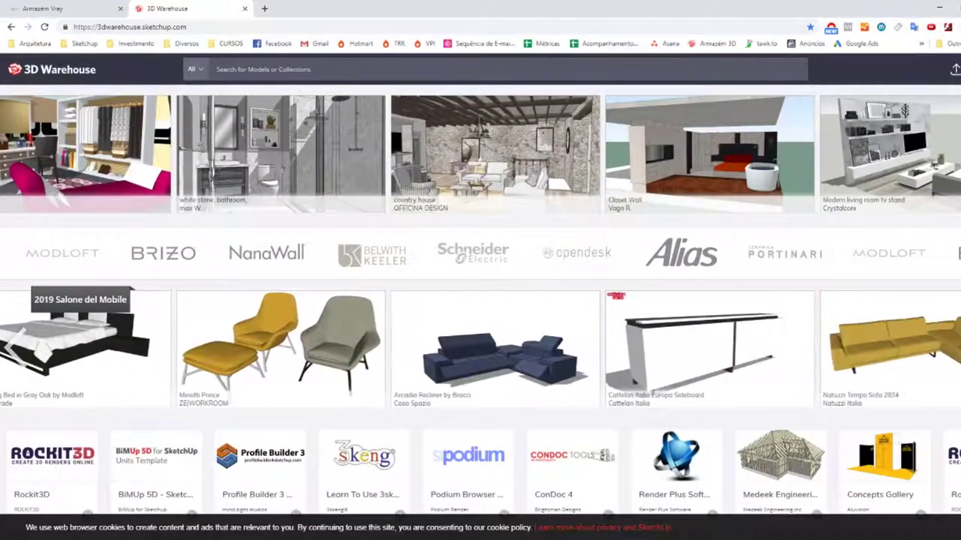
pyautogui.click(935, 315)
pyautogui.click(935, 315)
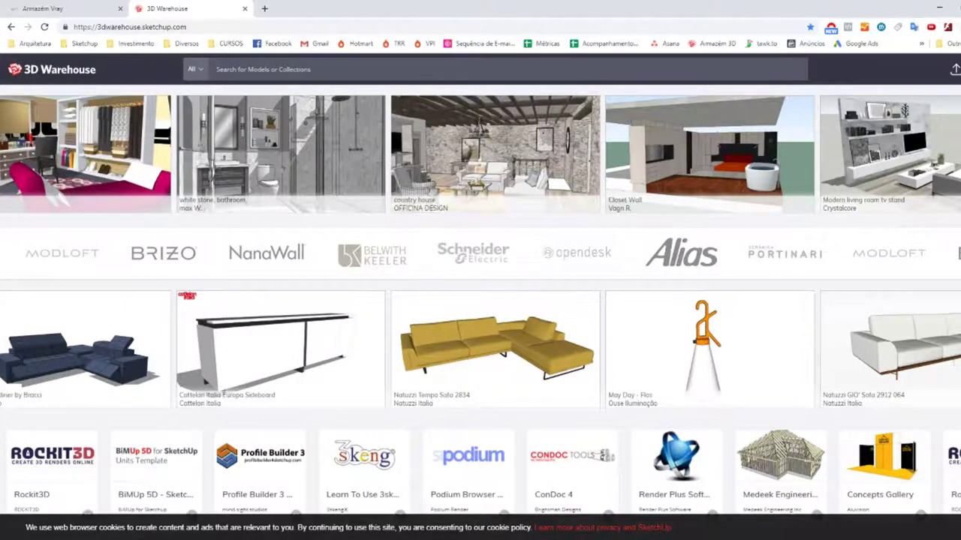
# Step: Return to the XMind map and select the modelagem: topic
pyautogui.hotkey('alt', 'Tab')
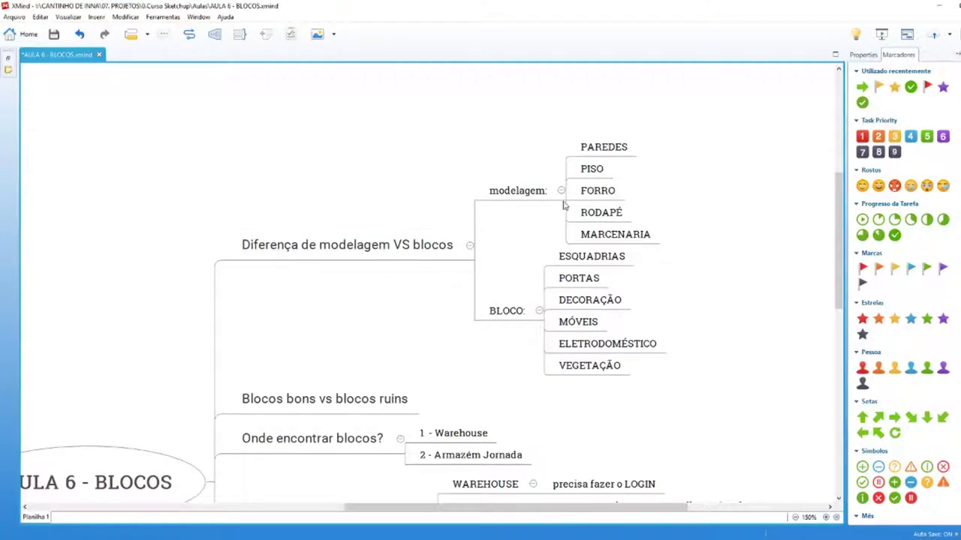
pyautogui.click(507, 311)
pyautogui.click(503, 193)
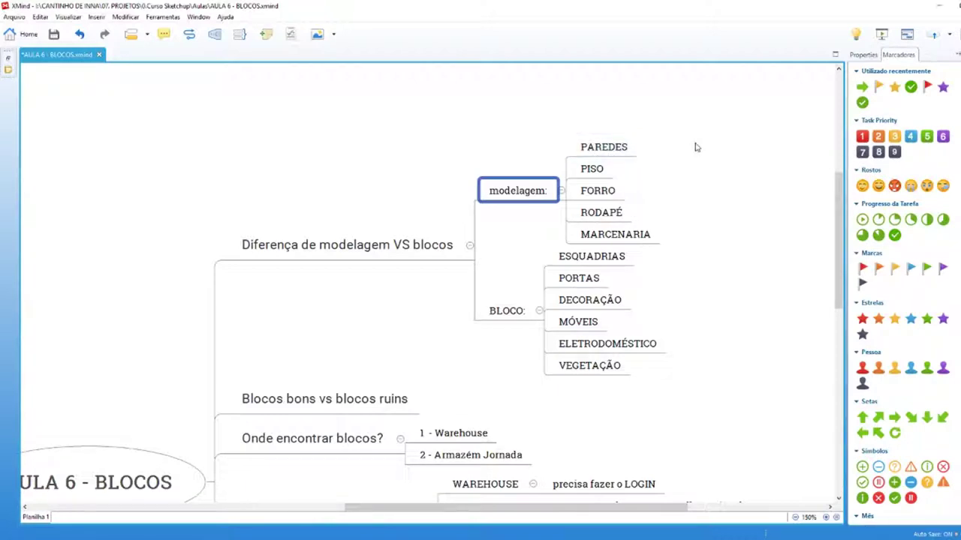
# Step: Step through PAREDES, PISO, RODAPÉ and MARCENARIA, then bring up the 06_EXTERNA.skp model
pyautogui.click(605, 147)
pyautogui.click(593, 168)
pyautogui.click(602, 214)
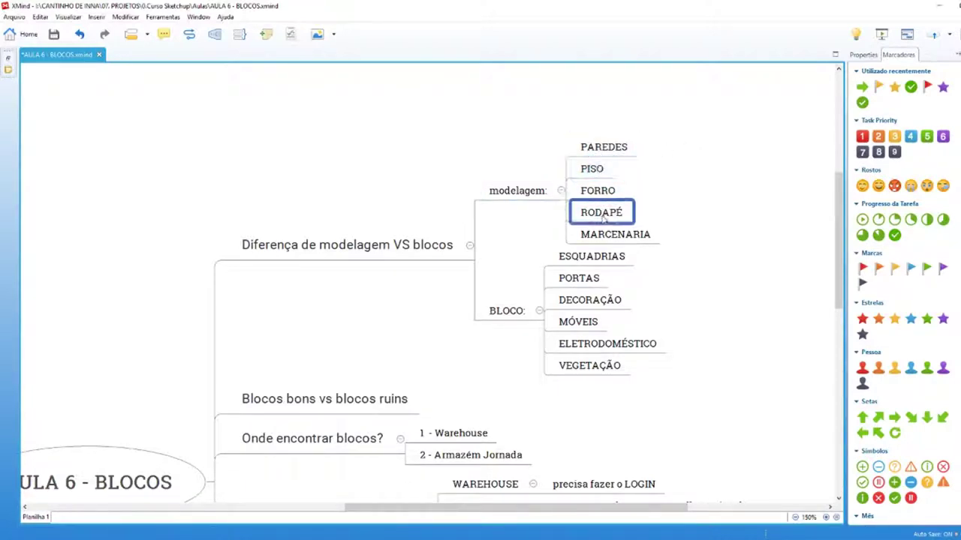
pyautogui.click(610, 235)
pyautogui.click(675, 206)
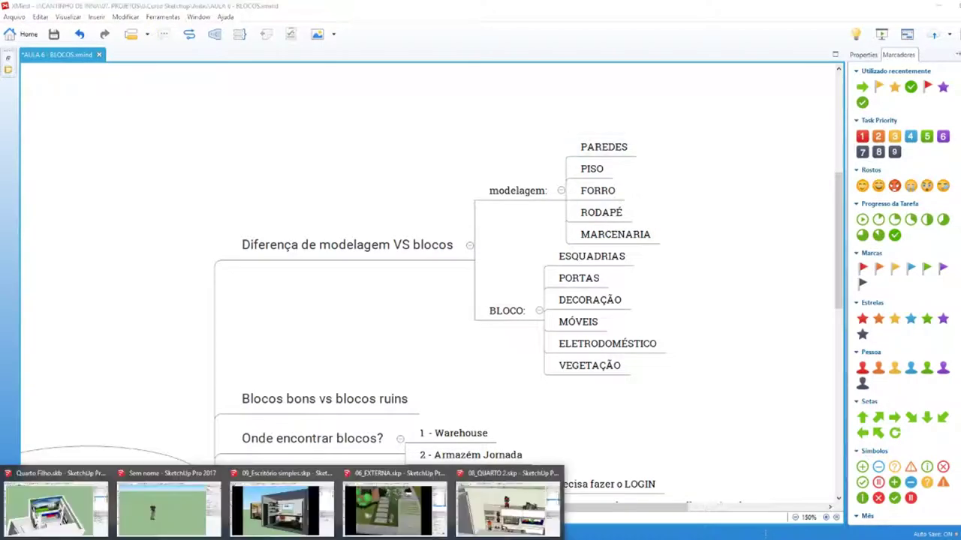
pyautogui.click(395, 503)
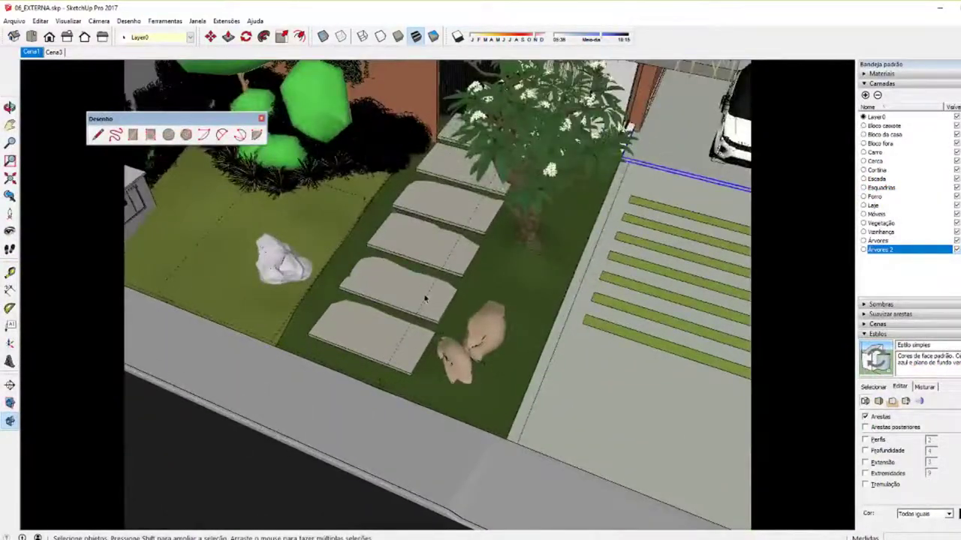
# Step: Orbit and zoom over the 06_EXTERNA house, garden and driveway
pyautogui.moveTo(424, 299)
pyautogui.mouseDown(button='middle')
pyautogui.moveTo(427, 353)
pyautogui.moveTo(408, 386)
pyautogui.moveTo(312, 443)
pyautogui.moveTo(354, 464)
pyautogui.moveTo(345, 424)
pyautogui.mouseUp(button='middle')
pyautogui.scroll(2, 209, 381)
pyautogui.scroll(2, 212, 229)
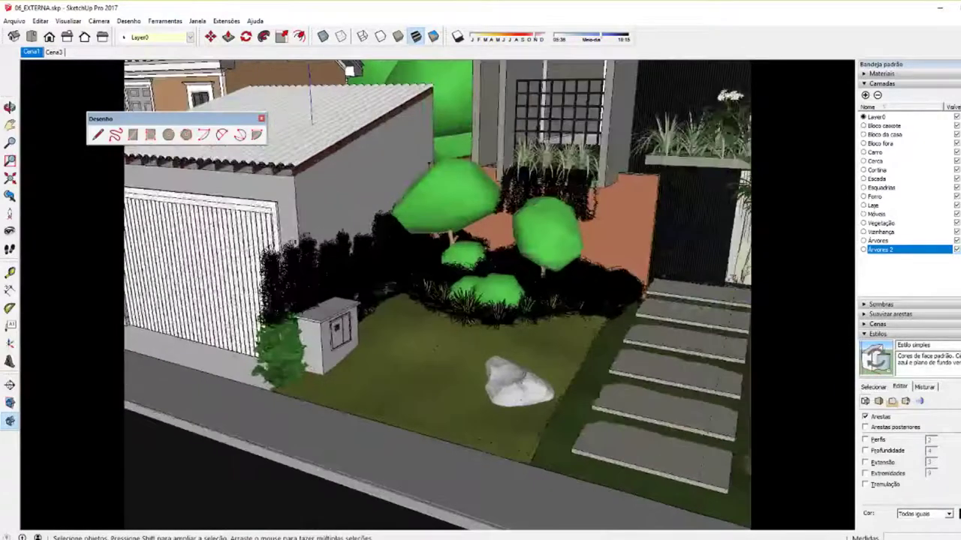
pyautogui.scroll(-2, 288, 156)
pyautogui.scroll(-3, 291, 149)
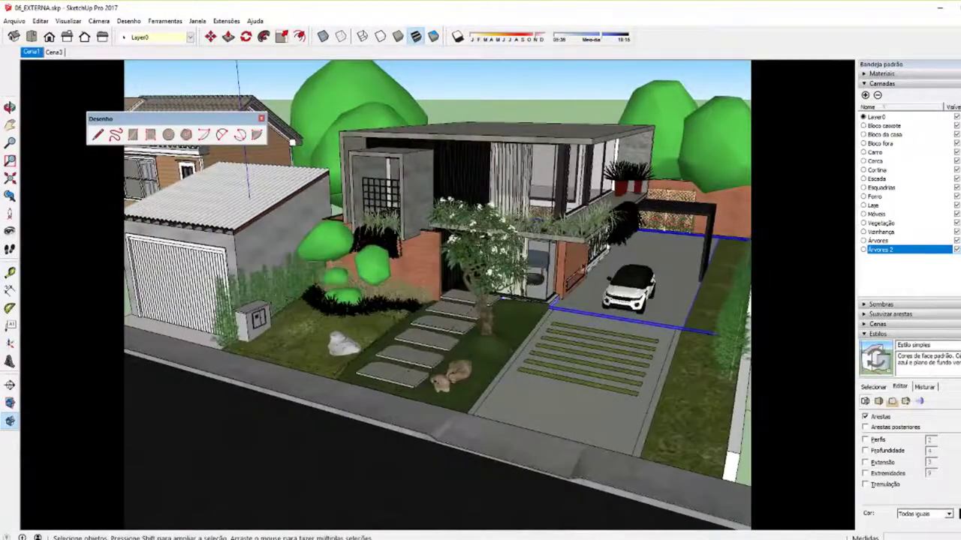
# Step: Minimize SketchUp and step through the BLOCO topics from ESQUADRIAS down to VEGETAÇÃO
pyautogui.click(937, 11)
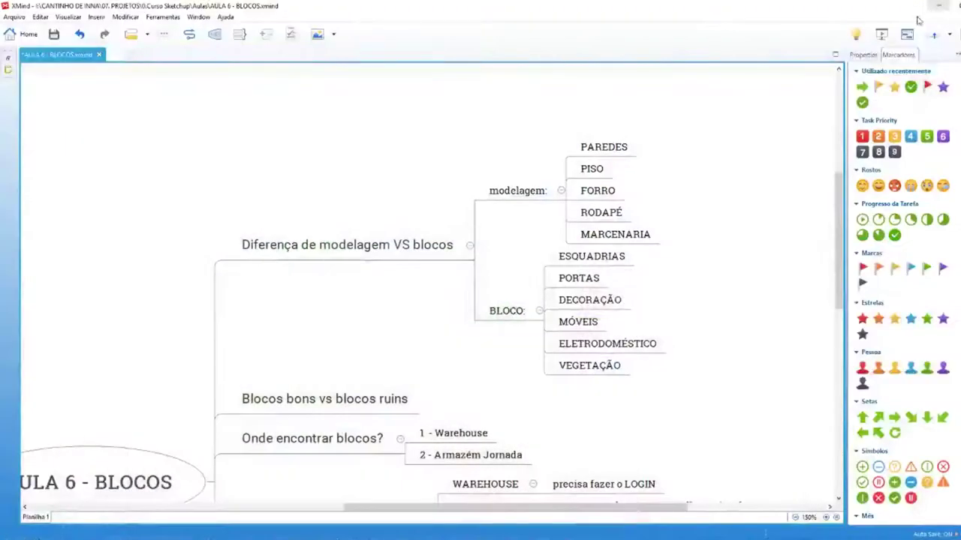
pyautogui.moveTo(546, 291); pyautogui.dragTo(522, 277)
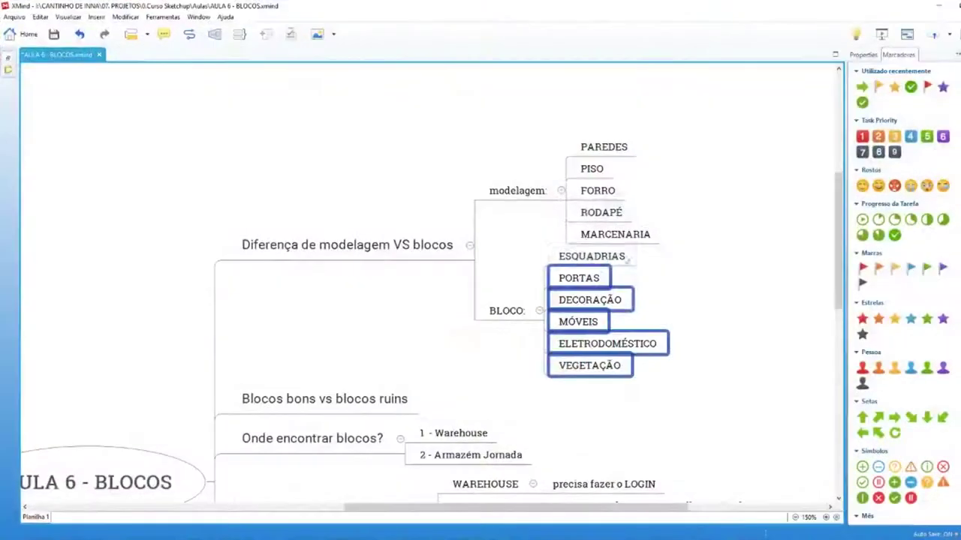
pyautogui.press('Up')
pyautogui.click(593, 277)
pyautogui.click(593, 299)
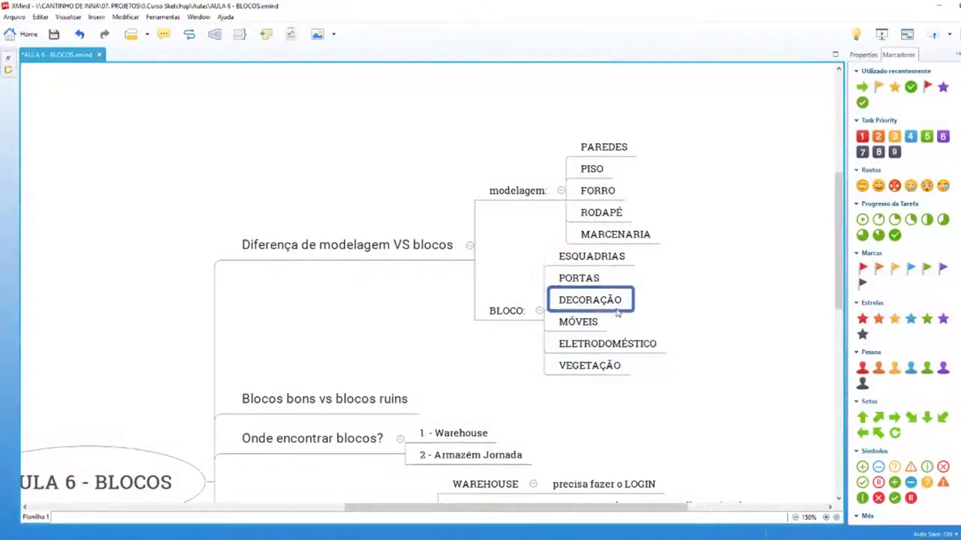
pyautogui.click(591, 324)
pyautogui.press('Down')
pyautogui.press('Down')
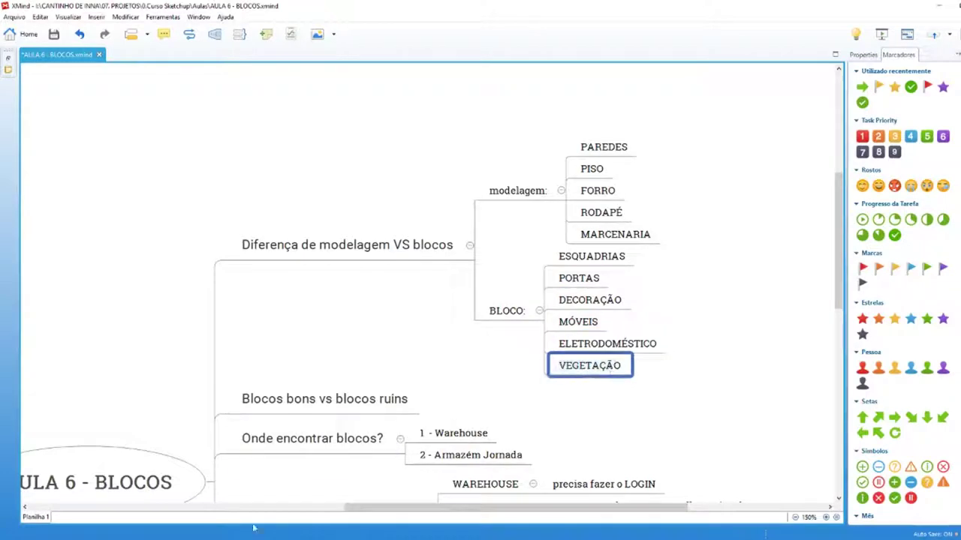
# Step: Return to the 06_EXTERNA model and orbit toward the entrance and driveway
pyautogui.click(395, 501)
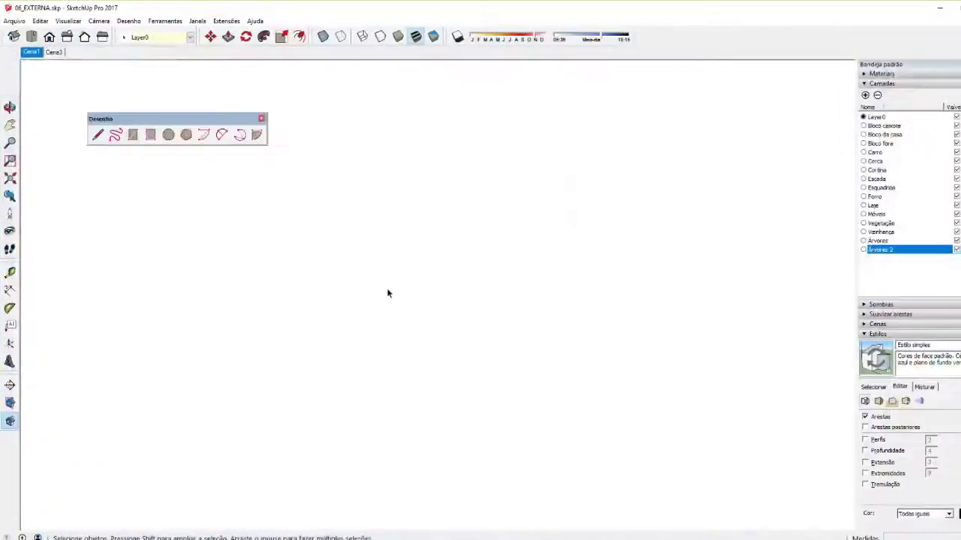
pyautogui.moveTo(434, 315); pyautogui.dragTo(546, 319, button='middle')
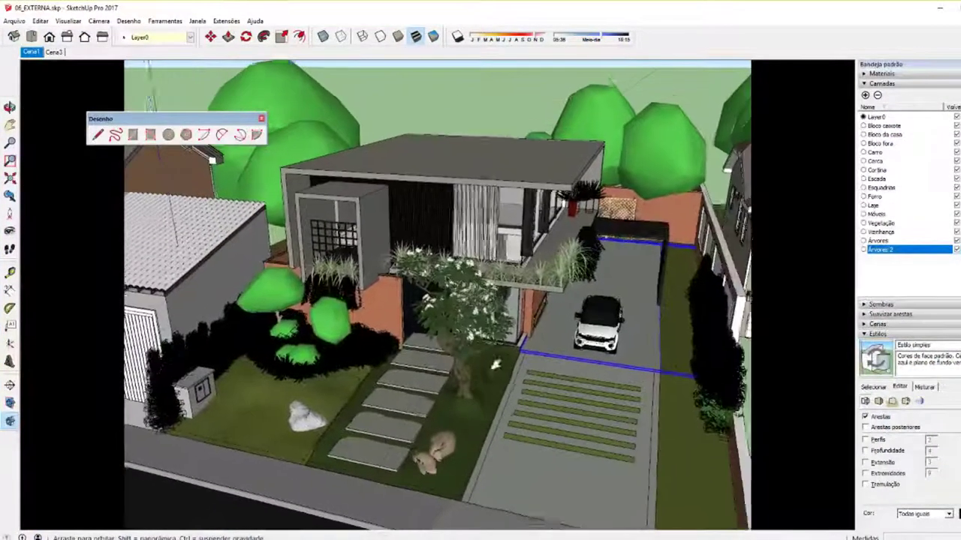
pyautogui.scroll(2, 460, 399)
pyautogui.moveTo(450, 361); pyautogui.dragTo(480, 368, button='middle')
pyautogui.scroll(2, 476, 368)
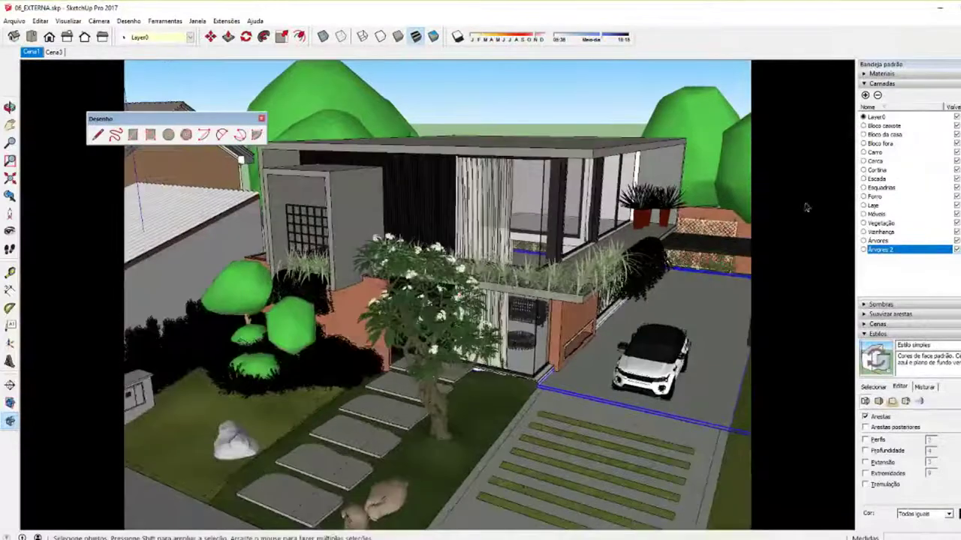
# Step: Toggle visibility of the Árvores 2 and Árvores layers to compare the trees
pyautogui.click(956, 250)
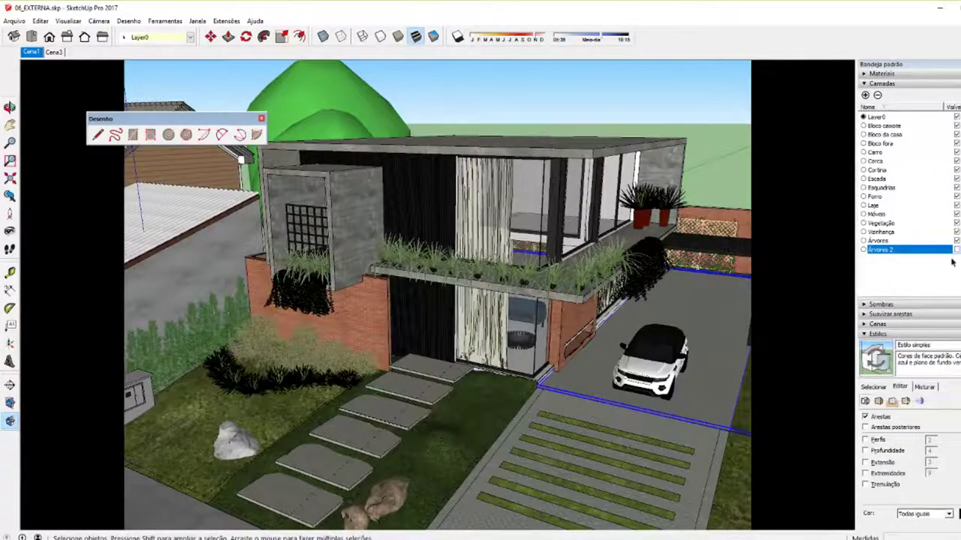
pyautogui.click(956, 249)
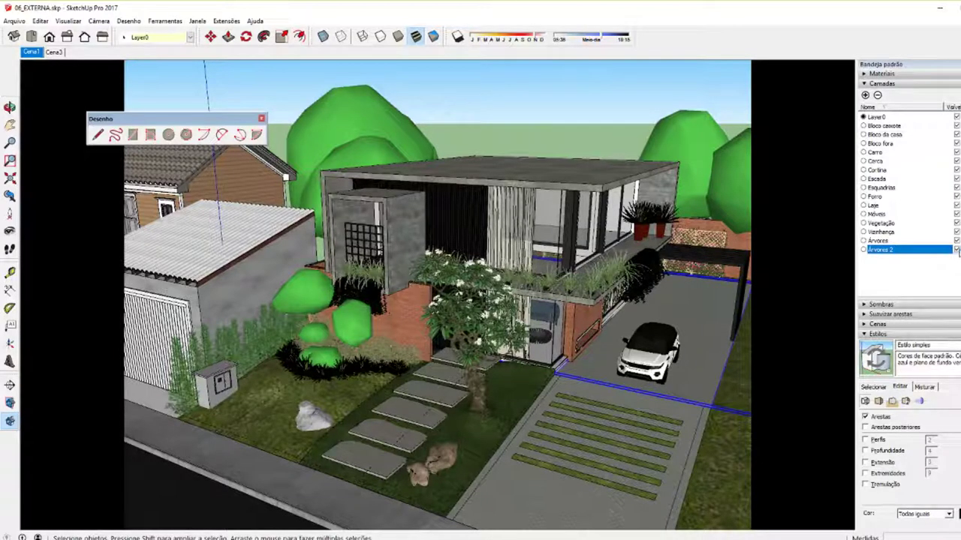
pyautogui.click(957, 250)
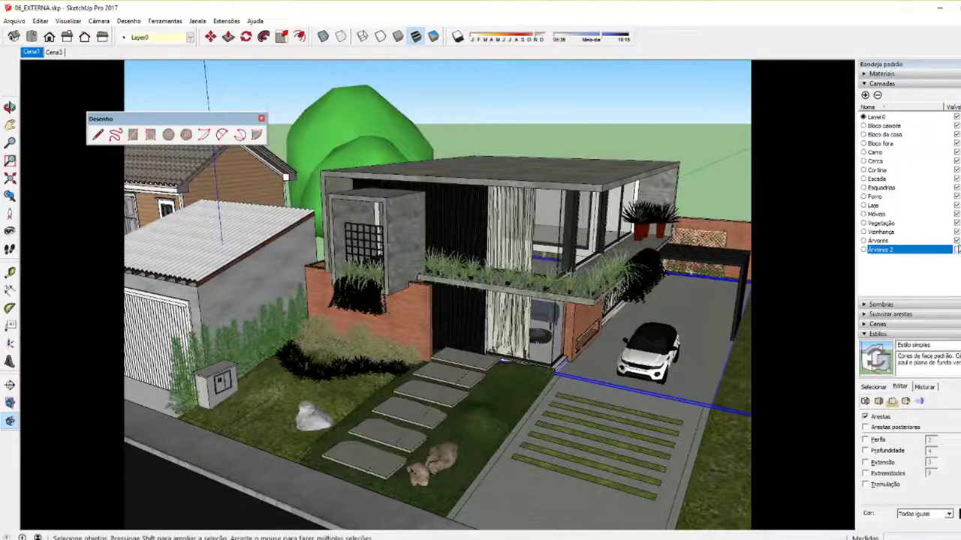
pyautogui.click(957, 241)
pyautogui.click(957, 241)
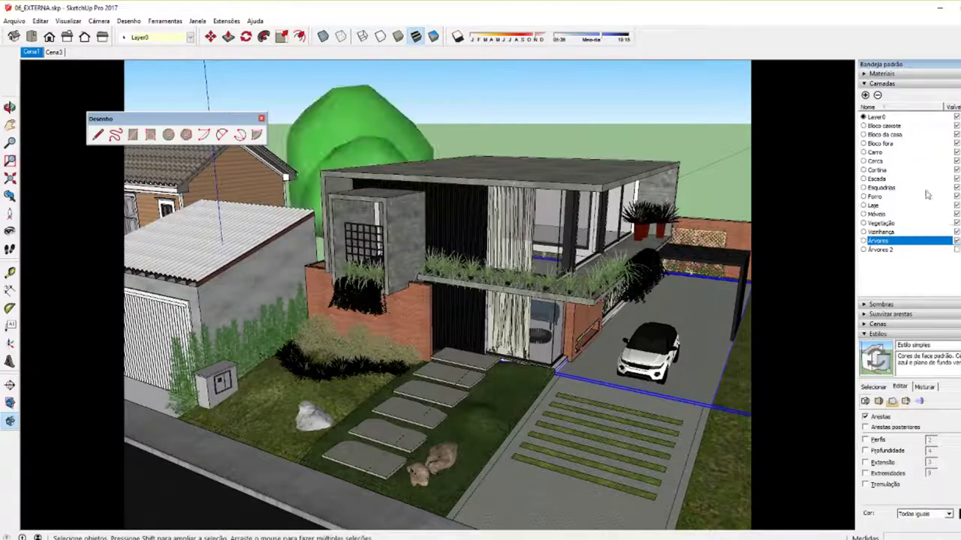
# Step: Hide the Carro layer and leave both Árvores and Árvores 2 layers hidden
pyautogui.click(907, 153)
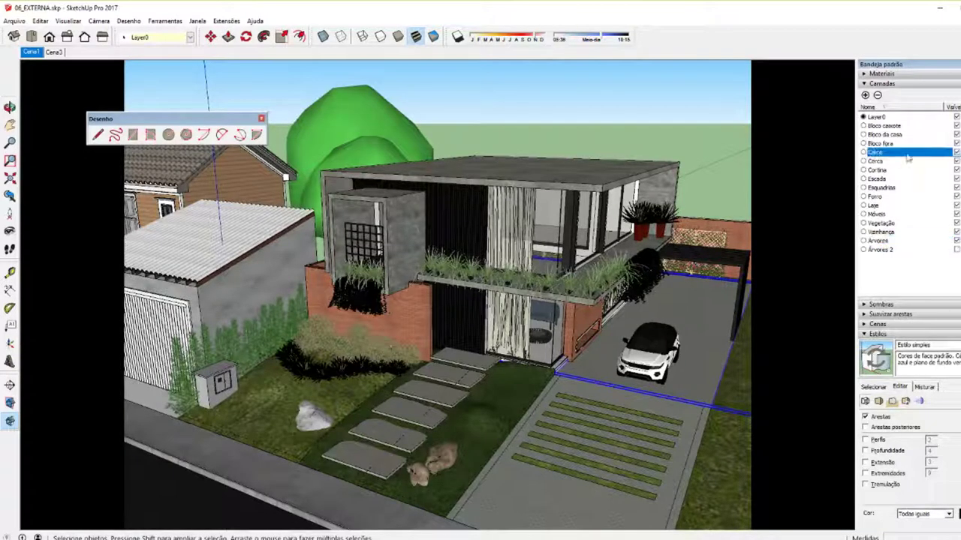
pyautogui.click(957, 250)
pyautogui.click(957, 250)
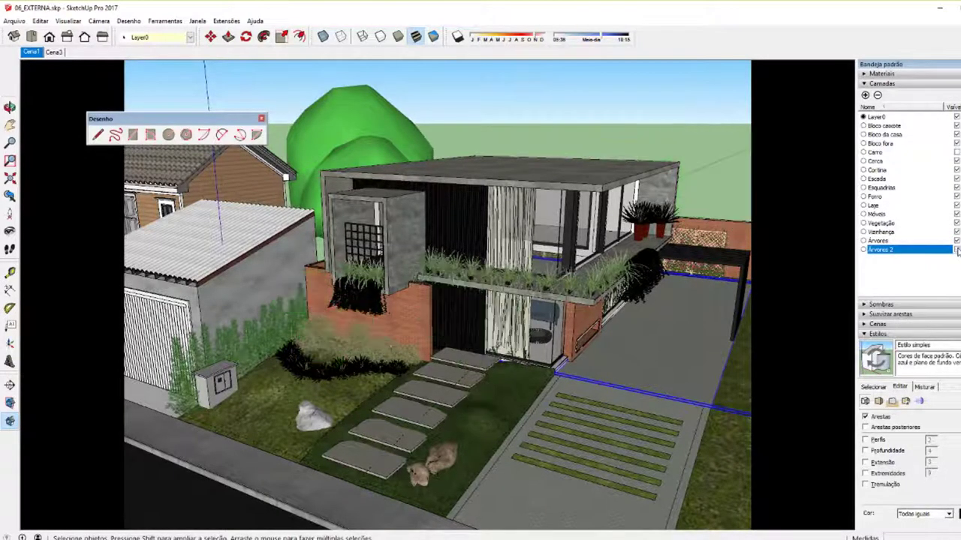
pyautogui.click(957, 250)
pyautogui.click(957, 250)
pyautogui.click(957, 241)
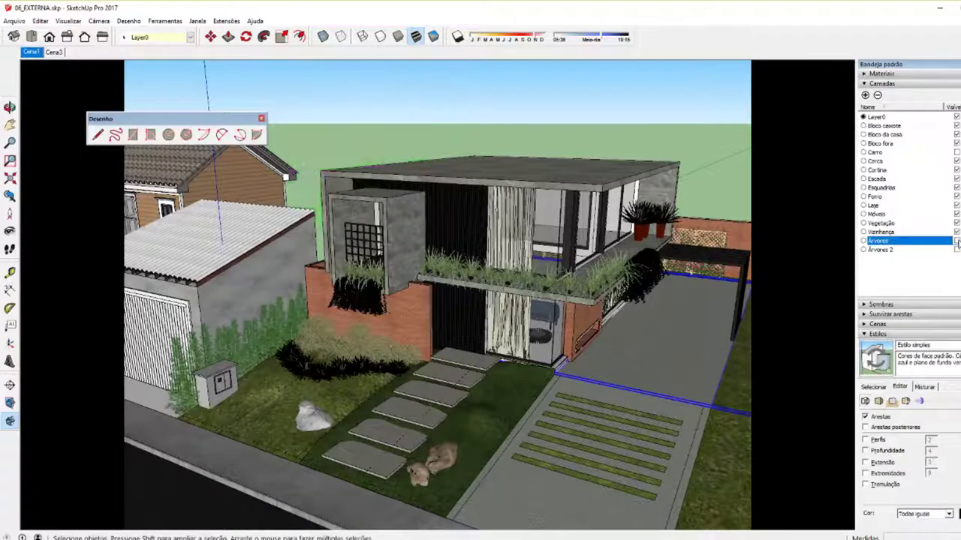
pyautogui.click(957, 250)
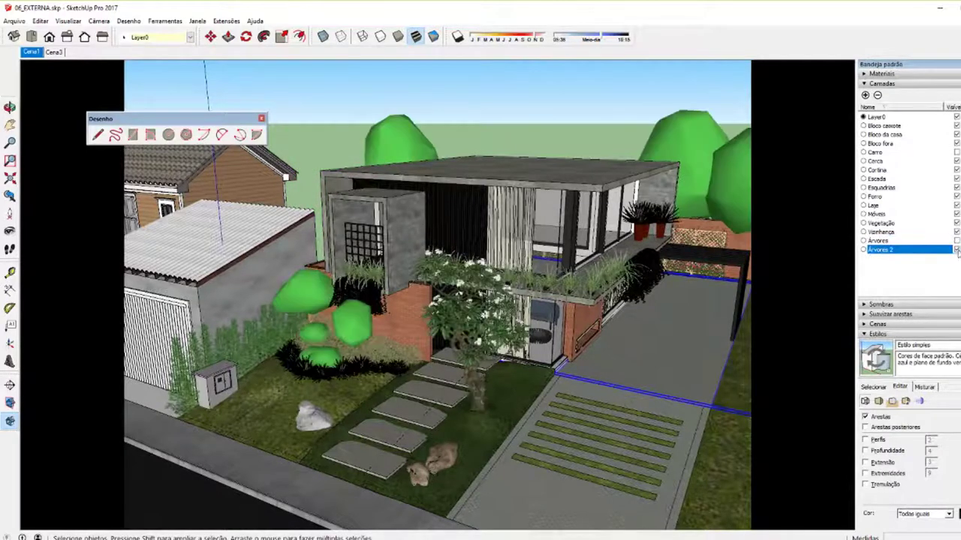
pyautogui.click(957, 250)
pyautogui.click(957, 241)
pyautogui.click(957, 240)
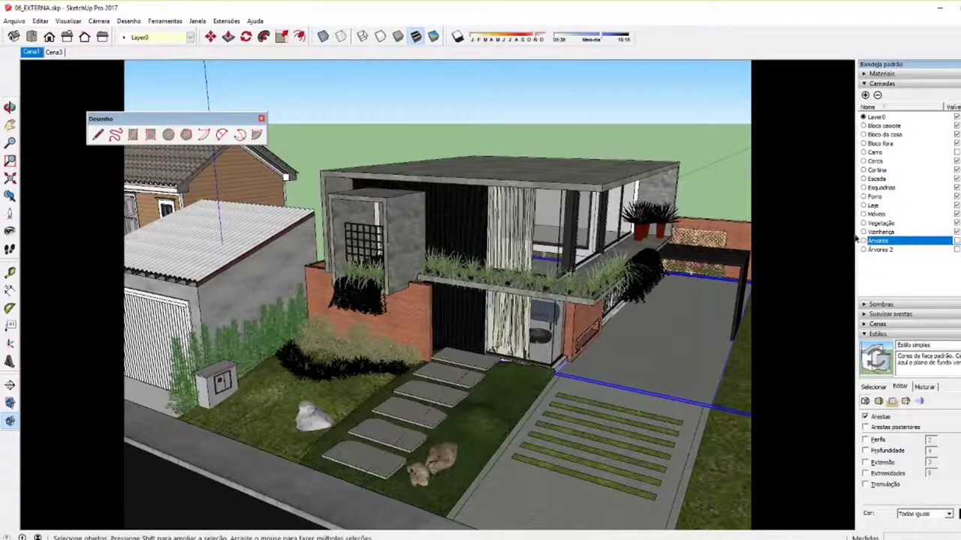
# Step: Hide the Vegetação layer and orbit out to show the street and neighbouring houses
pyautogui.click(904, 223)
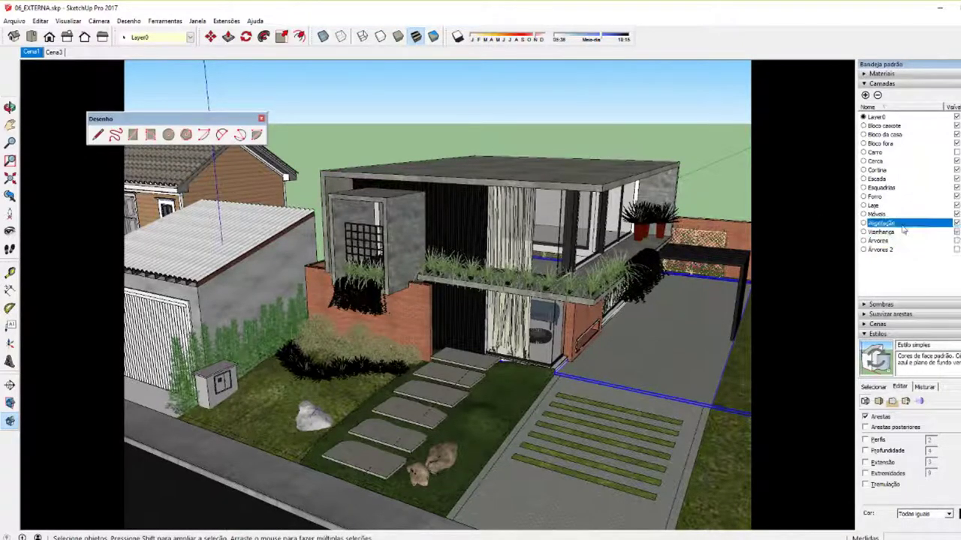
pyautogui.click(956, 223)
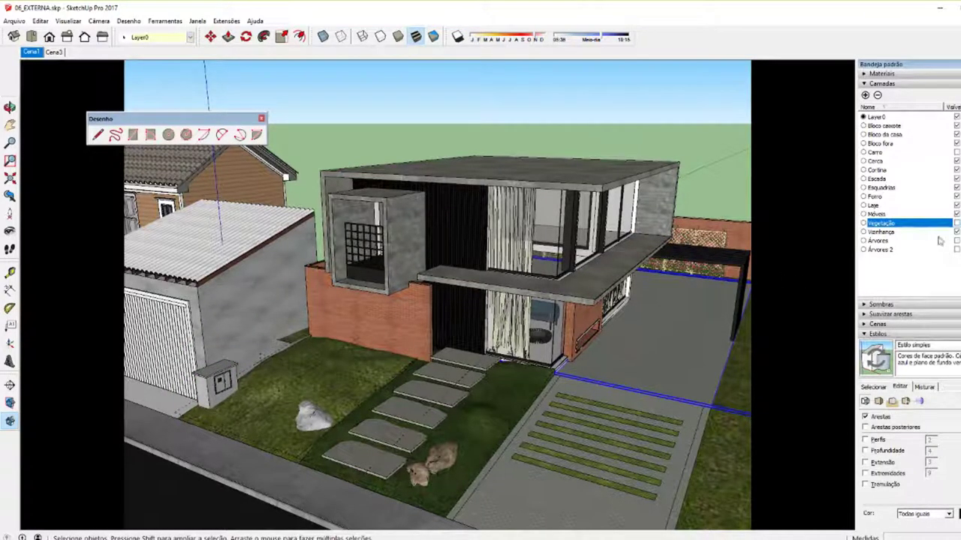
pyautogui.scroll(-3, 368, 343)
pyautogui.moveTo(337, 339); pyautogui.dragTo(545, 369, button='middle')
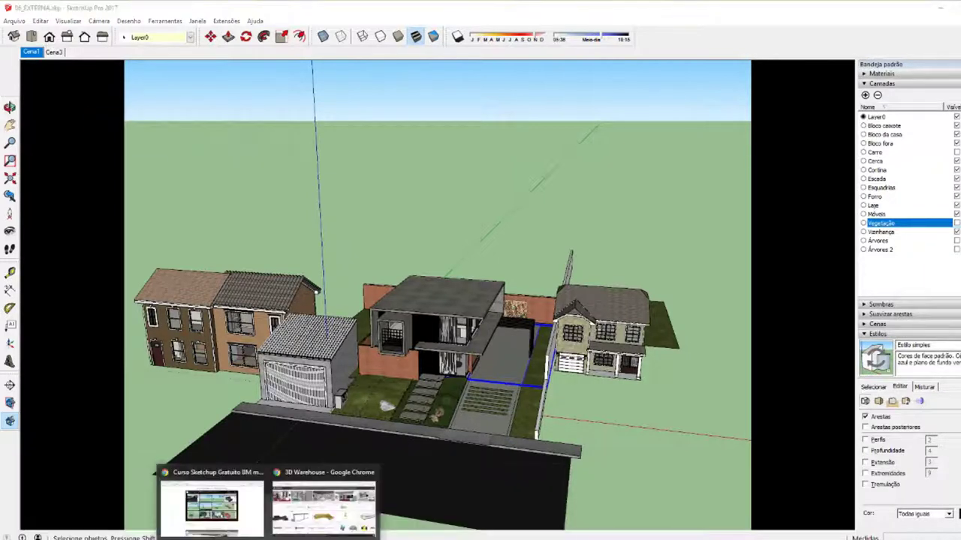
# Step: Open the Armazém Vray phase 3 Blocos library filtered to the Casas e Prédios category
pyautogui.click(330, 504)
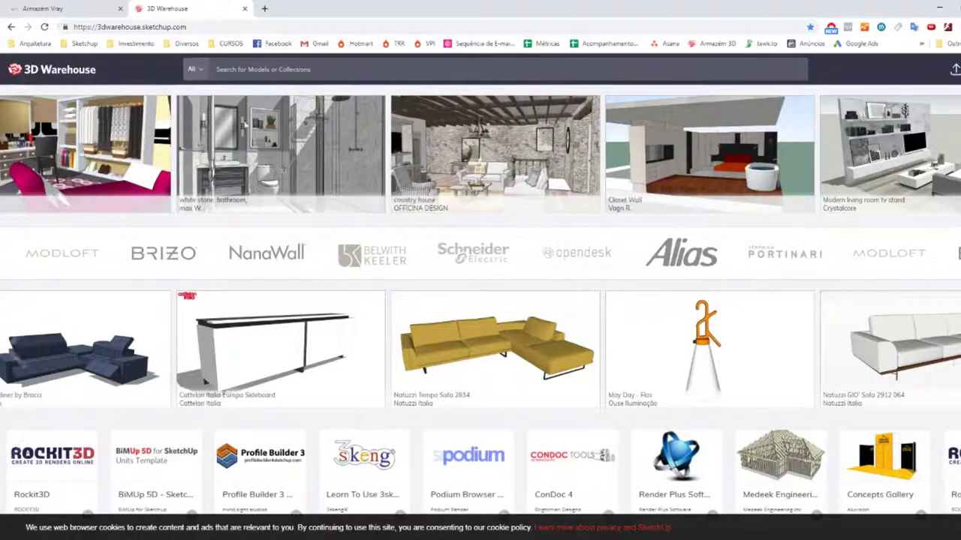
pyautogui.click(89, 8)
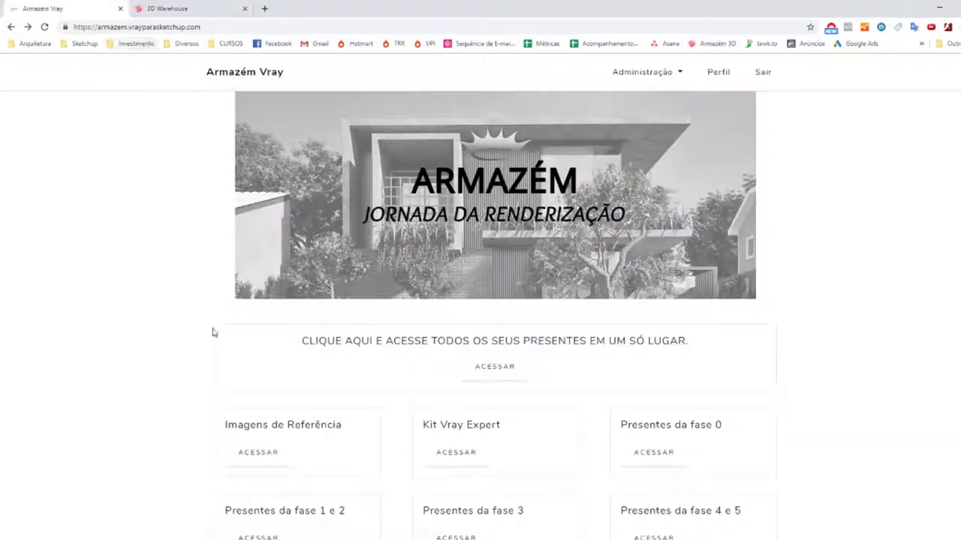
pyautogui.scroll(-3, 180, 403)
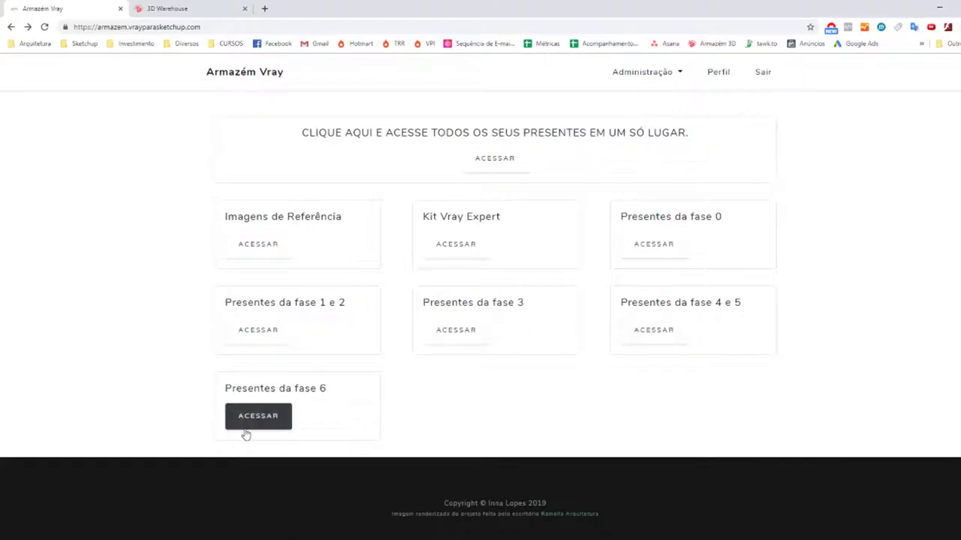
pyautogui.click(456, 331)
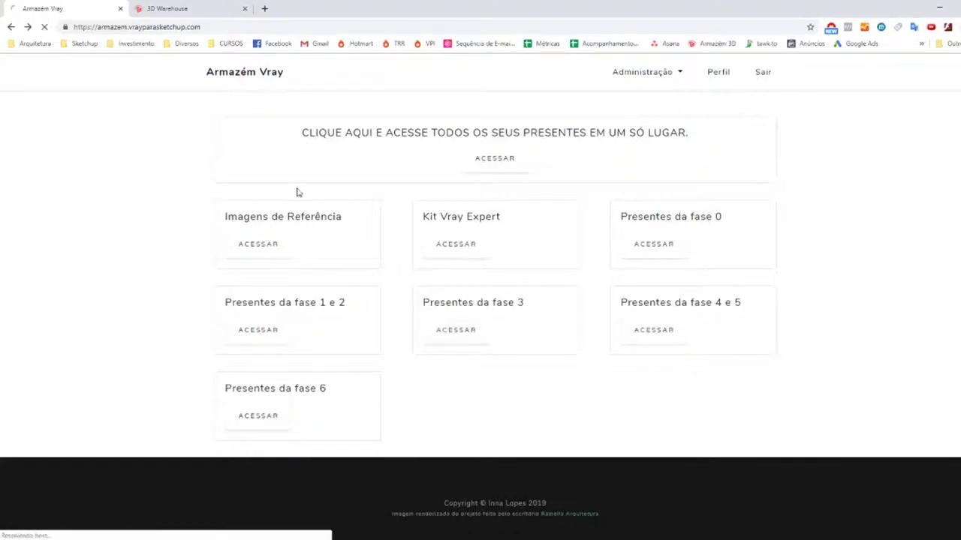
pyautogui.click(238, 195)
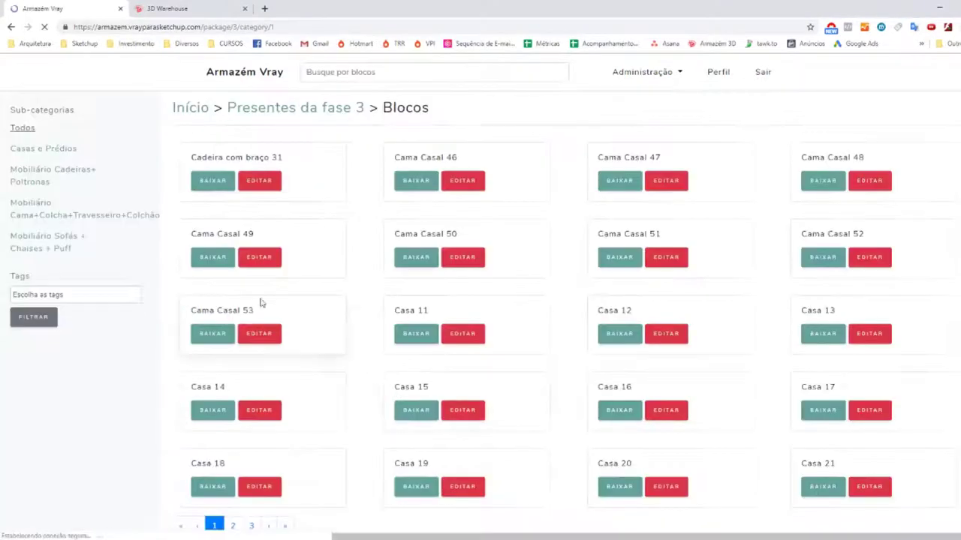
pyautogui.click(42, 148)
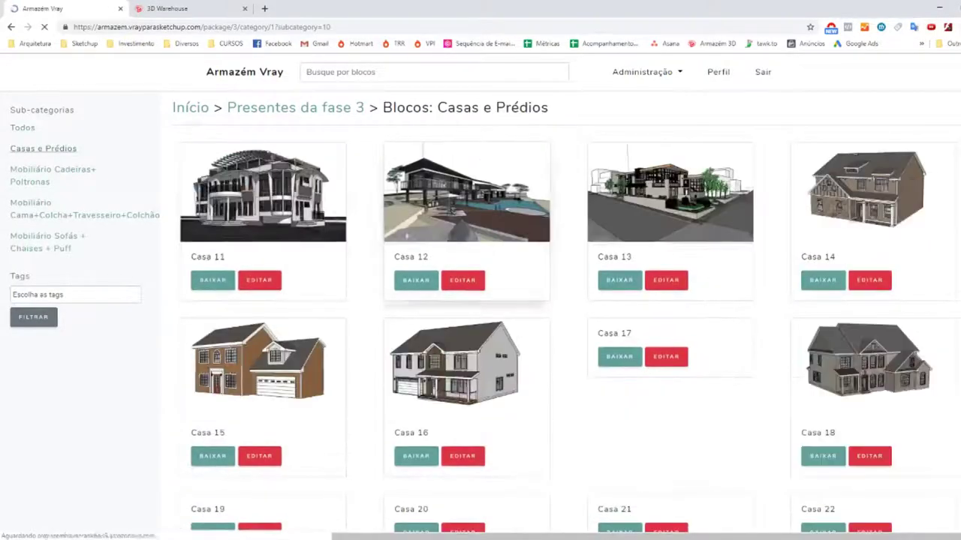
# Step: Scroll through the Casas e Prédios house blocks and go to page 2
pyautogui.scroll(-1, 841, 247)
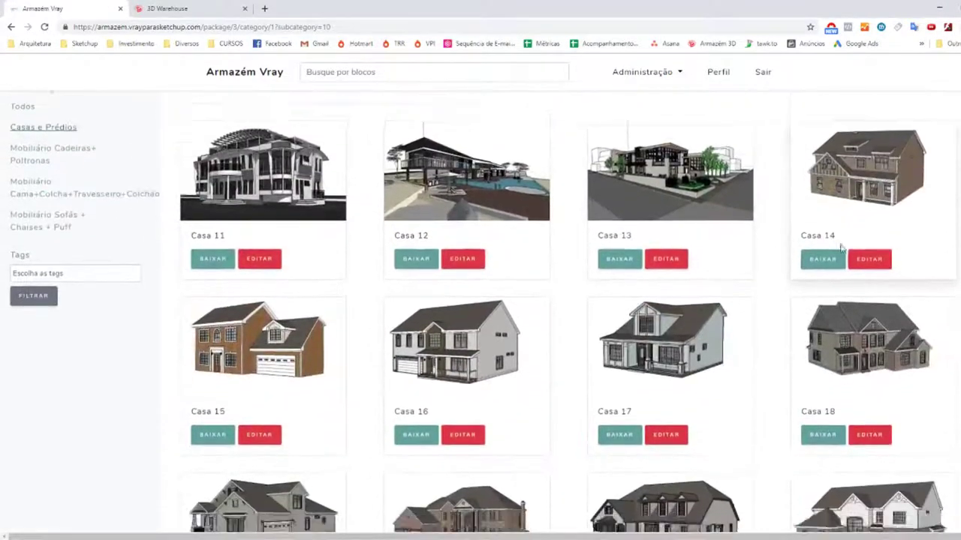
pyautogui.scroll(-4, 840, 248)
pyautogui.scroll(-2, 575, 430)
pyautogui.scroll(-2, 358, 400)
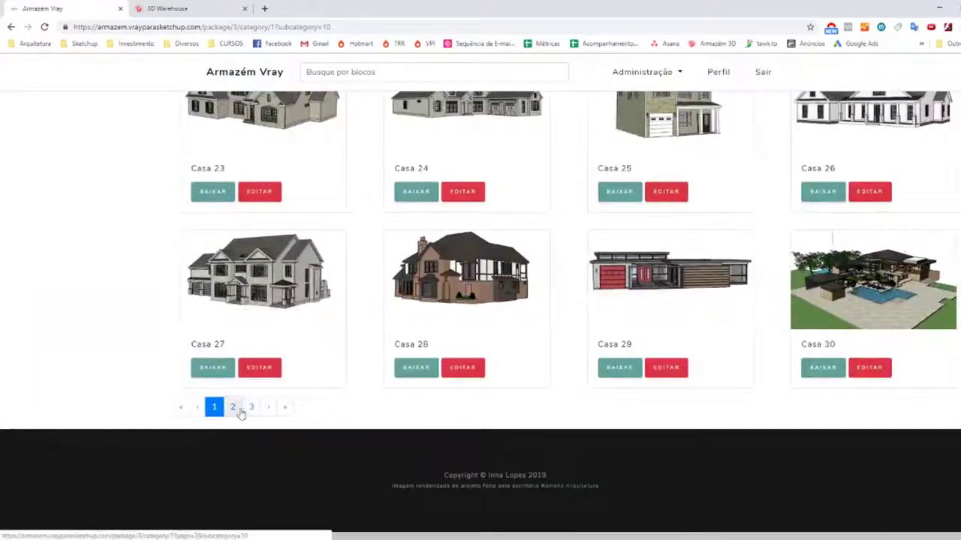
pyautogui.click(234, 409)
# Step: Scroll page 2 and move to page 3, listing Prédio 1 through Prédio 10
pyautogui.scroll(-3, 307, 310)
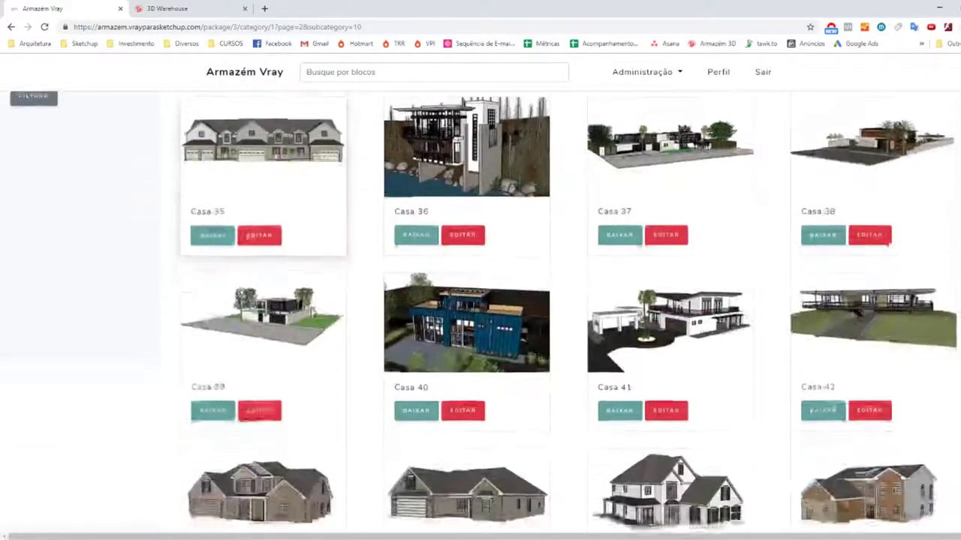
pyautogui.scroll(-2, 480, 300)
pyautogui.scroll(-2, 491, 262)
pyautogui.scroll(-1, 315, 435)
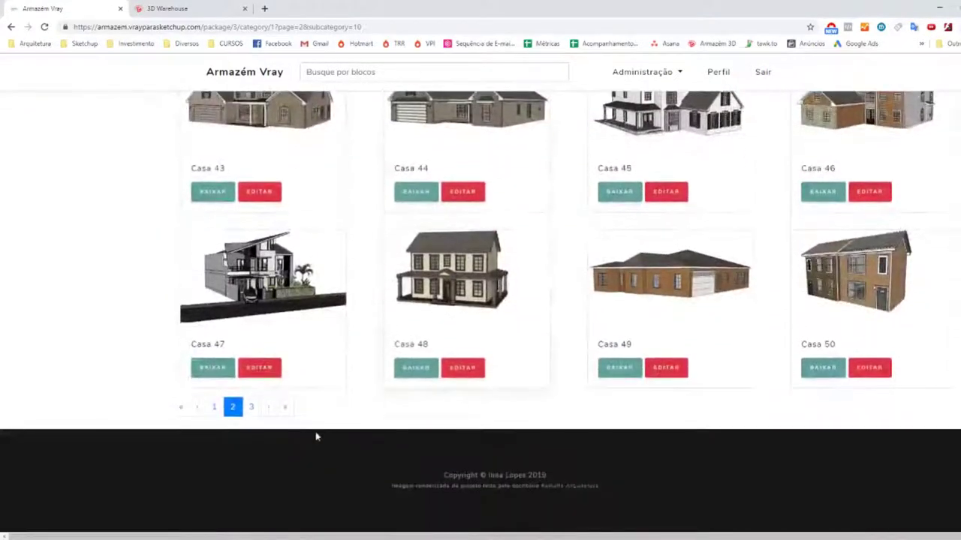
pyautogui.click(254, 409)
pyautogui.scroll(-1, 450, 360)
pyautogui.scroll(-2, 487, 379)
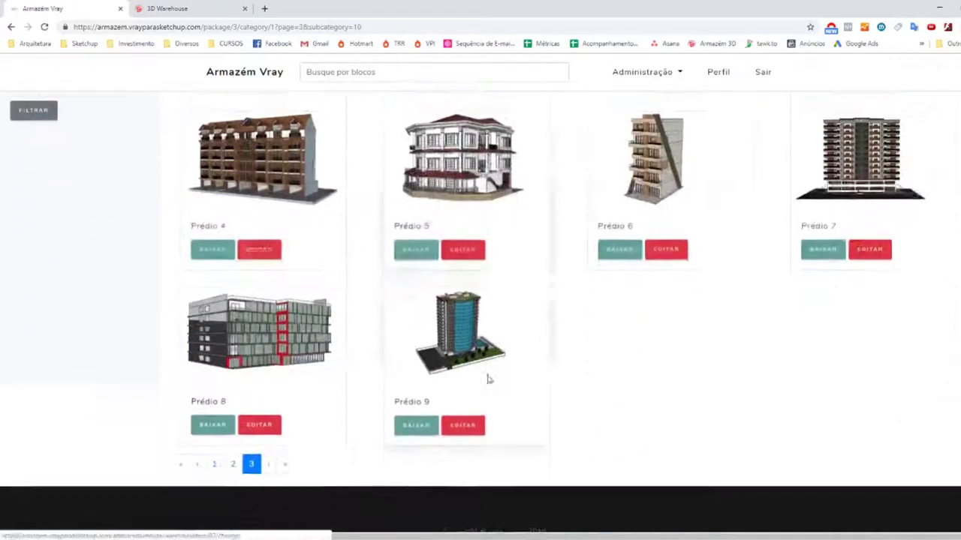
pyautogui.scroll(3, 338, 391)
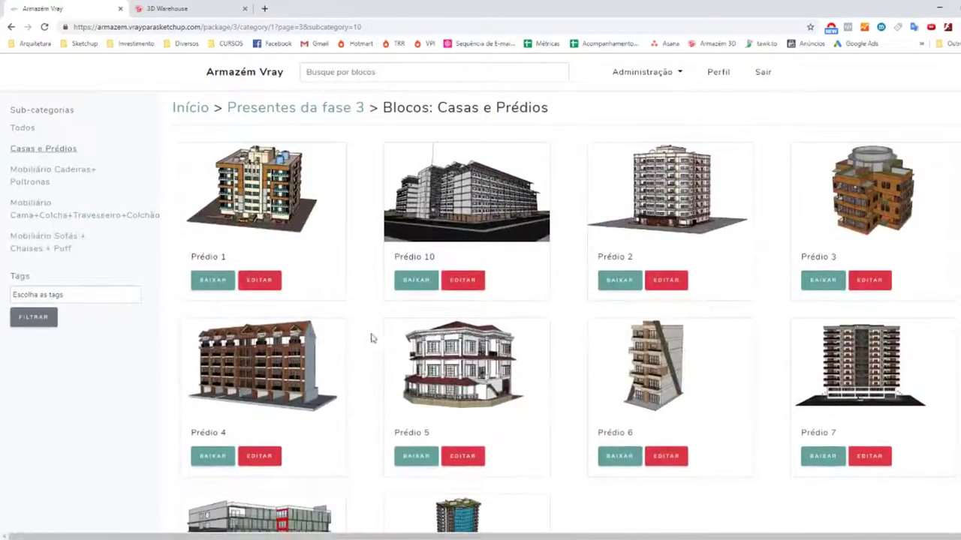
# Step: Check the neighbouring houses' layer, then hide the Vizinhança layer
pyautogui.click(188, 114)
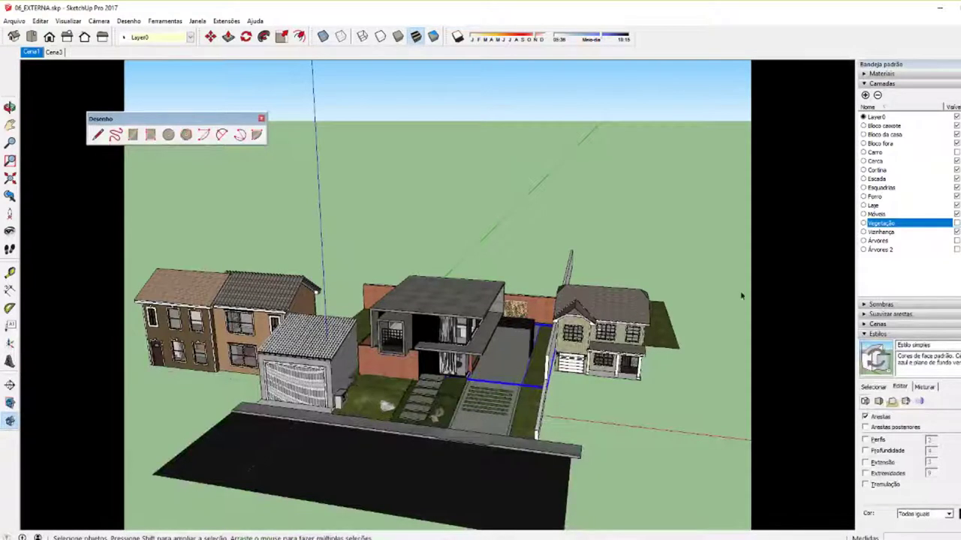
pyautogui.click(199, 318)
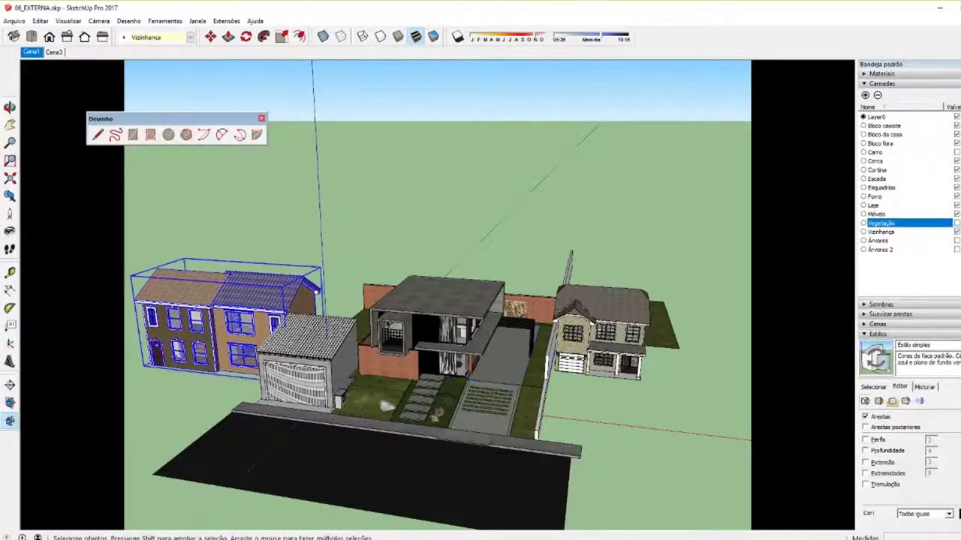
pyautogui.click(627, 309)
pyautogui.click(252, 329)
pyautogui.click(956, 233)
# Step: Hide the Cortina curtains and Móveis furniture layers, viewing the house from a lower front angle
pyautogui.scroll(5, 568, 395)
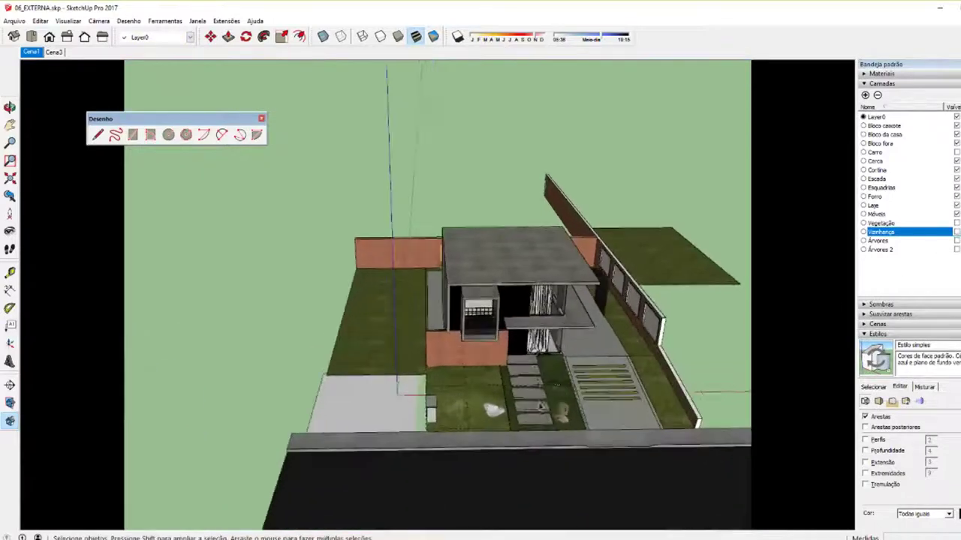
pyautogui.scroll(3, 568, 396)
pyautogui.moveTo(568, 395); pyautogui.dragTo(785, 192, button='middle')
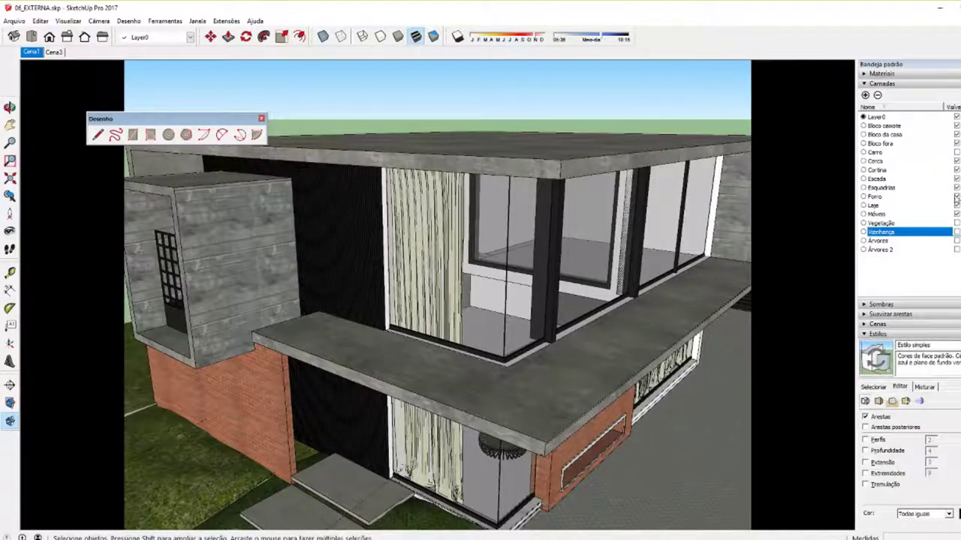
pyautogui.click(956, 170)
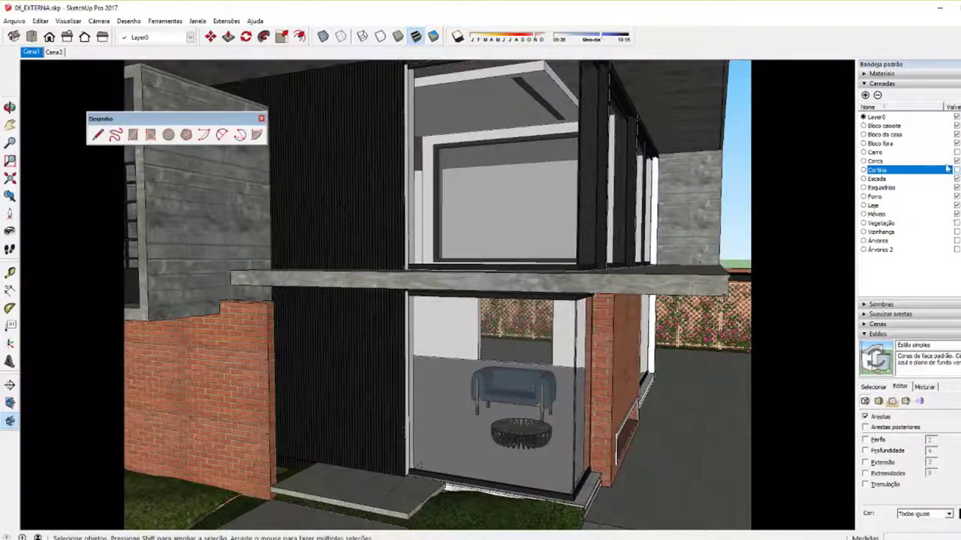
pyautogui.click(957, 214)
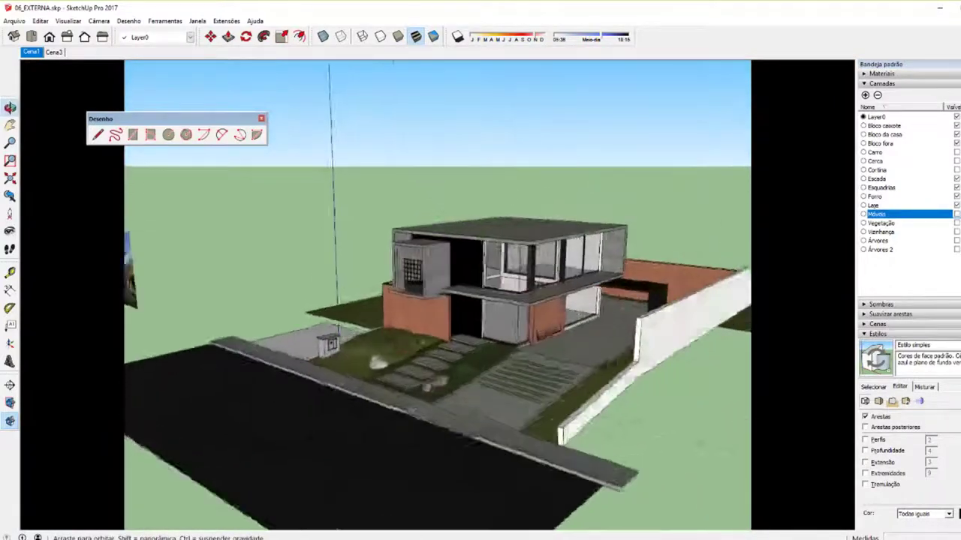
# Step: Assign both front-lawn rocks to the Móveis layer via the toolbar Layer dropdown
pyautogui.moveTo(518, 376); pyautogui.dragTo(309, 363, button='middle')
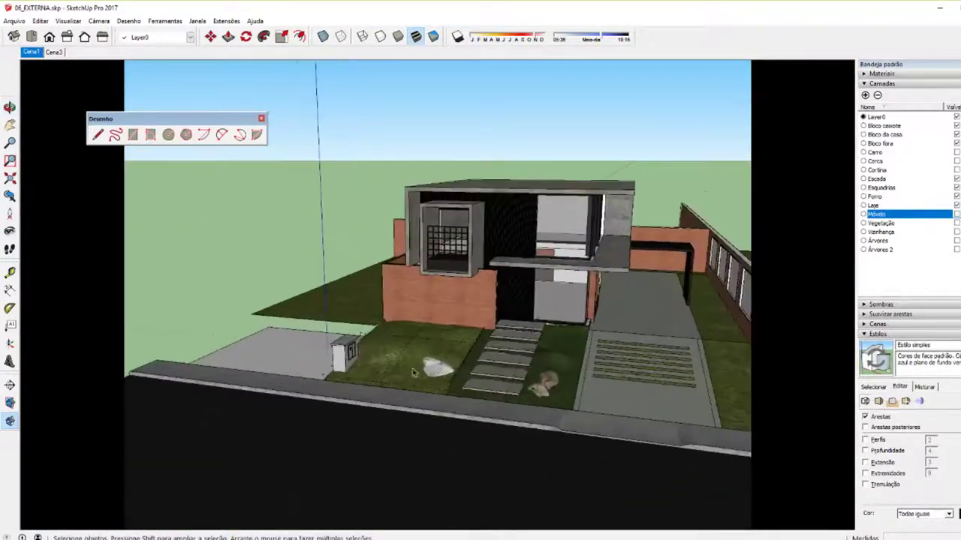
pyautogui.scroll(2, 309, 364)
pyautogui.scroll(-3, 336, 347)
pyautogui.moveTo(398, 372); pyautogui.dragTo(458, 375, button='middle')
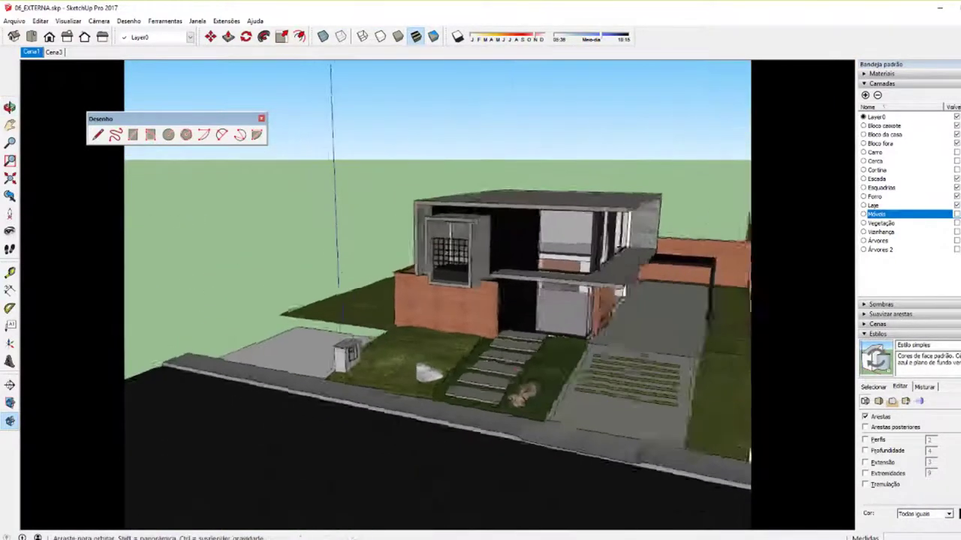
pyautogui.scroll(2, 360, 360)
pyautogui.click(360, 368)
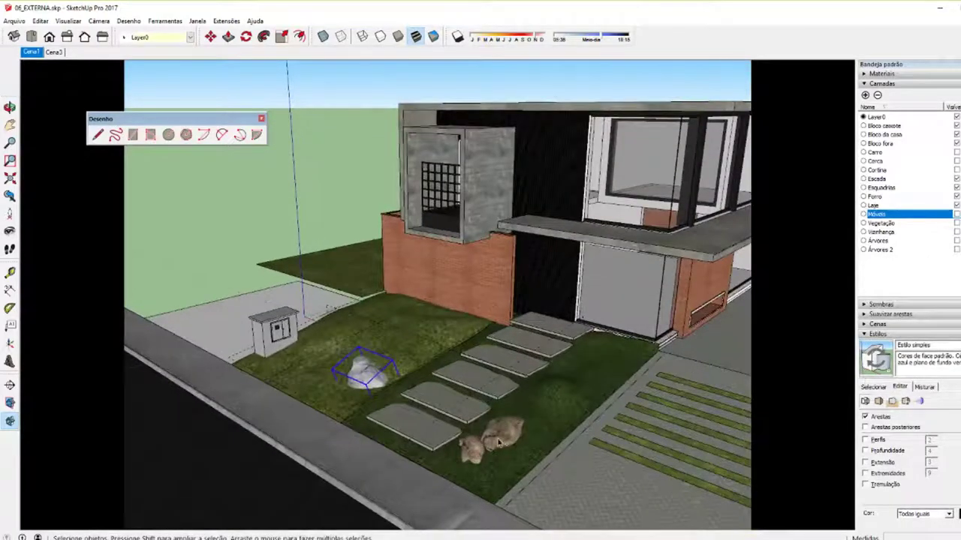
pyautogui.keyDown('ctrl'); pyautogui.click(488, 435); pyautogui.keyUp('ctrl')
pyautogui.click(154, 37)
pyautogui.click(143, 137)
# Step: Orbit and zoom around the house to confirm the rocks are gone
pyautogui.moveTo(361, 315); pyautogui.dragTo(484, 296, button='middle')
pyautogui.scroll(-3, 484, 296)
pyautogui.scroll(1, 492, 297)
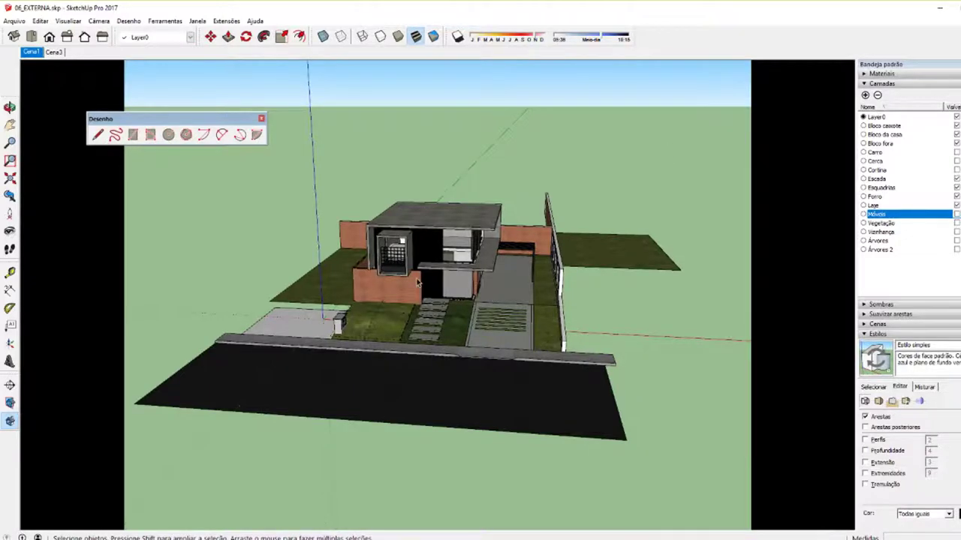
pyautogui.moveTo(493, 293)
pyautogui.mouseDown(button='middle')
pyautogui.moveTo(473, 300)
pyautogui.moveTo(464, 287)
pyautogui.moveTo(480, 300)
pyautogui.moveTo(496, 293)
pyautogui.mouseUp(button='middle')
pyautogui.scroll(3, 464, 287)
pyautogui.scroll(3, 463, 288)
pyautogui.scroll(2, 480, 300)
# Step: Toggle Bloco caixote and Bloco da casa visibility, leaving Bloco caixote hidden
pyautogui.click(956, 126)
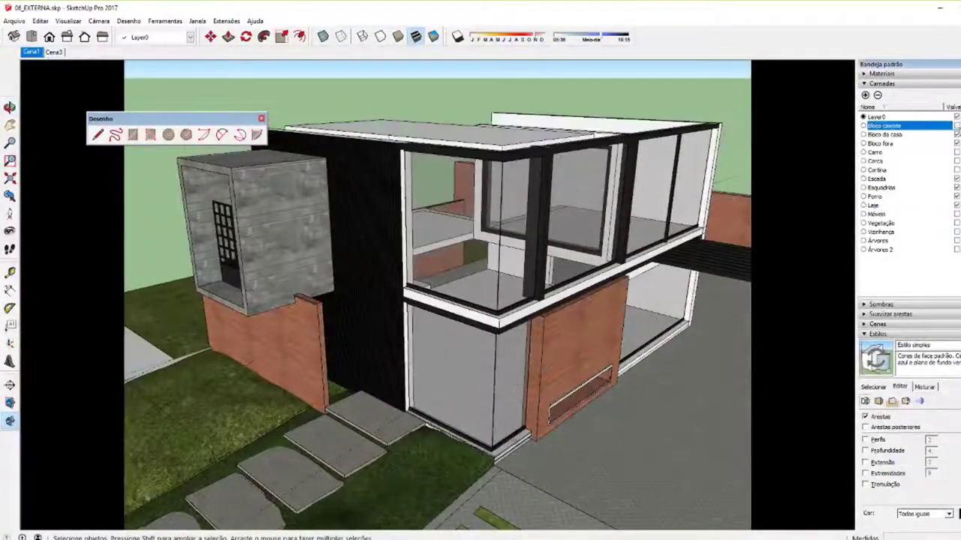
pyautogui.click(957, 126)
pyautogui.click(956, 126)
pyautogui.click(957, 126)
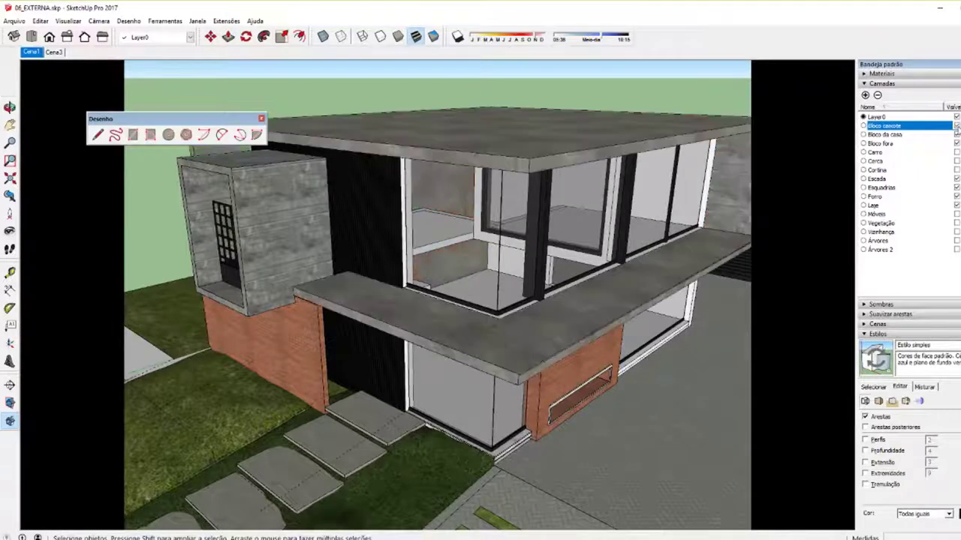
pyautogui.click(956, 126)
pyautogui.click(956, 135)
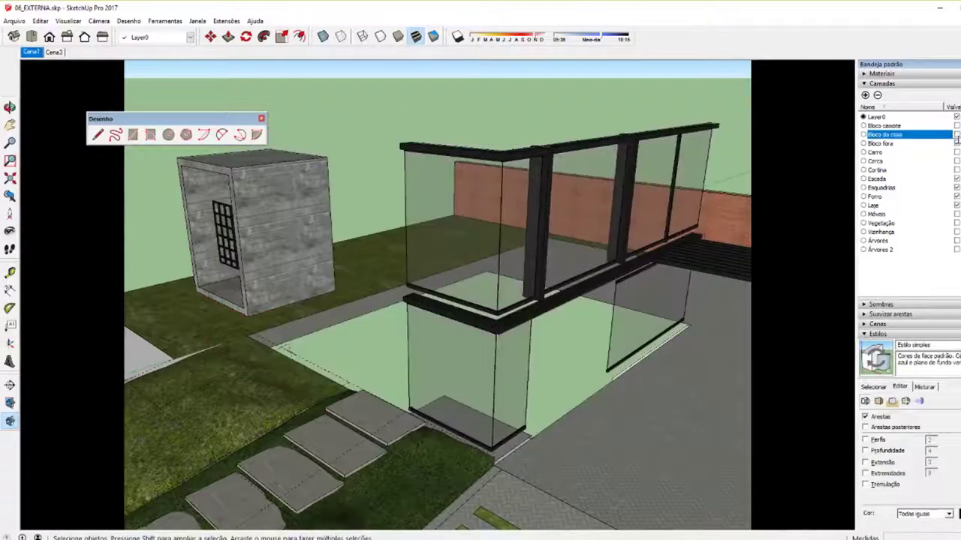
pyautogui.click(956, 135)
pyautogui.click(956, 135)
pyautogui.click(956, 134)
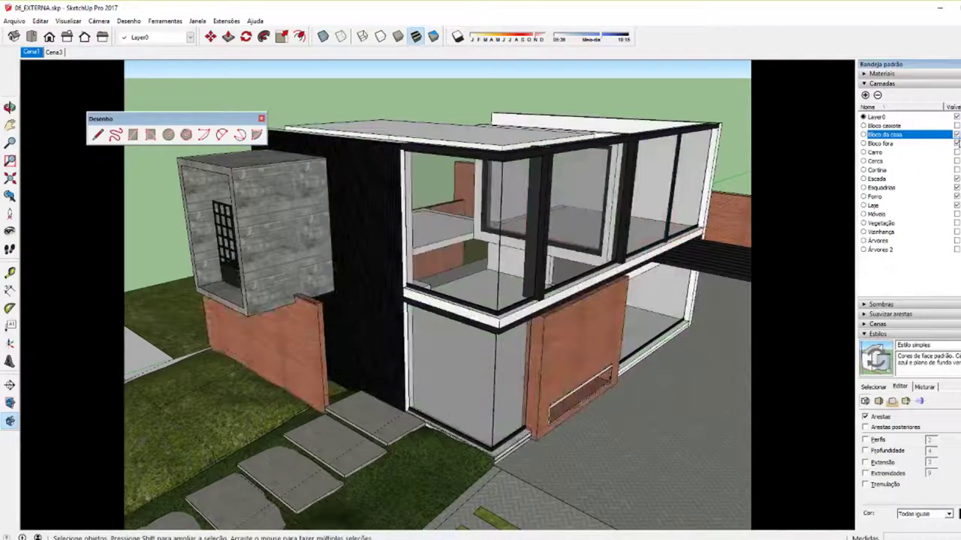
# Step: Hide the Esquadrias, Forro, Laje, Bloco fora and Bloco da casa layers
pyautogui.click(956, 179)
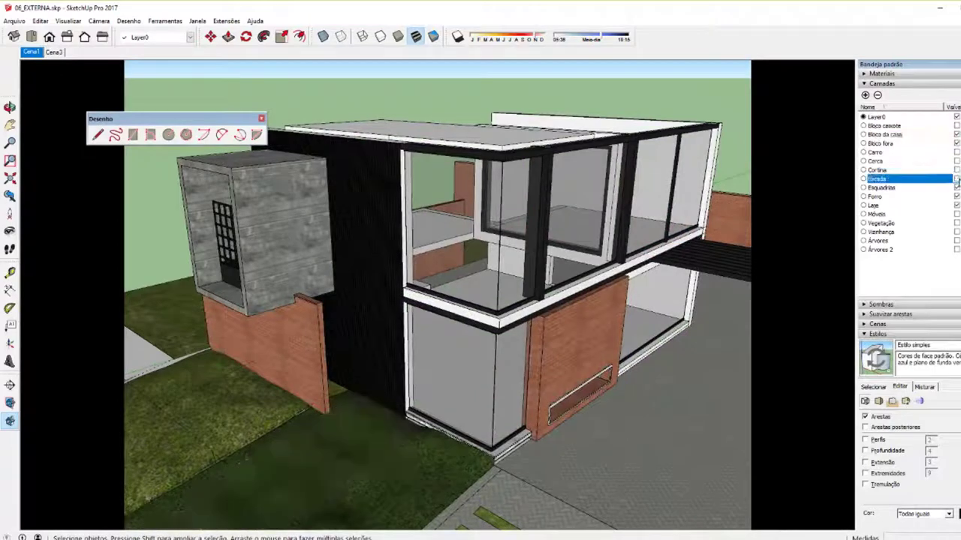
pyautogui.click(956, 178)
pyautogui.click(956, 188)
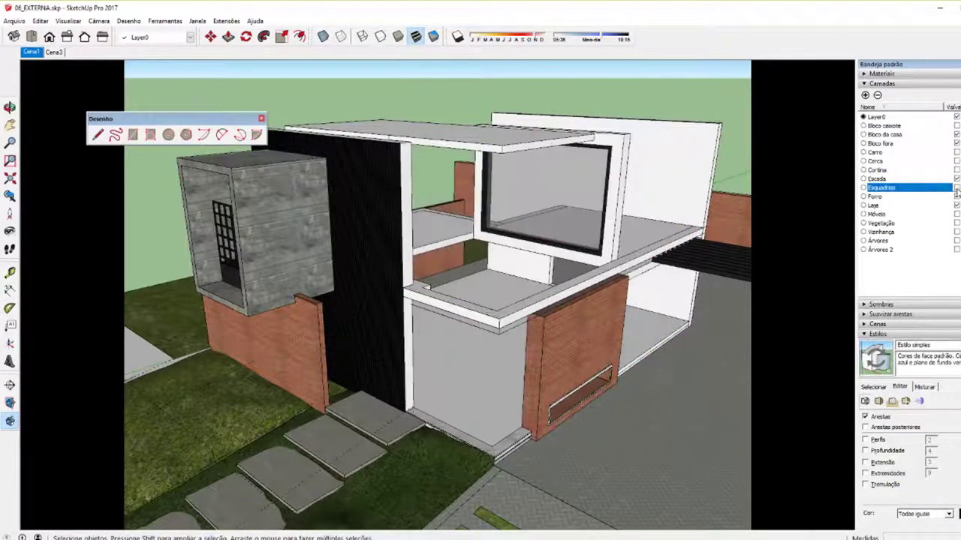
pyautogui.click(957, 197)
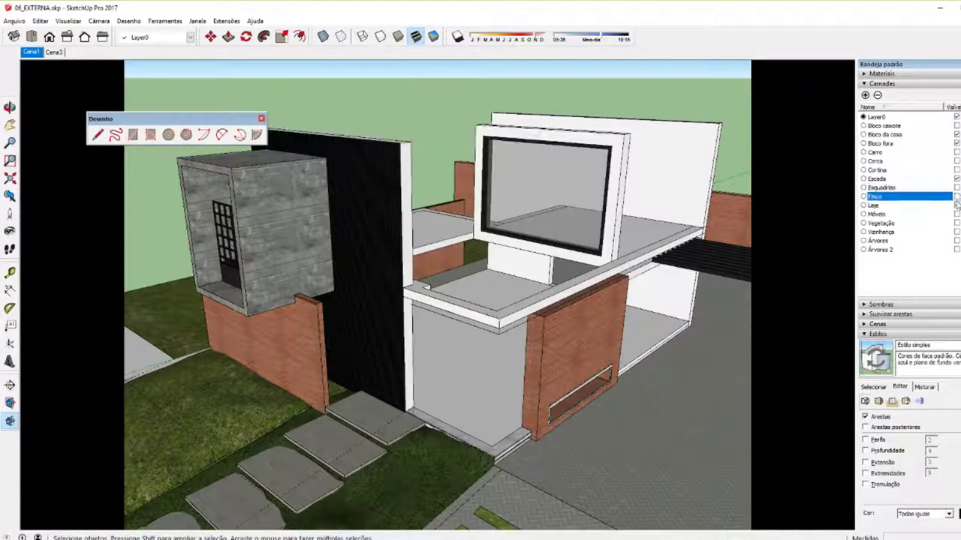
pyautogui.click(956, 206)
pyautogui.click(956, 144)
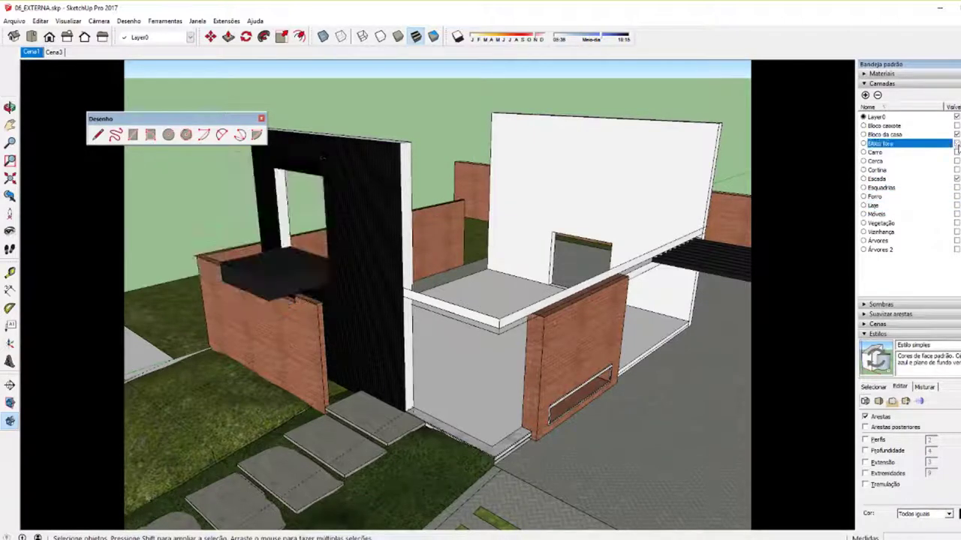
pyautogui.click(957, 134)
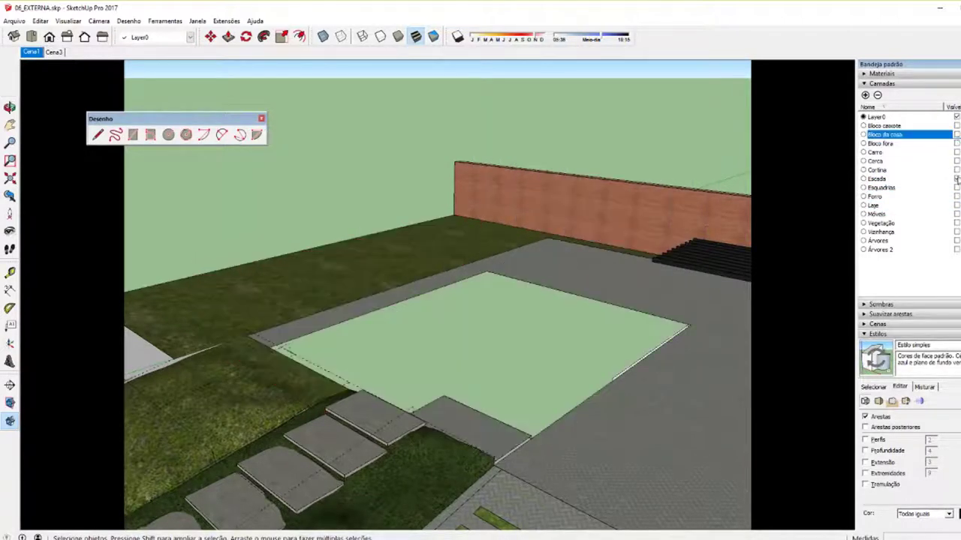
# Step: Hide the Escada steps and orbit around the remaining lawn, pool and walls
pyautogui.moveTo(776, 247); pyautogui.dragTo(781, 210, button='middle')
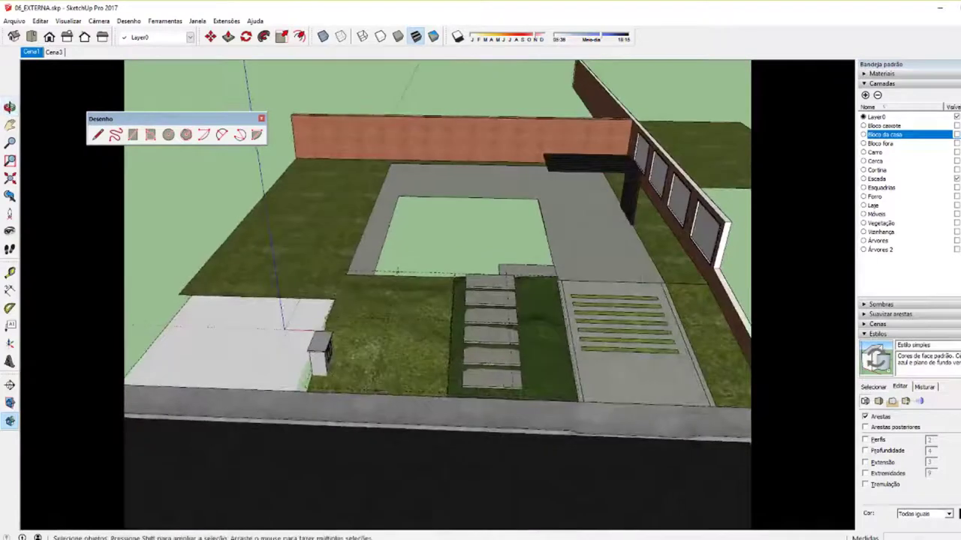
pyautogui.click(956, 179)
pyautogui.moveTo(781, 225); pyautogui.dragTo(780, 203, button='middle')
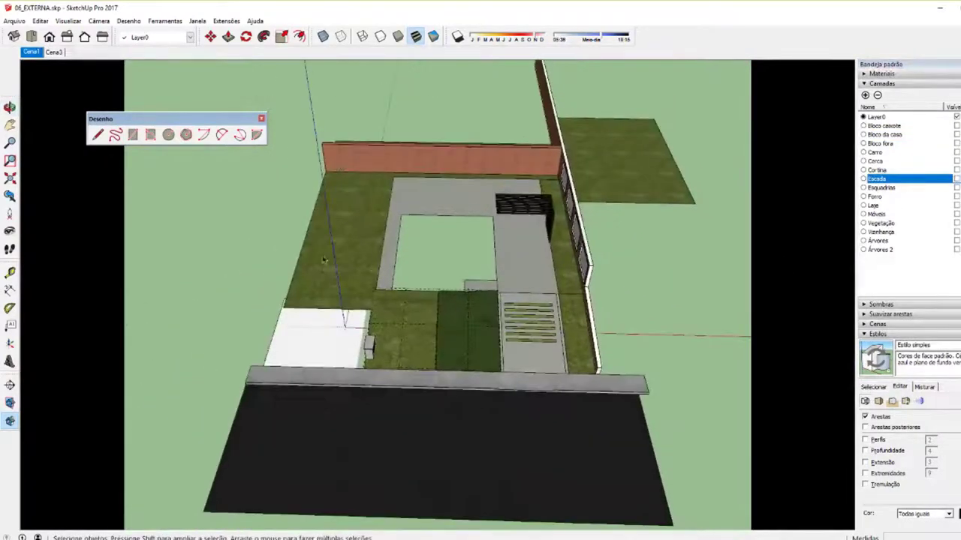
pyautogui.moveTo(300, 325)
pyautogui.mouseDown(button='middle')
pyautogui.moveTo(581, 309)
pyautogui.moveTo(314, 266)
pyautogui.moveTo(414, 285)
pyautogui.mouseUp(button='middle')
pyautogui.scroll(3, 397, 303)
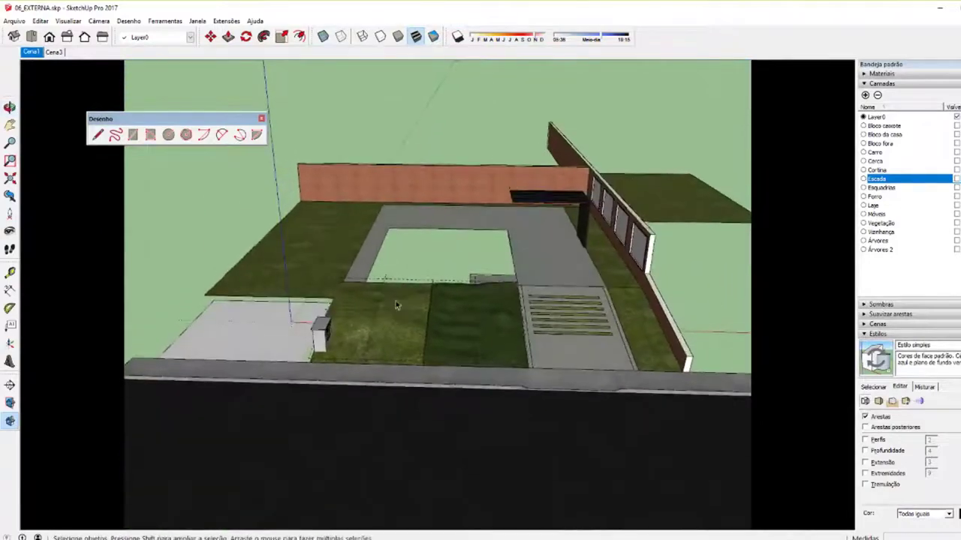
pyautogui.scroll(3, 463, 322)
pyautogui.scroll(2, 463, 321)
pyautogui.scroll(2, 457, 364)
pyautogui.moveTo(458, 365)
pyautogui.mouseDown(button='middle')
pyautogui.moveTo(407, 308)
pyautogui.moveTo(510, 300)
pyautogui.moveTo(315, 328)
pyautogui.moveTo(457, 326)
pyautogui.moveTo(383, 276)
pyautogui.mouseUp(button='middle')
pyautogui.moveTo(587, 241)
pyautogui.mouseDown(button='middle')
pyautogui.moveTo(458, 313)
pyautogui.moveTo(556, 326)
pyautogui.moveTo(523, 284)
pyautogui.moveTo(350, 285)
pyautogui.moveTo(528, 289)
pyautogui.mouseUp(button='middle')
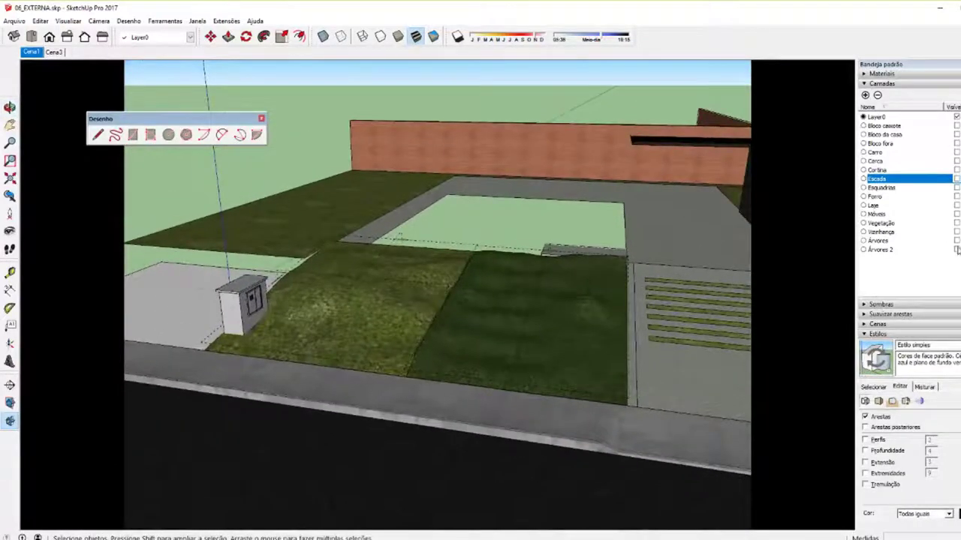
# Step: Show the Bloco caixote, Bloco da casa, Bloco fora, Carro, Cerca and Cortina layers
pyautogui.click(956, 125)
pyautogui.click(957, 134)
pyautogui.click(956, 144)
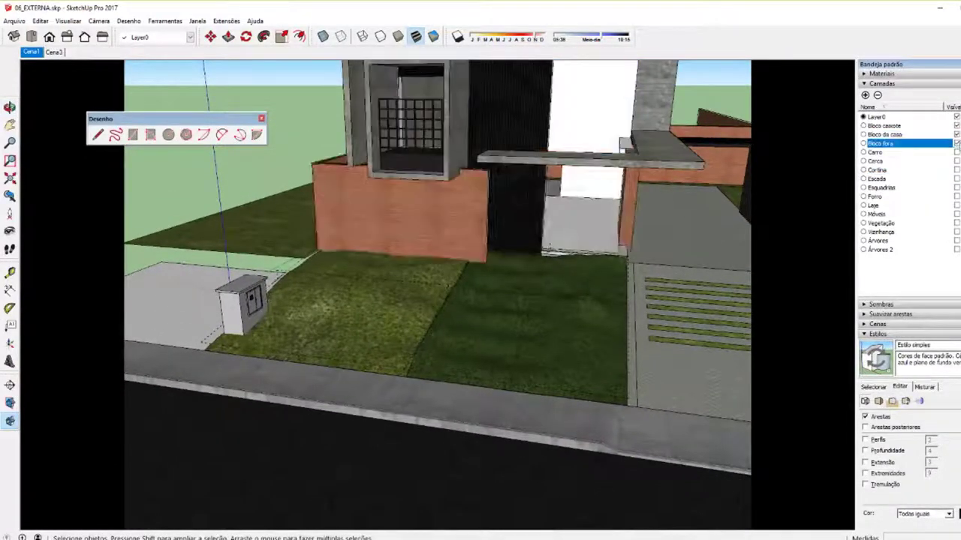
pyautogui.click(956, 152)
pyautogui.click(956, 161)
pyautogui.click(956, 170)
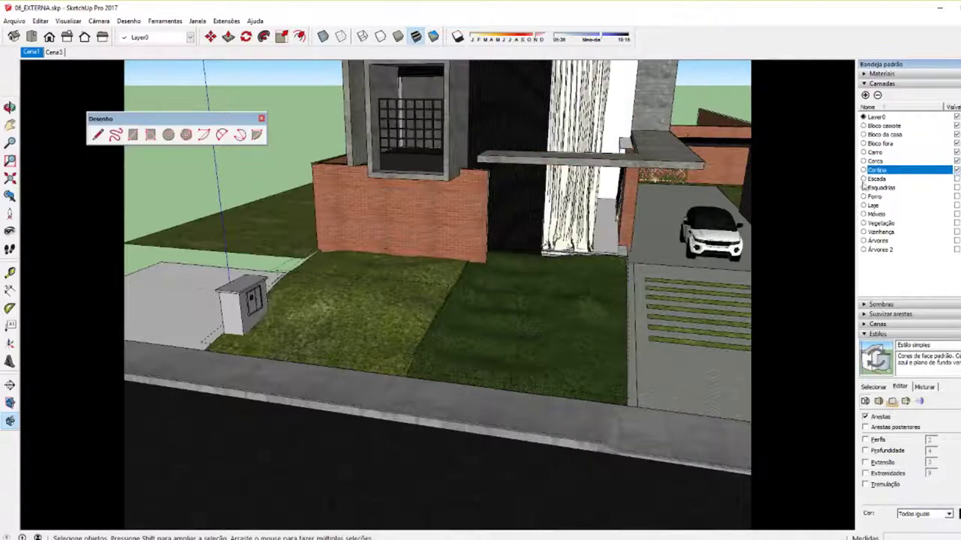
pyautogui.scroll(-3, 587, 215)
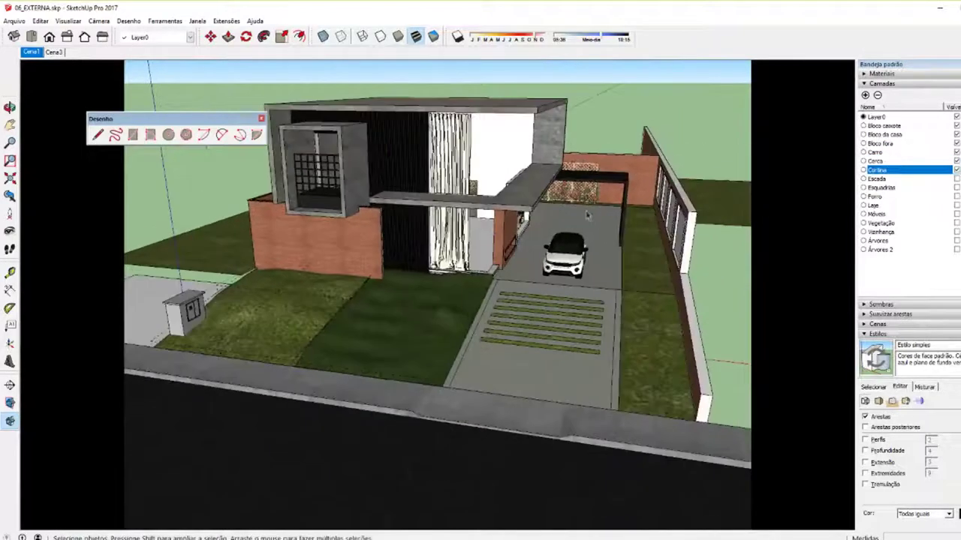
# Step: Show Escada, Esquadrias, Forro, Laje, Móveis, Vegetação, Vizinhança, Árvores and Árvores 2 layers
pyautogui.click(956, 179)
pyautogui.click(956, 188)
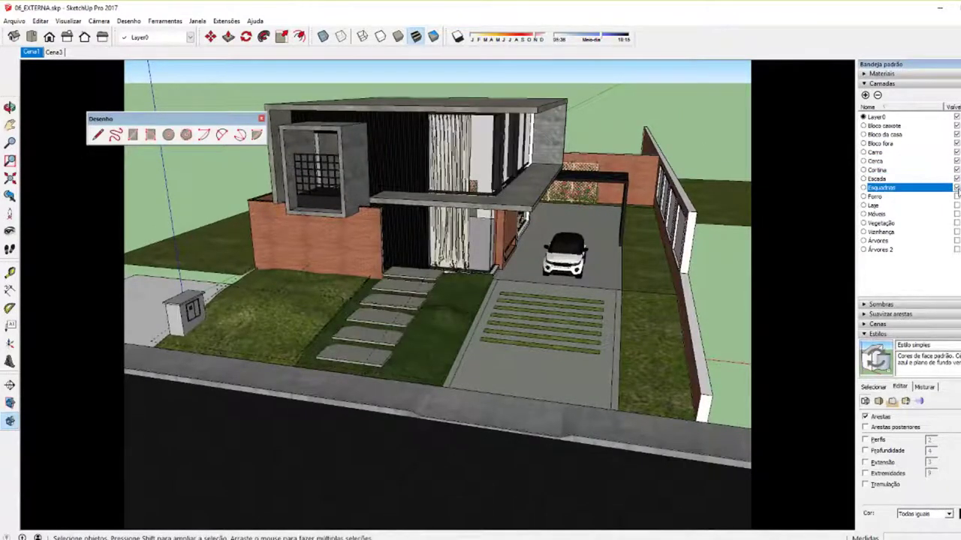
pyautogui.click(956, 197)
pyautogui.click(956, 206)
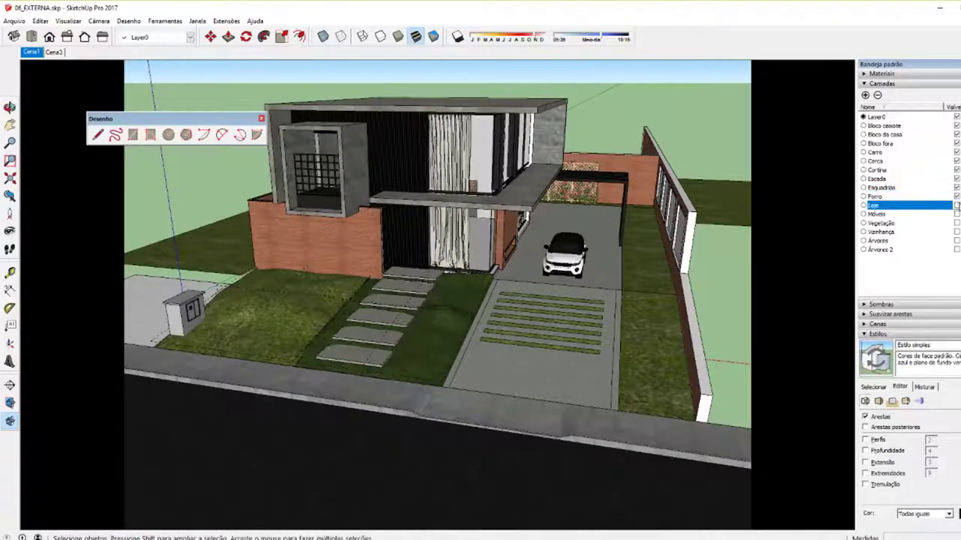
pyautogui.click(957, 214)
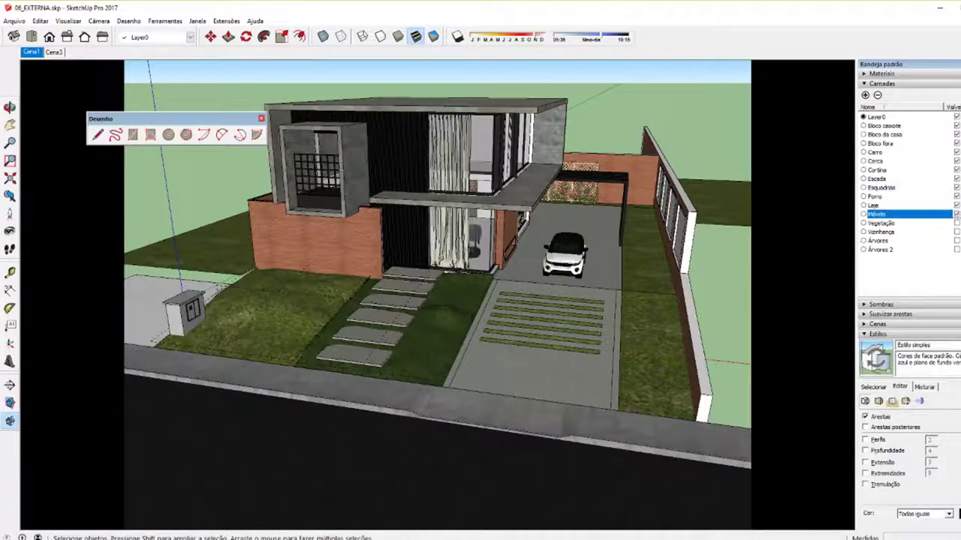
pyautogui.click(957, 223)
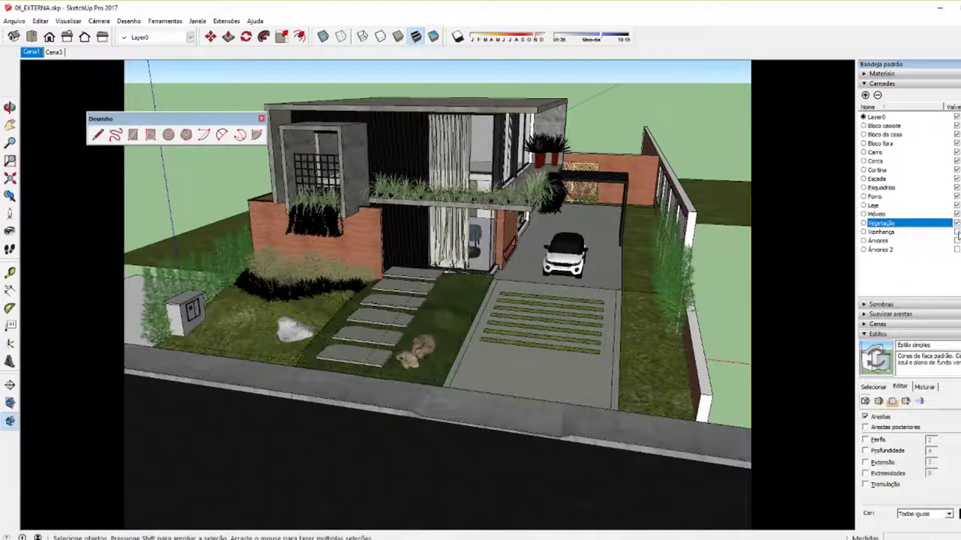
pyautogui.click(956, 232)
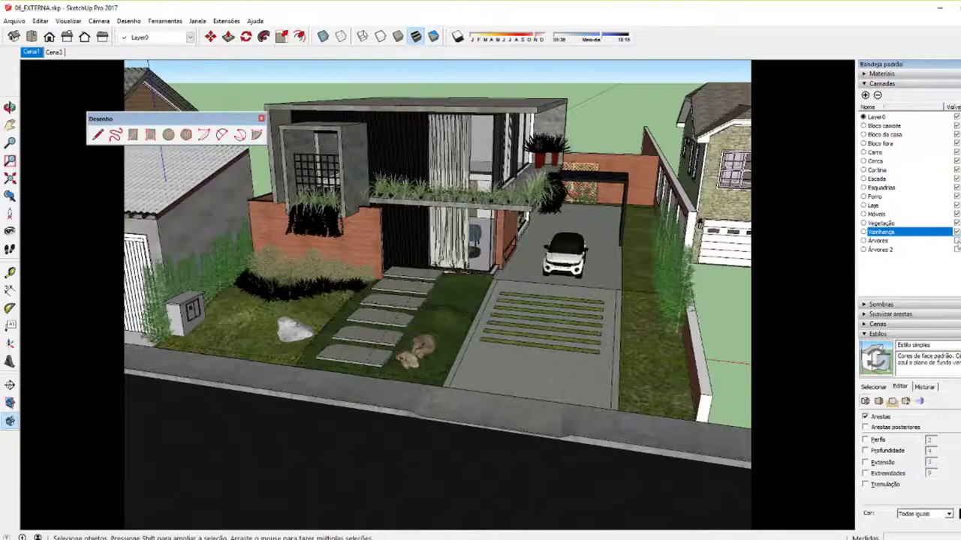
pyautogui.click(956, 240)
pyautogui.click(956, 250)
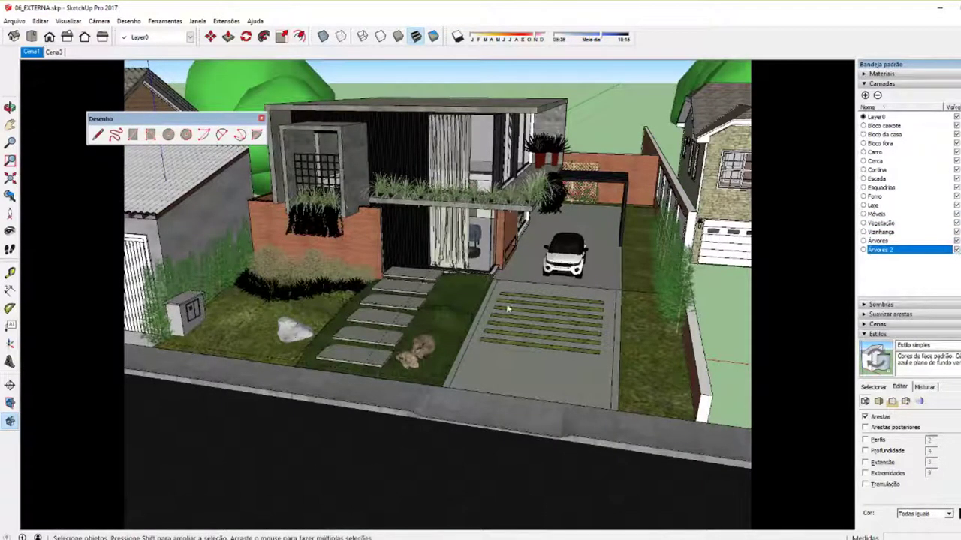
pyautogui.moveTo(477, 349)
pyautogui.mouseDown(button='middle')
pyautogui.moveTo(517, 291)
pyautogui.moveTo(512, 265)
pyautogui.mouseUp(button='middle')
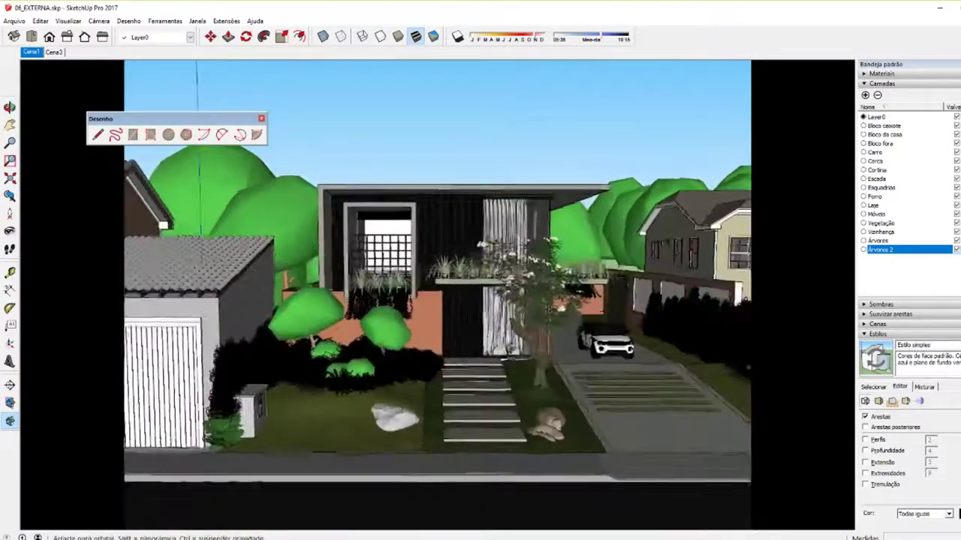
# Step: Orbit to a raised three-quarter view of the house
pyautogui.moveTo(435, 301); pyautogui.dragTo(525, 330)
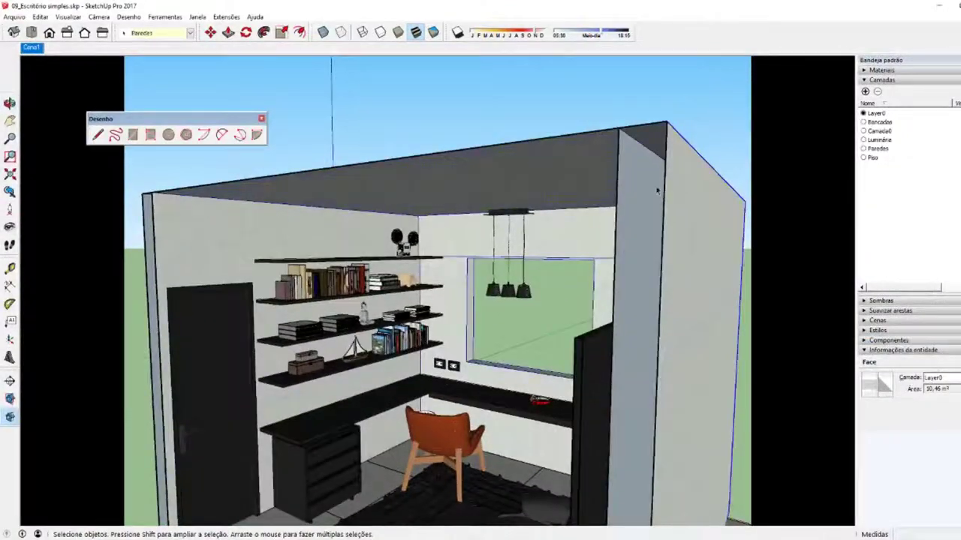
pyautogui.click(293, 238)
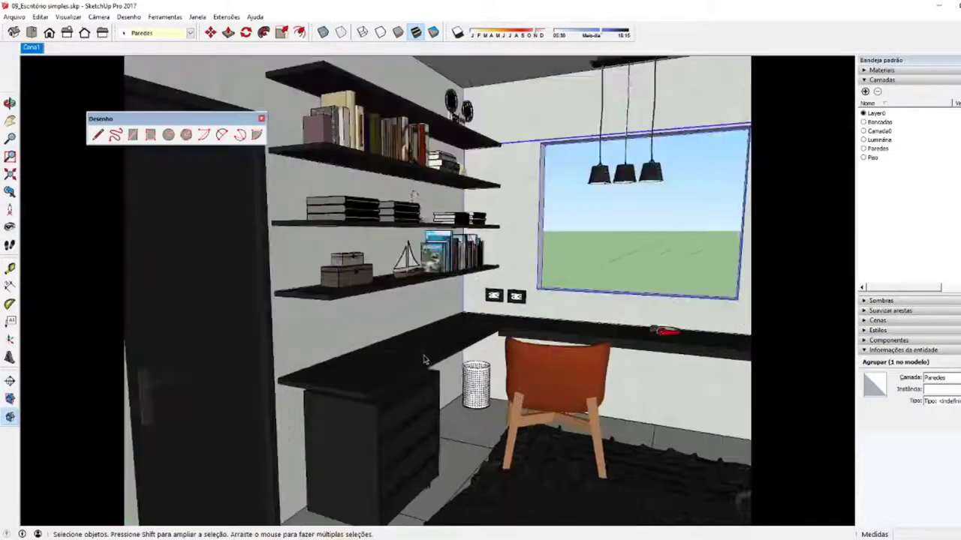
pyautogui.click(386, 358)
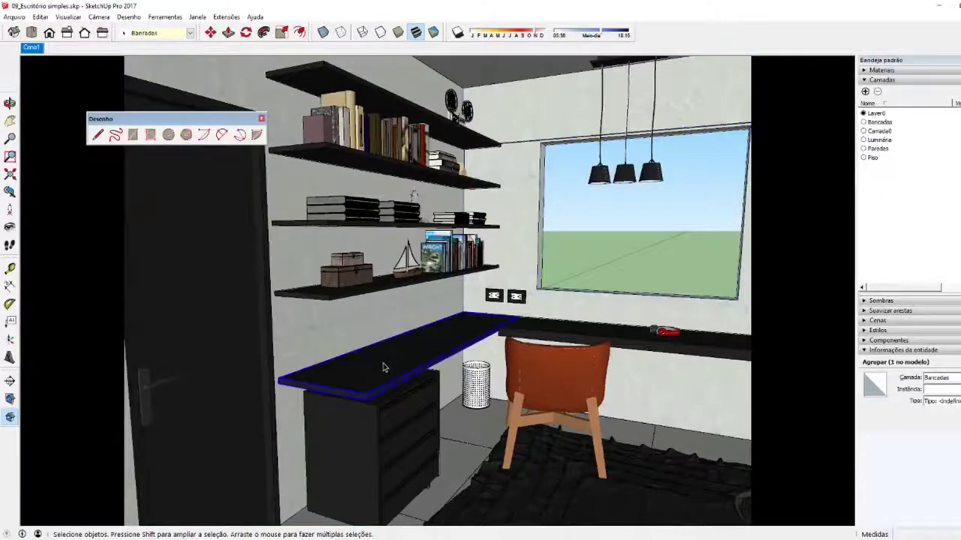
pyautogui.moveTo(386, 358); pyautogui.dragTo(465, 353, button='middle')
pyautogui.moveTo(463, 422); pyautogui.dragTo(462, 428, button='middle')
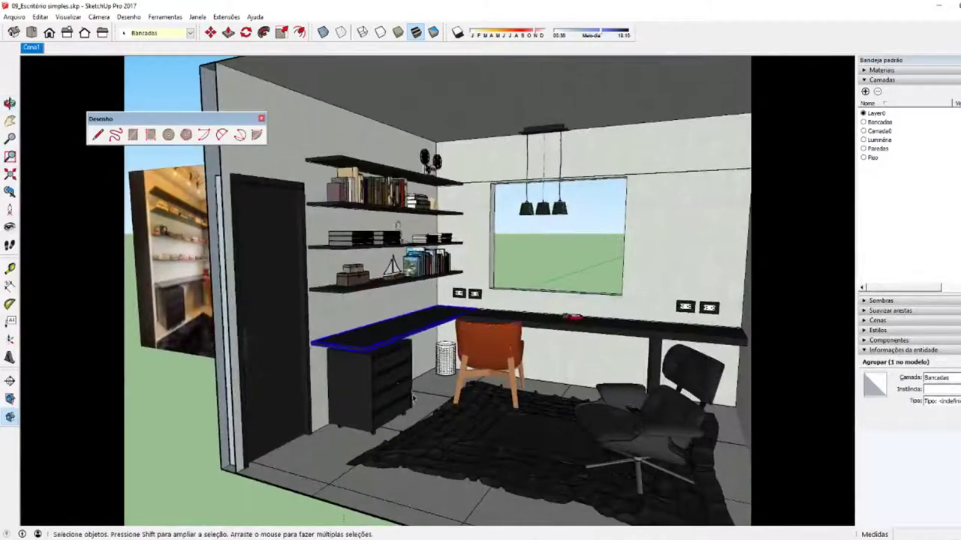
pyautogui.click(461, 431)
pyautogui.click(491, 360)
pyautogui.click(626, 424)
pyautogui.keyDown('shift'); pyautogui.click(473, 346); pyautogui.keyUp('shift')
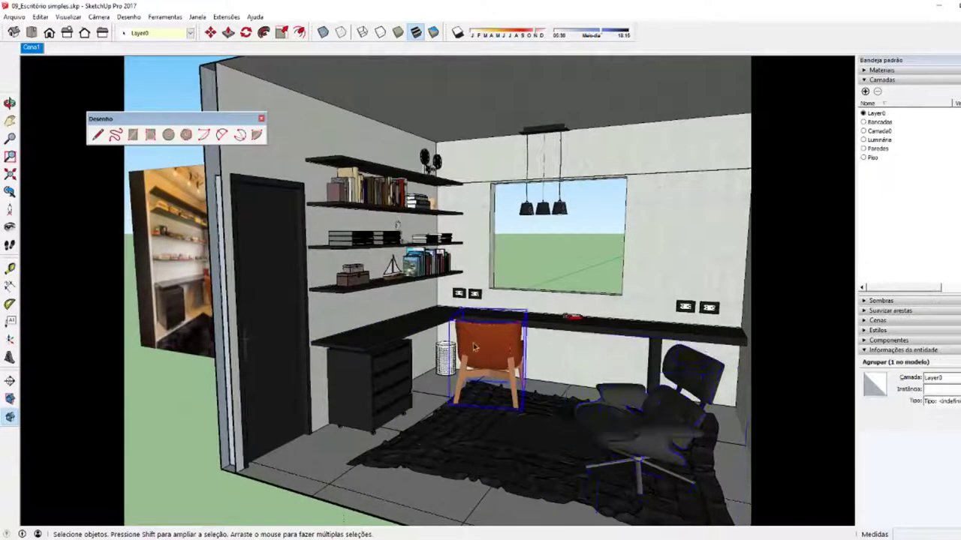
pyautogui.click(473, 346)
pyautogui.click(540, 128)
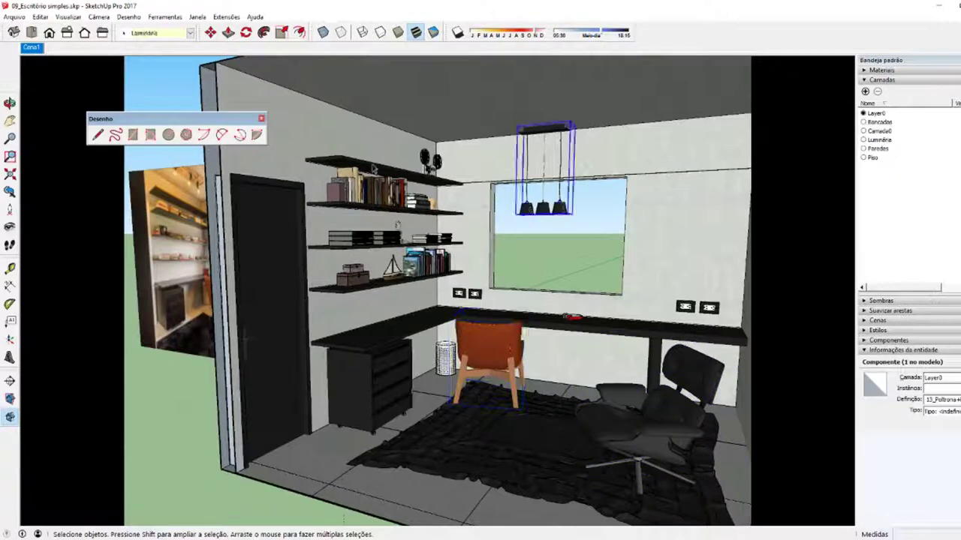
pyautogui.click(259, 316)
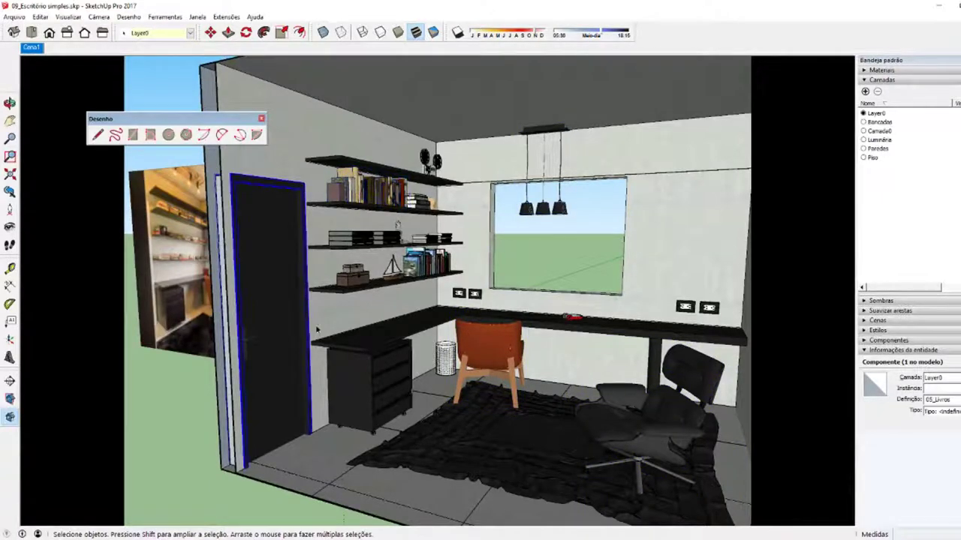
pyautogui.moveTo(480, 338); pyautogui.dragTo(538, 344, button='middle')
pyautogui.scroll(3, 538, 345)
pyautogui.scroll(-2, 653, 307)
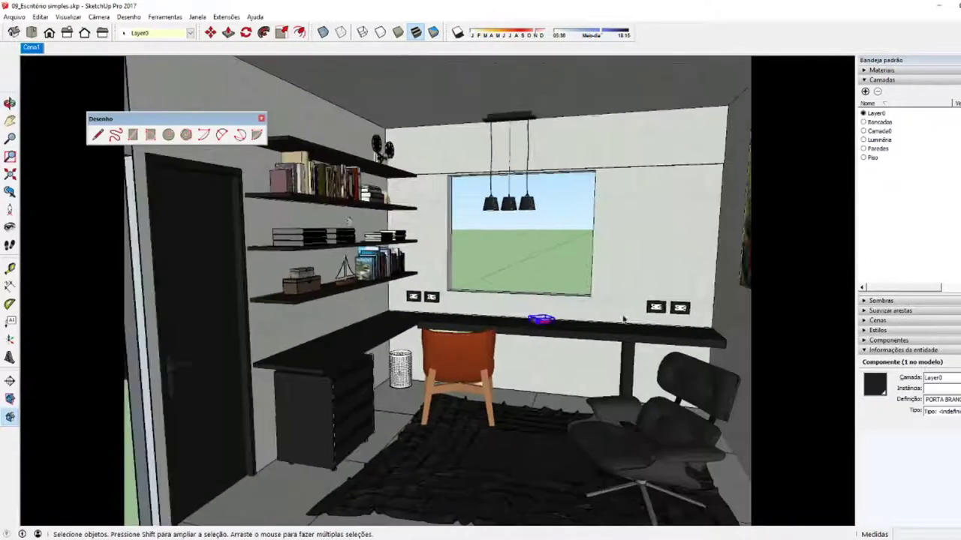
pyautogui.click(653, 308)
pyautogui.scroll(4, 662, 312)
pyautogui.scroll(-3, 662, 312)
pyautogui.scroll(-5, 585, 322)
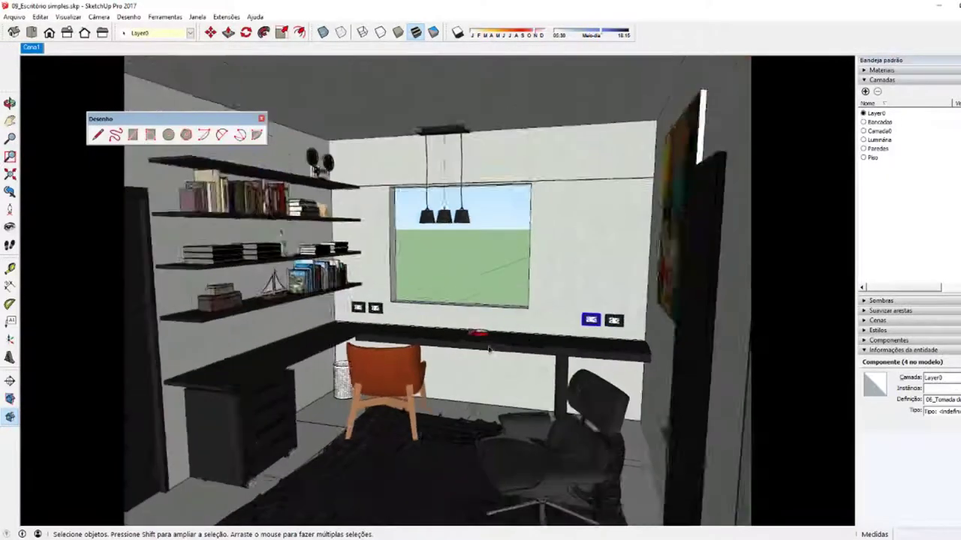
pyautogui.moveTo(586, 322)
pyautogui.mouseDown(button='middle')
pyautogui.moveTo(523, 257)
pyautogui.moveTo(241, 403)
pyautogui.mouseUp(button='middle')
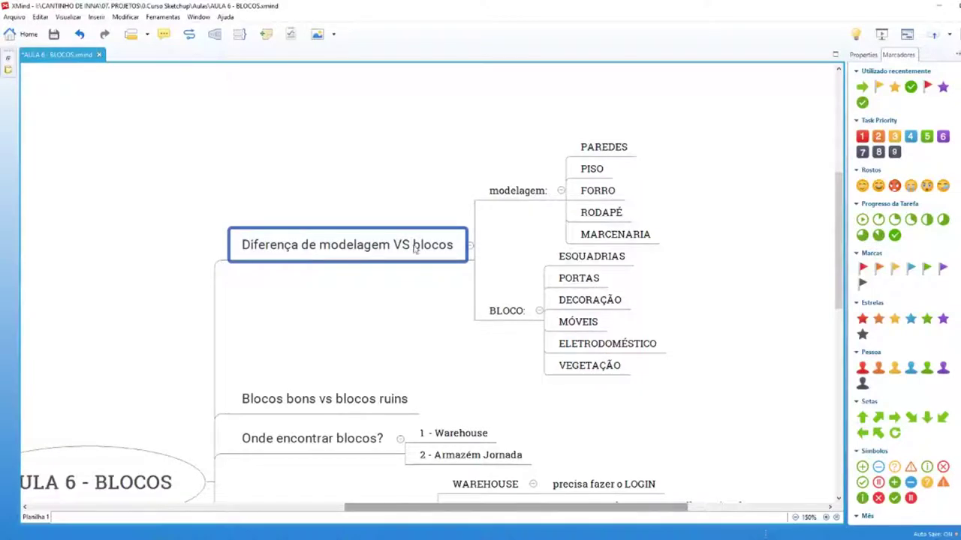
# Step: Check off 'Diferença de modelagem VS blocos', select 'Blocos bons vs blocos ruins', and show the images folder
pyautogui.click(863, 103)
pyautogui.scroll(-3, 247, 289)
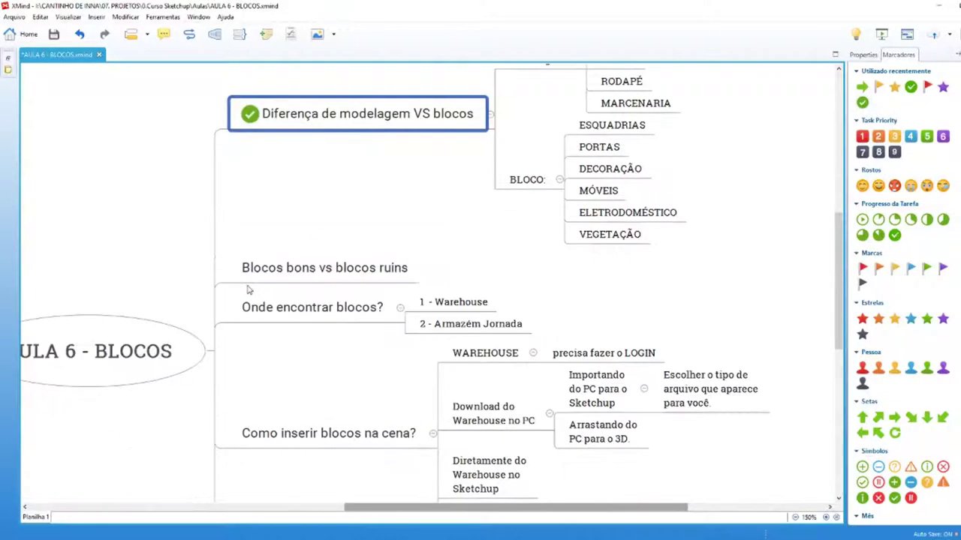
pyautogui.click(248, 283)
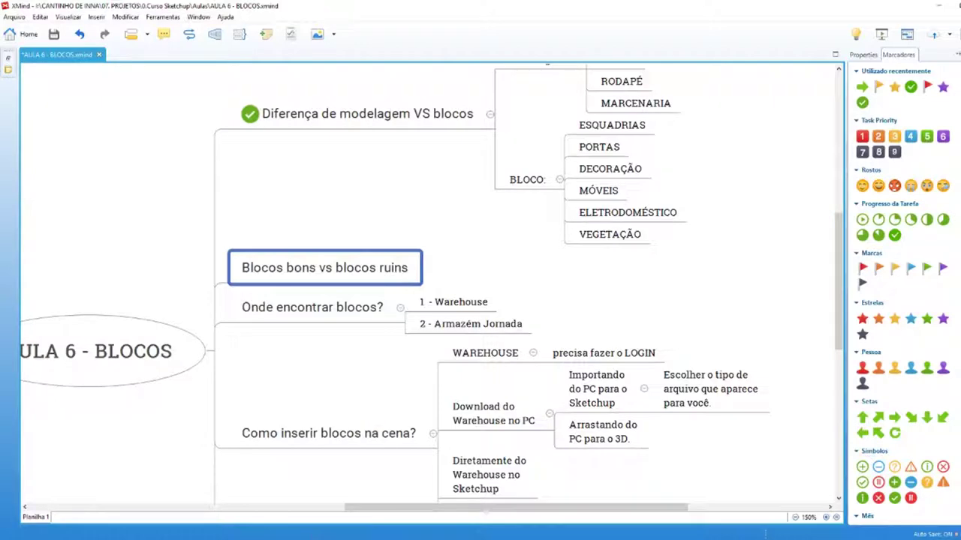
pyautogui.click(454, 495)
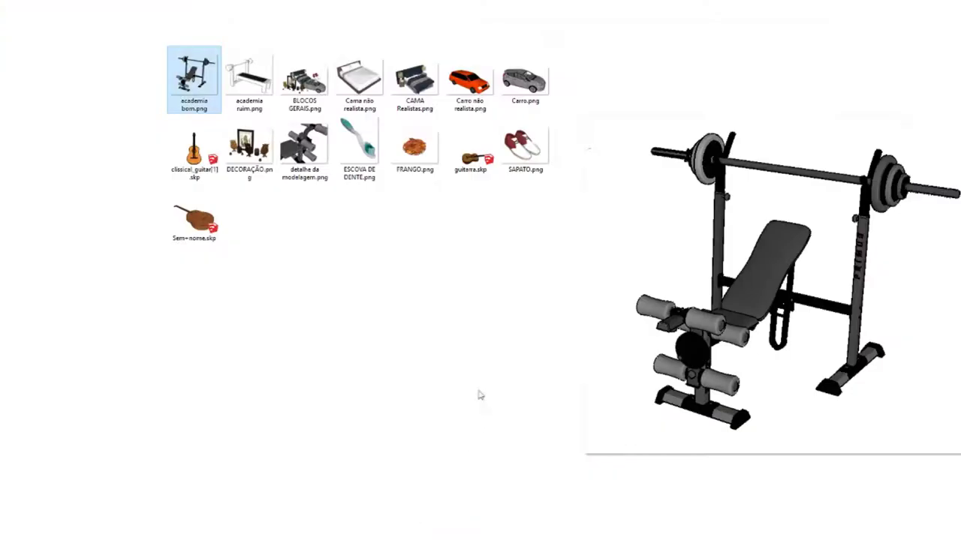
# Step: Compare previews of the well and poorly modelled weight bench images
pyautogui.click(248, 82)
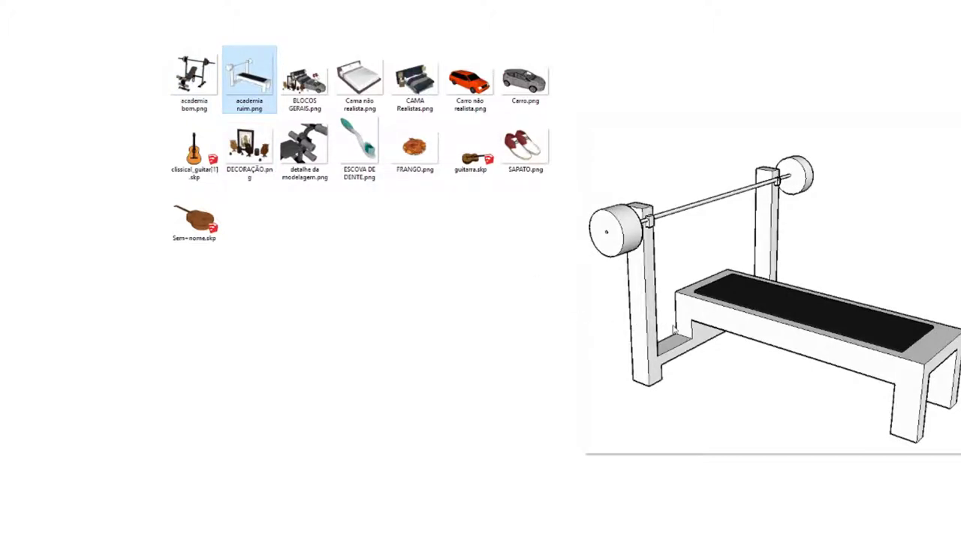
pyautogui.click(170, 104)
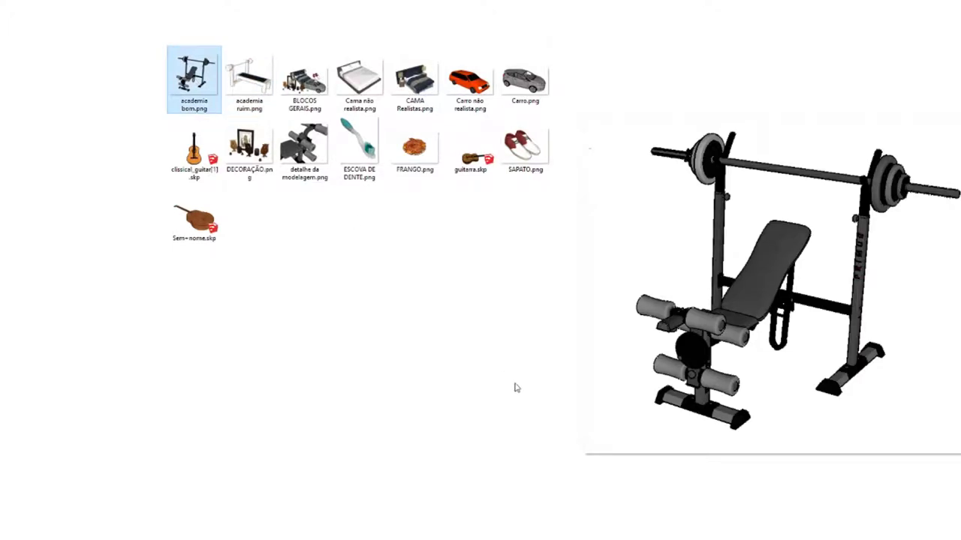
pyautogui.click(266, 78)
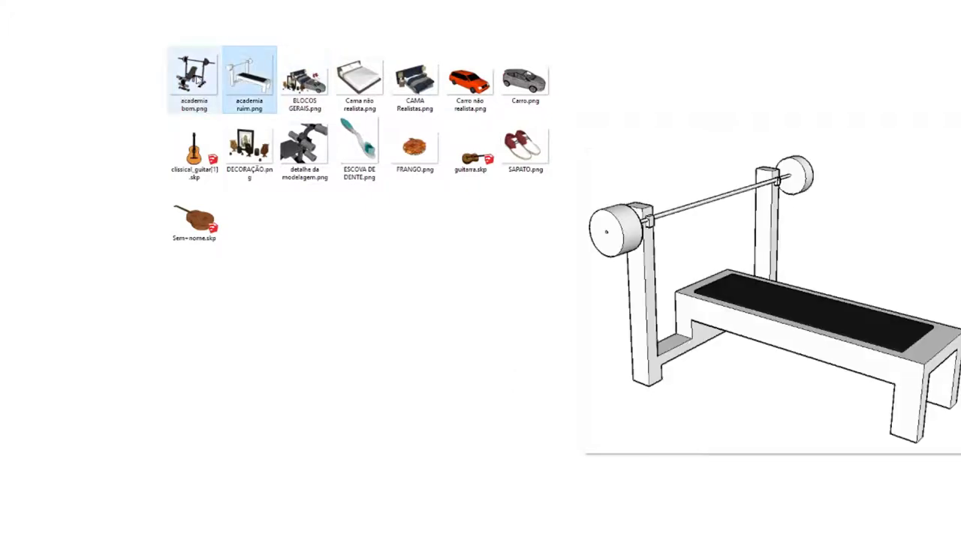
pyautogui.click(193, 79)
pyautogui.click(249, 75)
pyautogui.click(193, 79)
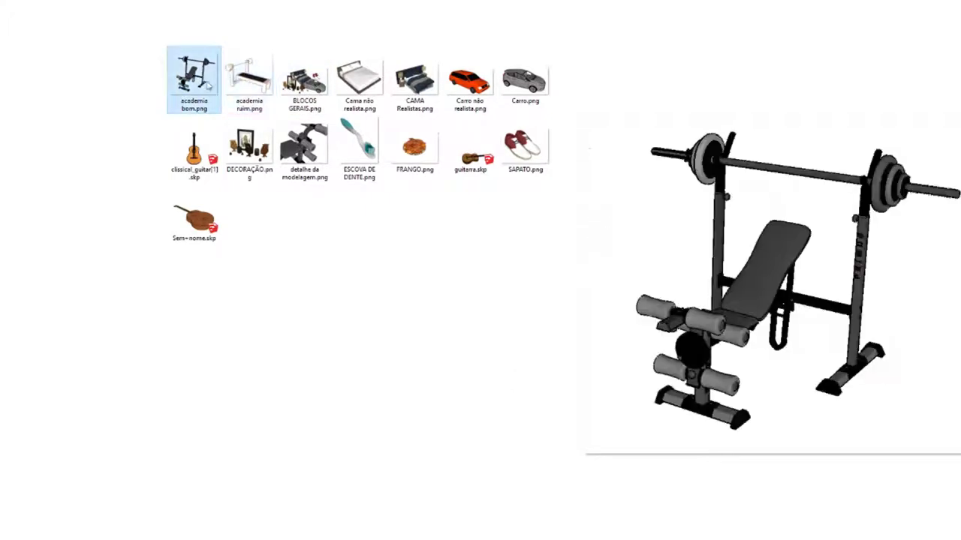
pyautogui.click(304, 147)
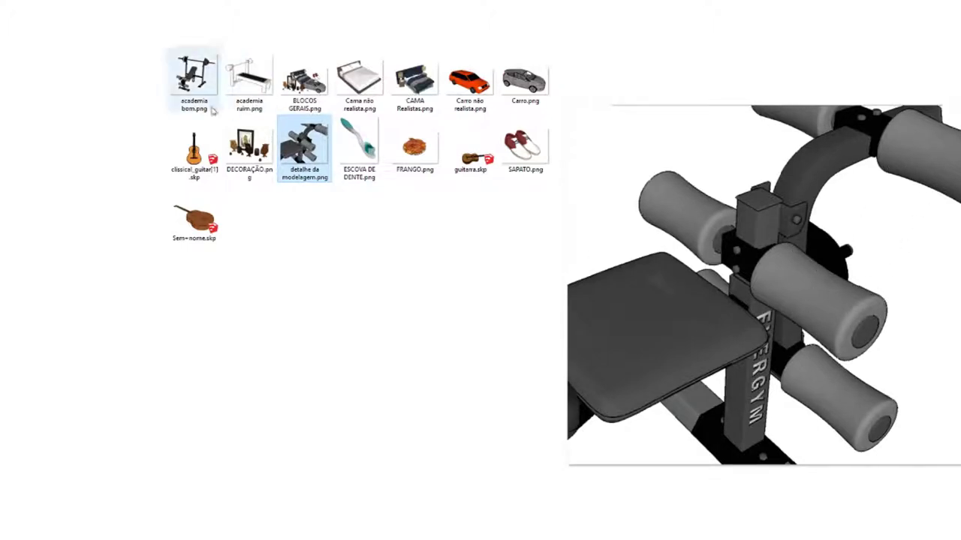
pyautogui.click(193, 77)
pyautogui.click(256, 98)
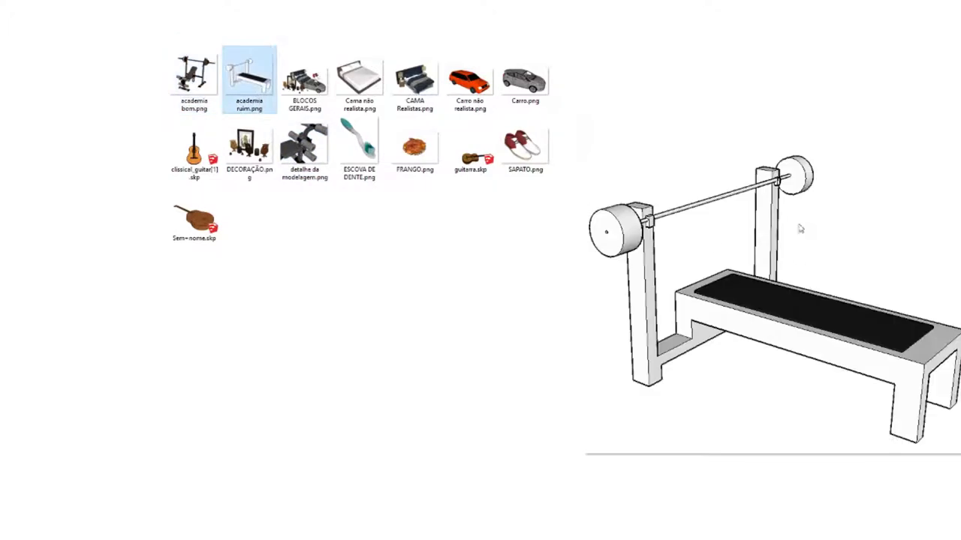
# Step: Compare previews of the realistic grey car and the non-realistic orange car
pyautogui.click(511, 78)
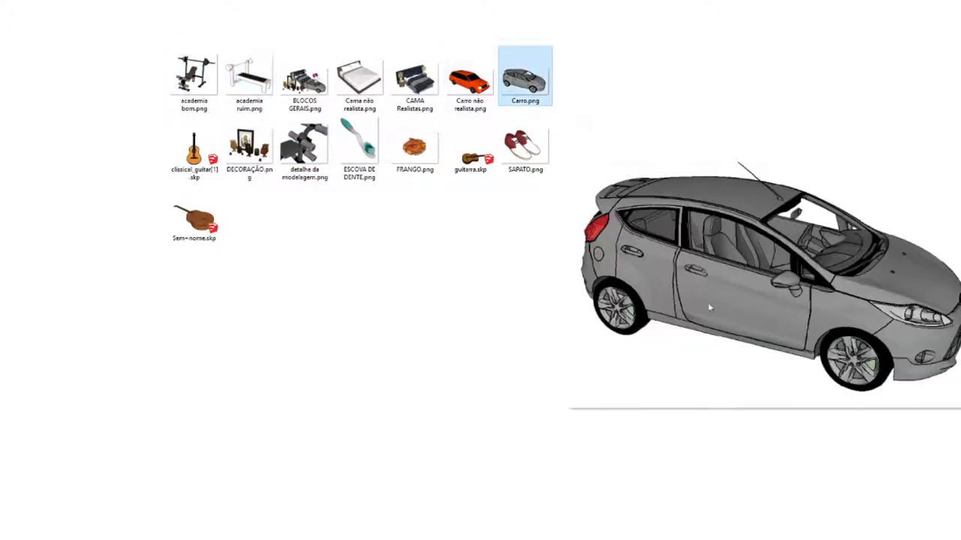
pyautogui.click(469, 79)
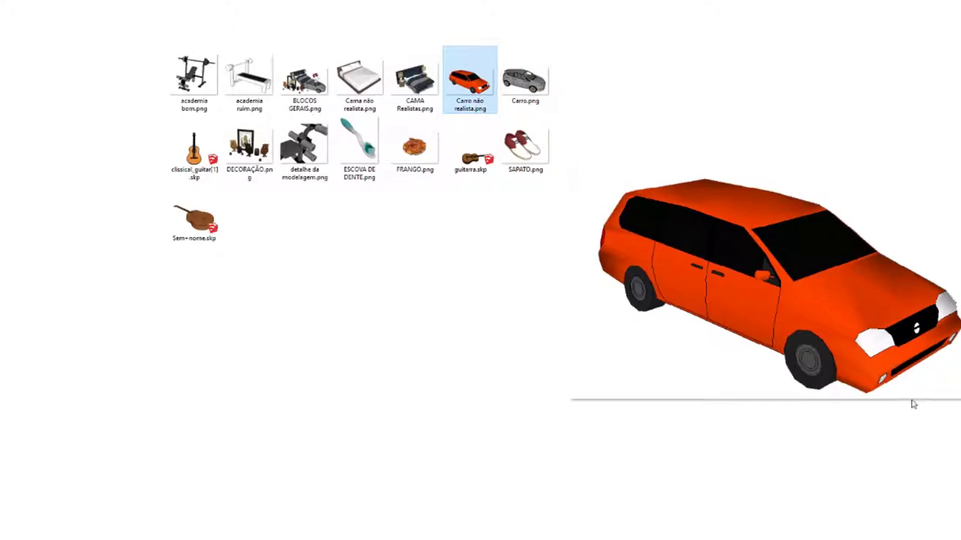
pyautogui.click(511, 89)
pyautogui.click(487, 94)
pyautogui.click(512, 91)
pyautogui.click(488, 94)
pyautogui.click(503, 96)
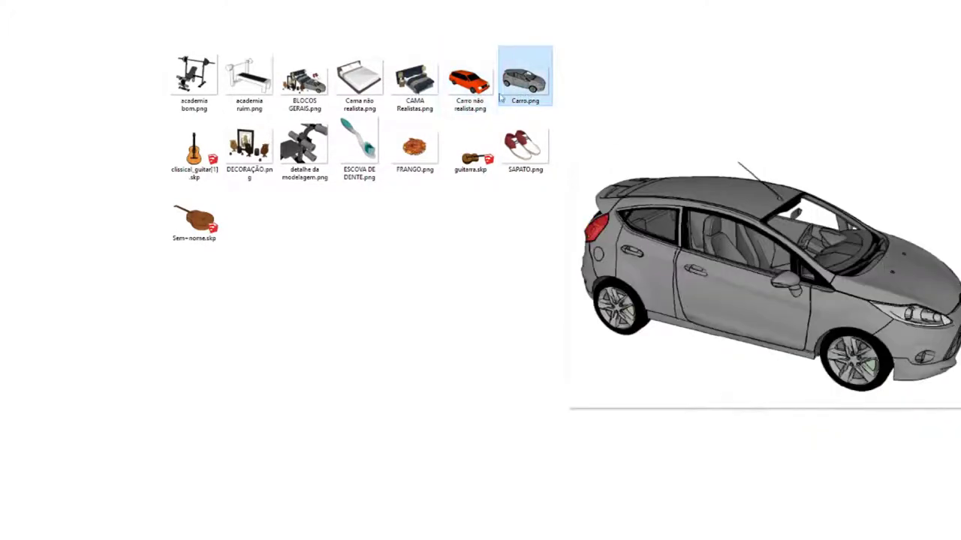
# Step: Preview the bed, shoe, Sem-nome.skp and guitarra.skp files, ending on the classical guitar
pyautogui.click(350, 90)
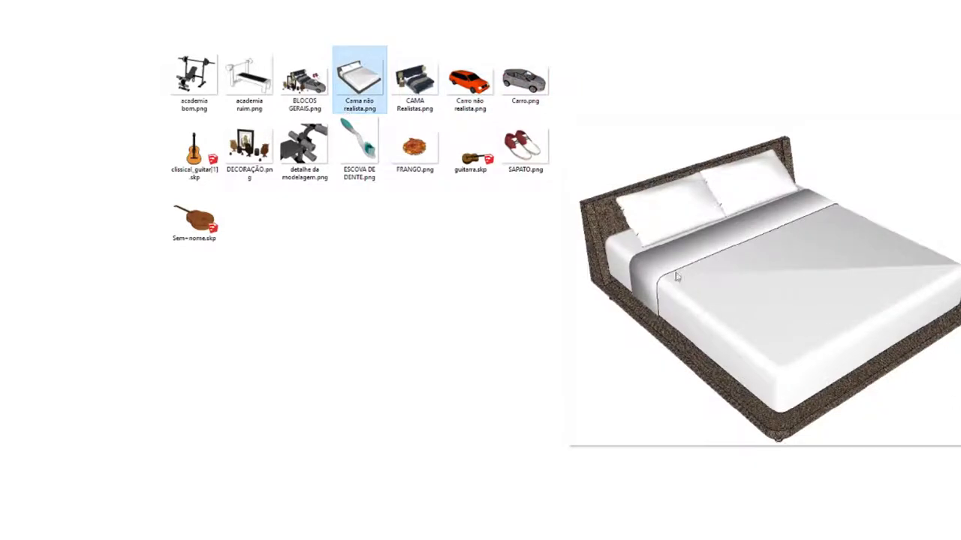
pyautogui.click(413, 85)
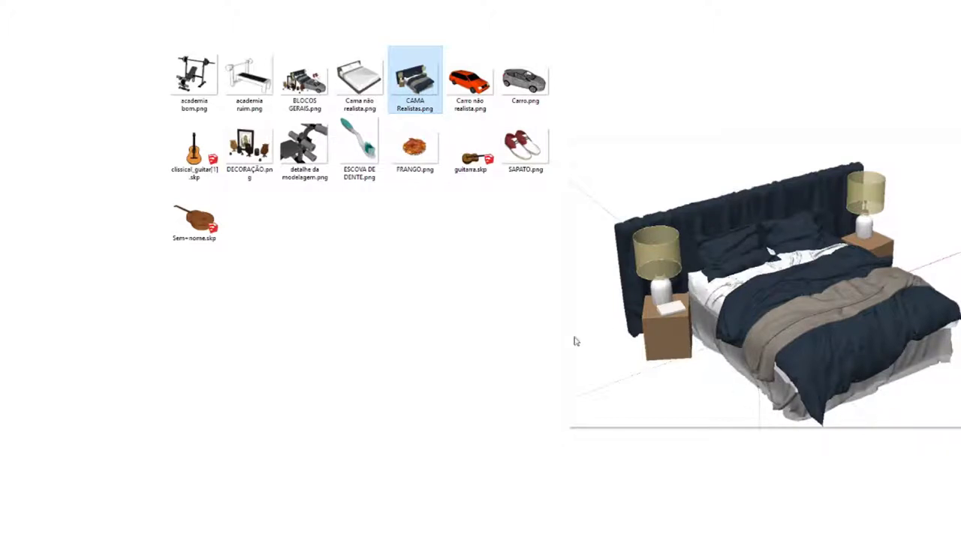
pyautogui.click(359, 79)
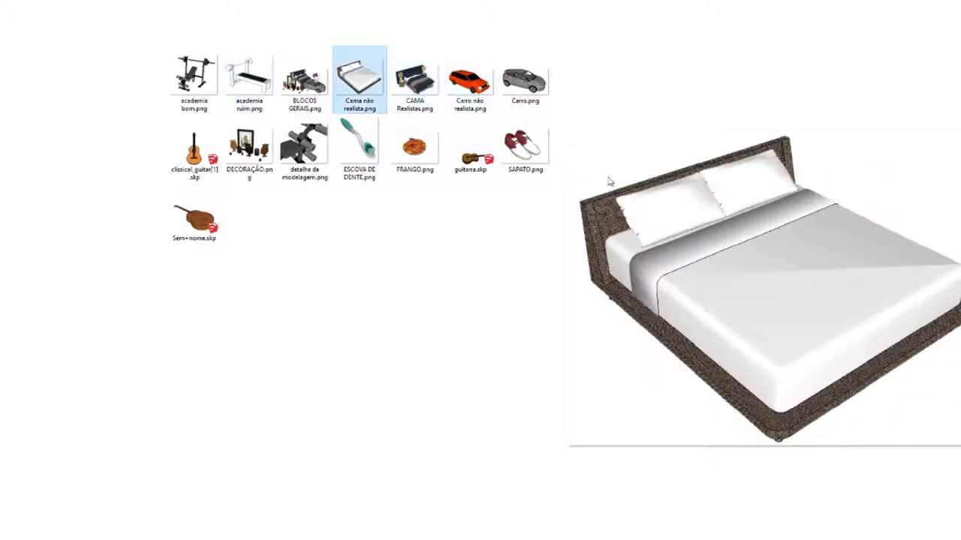
pyautogui.click(545, 171)
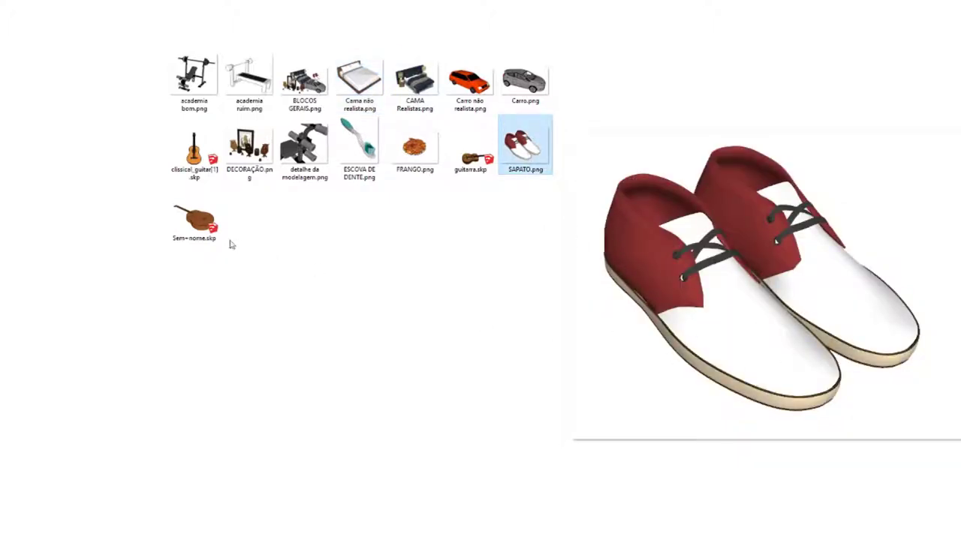
pyautogui.click(202, 232)
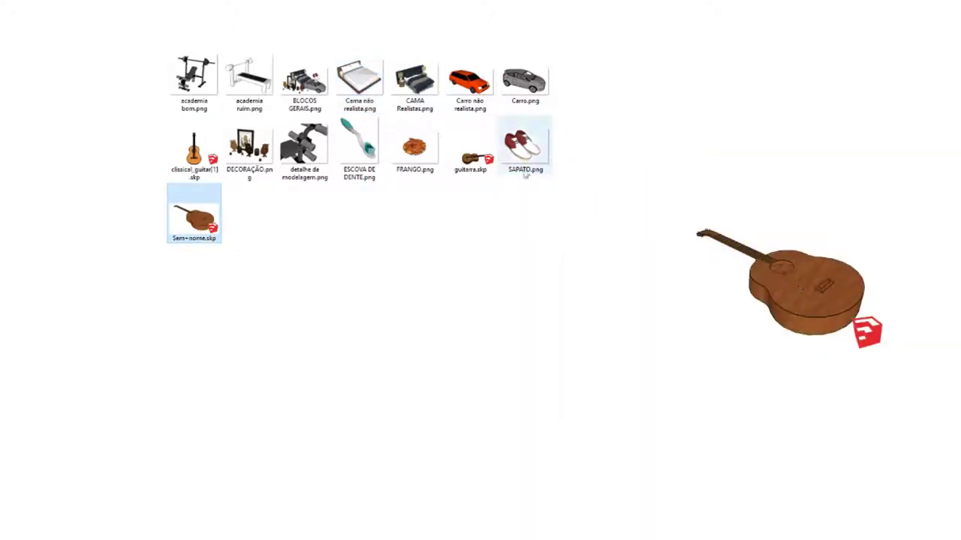
pyautogui.click(472, 154)
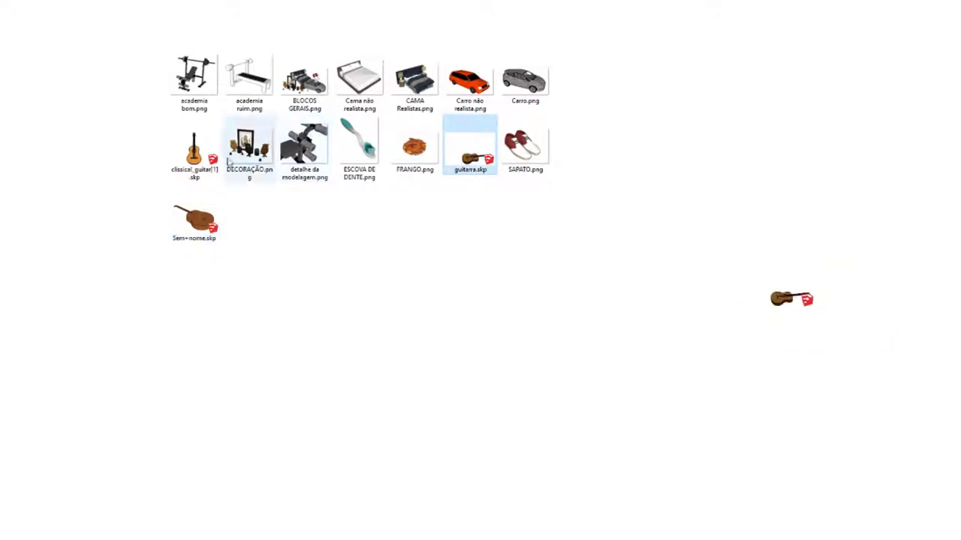
pyautogui.click(196, 153)
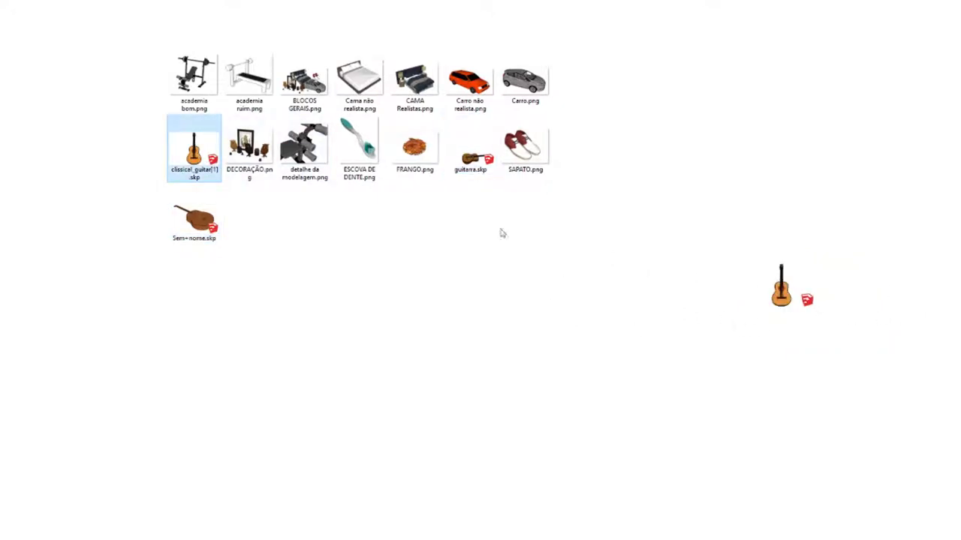
# Step: Open the classical guitar model and view it in Front and Iso views
pyautogui.doubleClick(188, 155)
pyautogui.click(193, 220)
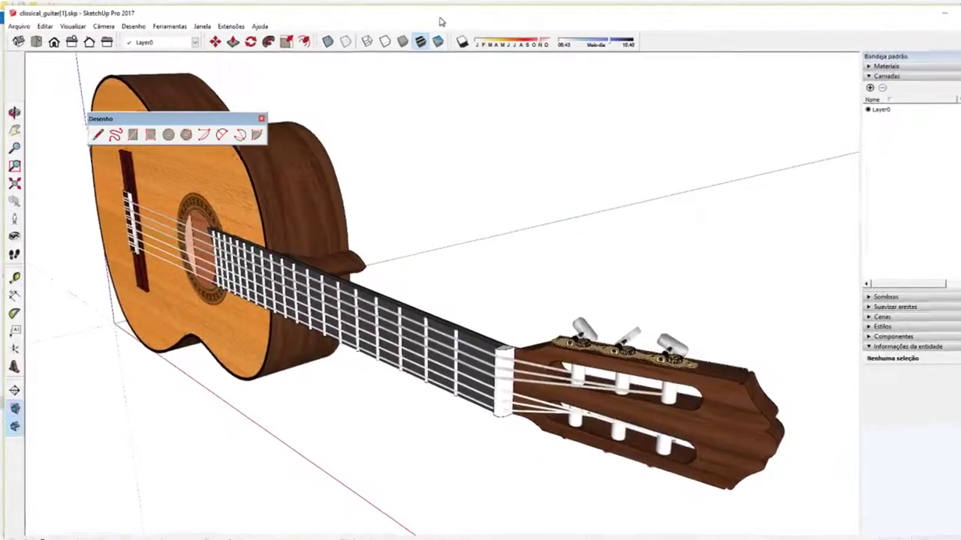
pyautogui.press('F2')
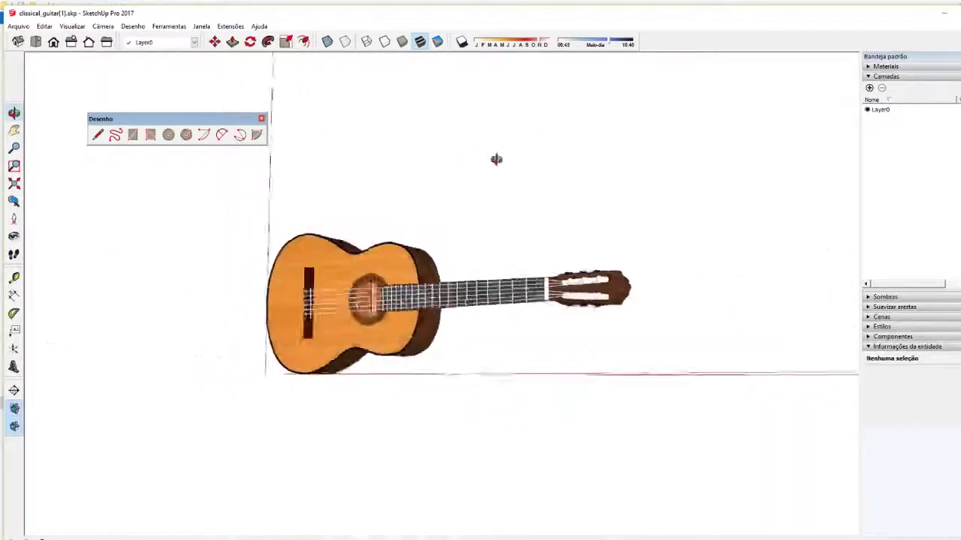
pyautogui.press('F8')
pyautogui.click(942, 13)
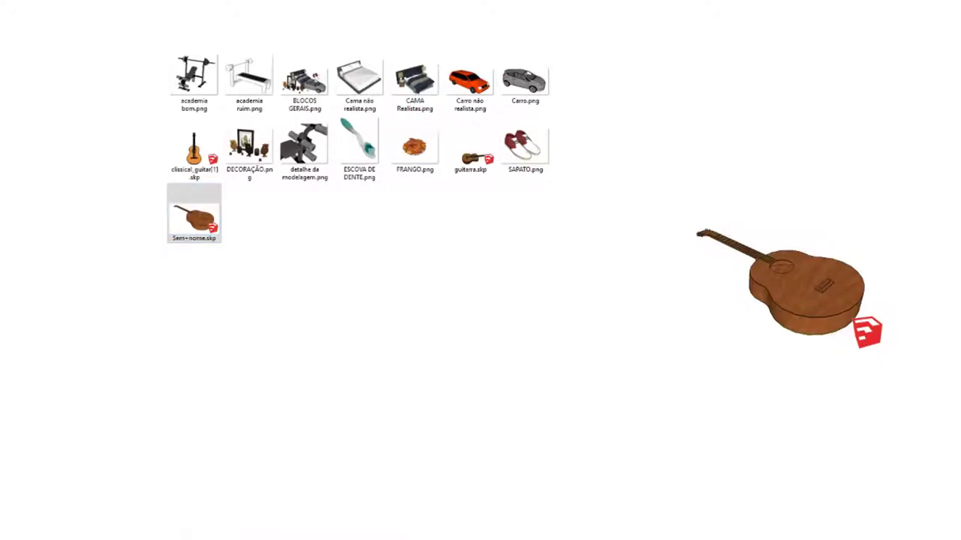
pyautogui.click(573, 511)
# Step: Orbit and zoom around the guitar, then close the model
pyautogui.moveTo(467, 211)
pyautogui.mouseDown(button='middle')
pyautogui.moveTo(314, 314)
pyautogui.moveTo(300, 270)
pyautogui.moveTo(518, 178)
pyautogui.moveTo(361, 200)
pyautogui.mouseUp(button='middle')
pyautogui.scroll(3, 301, 266)
pyautogui.scroll(3, 299, 264)
pyautogui.scroll(-3, 298, 264)
pyautogui.scroll(-3, 360, 200)
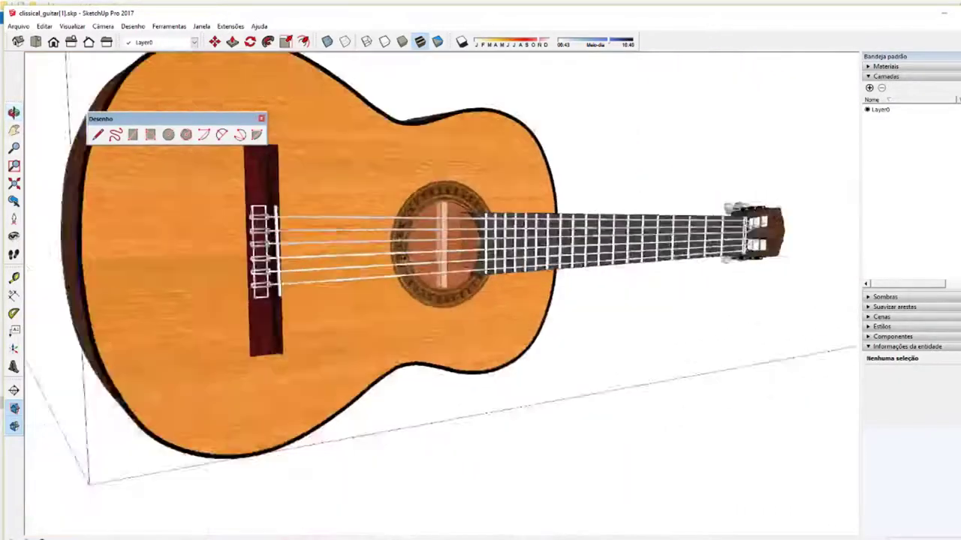
pyautogui.click(944, 12)
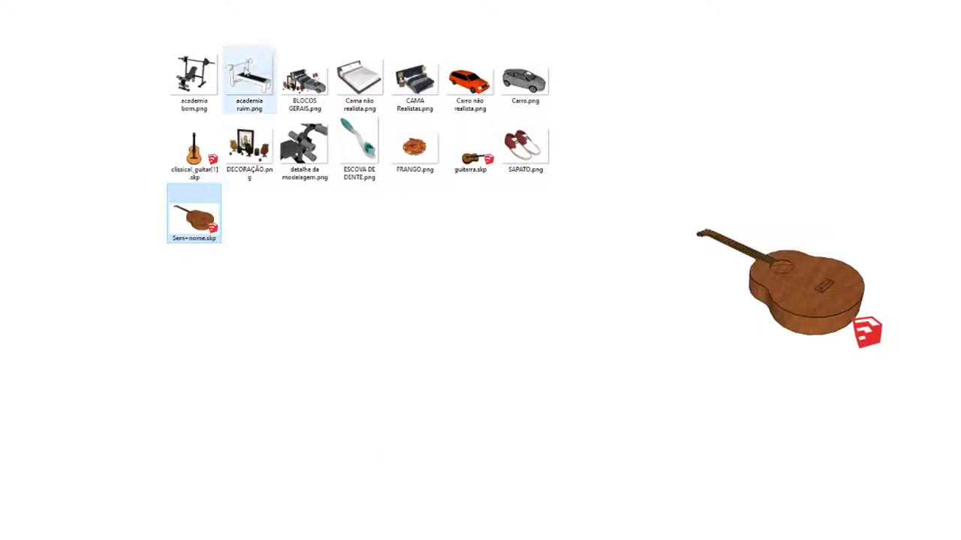
pyautogui.click(249, 79)
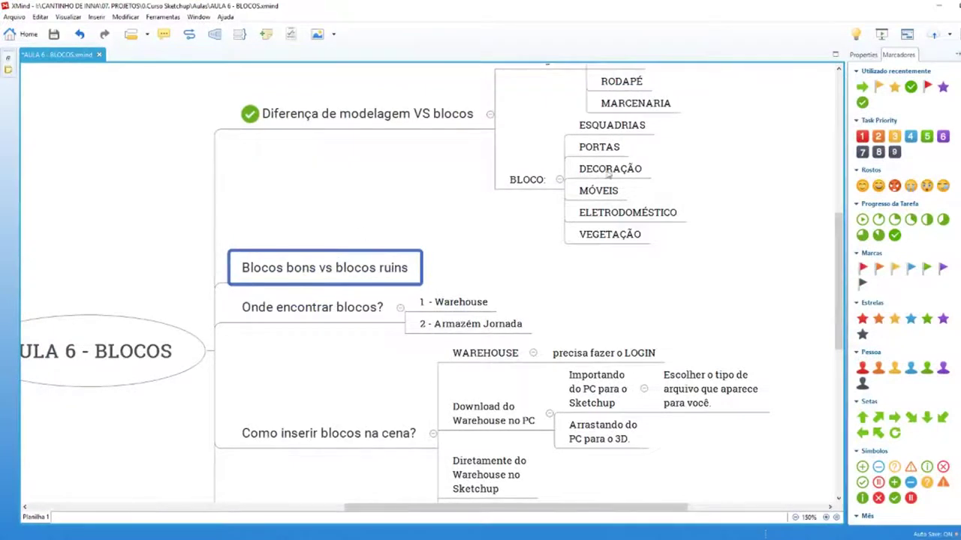
# Step: Mark 'Blocos bons vs blocos ruins' done with the green check marker
pyautogui.click(861, 103)
pyautogui.click(210, 220)
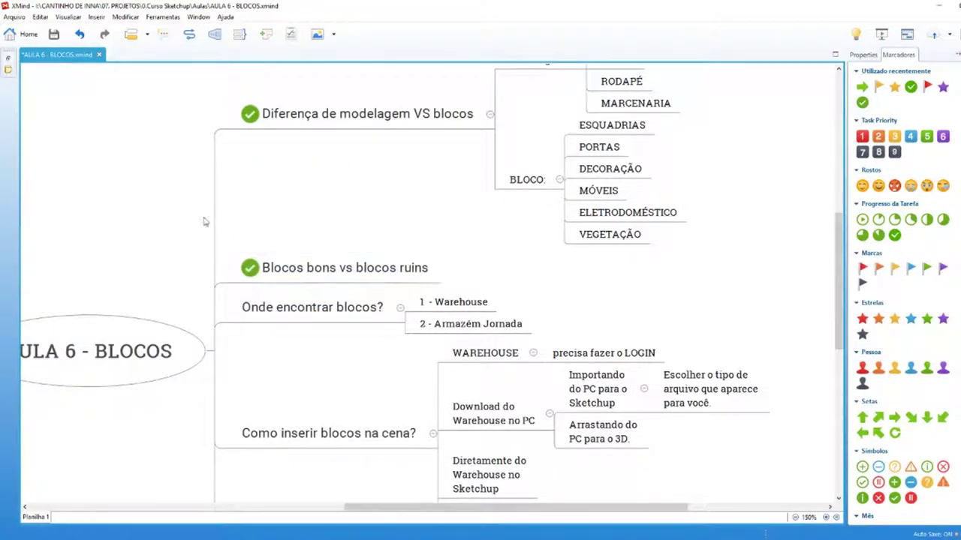
pyautogui.click(259, 308)
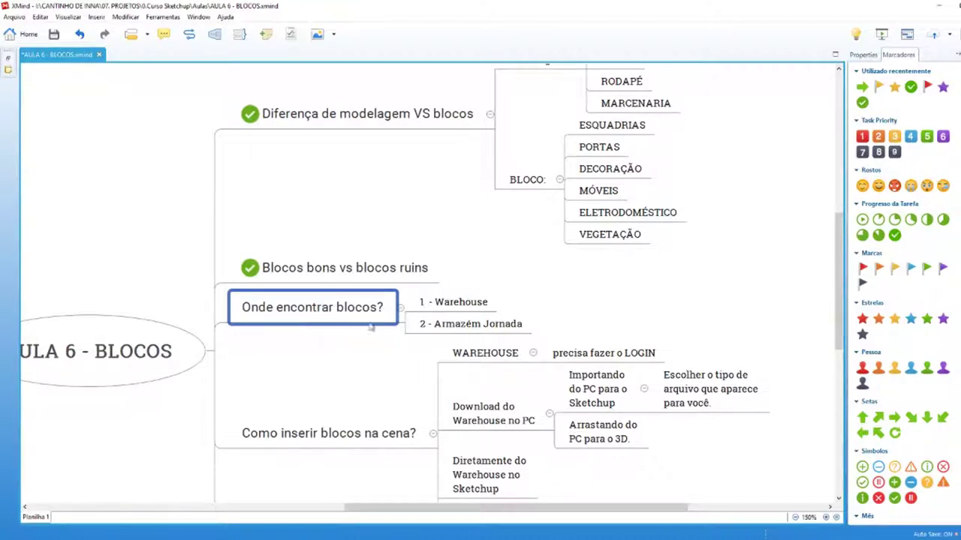
# Step: Select the '1 - Warehouse' topic and bring up the 3D Warehouse page
pyautogui.click(448, 308)
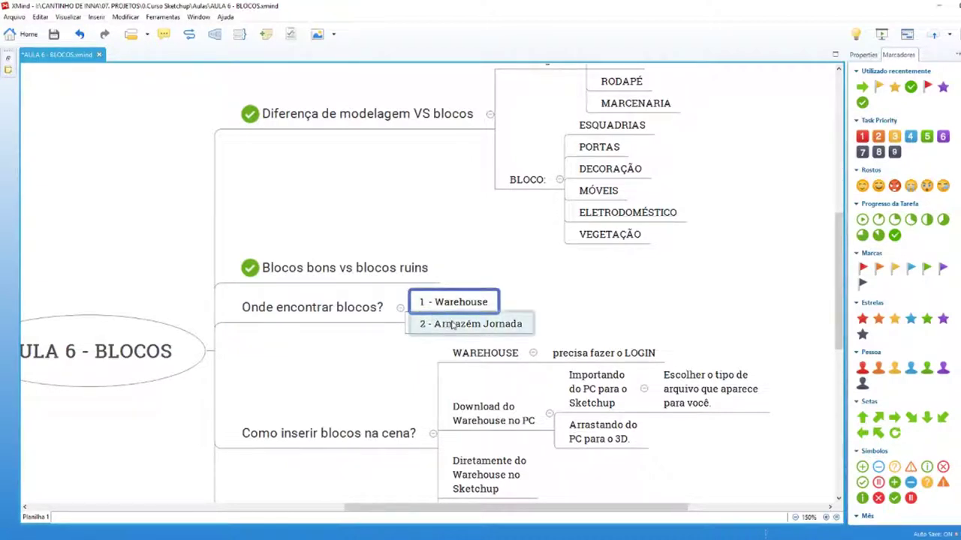
pyautogui.click(472, 327)
pyautogui.press('Up')
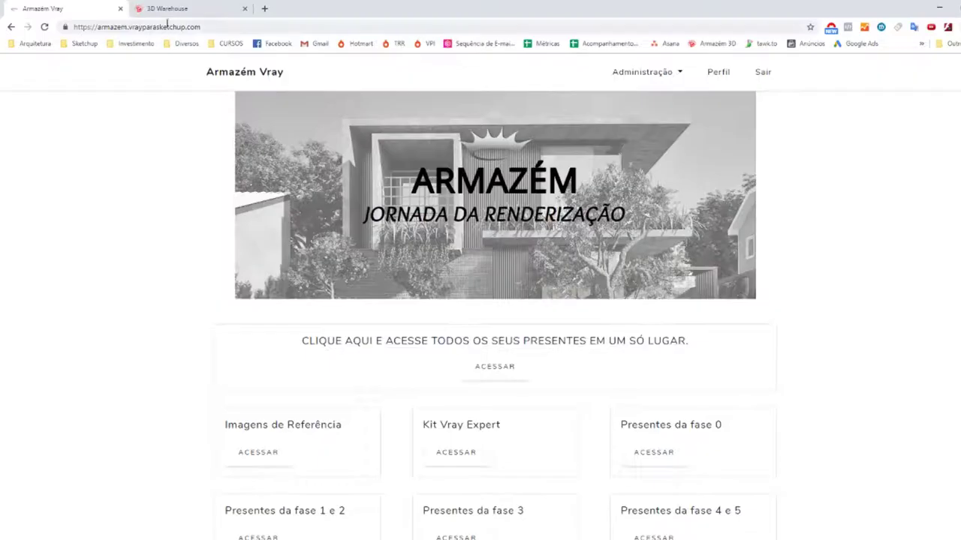
pyautogui.click(167, 10)
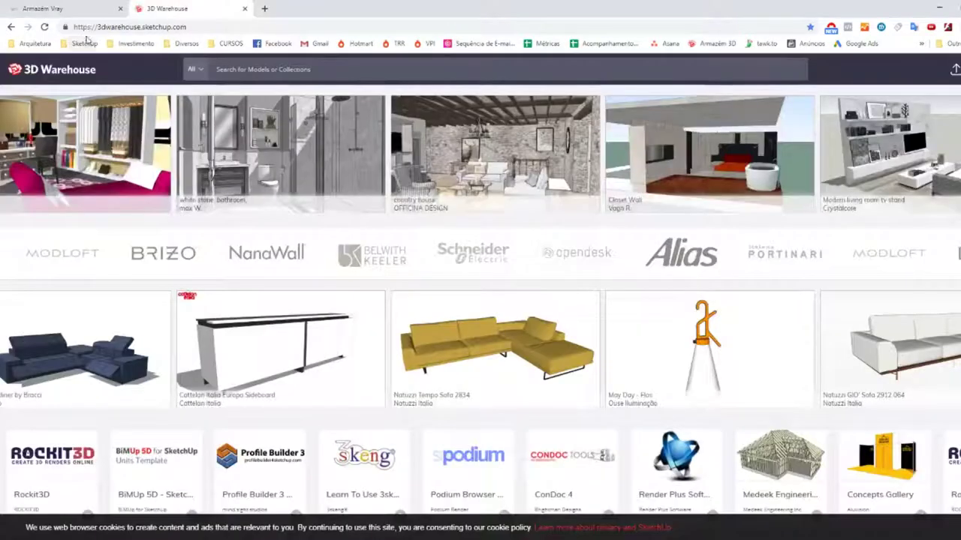
# Step: Search 3D Warehouse for 'SOFA' and browse the sofa results
pyautogui.click(130, 27)
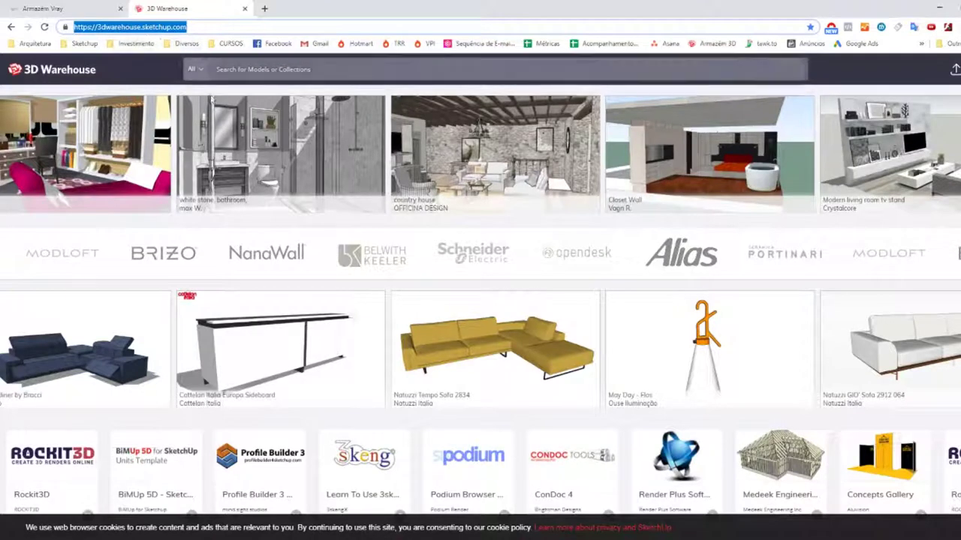
pyautogui.click(286, 71)
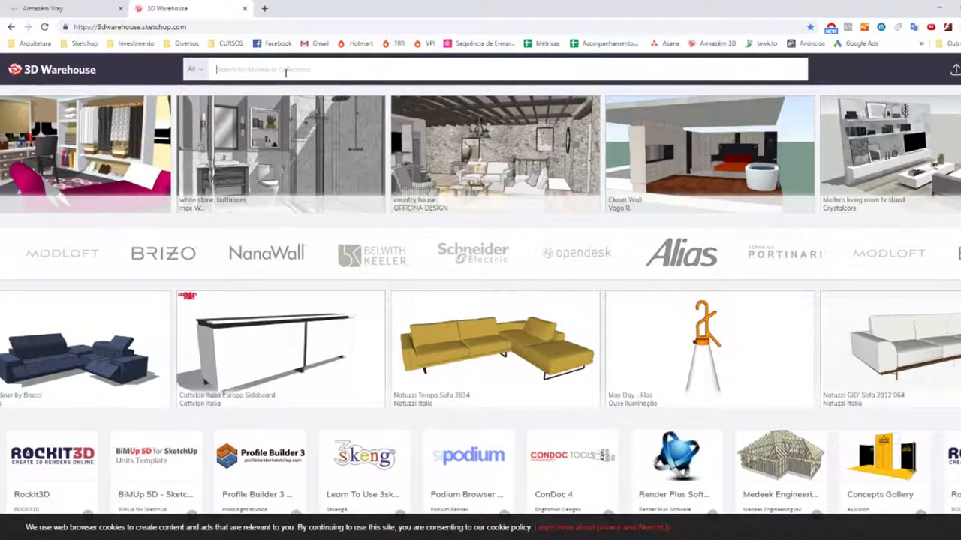
pyautogui.write('SOFA')
pyautogui.press('Return')
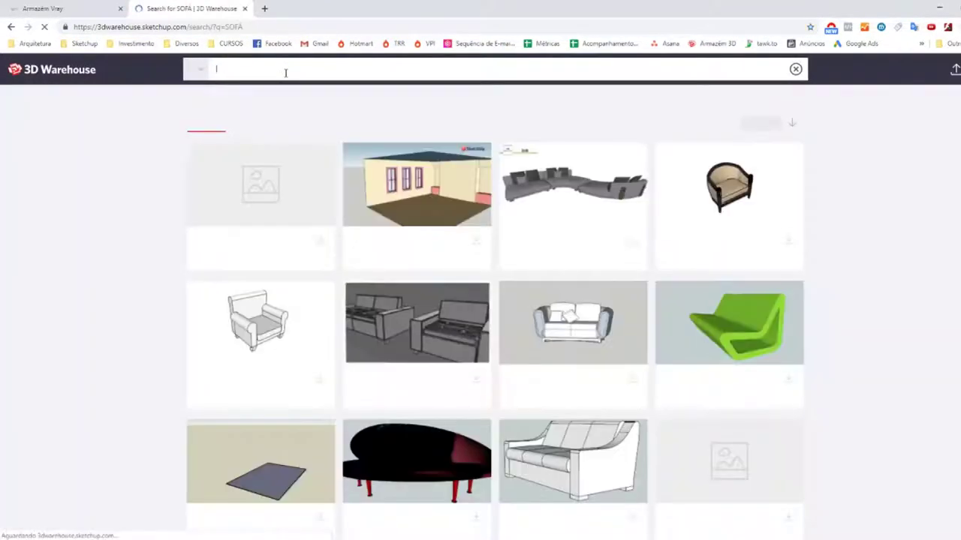
pyautogui.scroll(-1, 425, 258)
pyautogui.scroll(-3, 428, 301)
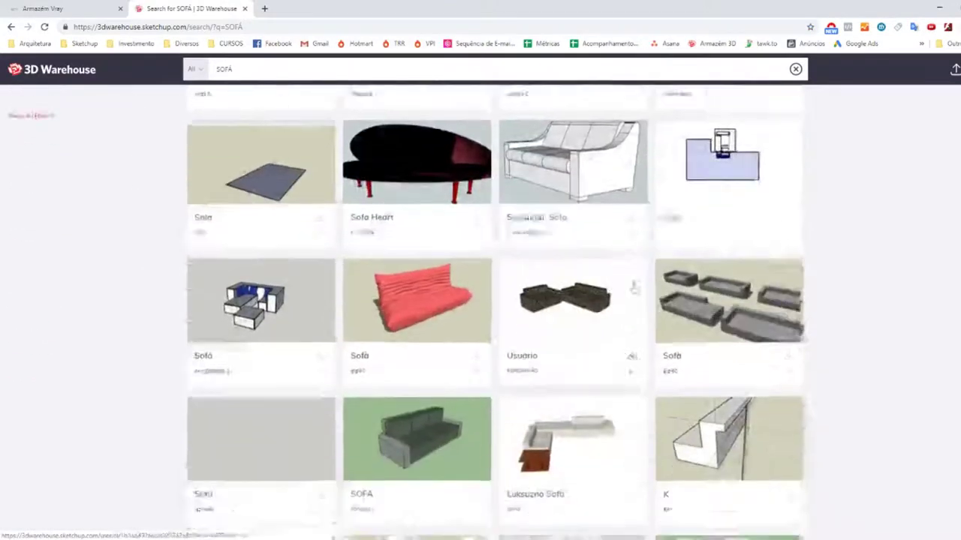
pyautogui.scroll(-2, 440, 337)
pyautogui.scroll(-3, 387, 343)
pyautogui.scroll(-3, 384, 339)
pyautogui.scroll(-1, 384, 340)
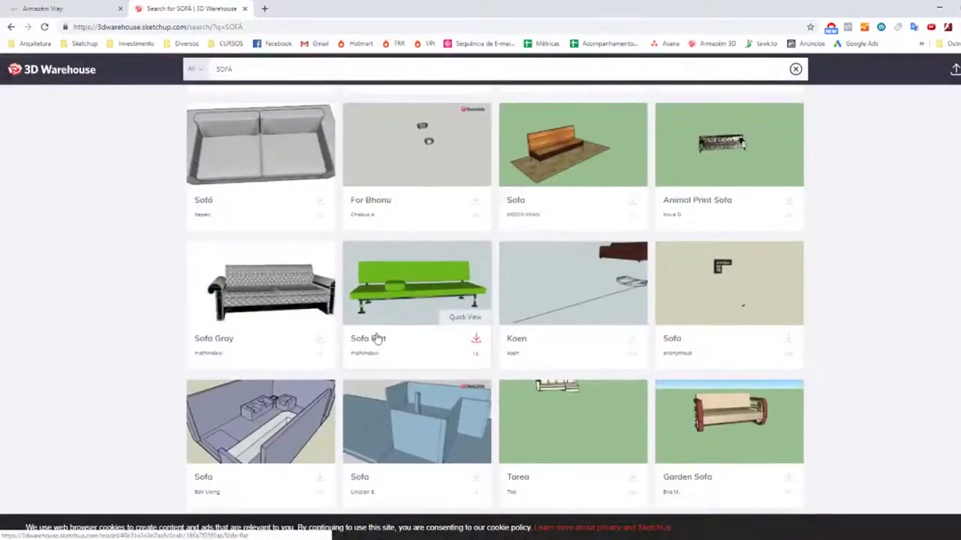
pyautogui.scroll(1, 375, 336)
pyautogui.scroll(3, 375, 335)
pyautogui.scroll(5, 375, 335)
pyautogui.scroll(2, 375, 330)
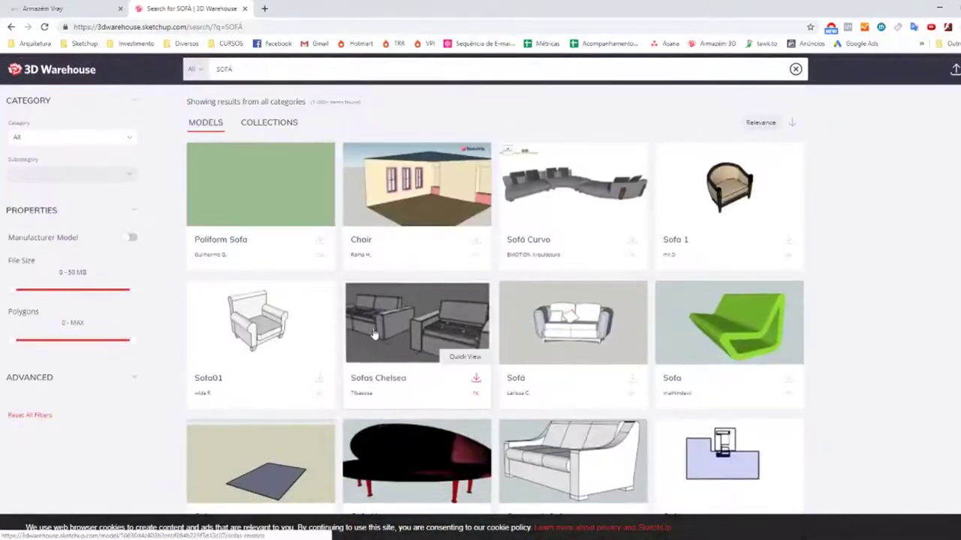
pyautogui.moveTo(729, 323)
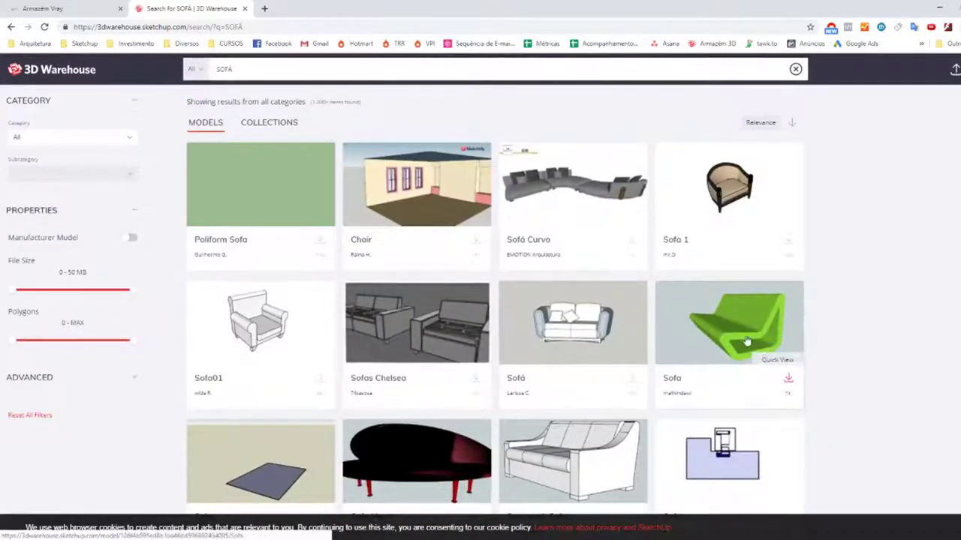
pyautogui.scroll(-3, 480, 343)
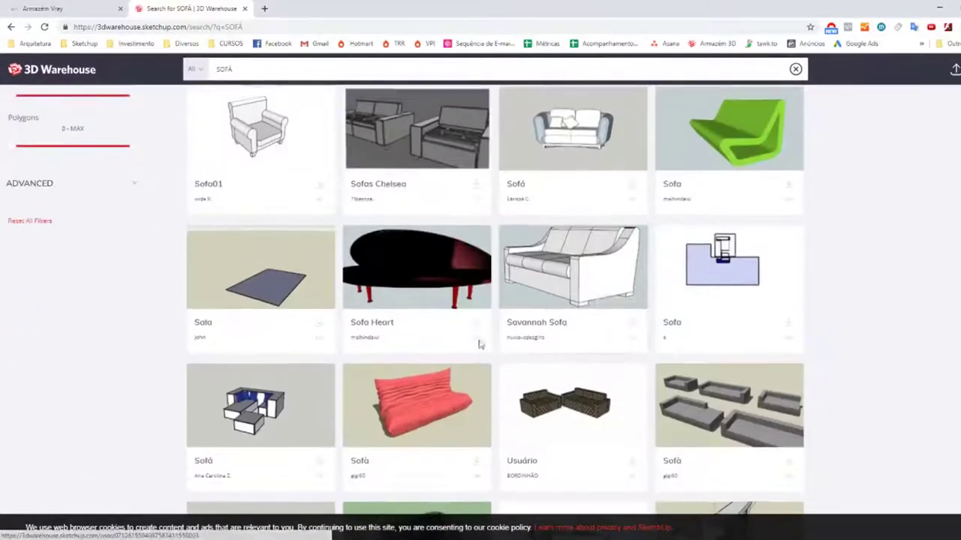
pyautogui.scroll(2, 498, 347)
pyautogui.scroll(-1, 499, 365)
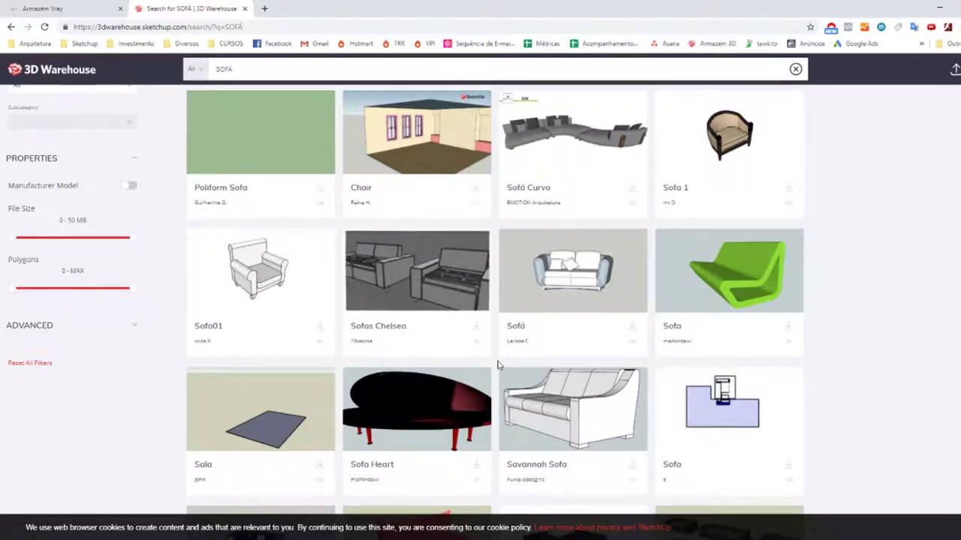
pyautogui.scroll(1, 498, 365)
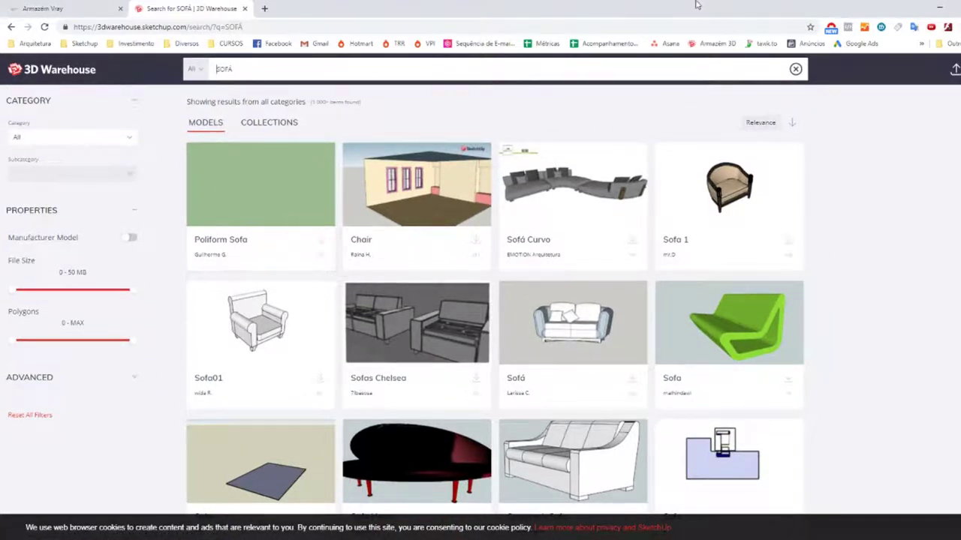
# Step: Sort the sofa results by Popularity, browse them, and return to the XMind lesson map
pyautogui.click(764, 126)
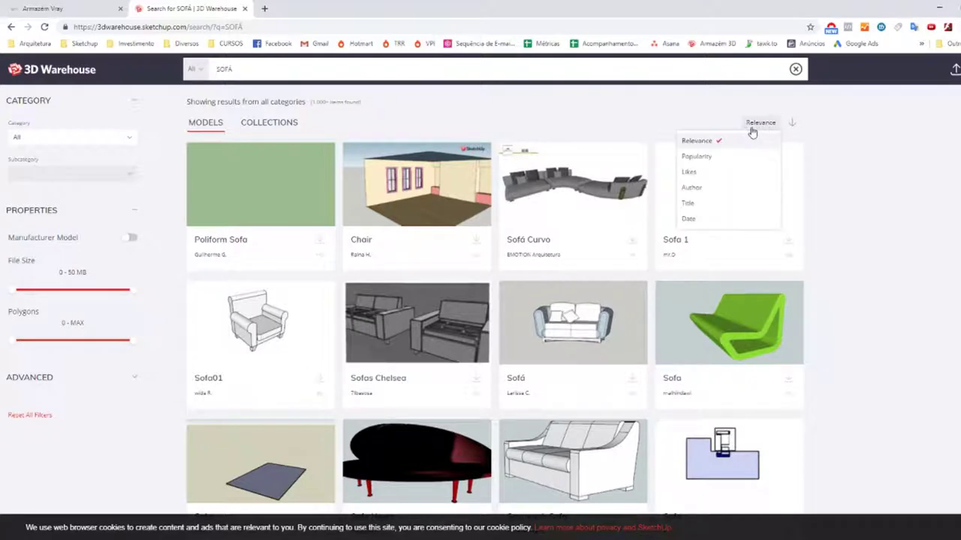
pyautogui.click(760, 126)
pyautogui.click(761, 126)
pyautogui.click(698, 157)
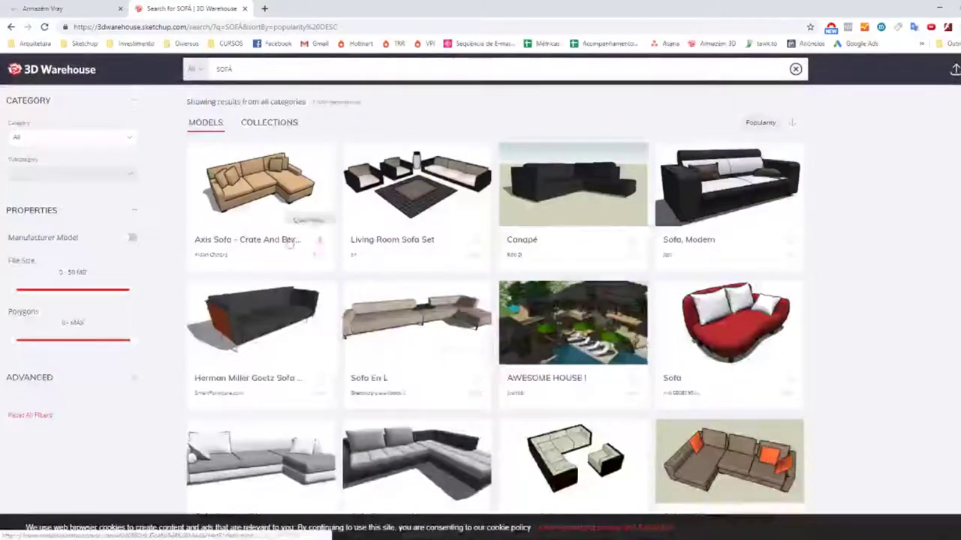
pyautogui.scroll(-1, 418, 242)
pyautogui.scroll(-2, 460, 331)
pyautogui.scroll(-2, 460, 331)
pyautogui.scroll(-3, 307, 300)
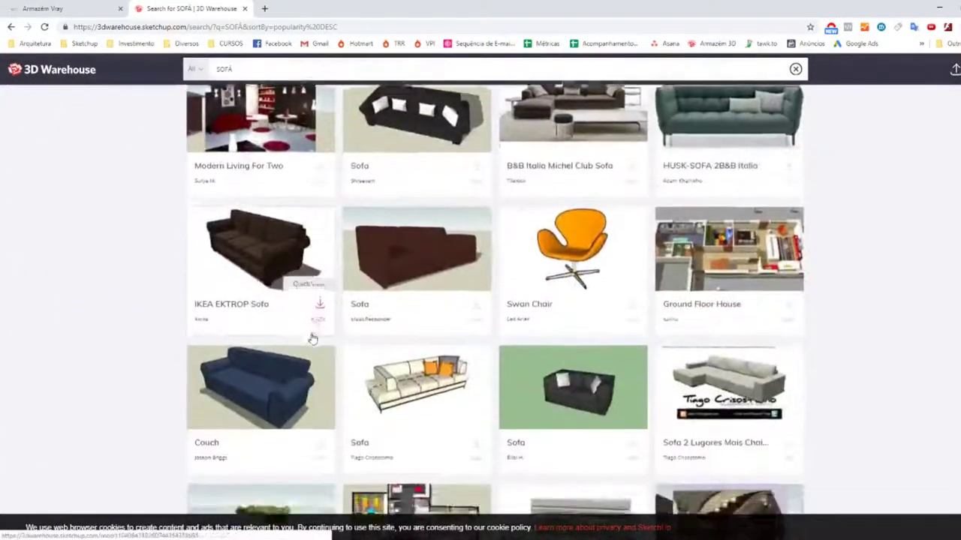
pyautogui.scroll(-3, 308, 300)
pyautogui.scroll(-1, 304, 366)
pyautogui.scroll(-1, 304, 365)
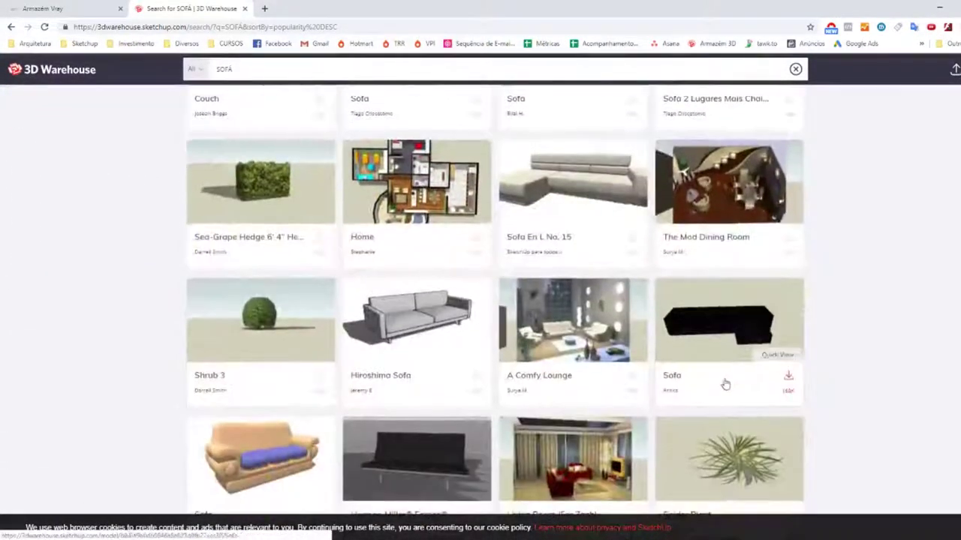
pyautogui.scroll(-1, 725, 386)
pyautogui.scroll(-2, 257, 391)
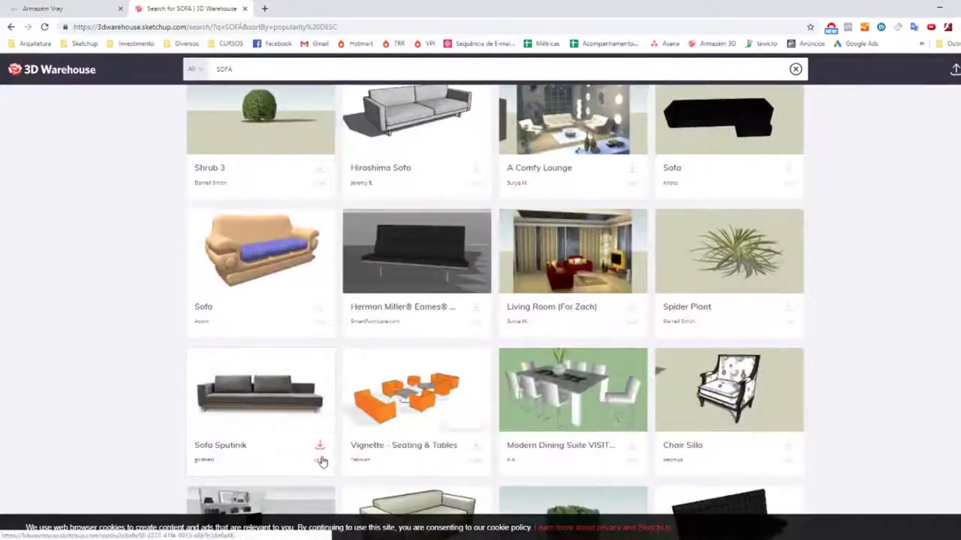
pyautogui.scroll(2, 301, 443)
pyautogui.scroll(2, 296, 440)
pyautogui.scroll(2, 295, 440)
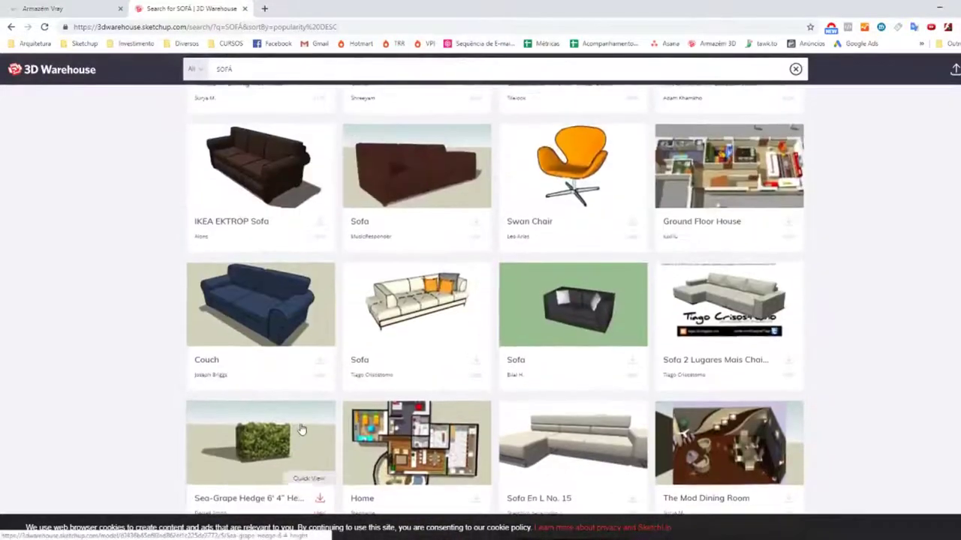
pyautogui.scroll(3, 299, 435)
pyautogui.scroll(3, 300, 432)
pyautogui.scroll(1, 303, 426)
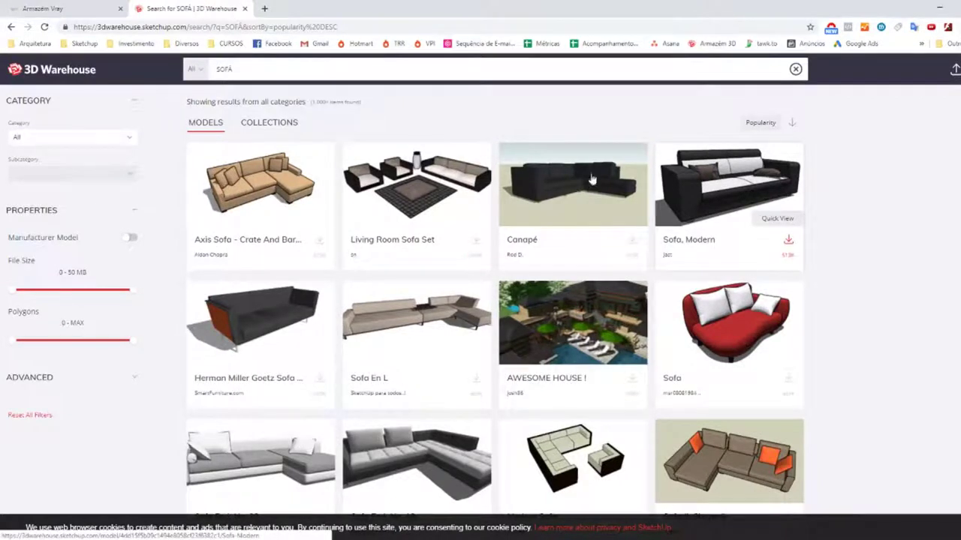
pyautogui.moveTo(416, 331)
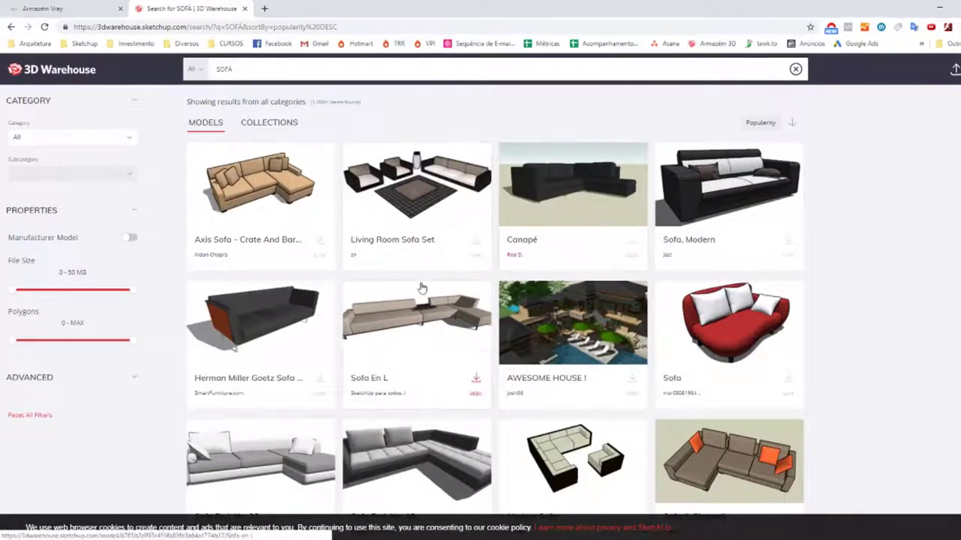
pyautogui.hotkey('alt', 'Tab')
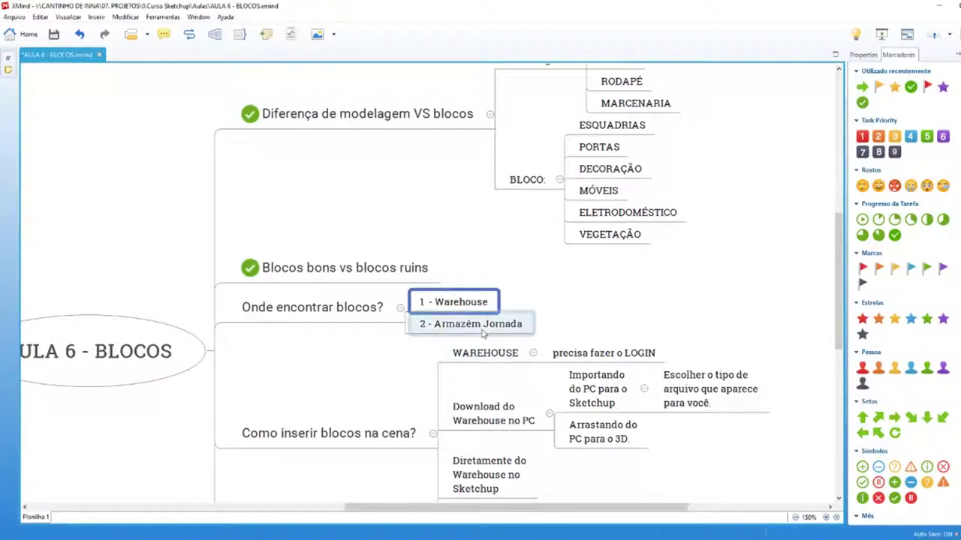
# Step: Select the '2 - Armazém Jornada' topic, then bring up the Armazém Vray tab in Chrome
pyautogui.click(482, 330)
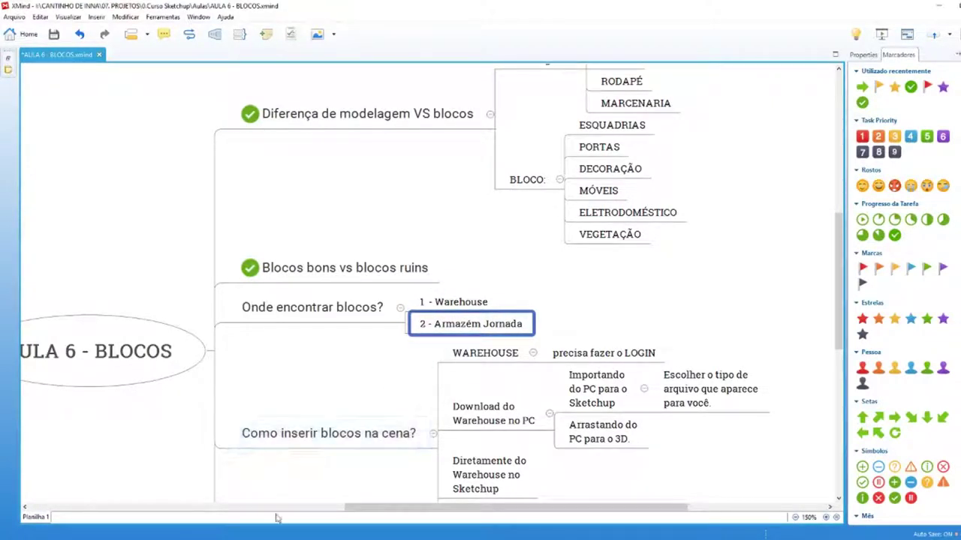
pyautogui.click(338, 539)
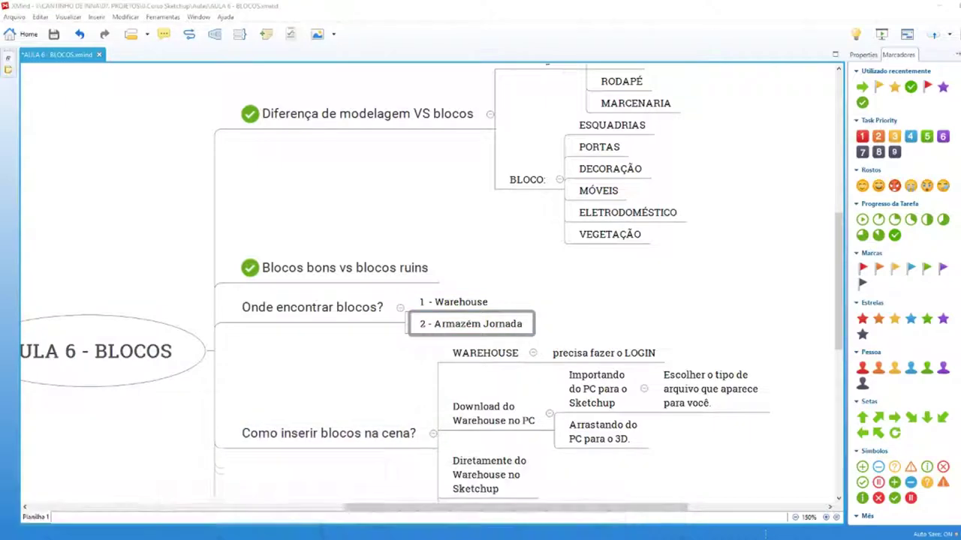
pyautogui.click(319, 503)
pyautogui.click(65, 6)
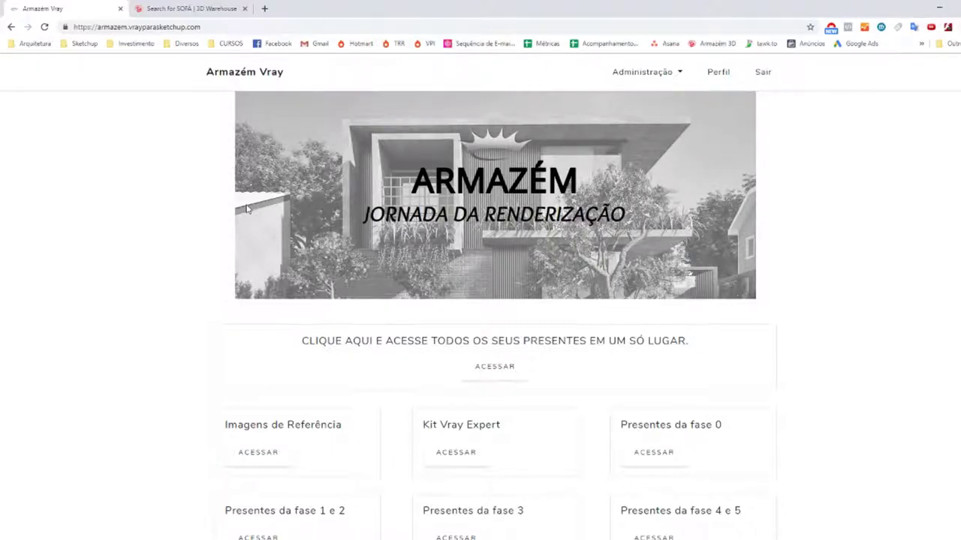
# Step: Open the Imagens de Referência gallery and filter by Cena Externa/Interna Diurna and Noturna
pyautogui.scroll(-3, 290, 330)
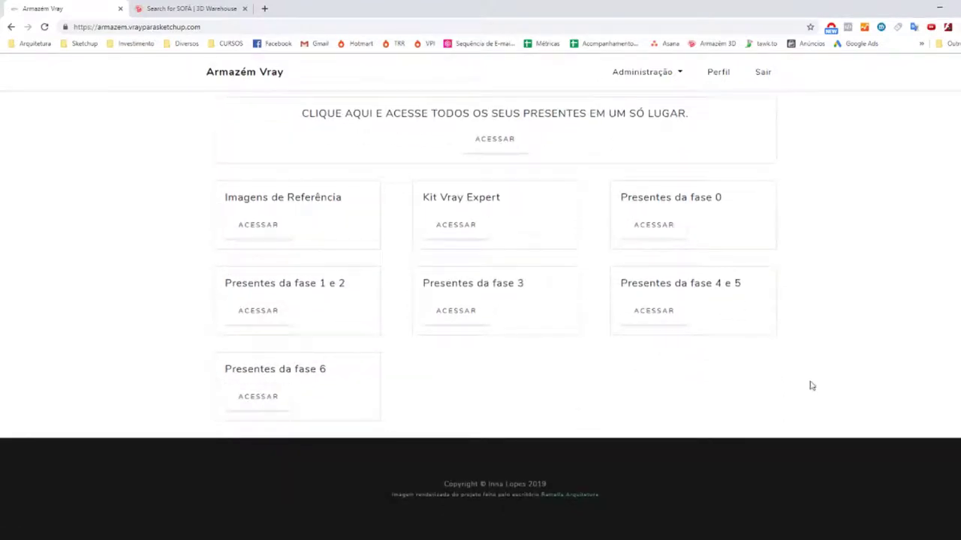
pyautogui.scroll(1, 738, 377)
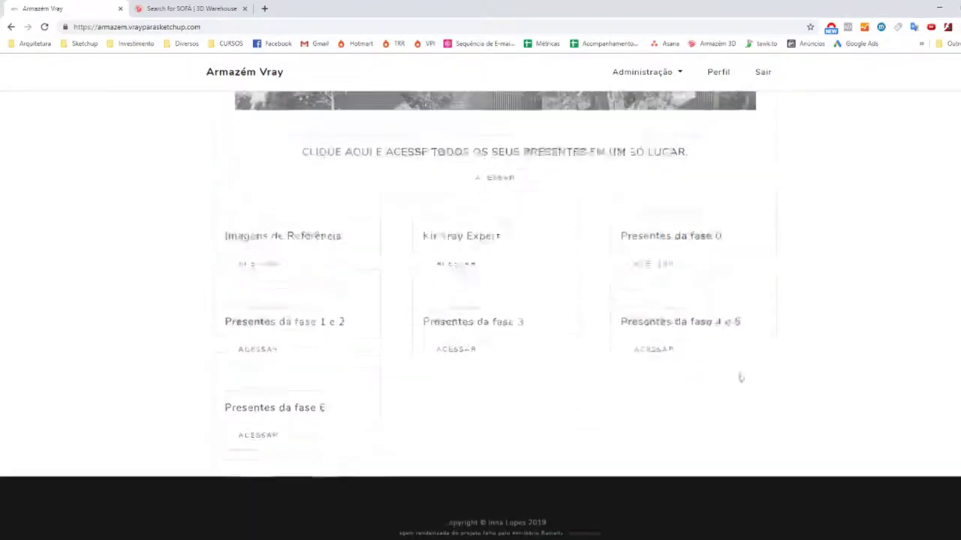
pyautogui.click(274, 334)
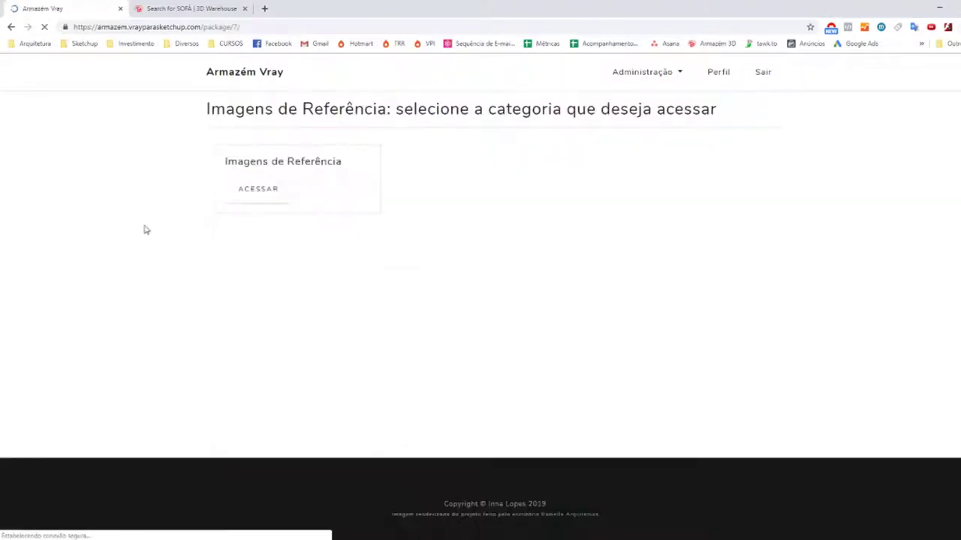
pyautogui.click(244, 196)
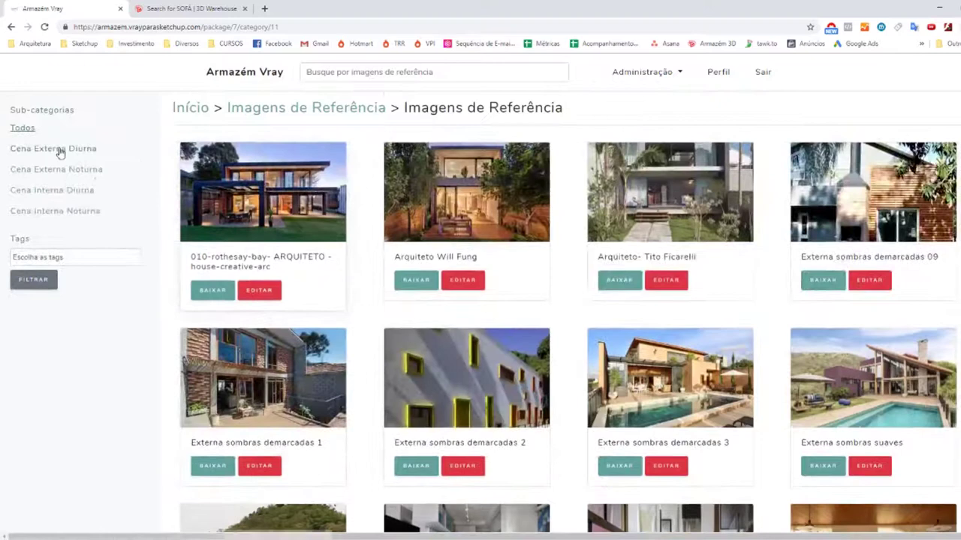
pyautogui.click(56, 153)
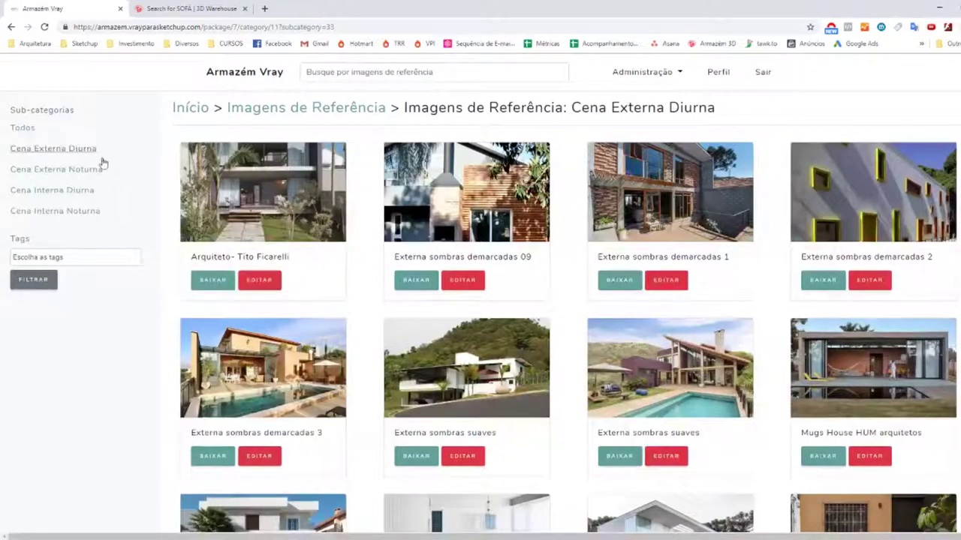
pyautogui.click(57, 170)
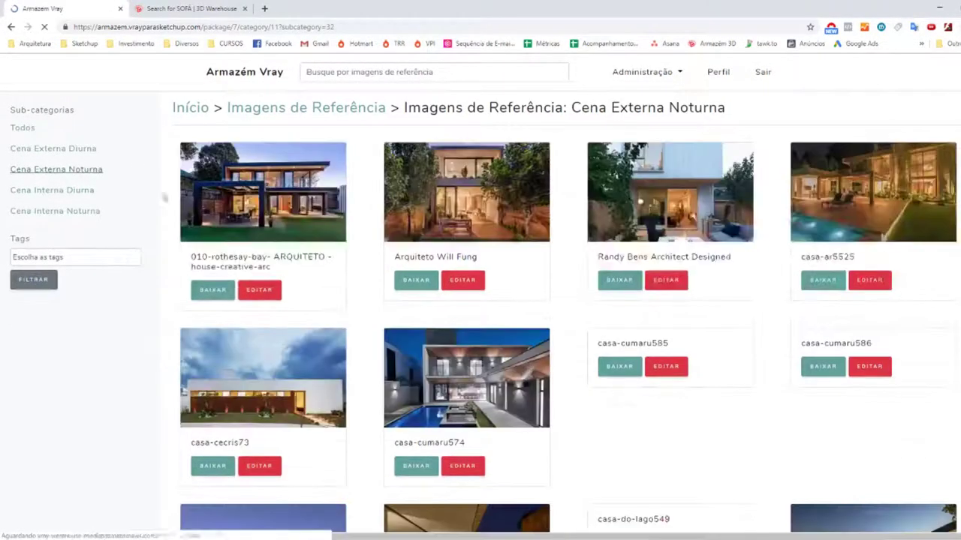
pyautogui.click(45, 191)
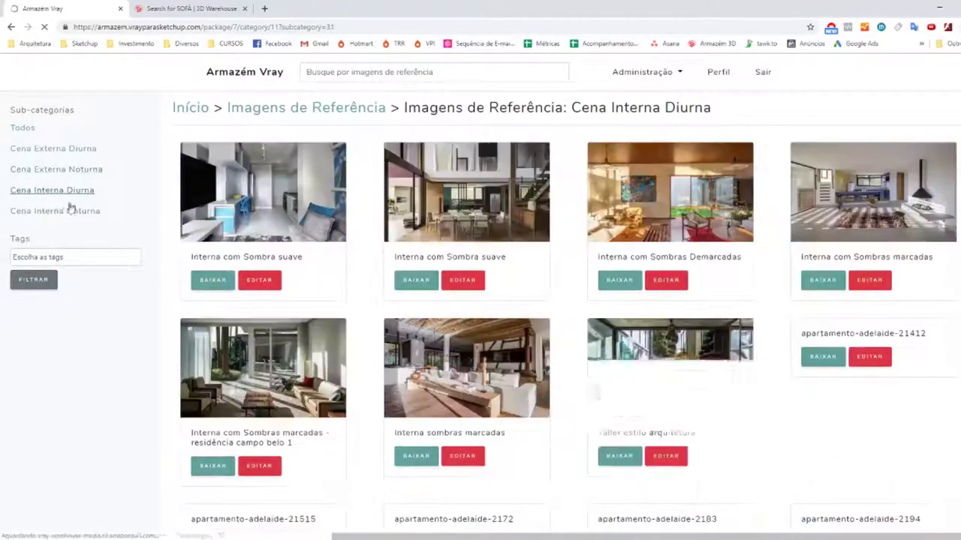
pyautogui.click(81, 214)
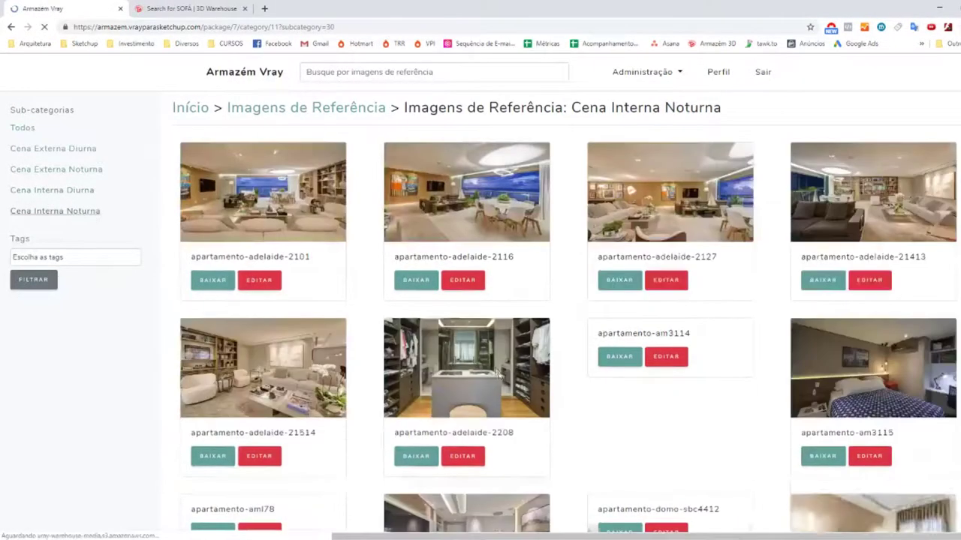
pyautogui.scroll(-5, 81, 217)
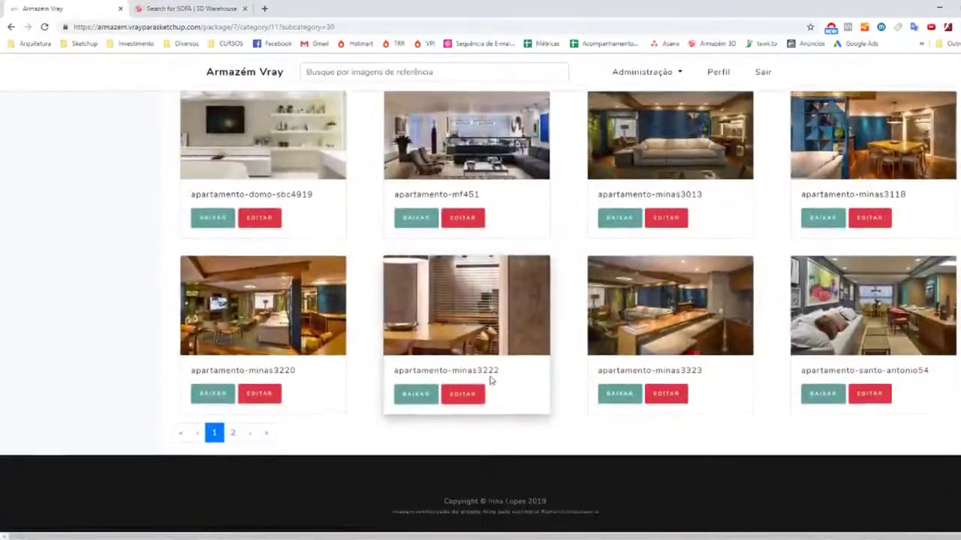
pyautogui.scroll(2, 493, 381)
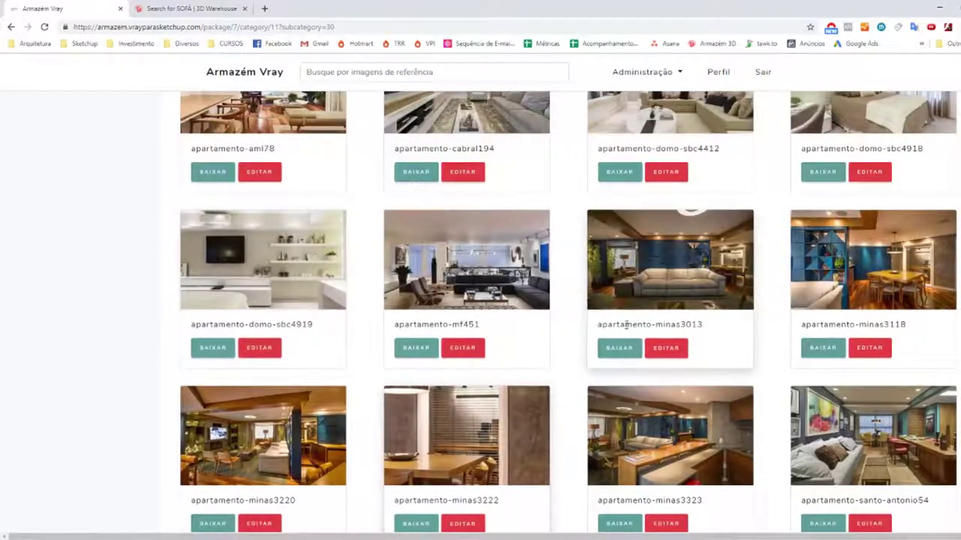
# Step: Run a Google Images search for the 'apartamento-minas3013' card title
pyautogui.moveTo(598, 325); pyautogui.dragTo(716, 332)
pyautogui.rightClick(677, 326)
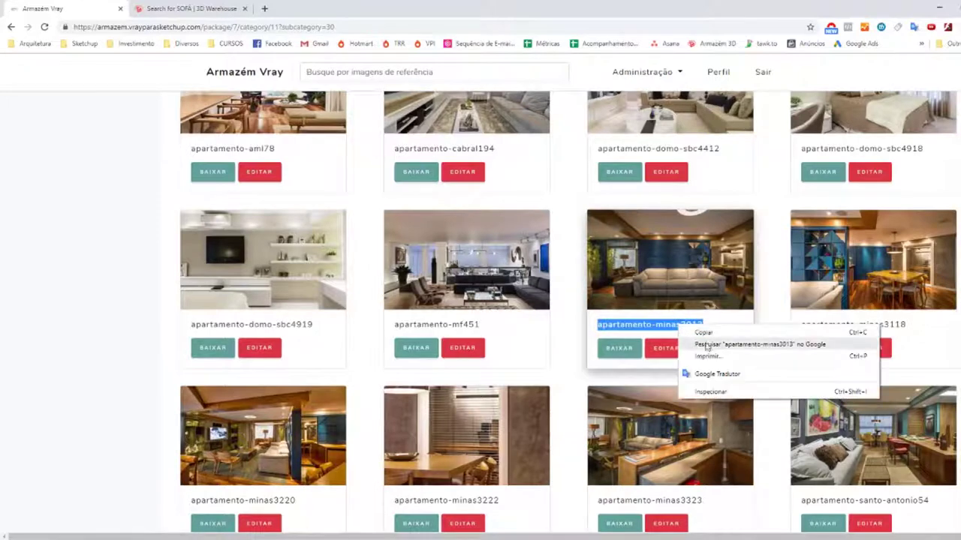
pyautogui.click(719, 346)
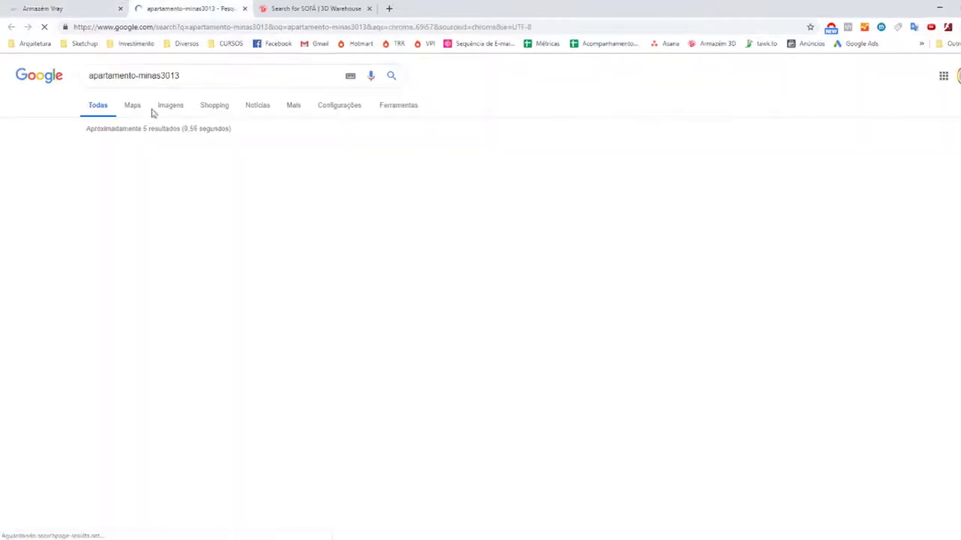
pyautogui.click(171, 108)
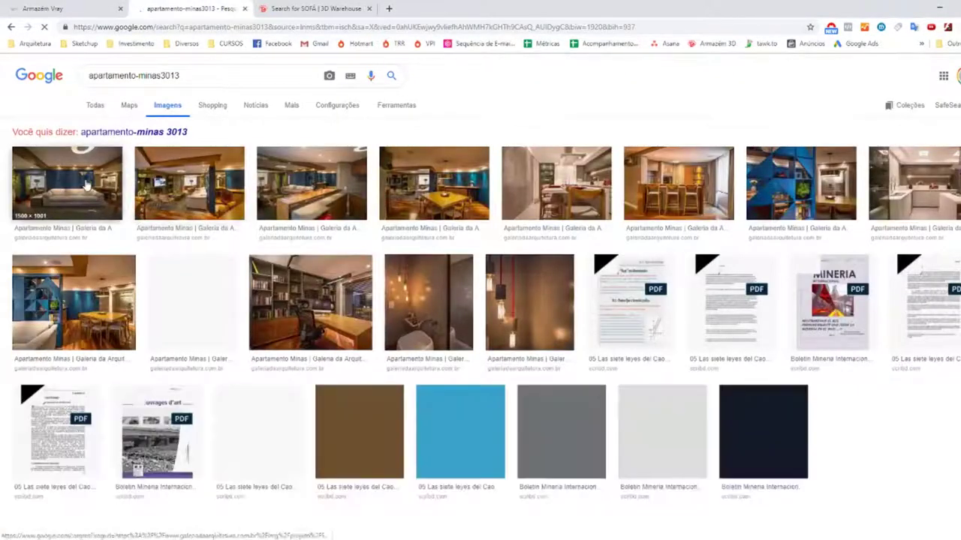
# Step: Open the first image's Galeria da Arquitetura source page, then return to the Armazém Vray gallery
pyautogui.click(86, 185)
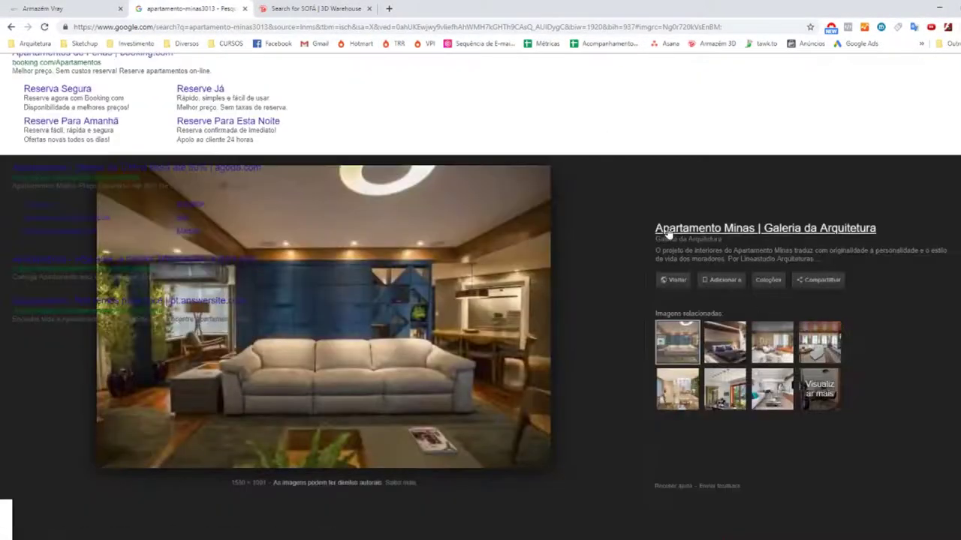
pyautogui.click(777, 234)
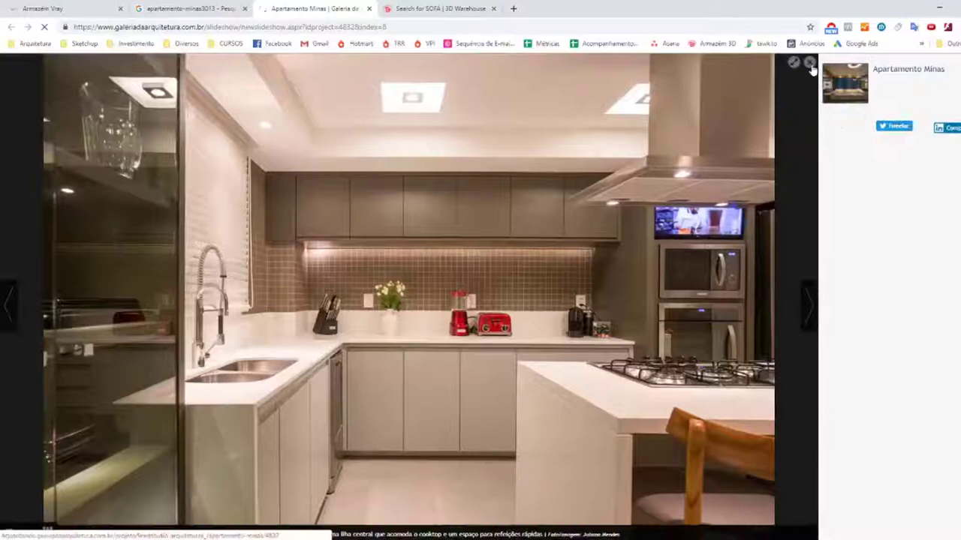
pyautogui.click(809, 64)
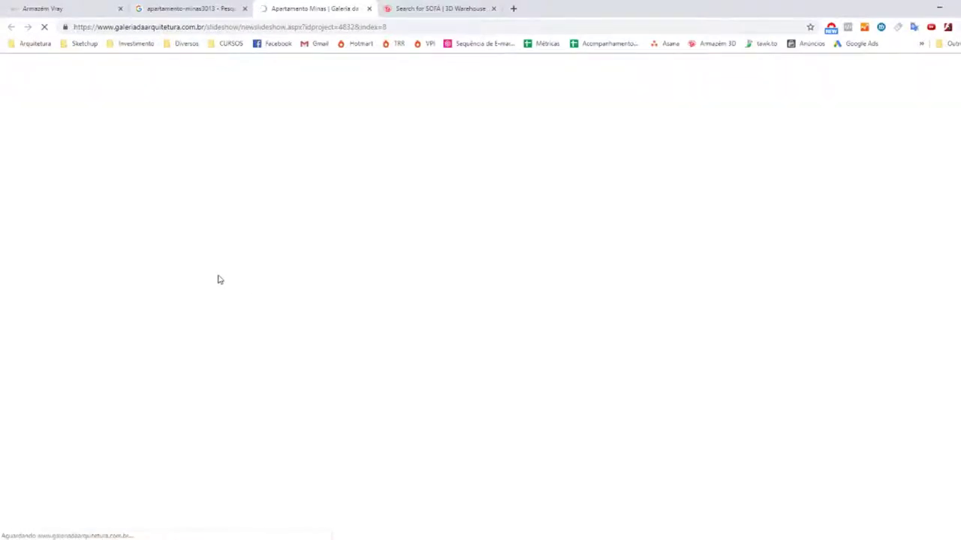
pyautogui.click(43, 8)
pyautogui.moveTo(404, 324); pyautogui.dragTo(480, 324)
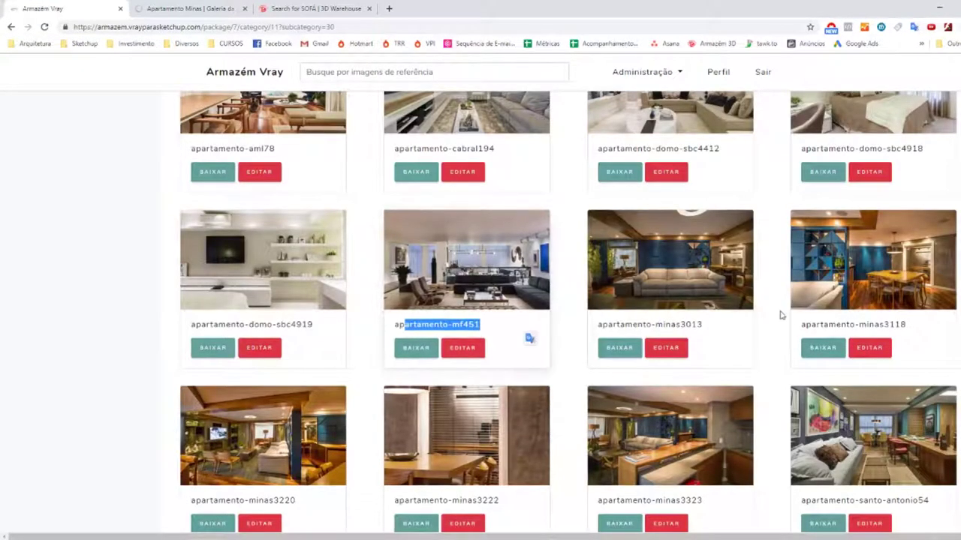
pyautogui.moveTo(802, 325); pyautogui.dragTo(906, 325)
pyautogui.click(187, 9)
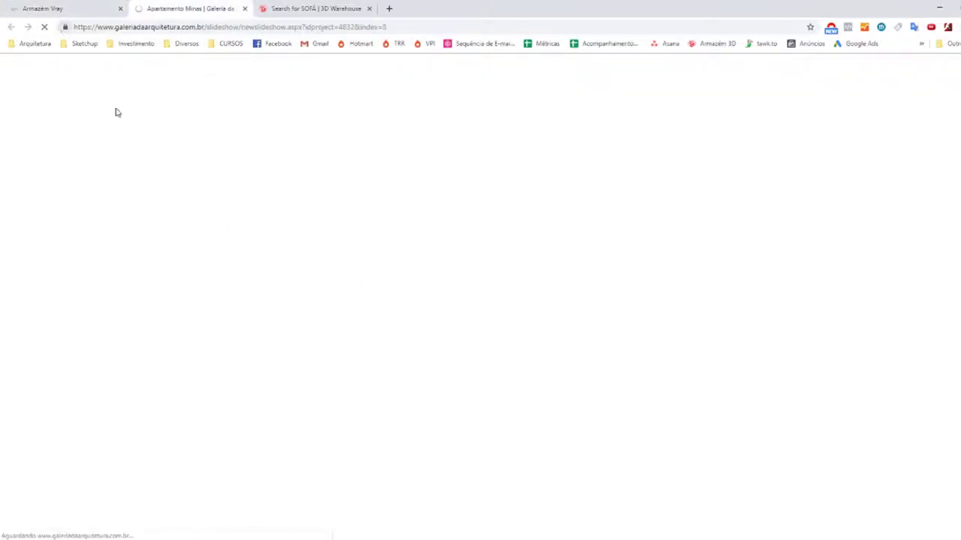
pyautogui.click(43, 8)
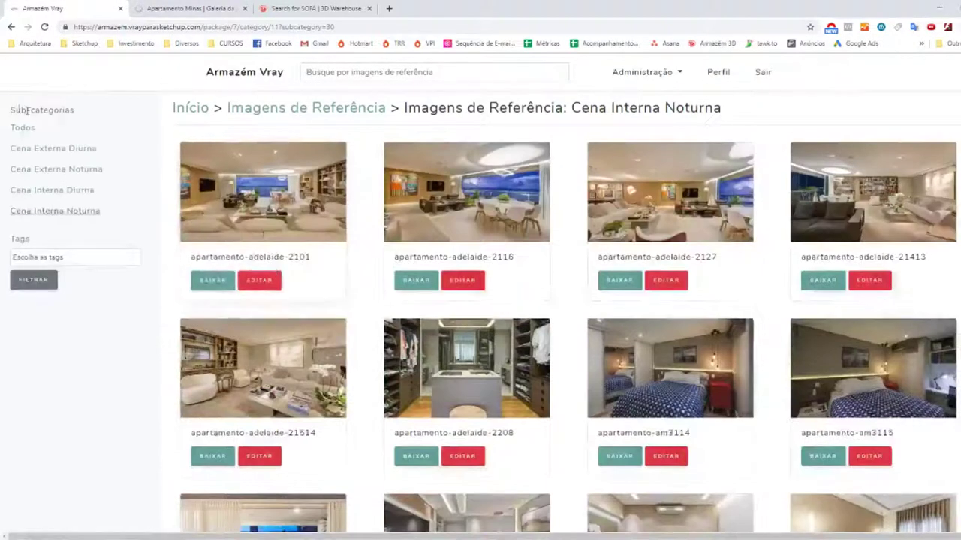
# Step: Open the Kit Vray Expert package from the Armazém Vray home page
pyautogui.click(213, 75)
pyautogui.scroll(-2, 173, 210)
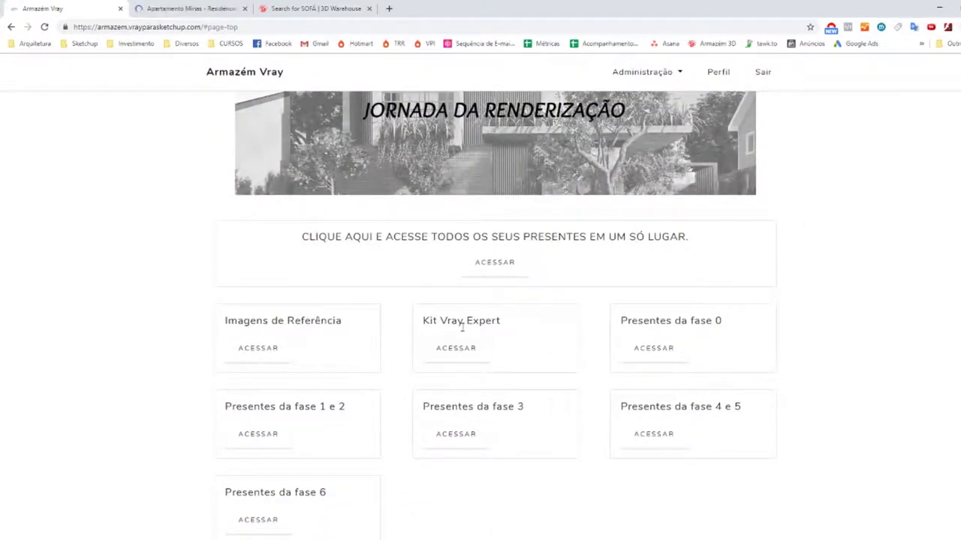
pyautogui.click(455, 351)
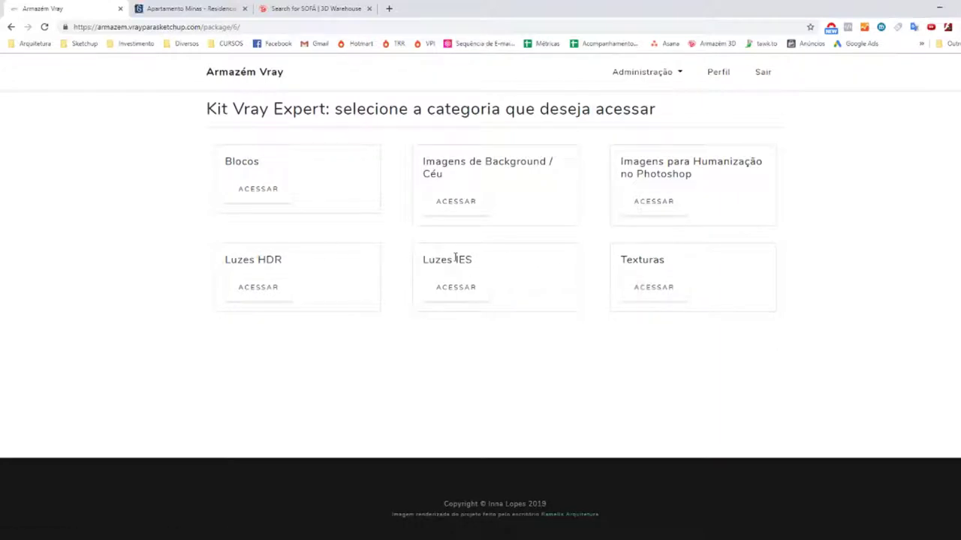
pyautogui.moveTo(662, 163); pyautogui.dragTo(458, 156)
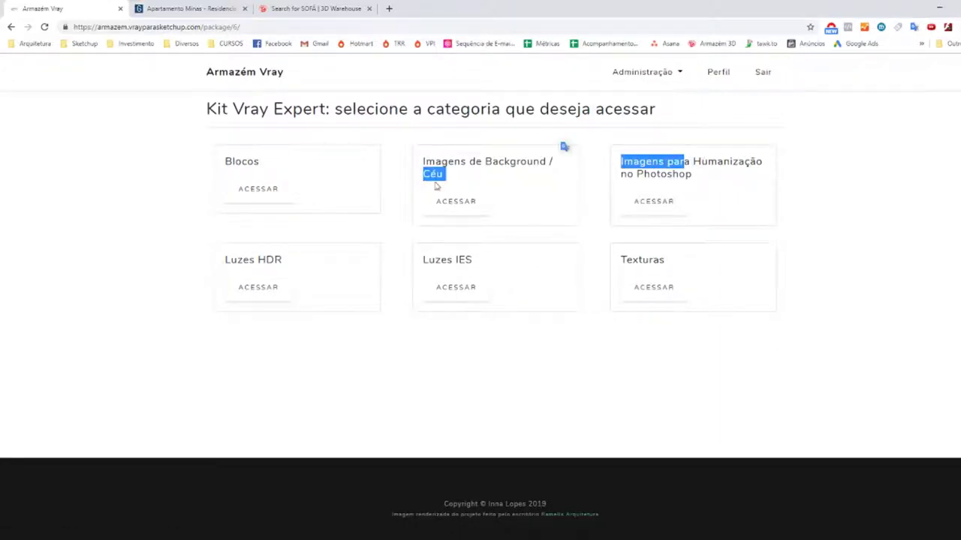
# Step: Browse the Imagens para Humanização no Photoshop and Imagens de Background / Céu listings, then return to the kit categories
pyautogui.click(653, 201)
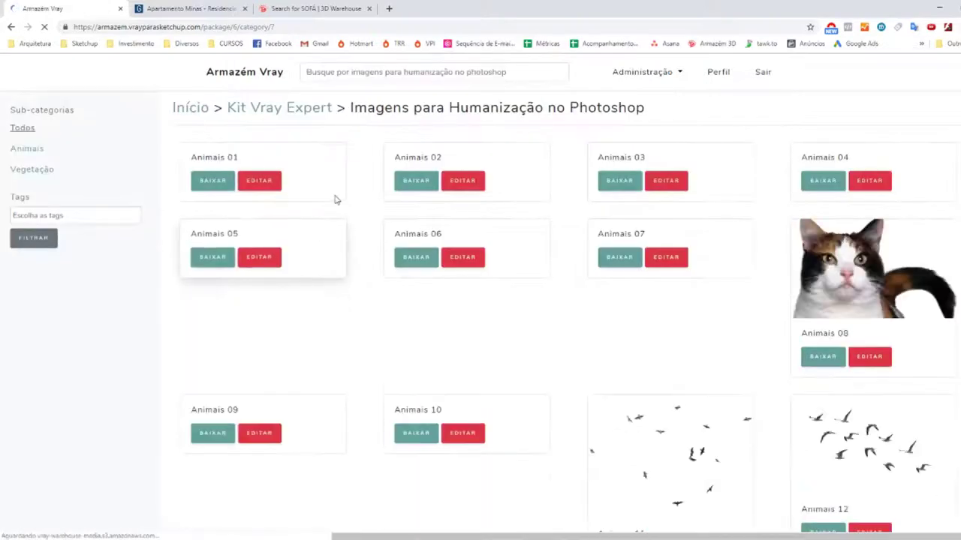
pyautogui.scroll(-3, 480, 364)
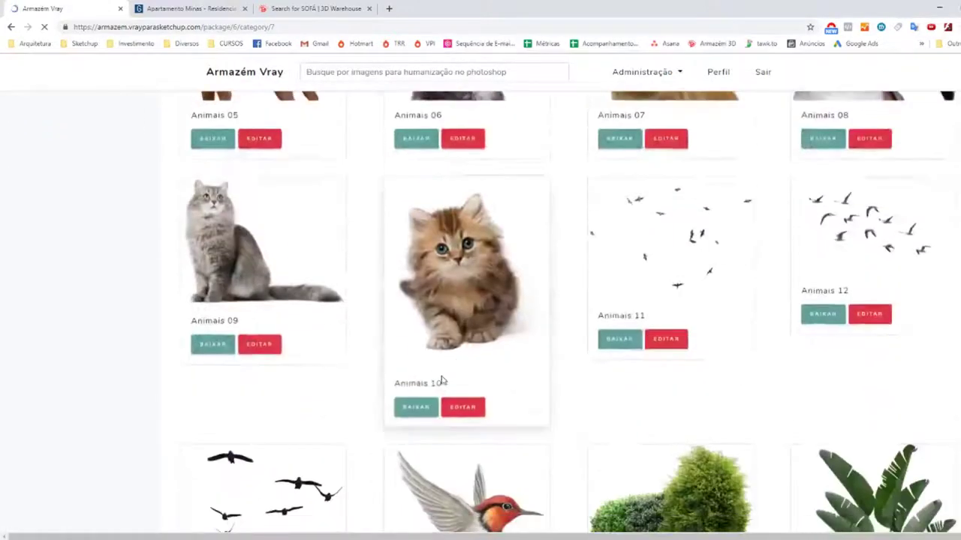
pyautogui.scroll(7, 443, 381)
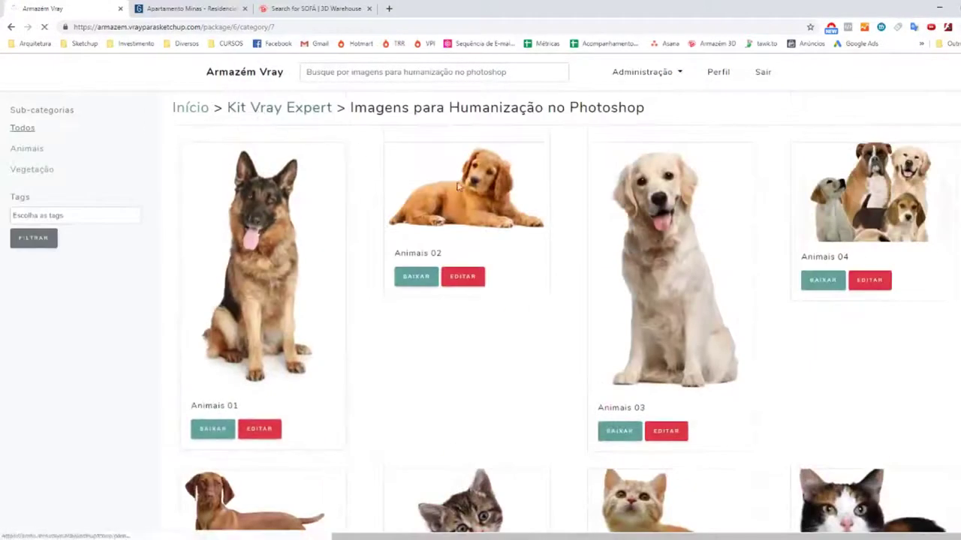
pyautogui.click(465, 219)
pyautogui.scroll(-2, 539, 315)
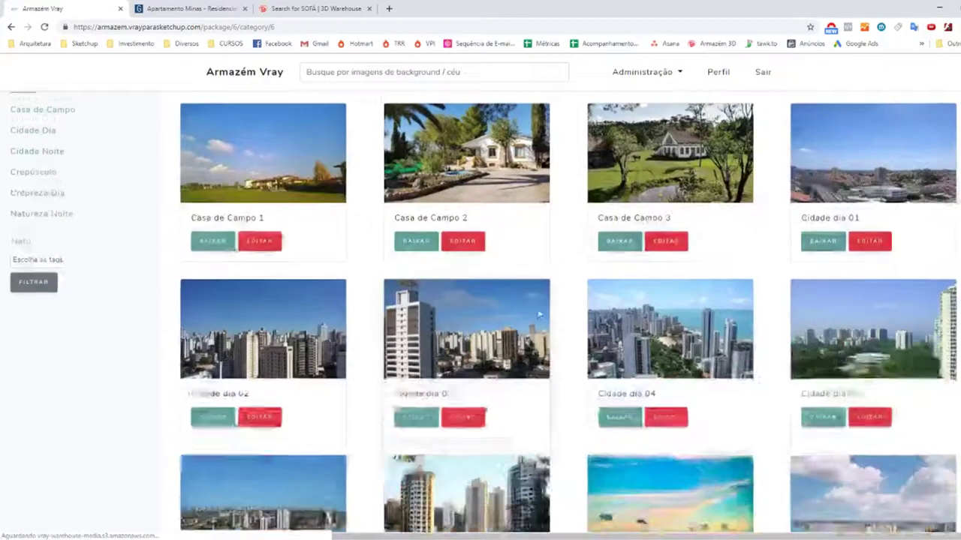
pyautogui.scroll(-2, 539, 315)
pyautogui.scroll(-4, 539, 315)
pyautogui.scroll(-2, 450, 263)
pyautogui.scroll(6, 341, 154)
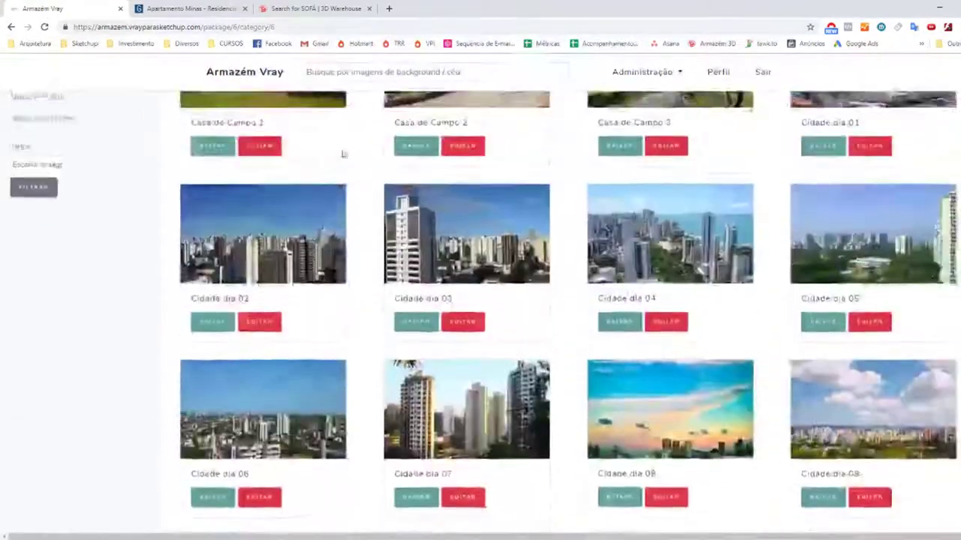
pyautogui.scroll(3, 341, 153)
pyautogui.click(248, 105)
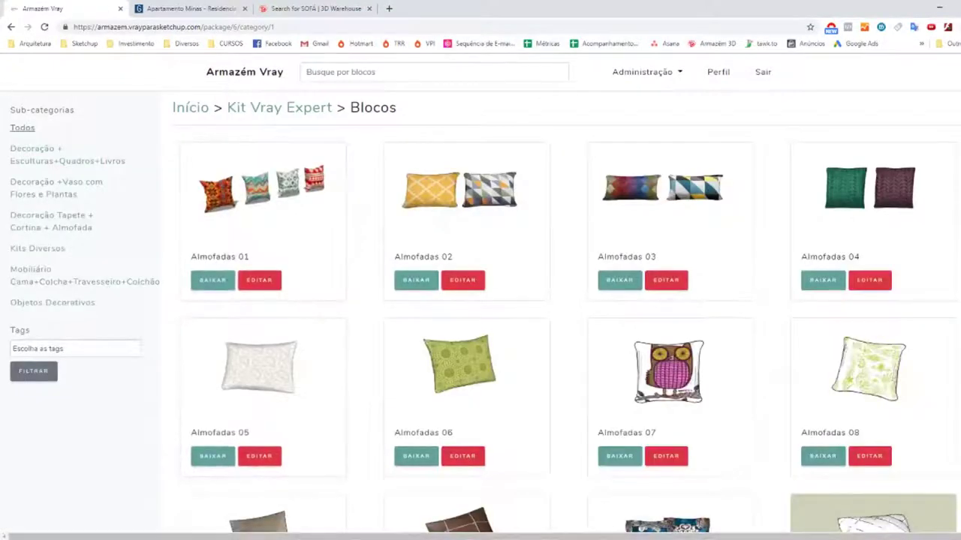
# Step: Clear the topic selection in the XMind mind map and return to the blocks page
pyautogui.hotkey('alt', 'Tab')
pyautogui.click(454, 301)
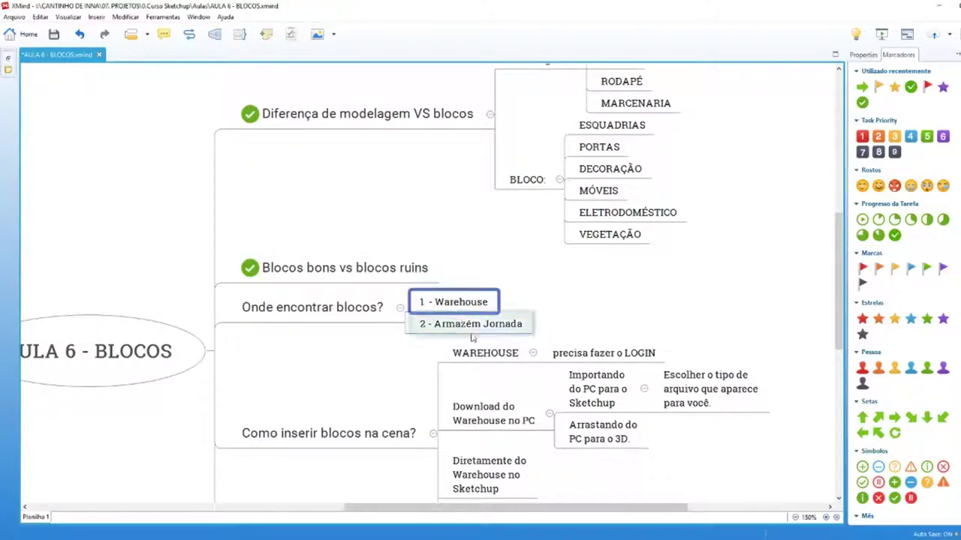
pyautogui.hotkey('alt', 'Tab')
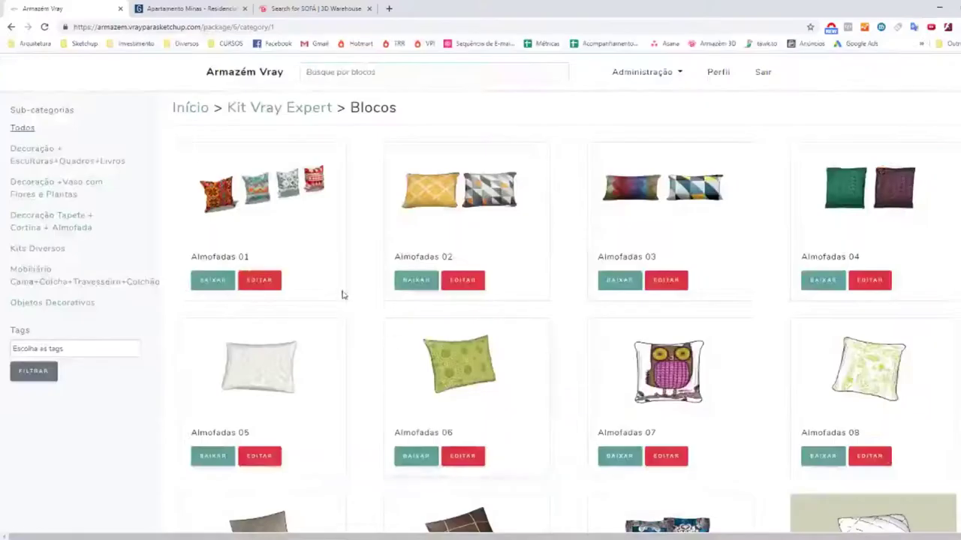
# Step: View the Objetos Decorativos blocks, then go back to the vegetation blocks page
pyautogui.scroll(-3, 345, 293)
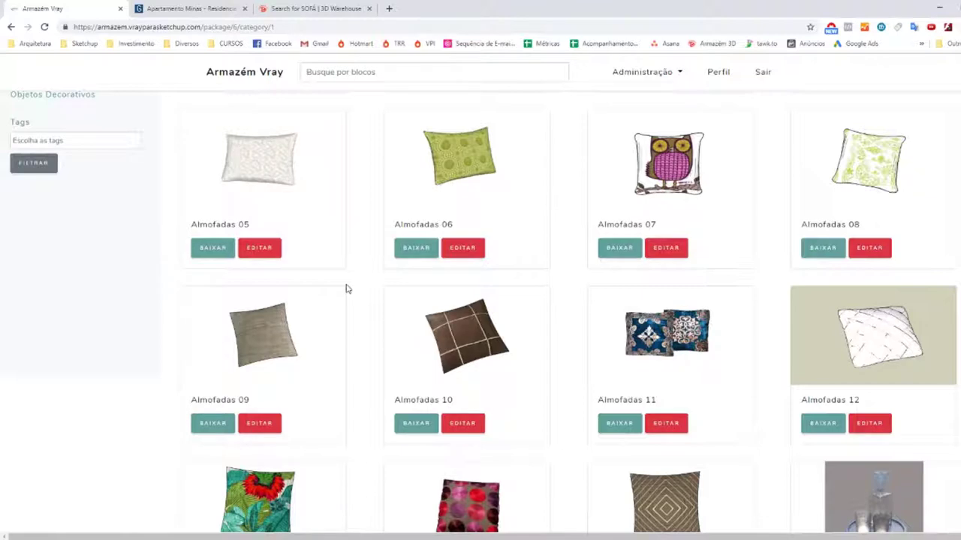
pyautogui.scroll(3, 343, 275)
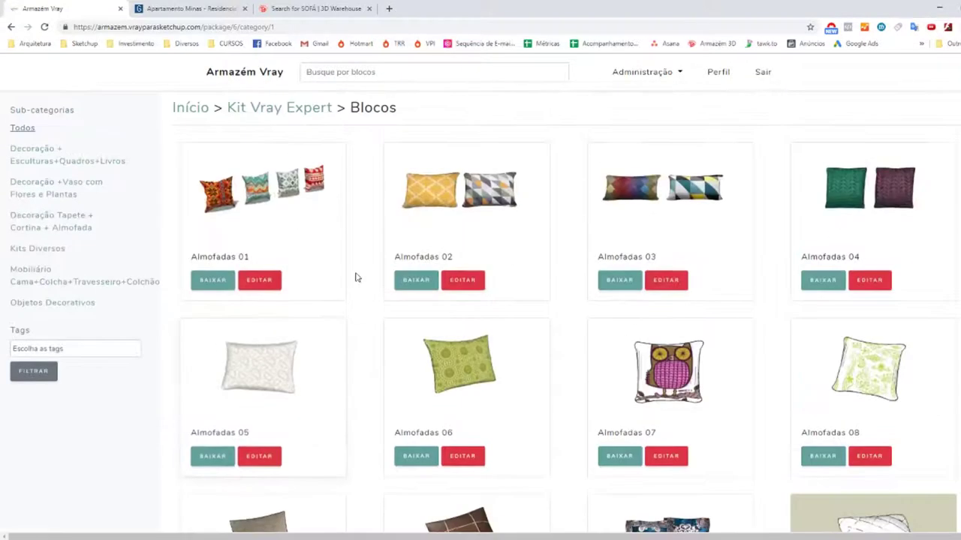
pyautogui.click(57, 302)
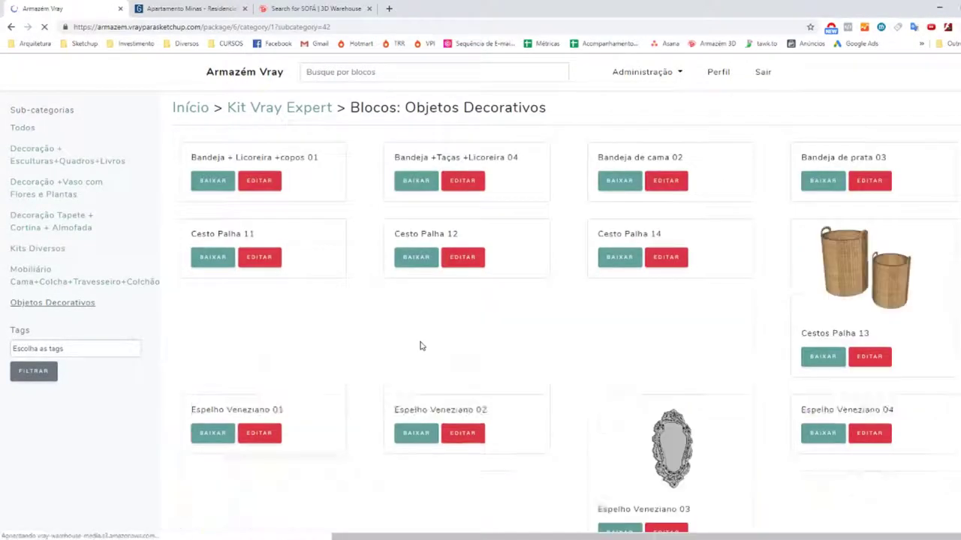
pyautogui.scroll(-1, 262, 259)
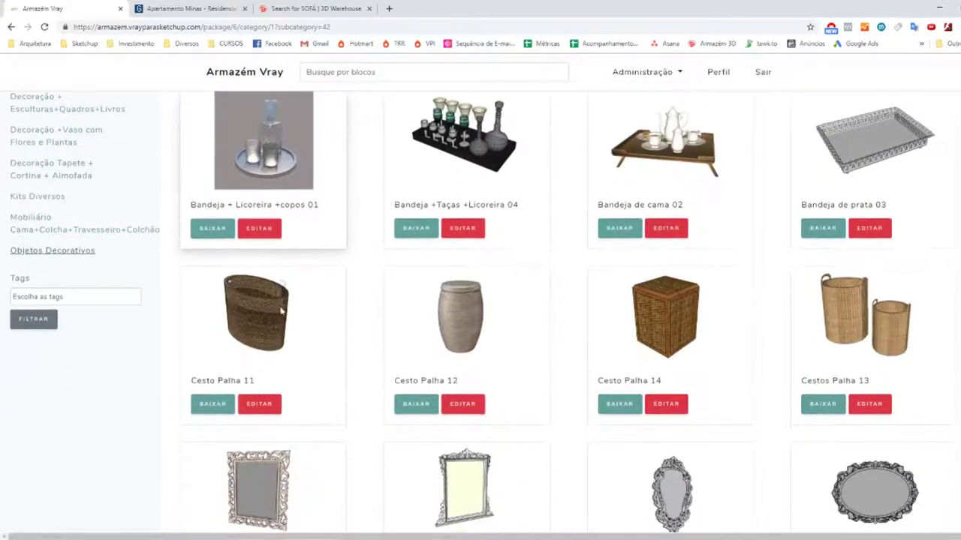
pyautogui.scroll(-1, 337, 300)
pyautogui.scroll(-2, 476, 358)
pyautogui.scroll(-1, 647, 405)
pyautogui.scroll(-3, 623, 418)
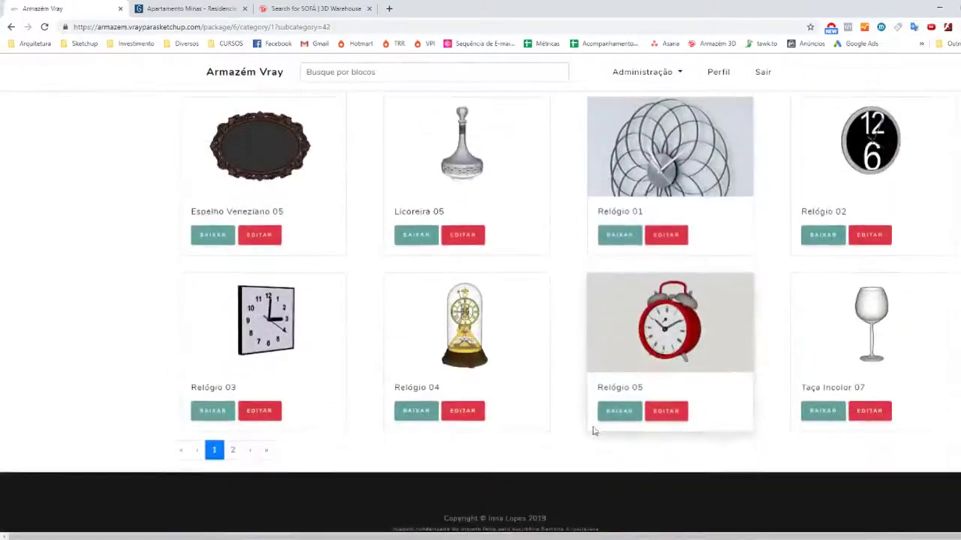
pyautogui.hotkey('alt', 'Left')
# Step: Show page 2 of the vegetation blocks, revisit the Presentes da fase 0 kitchen blocks, then go home
pyautogui.scroll(-1, 300, 368)
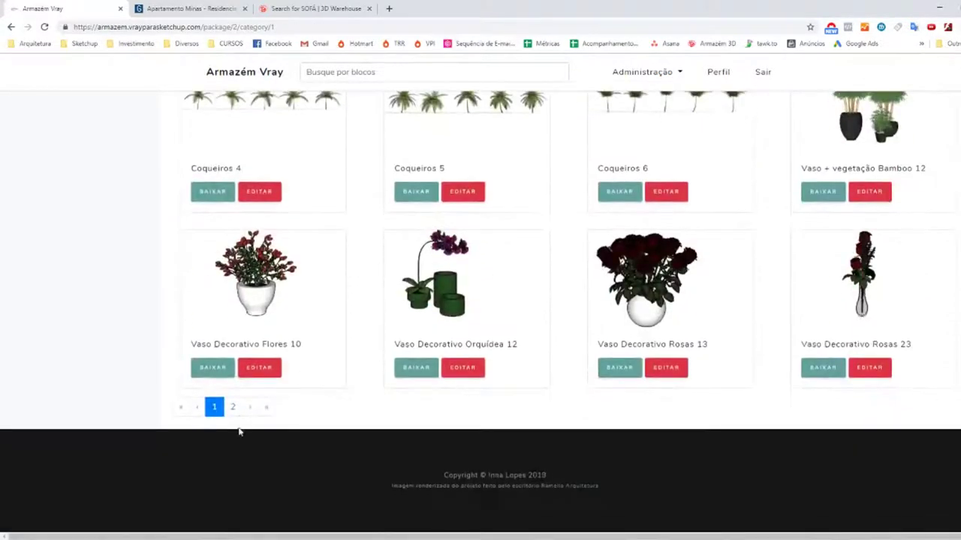
pyautogui.click(234, 411)
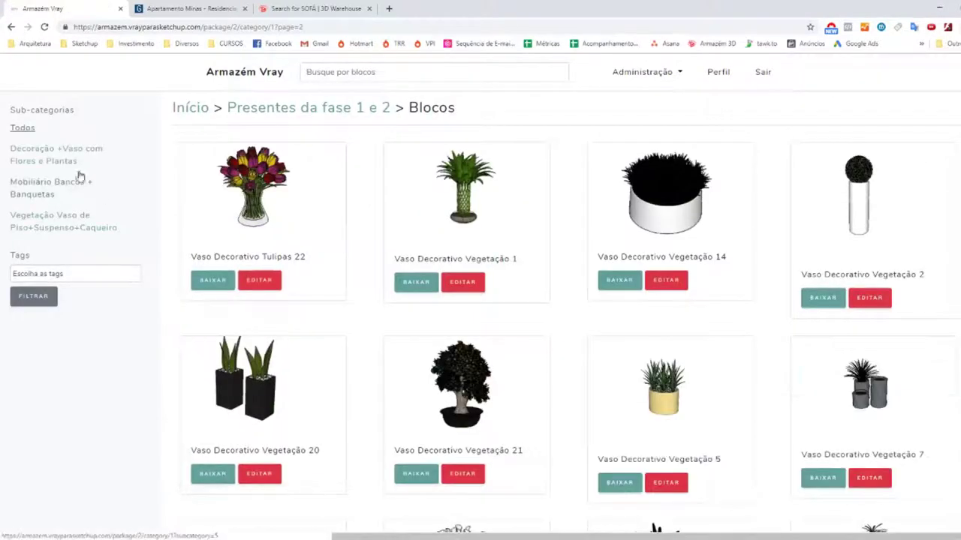
pyautogui.click(65, 168)
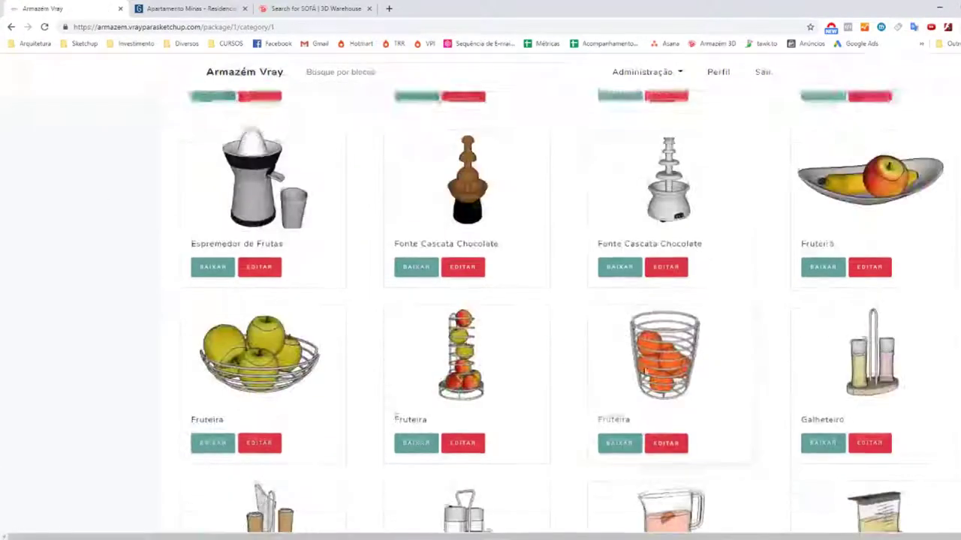
pyautogui.scroll(-3, 456, 403)
pyautogui.scroll(3, 343, 373)
pyautogui.scroll(5, 343, 373)
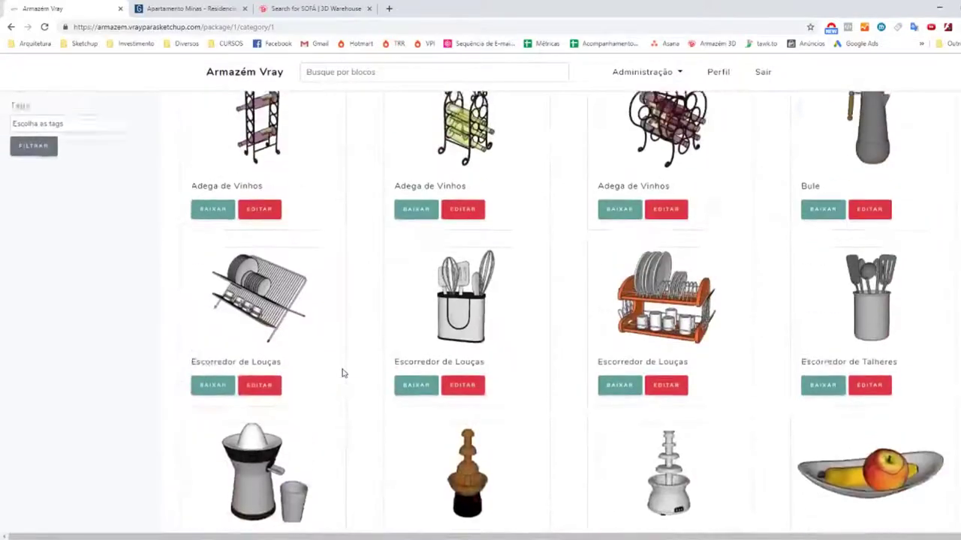
pyautogui.scroll(1, 349, 364)
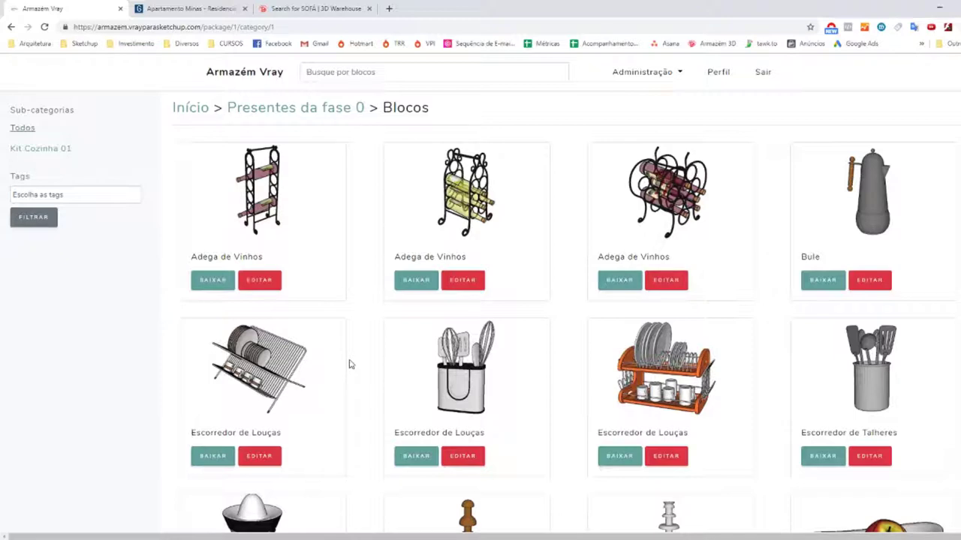
pyautogui.scroll(-1, 418, 274)
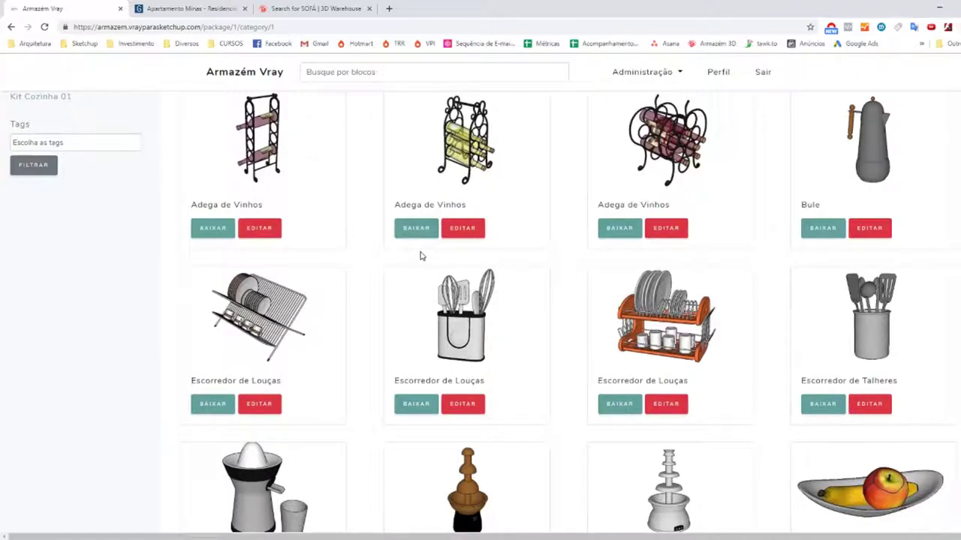
pyautogui.scroll(1, 421, 256)
pyautogui.click(275, 75)
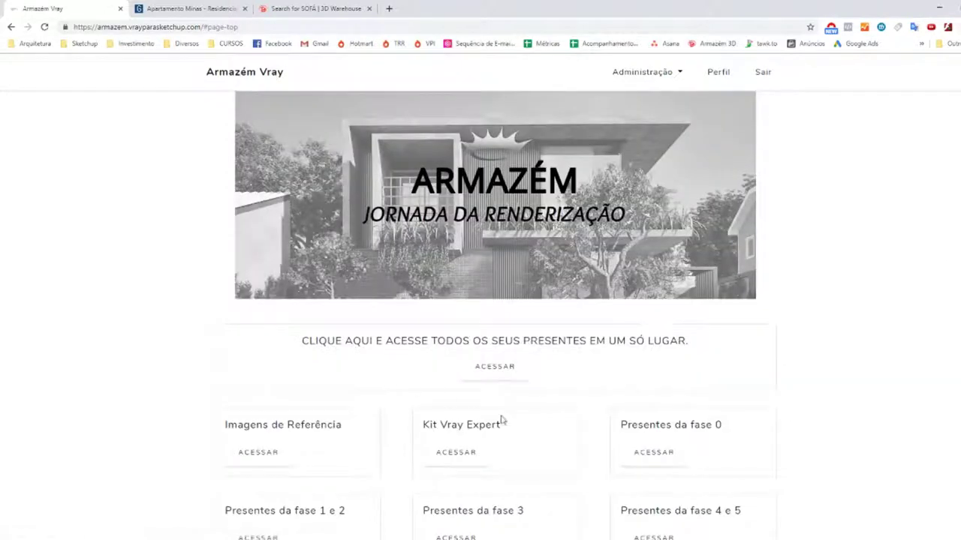
# Step: Open Kit Vray Expert's Texturas category showing Areia 01–08 sand textures, then return home
pyautogui.click(455, 452)
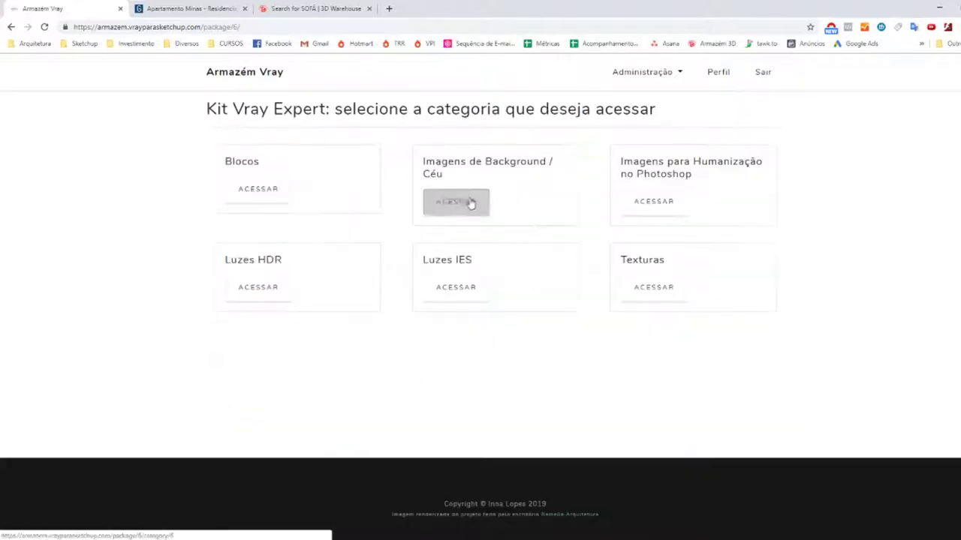
pyautogui.moveTo(441, 260); pyautogui.dragTo(525, 261)
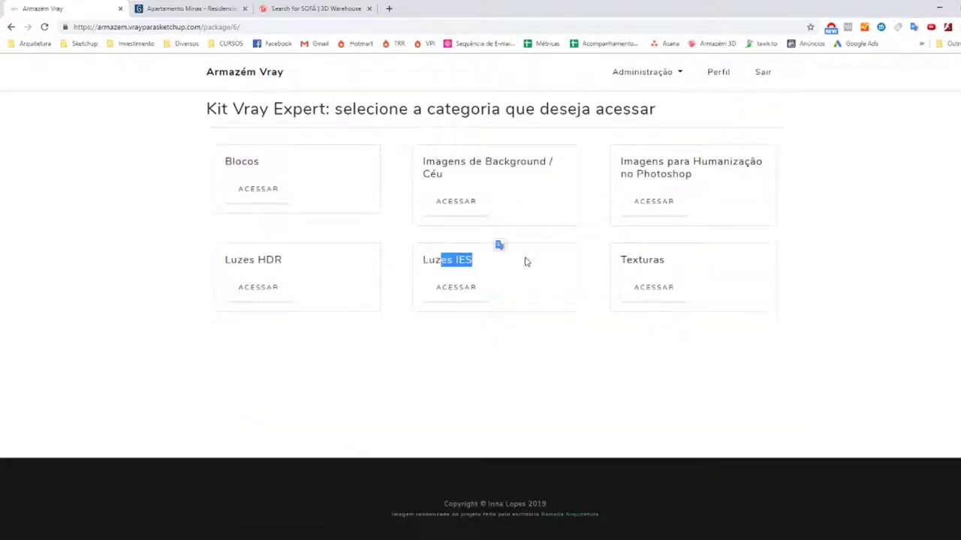
pyautogui.moveTo(636, 259); pyautogui.dragTo(738, 278)
pyautogui.click(652, 289)
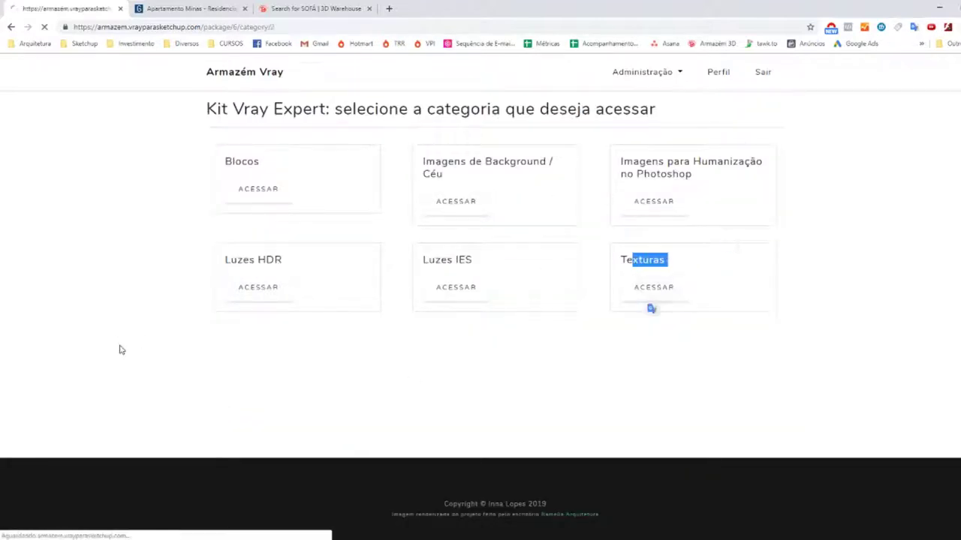
pyautogui.scroll(-2, 293, 350)
pyautogui.scroll(-2, 294, 349)
pyautogui.scroll(5, 294, 350)
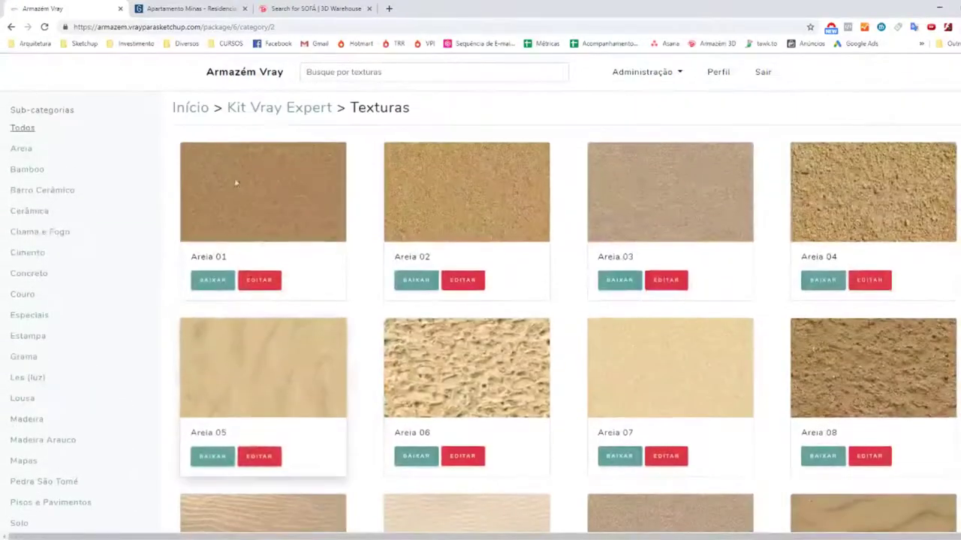
pyautogui.click(216, 110)
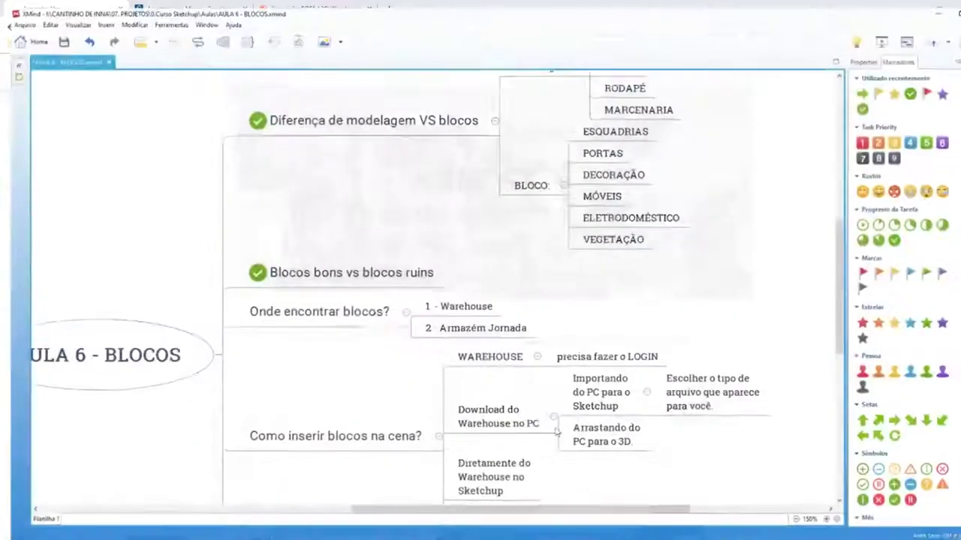
# Step: Point out the '1 - Warehouse' and '2 - Armazém Jornada' topics, then switch back to the Armazém Vray browser
pyautogui.click(453, 301)
pyautogui.click(458, 324)
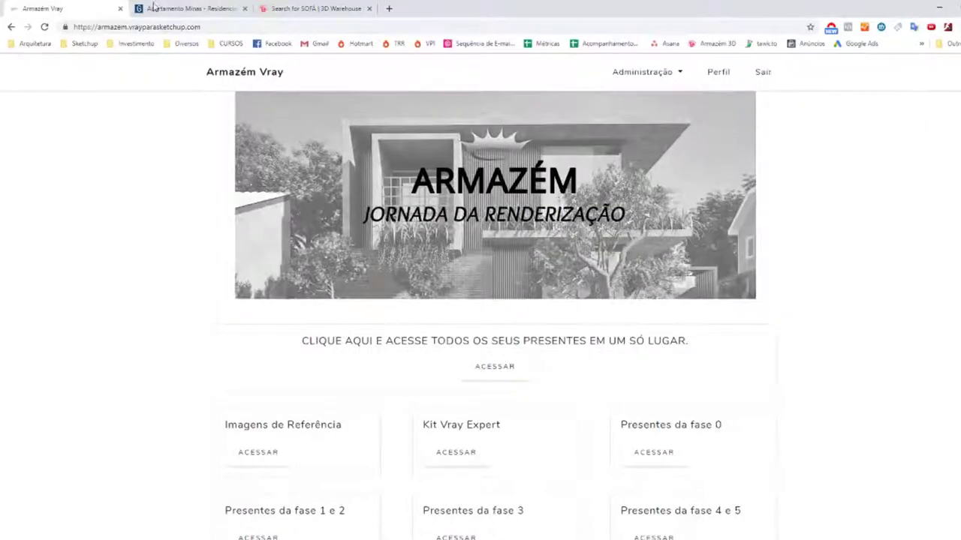
pyautogui.click(152, 7)
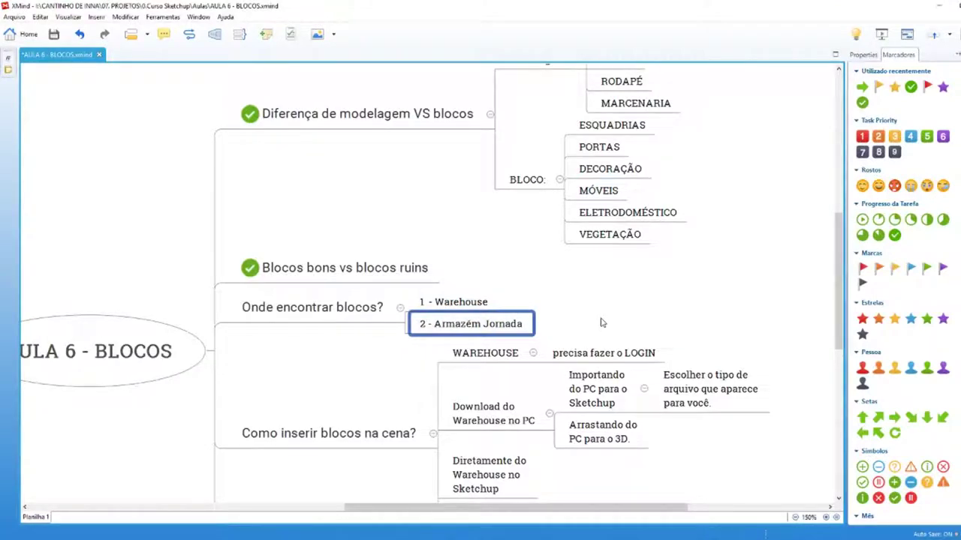
pyautogui.hotkey('alt', 'Tab')
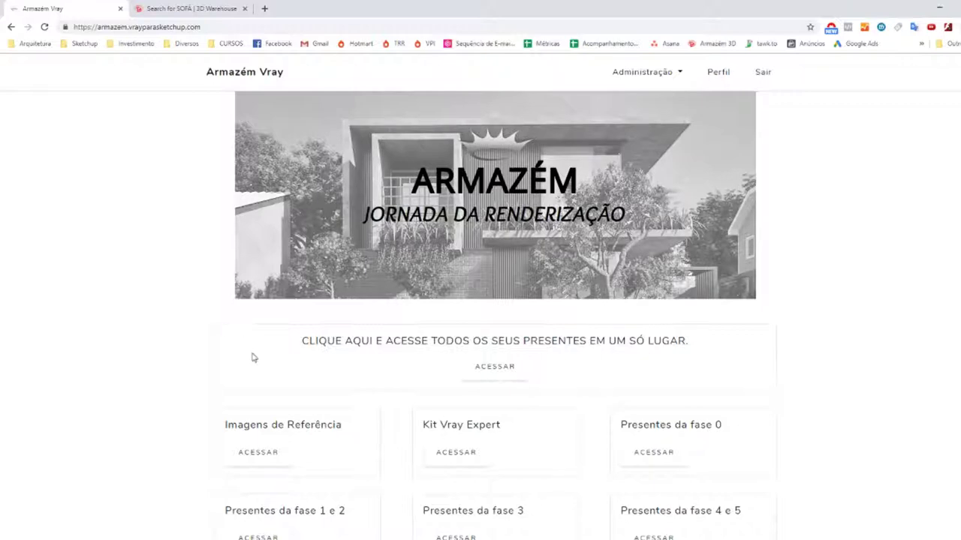
# Step: Open the Blocos category of the Kit Vray Expert package
pyautogui.scroll(-2, 343, 337)
pyautogui.scroll(1, 390, 353)
pyautogui.click(451, 379)
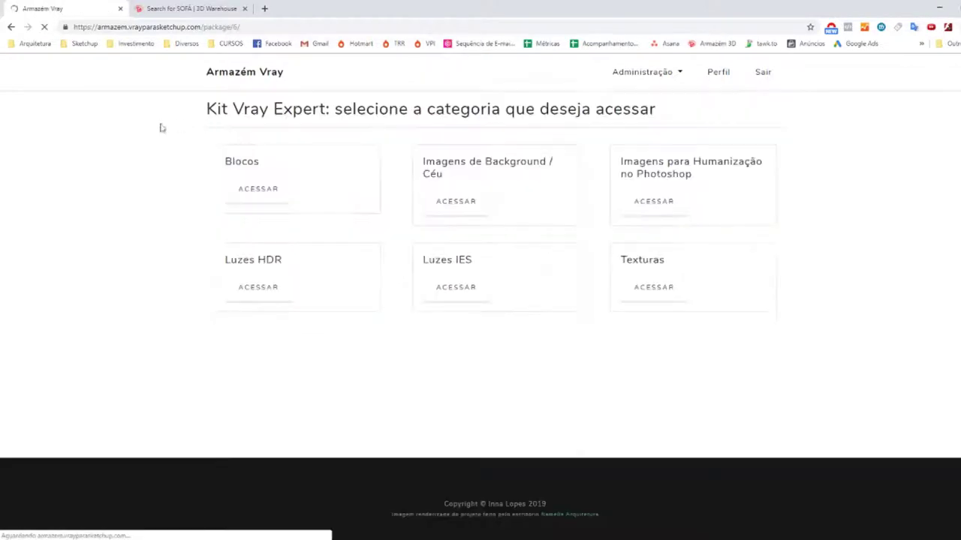
pyautogui.click(256, 193)
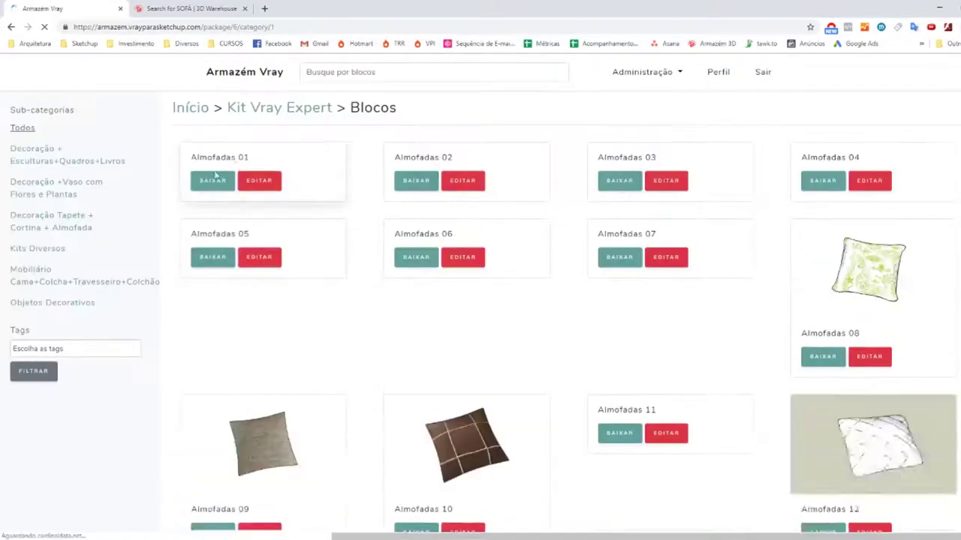
pyautogui.scroll(-3, 526, 356)
pyautogui.scroll(-1, 538, 362)
pyautogui.scroll(4, 539, 362)
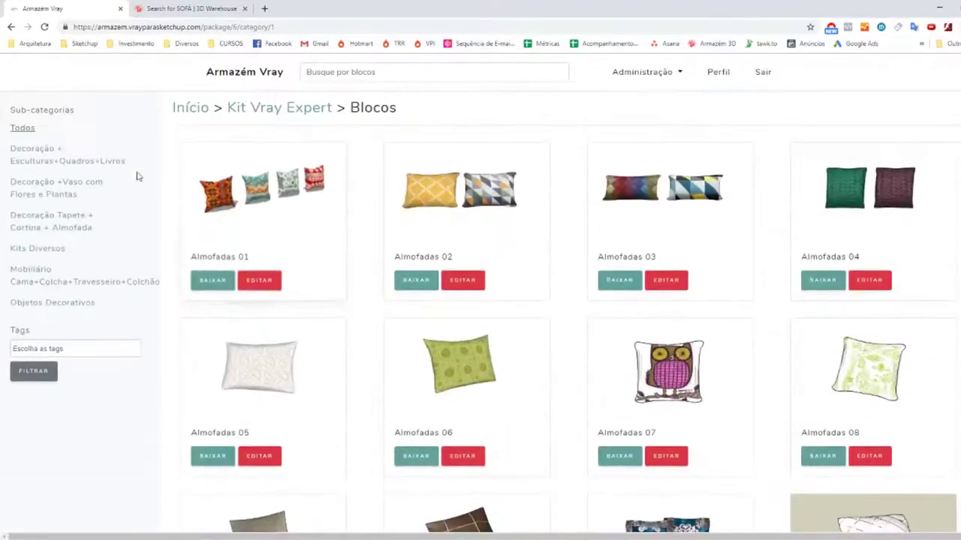
# Step: Filter the blocks to Kits Diversos and browse Kit Decoração 01 through 10
pyautogui.click(41, 250)
pyautogui.scroll(-3, 375, 321)
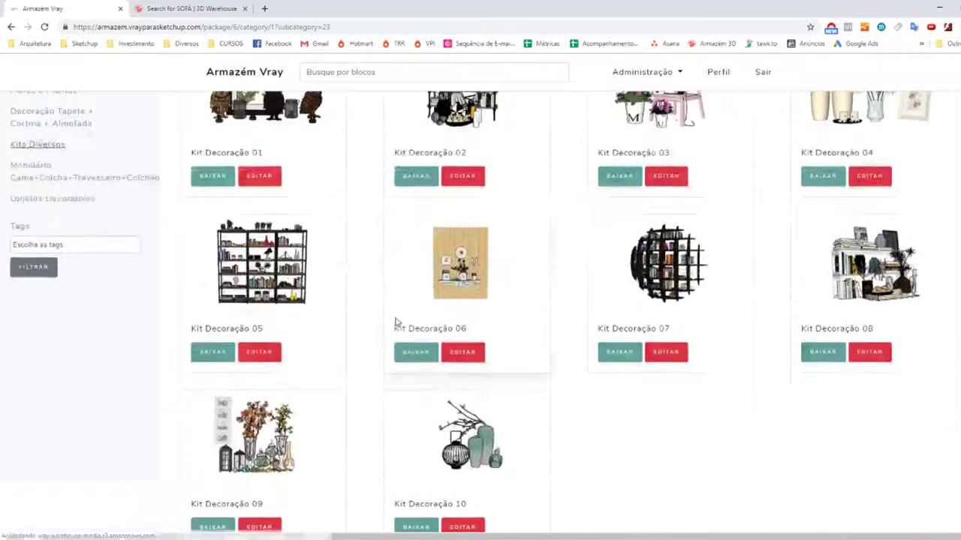
pyautogui.scroll(3, 396, 321)
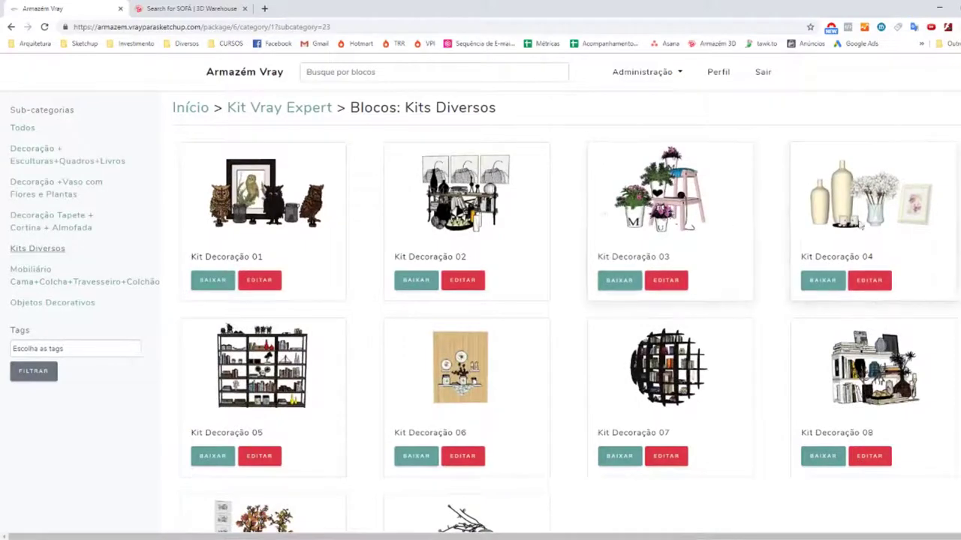
pyautogui.scroll(-2, 825, 330)
pyautogui.scroll(-2, 491, 353)
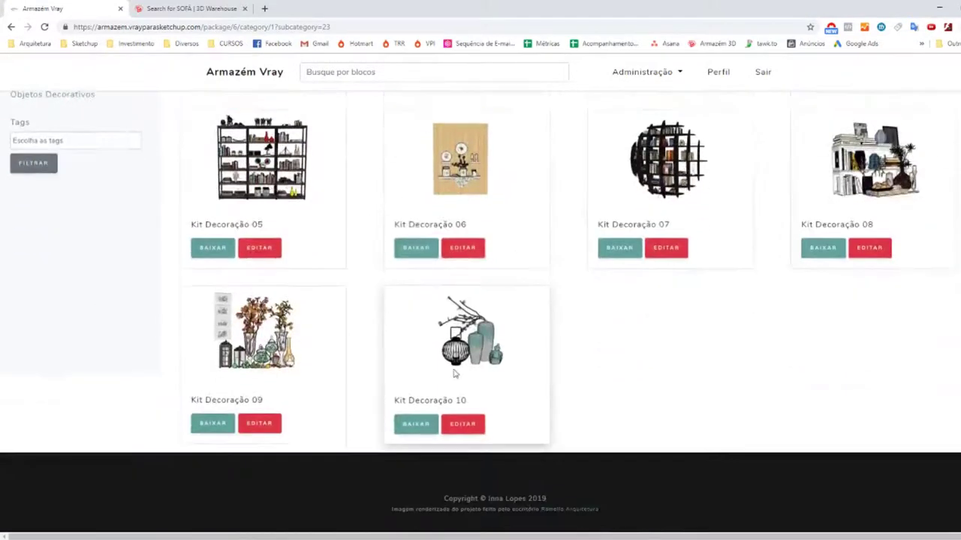
pyautogui.scroll(2, 301, 233)
pyautogui.scroll(1, 300, 234)
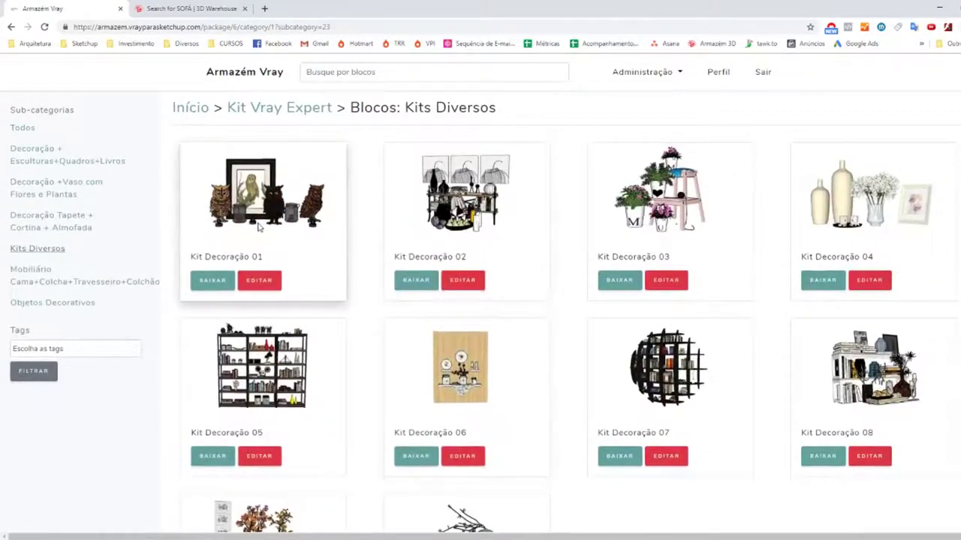
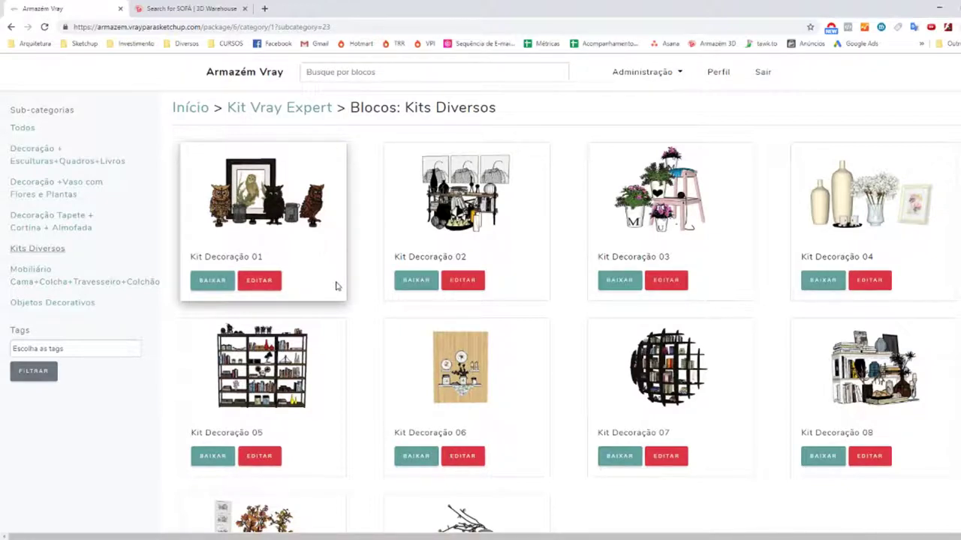
# Step: Search the Armazém Vray blocks for VASO and browse the vase results
pyautogui.click(415, 72)
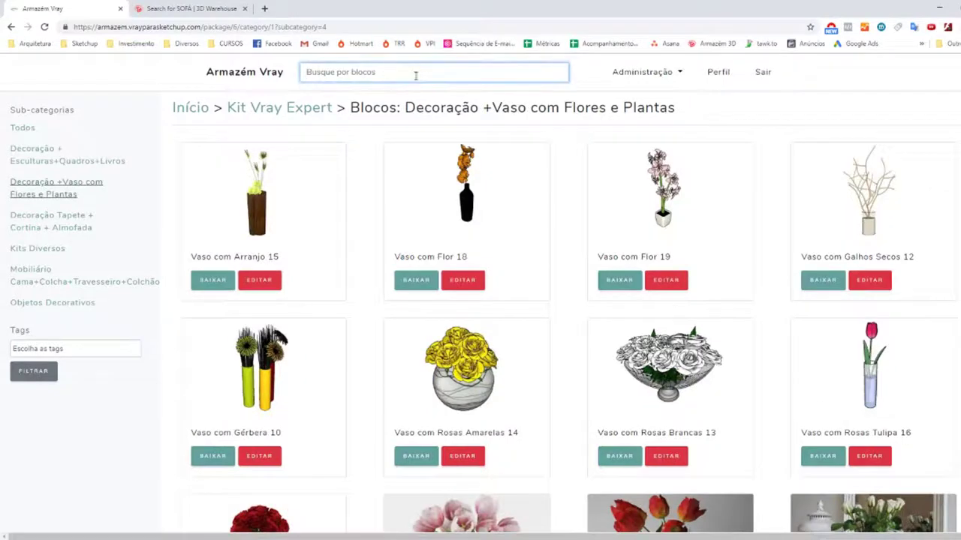
pyautogui.write('VASO')
pyautogui.press('Return')
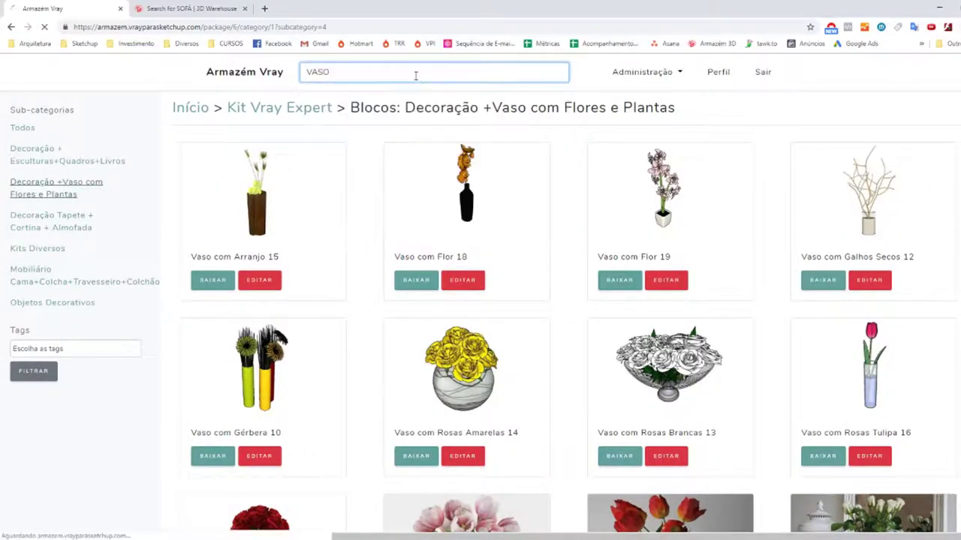
pyautogui.scroll(-2, 360, 221)
pyautogui.scroll(-3, 450, 286)
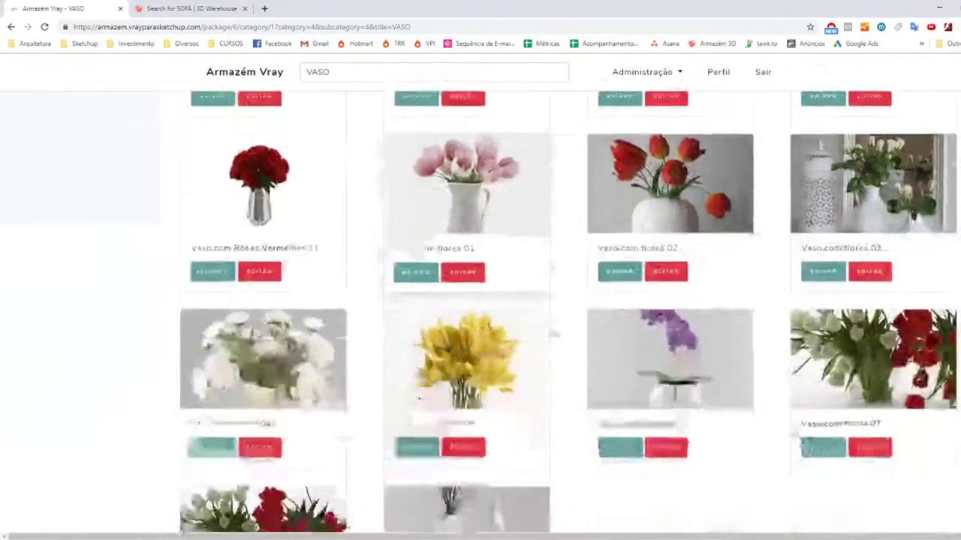
pyautogui.scroll(-2, 553, 331)
pyautogui.scroll(-1, 451, 301)
pyautogui.scroll(5, 210, 236)
pyautogui.scroll(2, 168, 194)
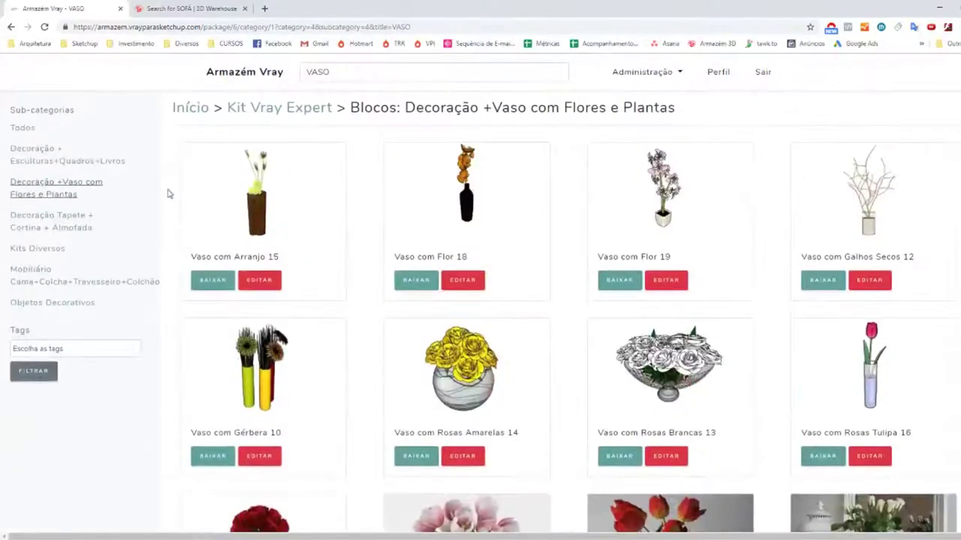
# Step: Search the blocks for CAMA and browse the Cama Casal double-bed results
pyautogui.hotkey('alt', 'Left')
pyautogui.click(353, 71)
pyautogui.write('CAMA')
pyautogui.press('Return')
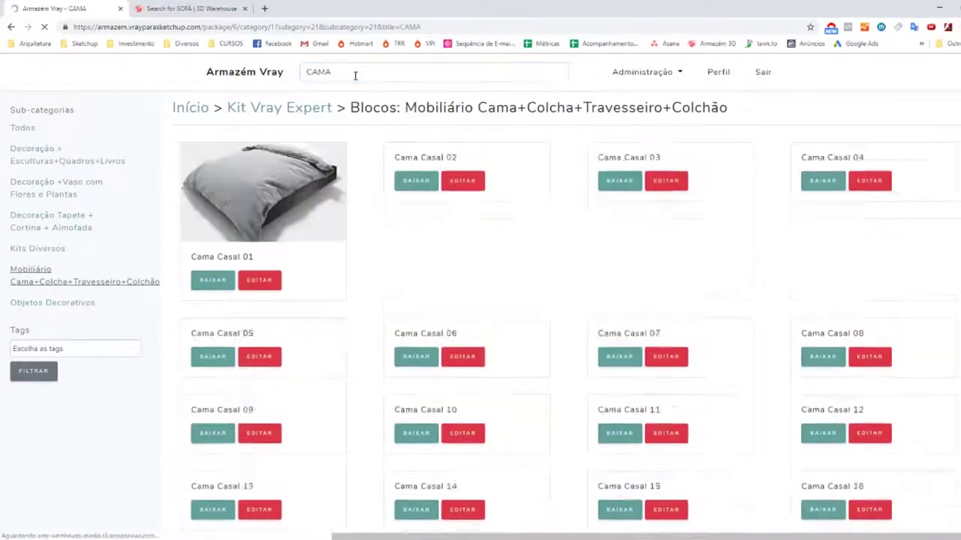
pyautogui.scroll(-2, 365, 220)
pyautogui.scroll(-3, 365, 221)
pyautogui.scroll(-2, 365, 222)
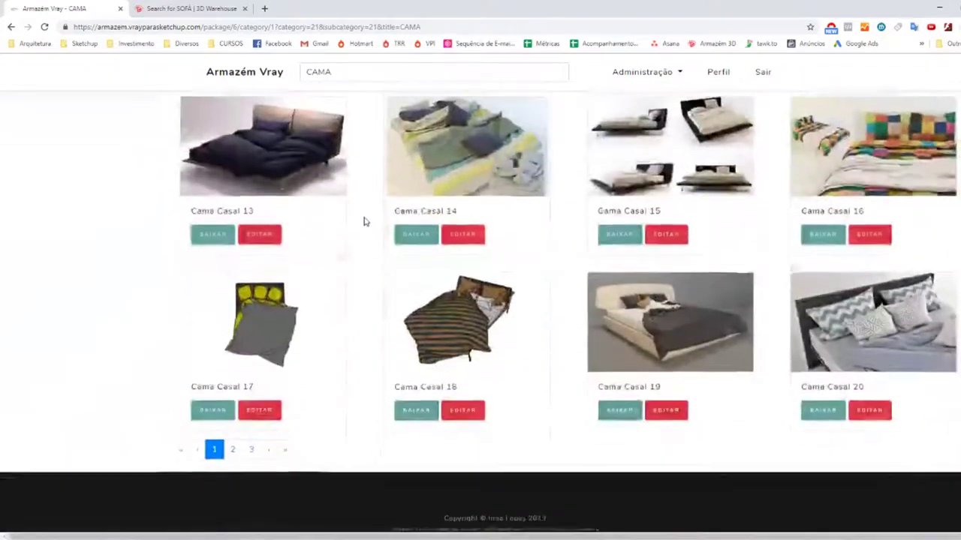
pyautogui.scroll(-1, 365, 220)
pyautogui.scroll(2, 365, 221)
pyautogui.scroll(5, 368, 221)
pyautogui.scroll(1, 376, 213)
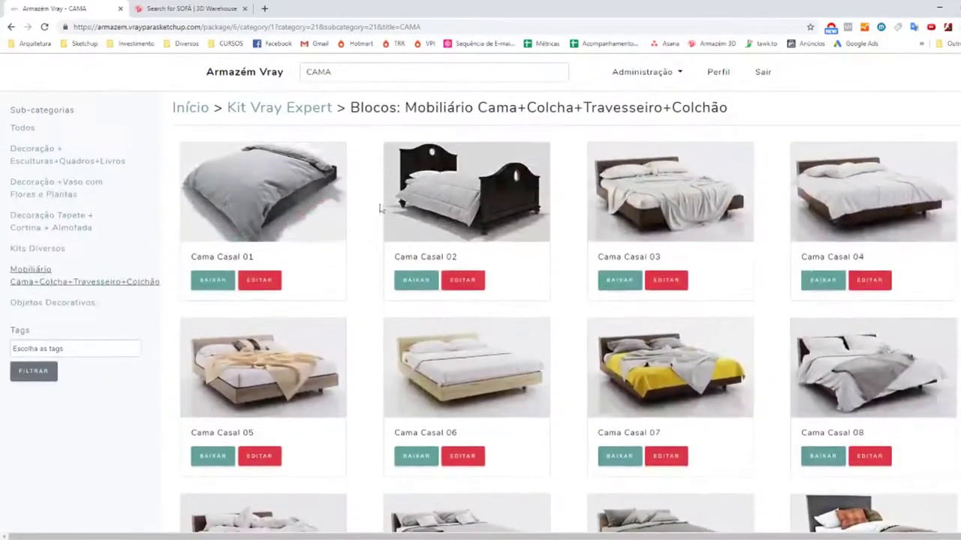
pyautogui.click(410, 73)
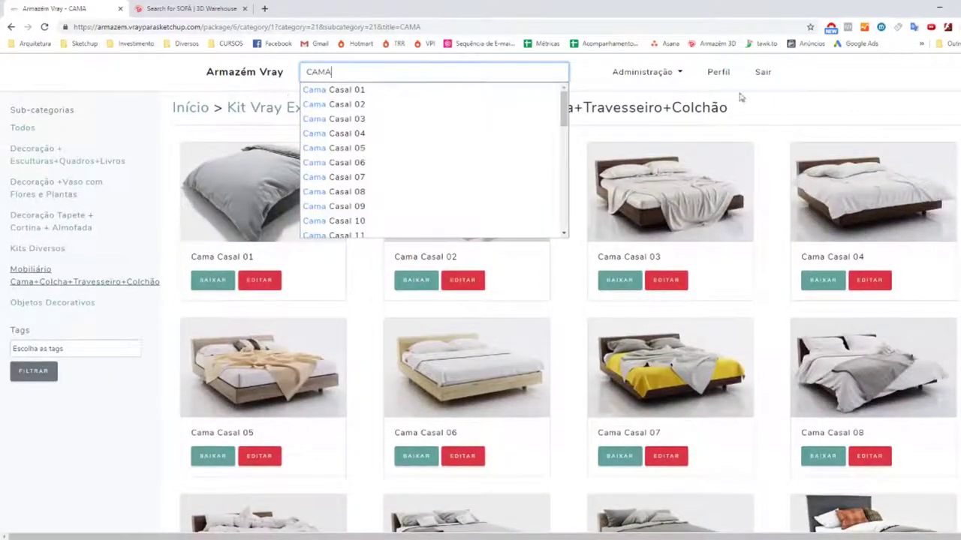
pyautogui.click(772, 107)
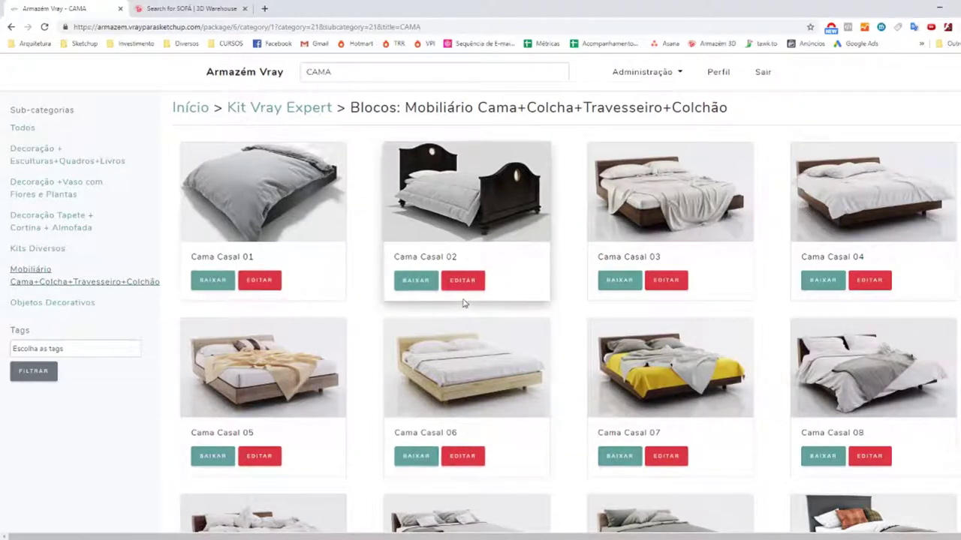
# Step: Select the 1 - Warehouse topic in the XMind map
pyautogui.scroll(-3, 506, 311)
pyautogui.scroll(-2, 506, 310)
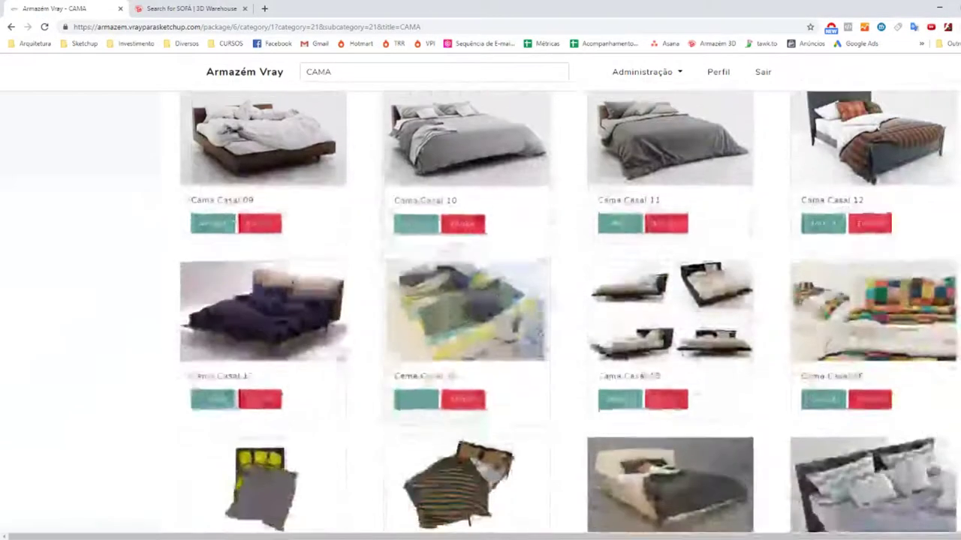
pyautogui.scroll(6, 507, 311)
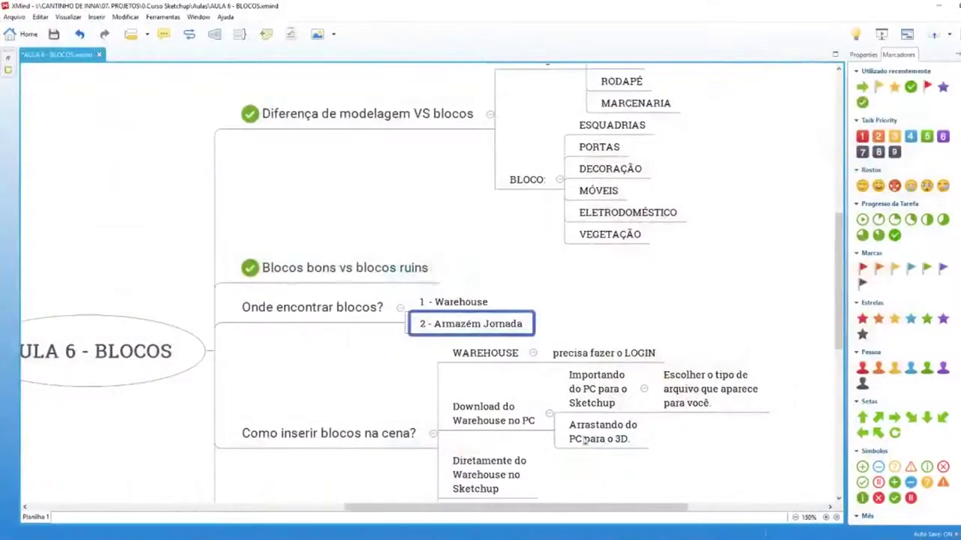
pyautogui.click(451, 302)
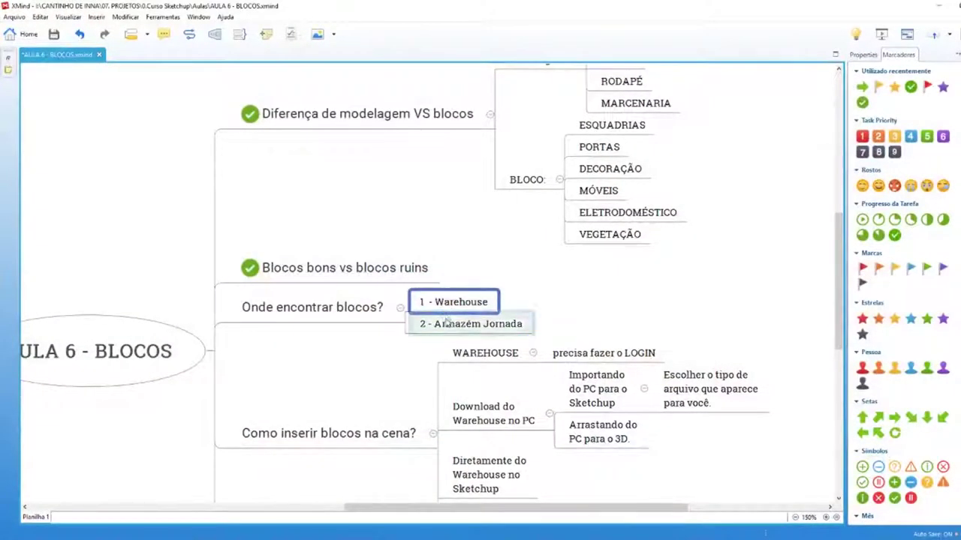
# Step: Mark the Onde encontrar blocos? topic with a green check
pyautogui.click(446, 321)
pyautogui.click(320, 312)
pyautogui.moveTo(861, 102); pyautogui.dragTo(315, 307)
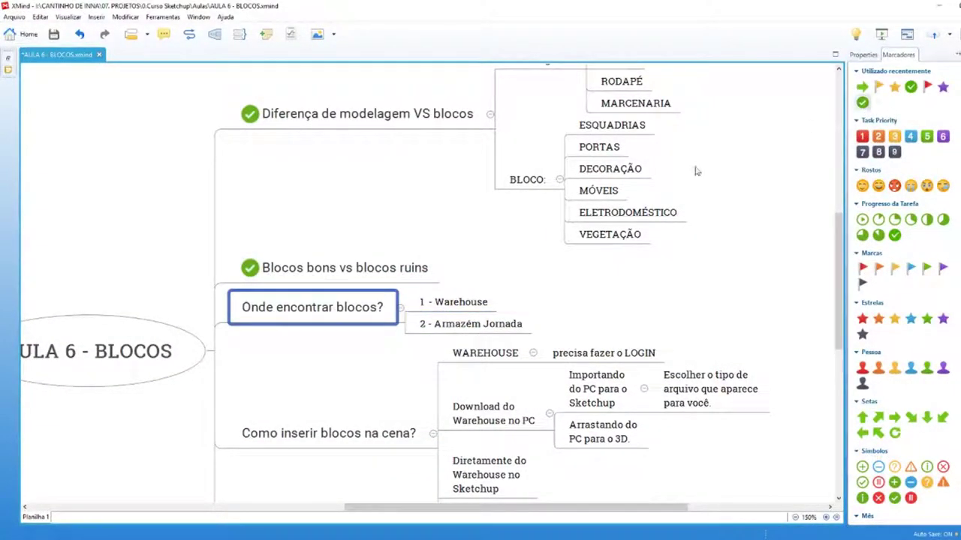
pyautogui.scroll(-1, 367, 375)
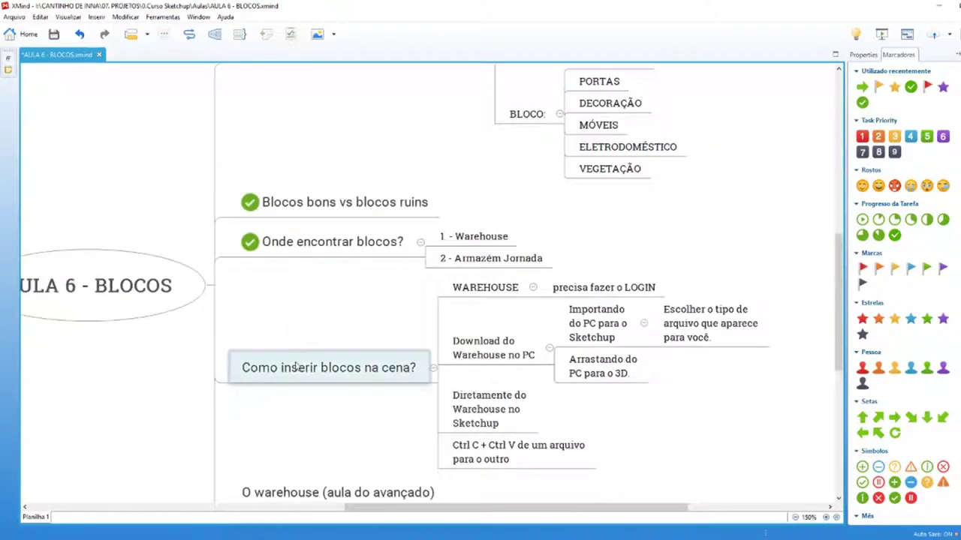
# Step: Give Download do Warehouse no PC, Diretamente do Warehouse no Sketchup and Ctrl C + Ctrl V priorities 1, 2, 3
pyautogui.click(333, 367)
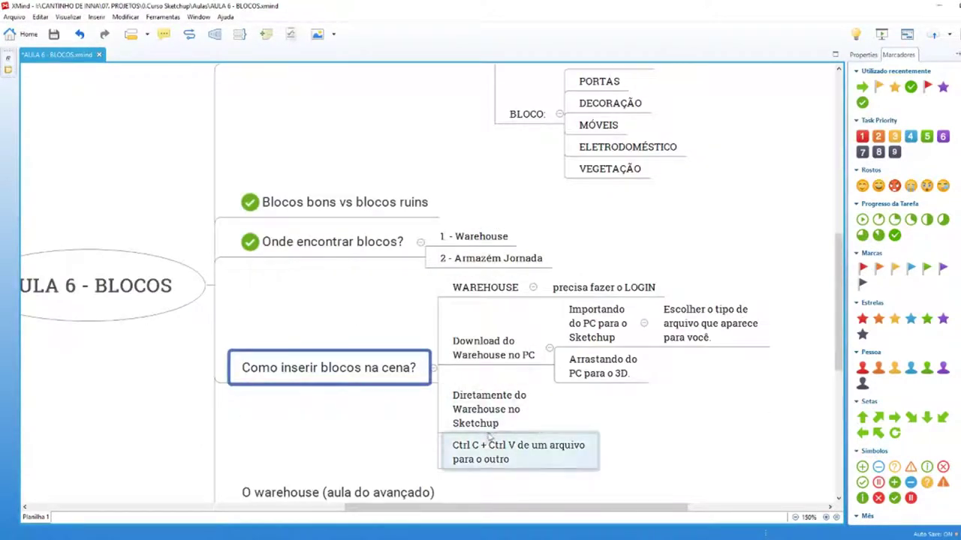
pyautogui.click(481, 354)
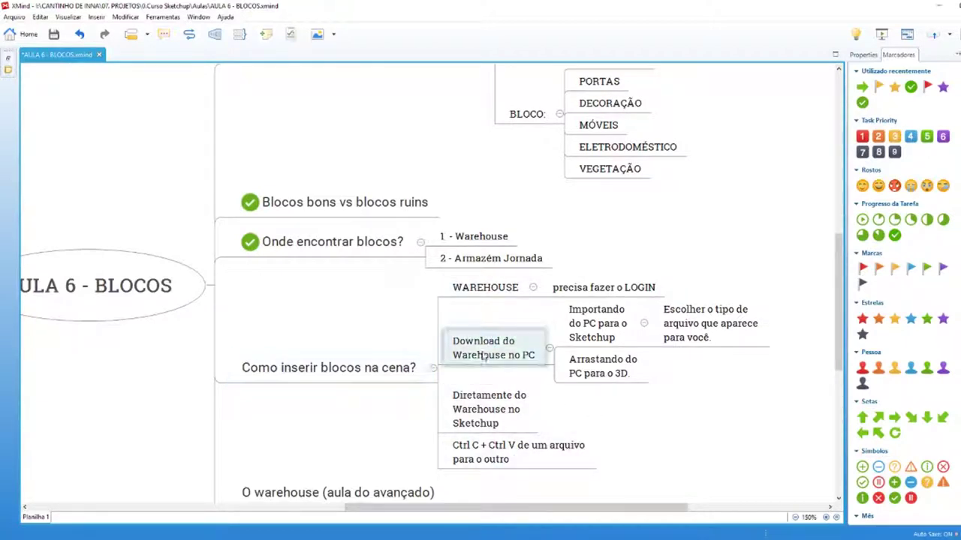
pyautogui.click(862, 136)
pyautogui.click(497, 403)
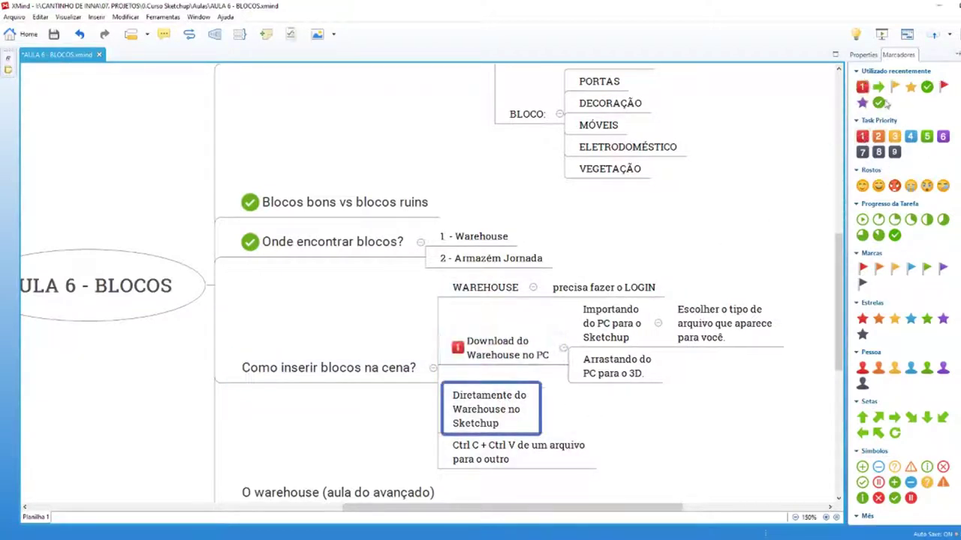
pyautogui.click(879, 136)
pyautogui.press('Down')
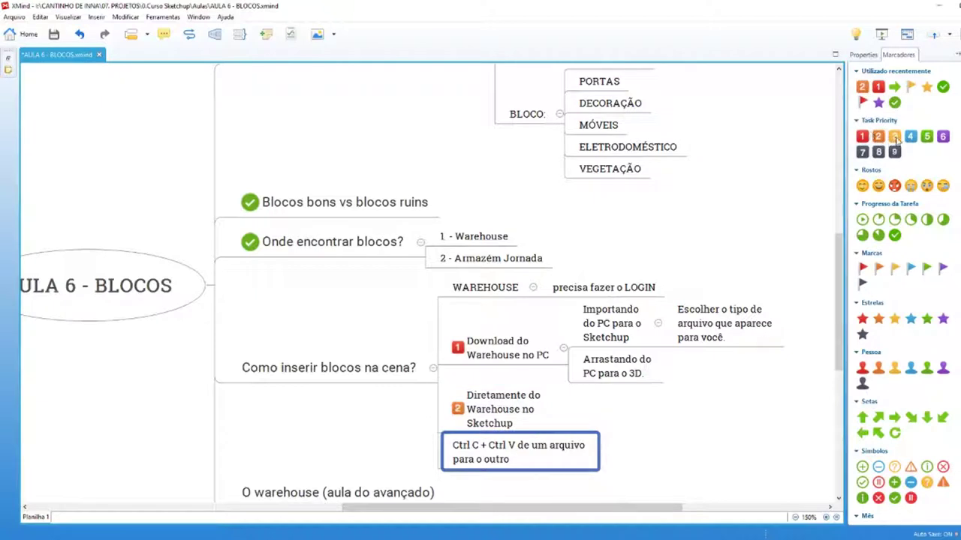
pyautogui.click(894, 136)
pyautogui.click(725, 401)
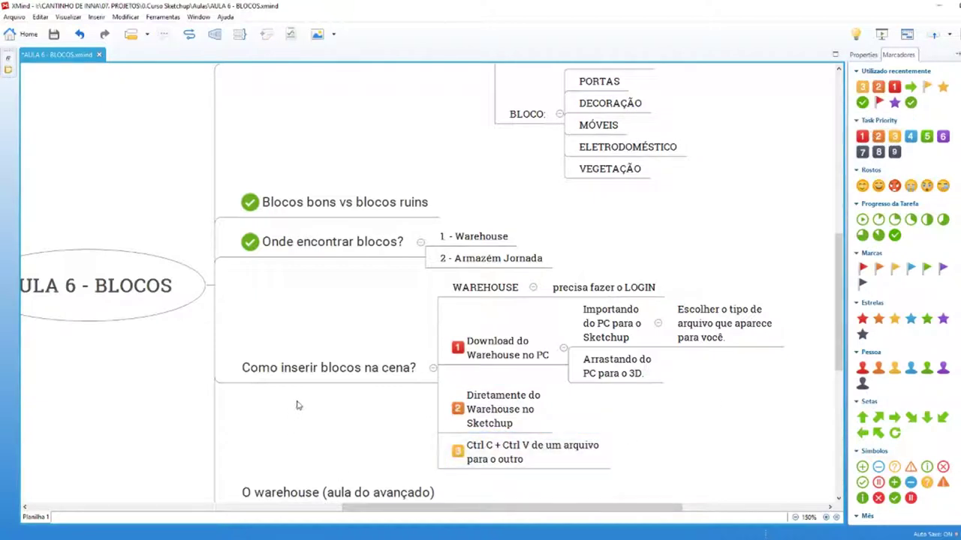
# Step: Select the WAREHOUSE and precisa fazer o LOGIN topics
pyautogui.click(468, 291)
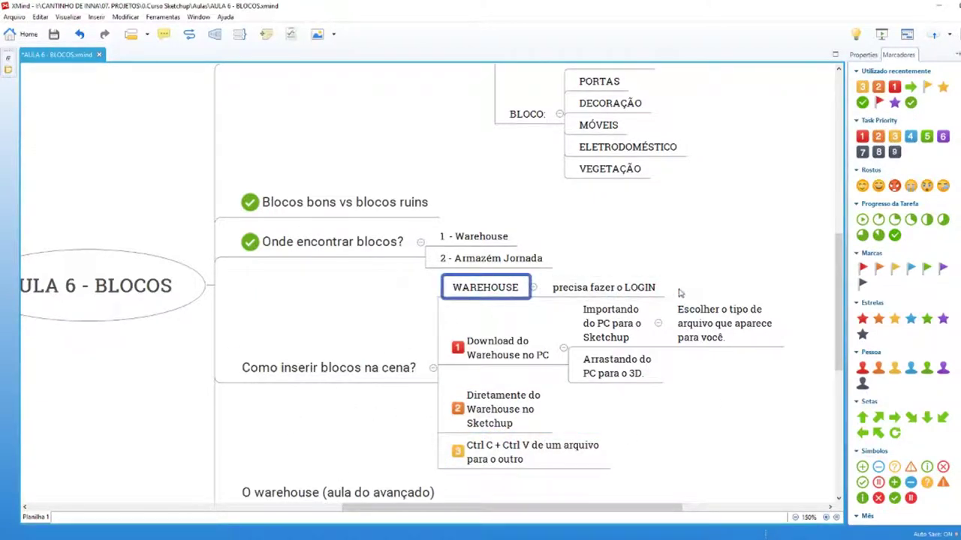
pyautogui.keyDown('ctrl'); pyautogui.click(604, 287); pyautogui.keyUp('ctrl')
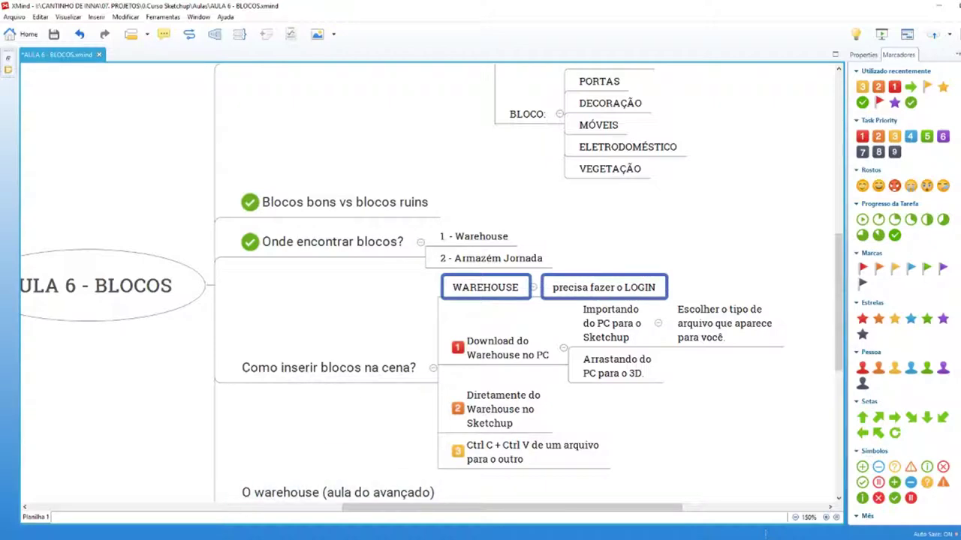
pyautogui.click(269, 533)
# Step: Clear the sofa search from the 3D Warehouse address to reach the home page
pyautogui.click(323, 503)
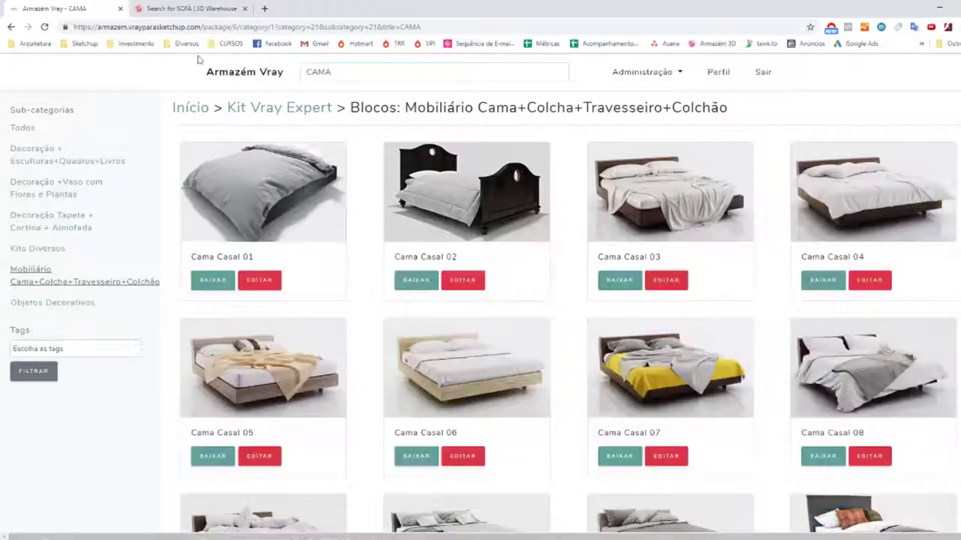
pyautogui.click(90, 7)
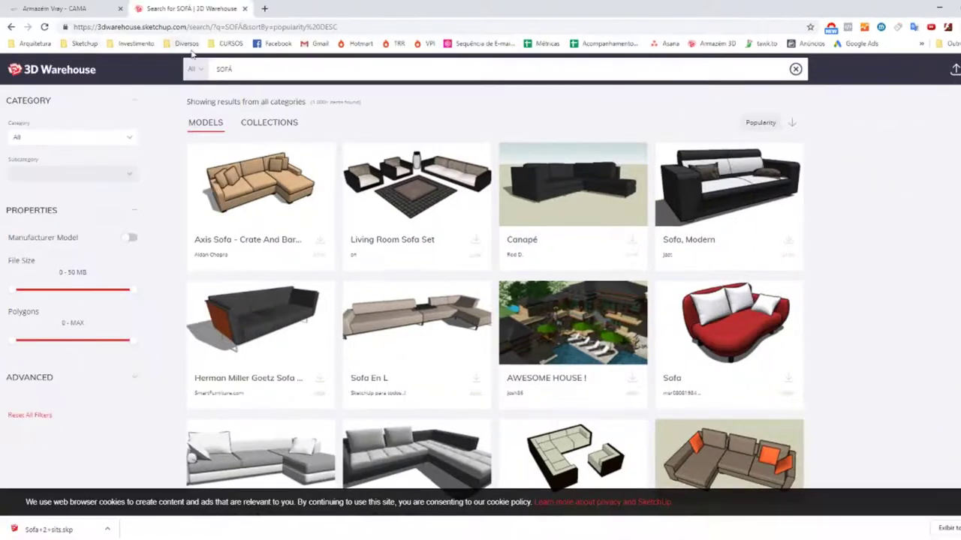
pyautogui.click(131, 29)
pyautogui.click(132, 28)
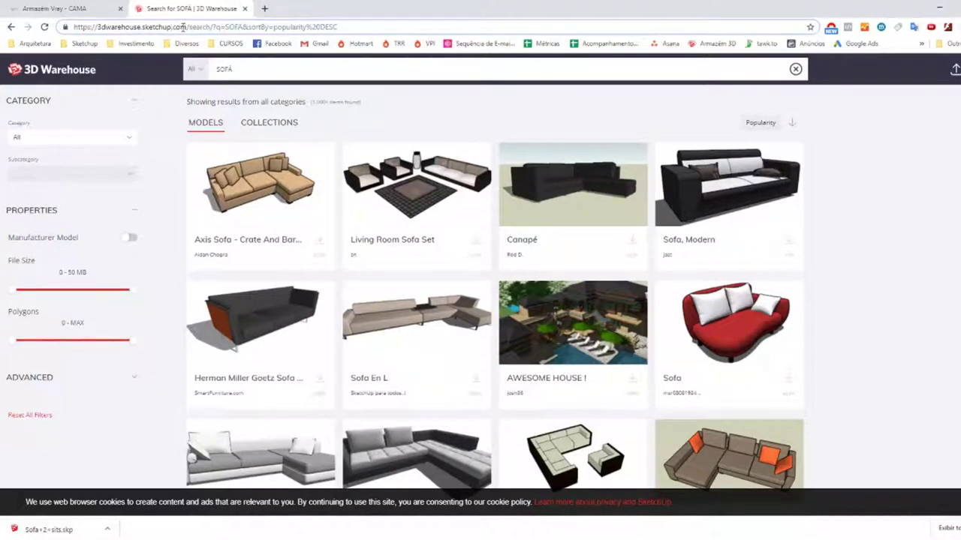
pyautogui.moveTo(186, 27); pyautogui.dragTo(566, 69)
pyautogui.press('BackSpace')
pyautogui.press('Return')
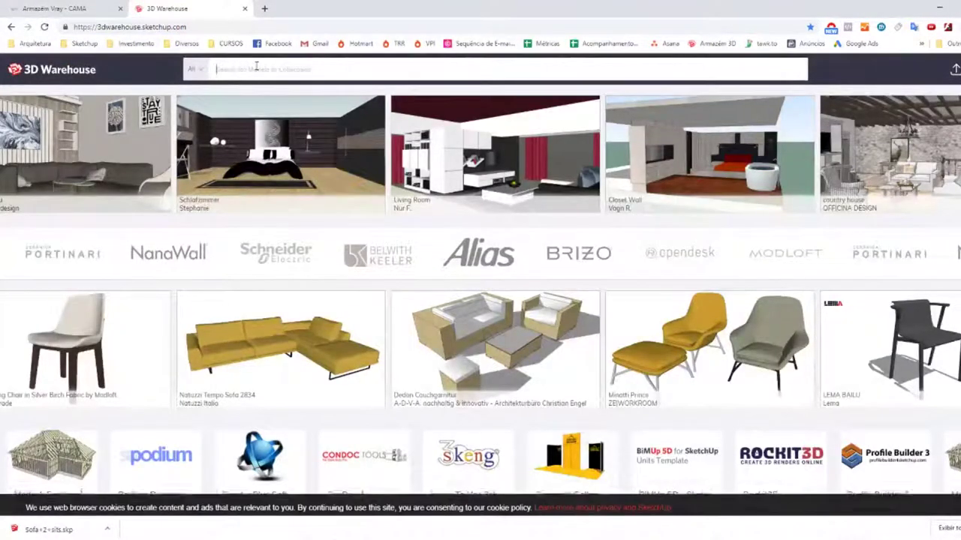
# Step: Search 3D Warehouse for CADEIRA, sort by Popularity, and scroll to the office chairs
pyautogui.write('CADEIRA')
pyautogui.press('Return')
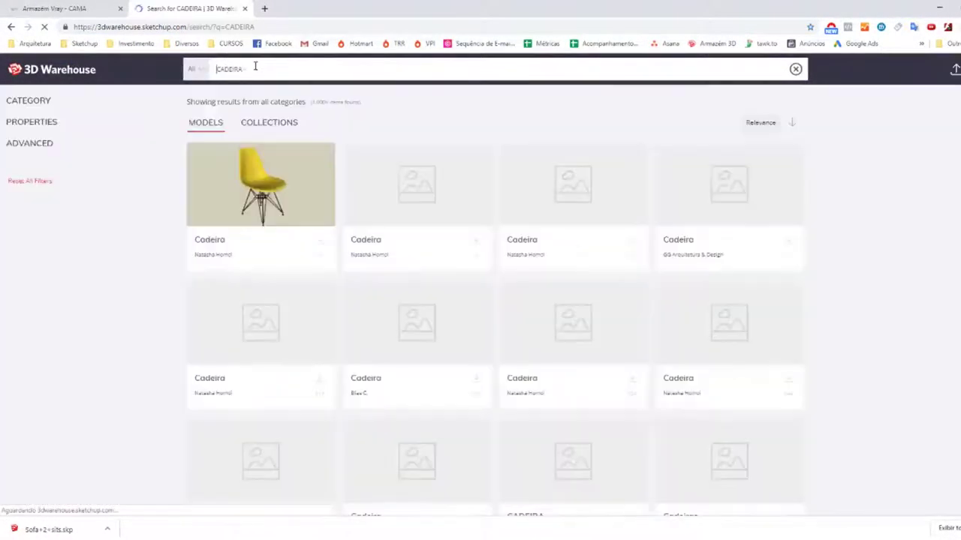
pyautogui.click(763, 124)
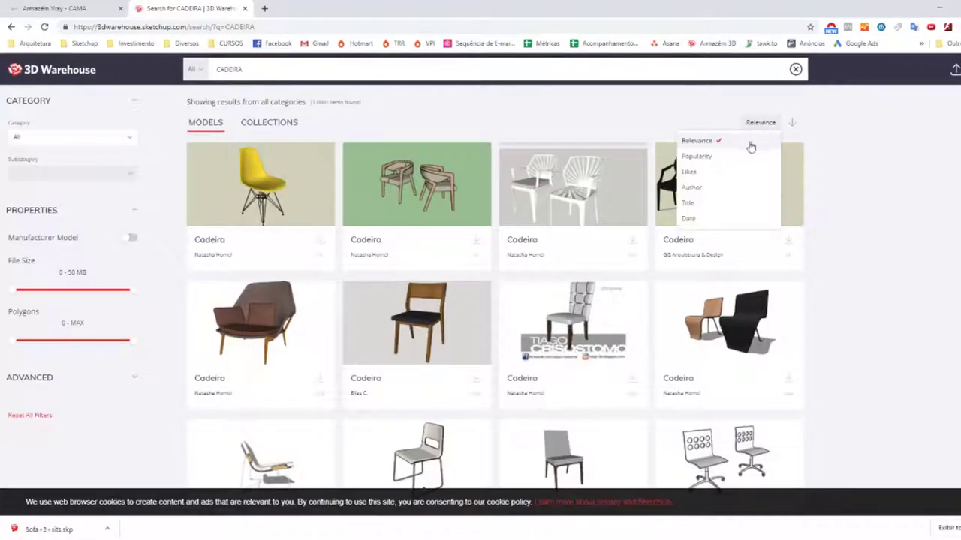
pyautogui.click(696, 156)
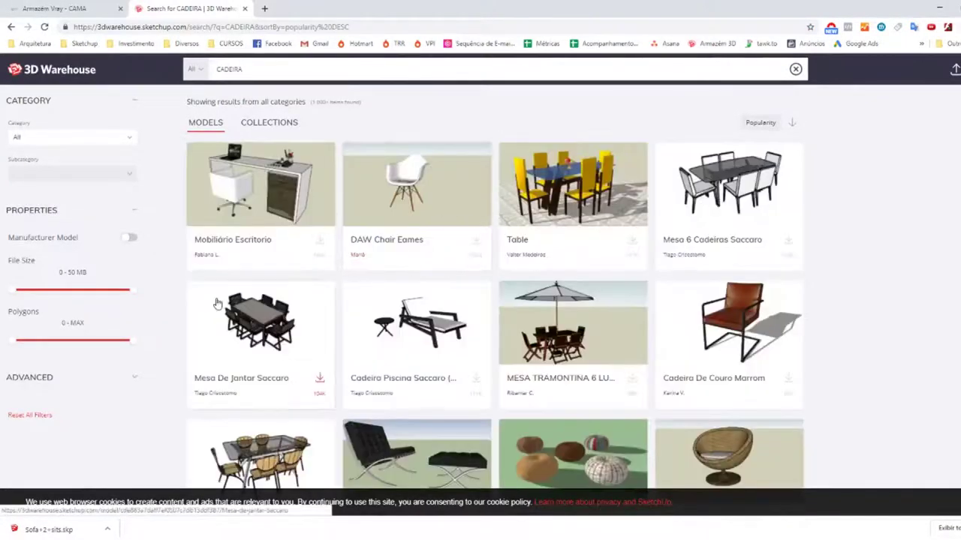
pyautogui.scroll(-1, 457, 325)
pyautogui.scroll(-3, 456, 326)
pyautogui.scroll(-2, 298, 286)
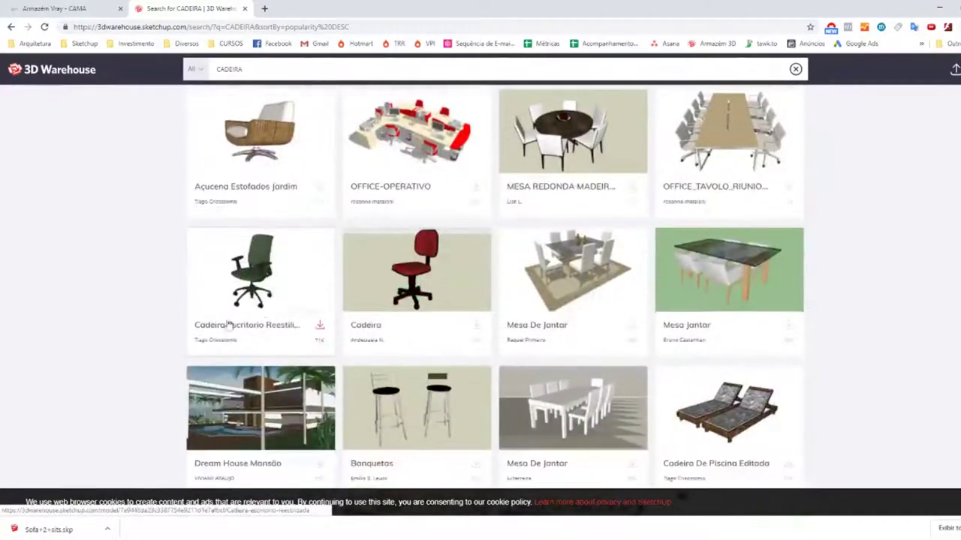
# Step: Open the Cadeira escritorio reestilizada page and load its 3D view
pyautogui.click(255, 270)
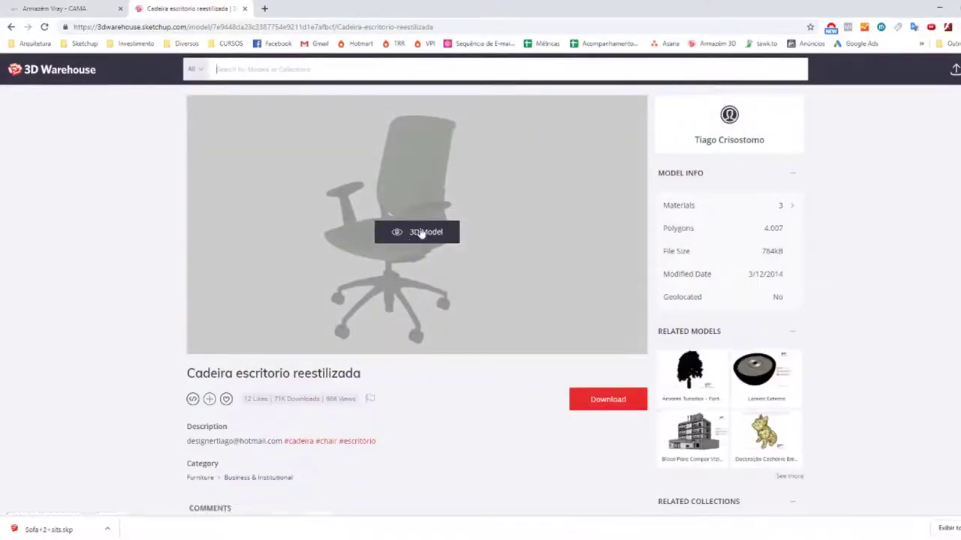
pyautogui.click(434, 233)
pyautogui.scroll(-3, 352, 270)
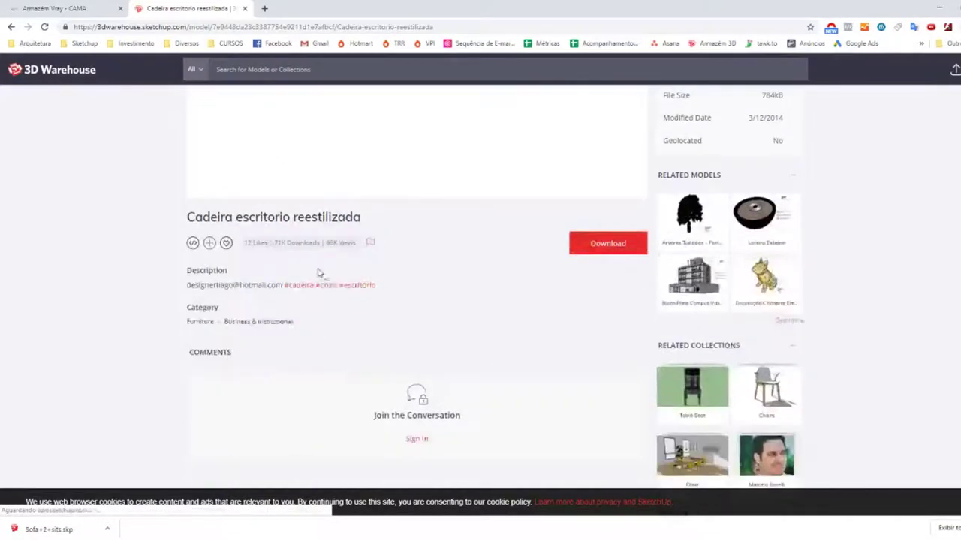
pyautogui.scroll(3, 450, 240)
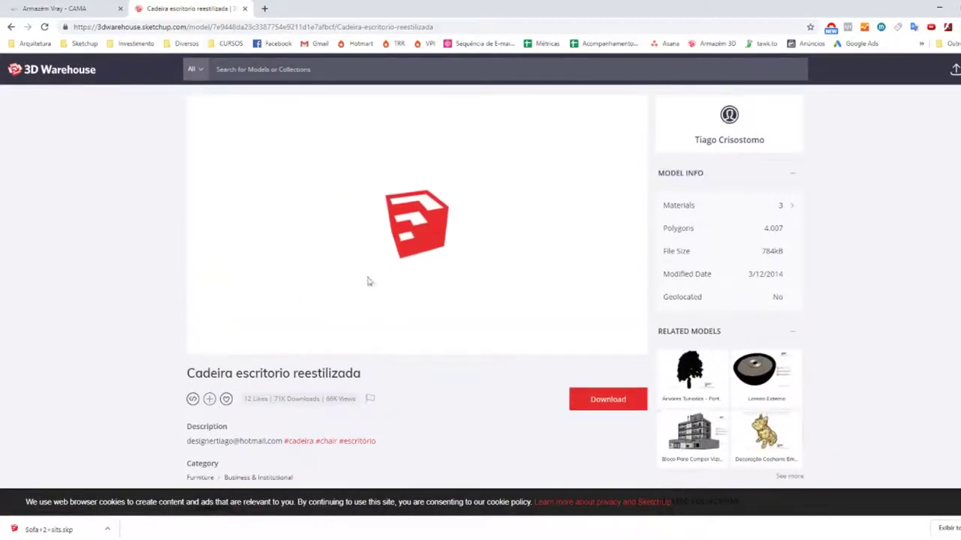
pyautogui.scroll(-1, 343, 294)
pyautogui.scroll(1, 337, 292)
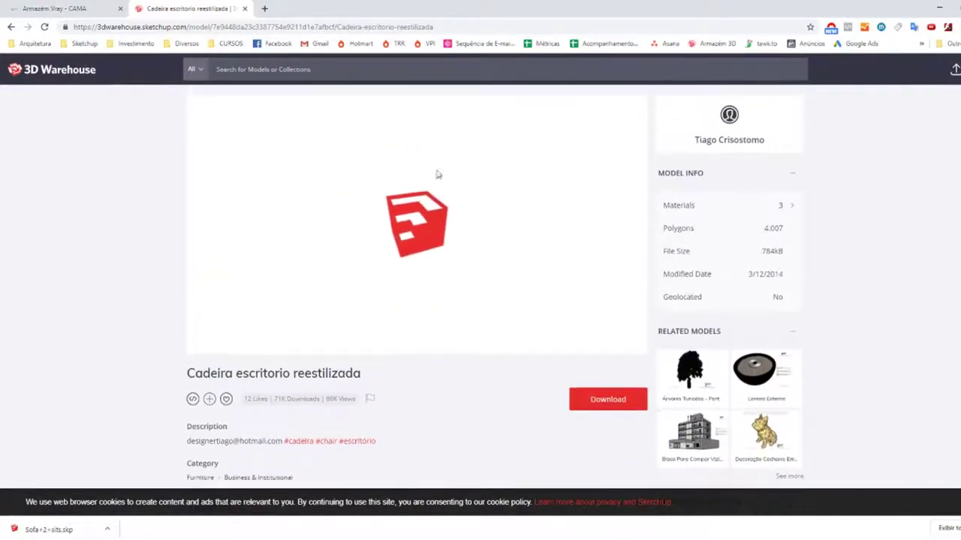
# Step: Download the chair as a SketchUp 2017 model, cadeira-145.skp
pyautogui.click(612, 401)
pyautogui.scroll(-2, 534, 360)
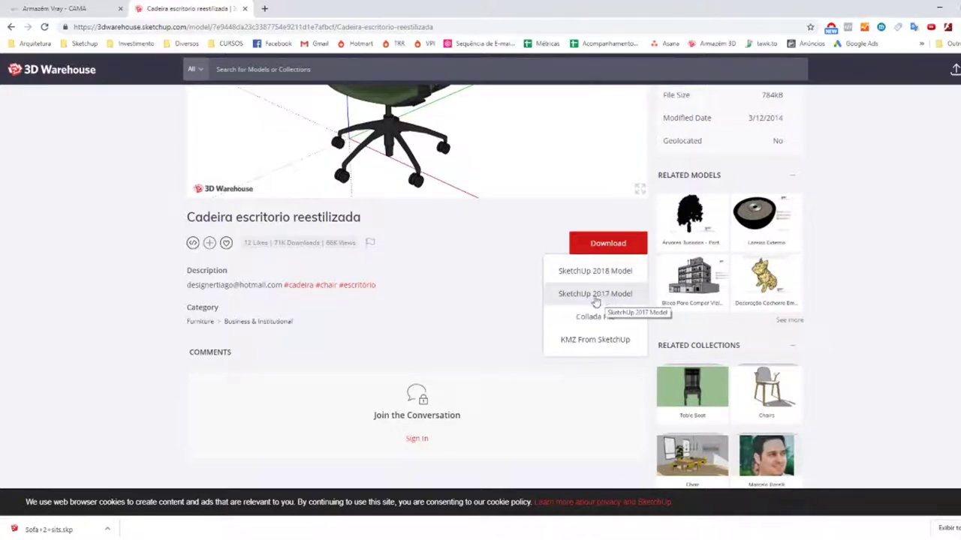
pyautogui.click(596, 299)
# Step: Orbit and zoom the 3D preview to inspect the chair
pyautogui.scroll(2, 225, 364)
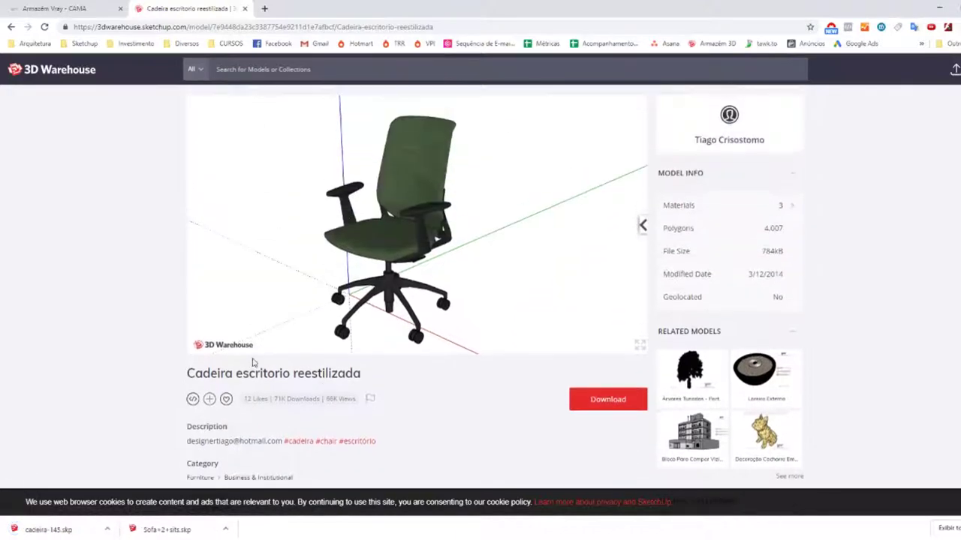
pyautogui.moveTo(373, 338)
pyautogui.mouseDown()
pyautogui.moveTo(381, 232)
pyautogui.moveTo(232, 187)
pyautogui.moveTo(407, 238)
pyautogui.mouseUp()
pyautogui.scroll(3, 382, 232)
pyautogui.doubleClick(408, 237)
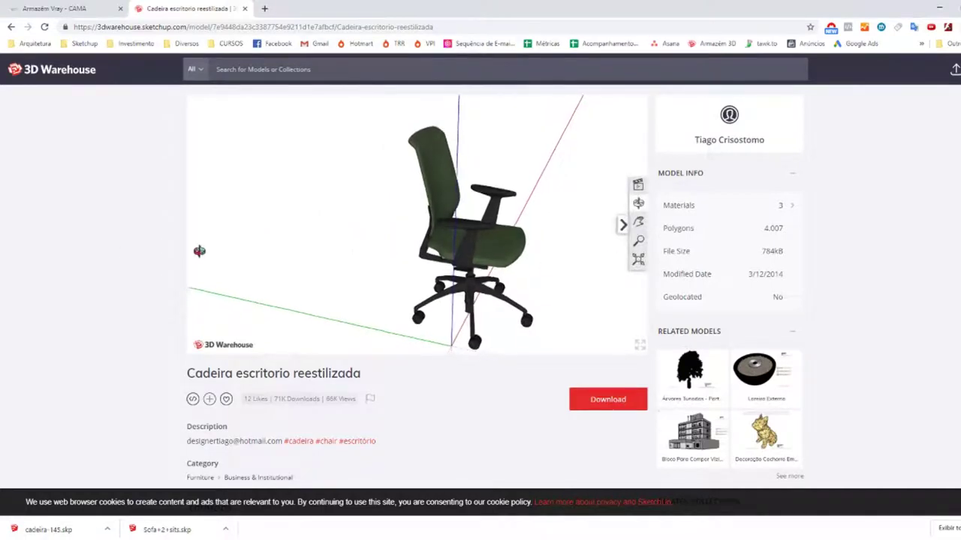
pyautogui.scroll(2, 264, 303)
pyautogui.scroll(-1, 122, 310)
pyautogui.scroll(1, 120, 300)
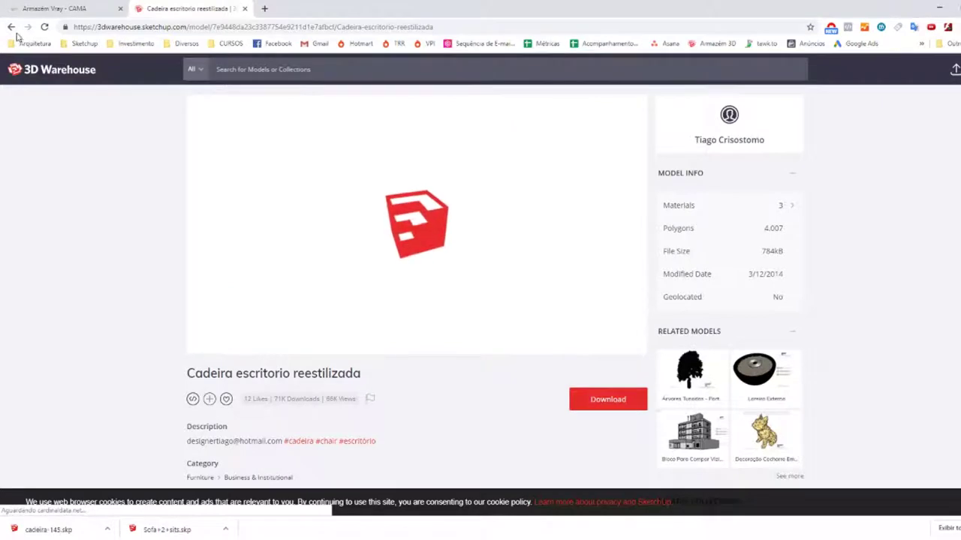
# Step: Return to the CADEIRA results and download the swivel office chair, DIREZIONALE.skp
pyautogui.click(12, 31)
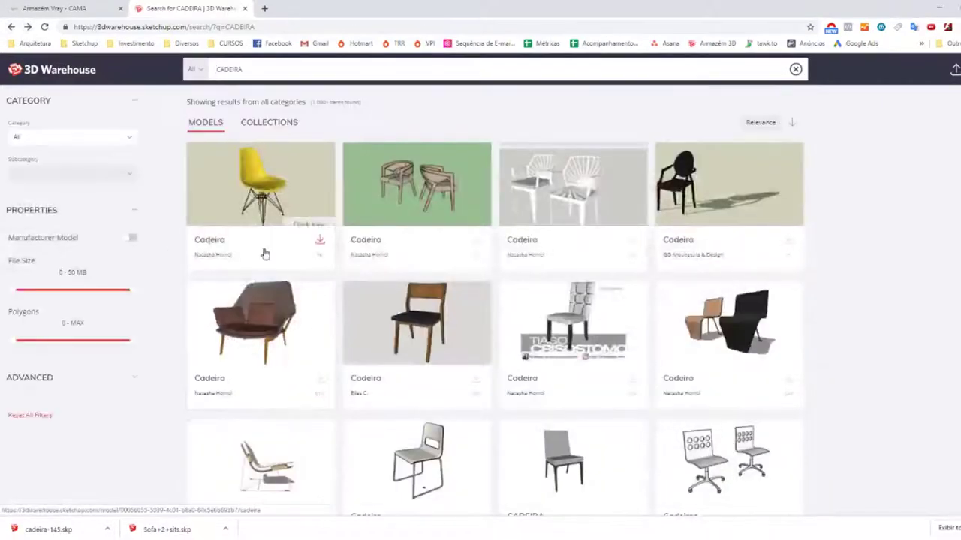
pyautogui.scroll(-3, 451, 390)
pyautogui.scroll(-2, 360, 448)
pyautogui.scroll(-1, 360, 448)
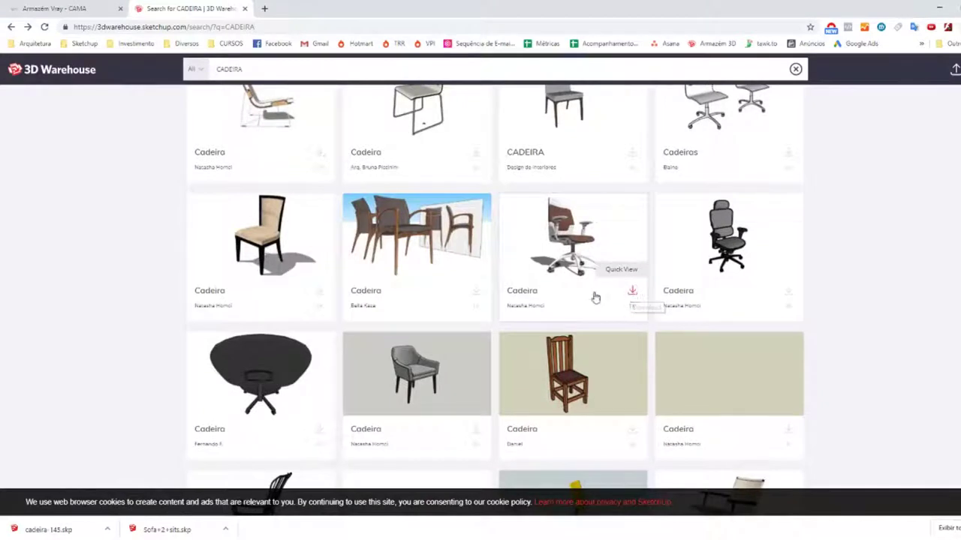
pyautogui.click(635, 293)
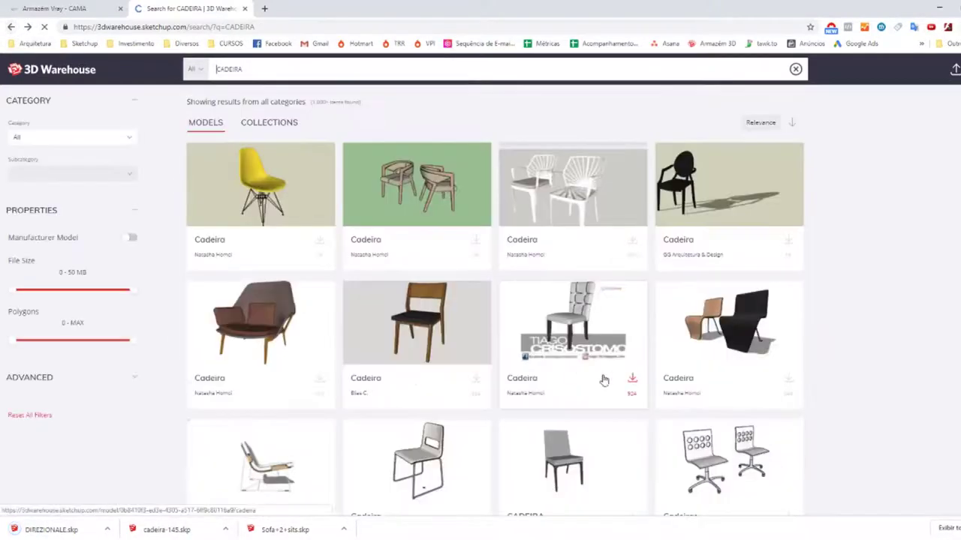
# Step: Open the cadeira model page and its Quick View, then close them
pyautogui.click(581, 321)
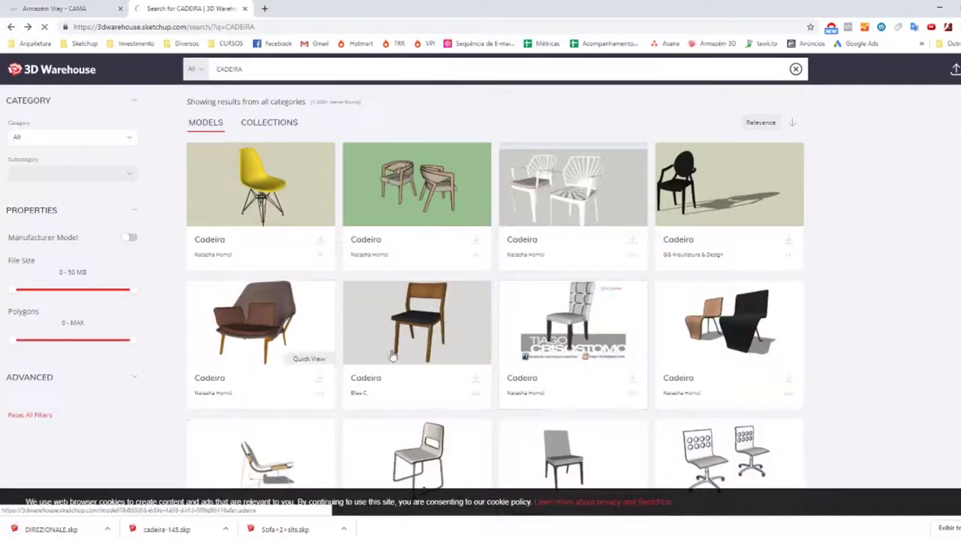
pyautogui.click(11, 26)
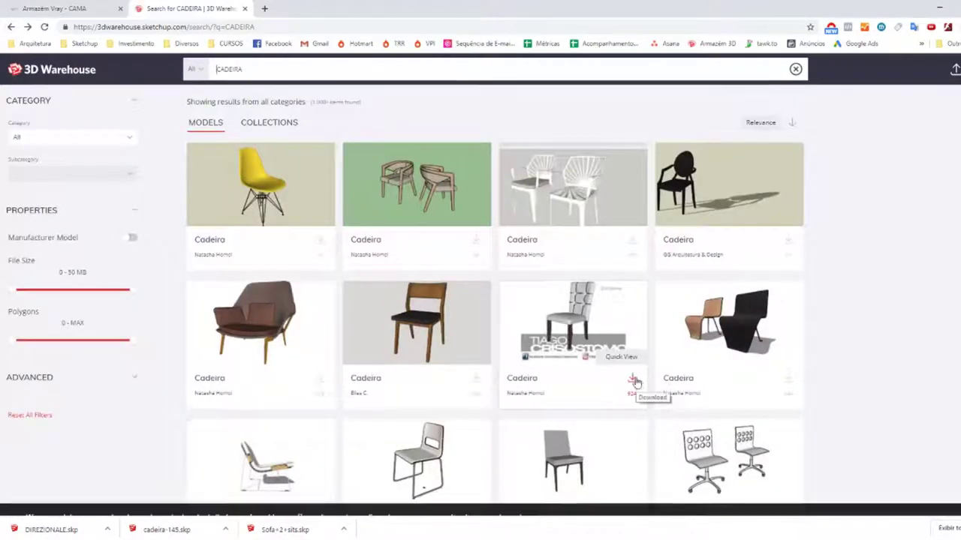
pyautogui.click(633, 383)
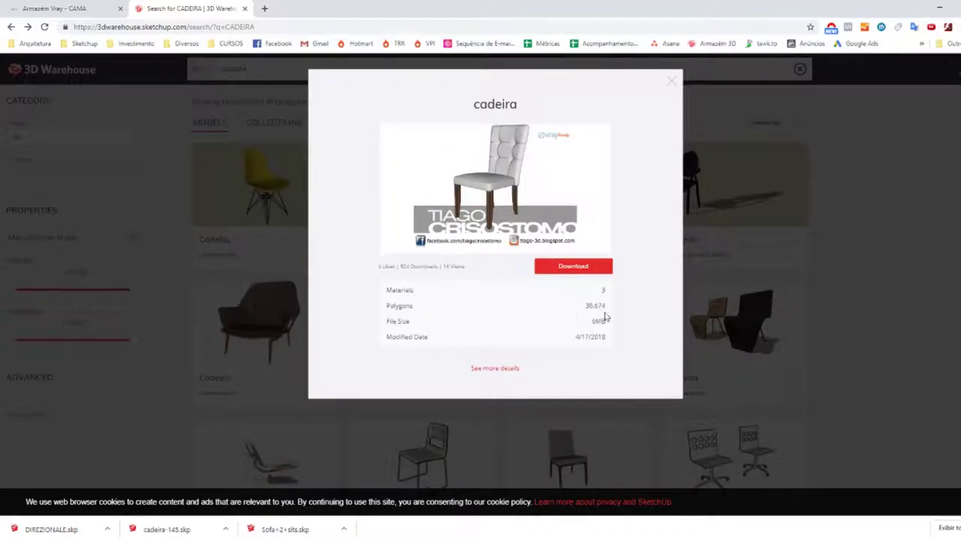
pyautogui.click(672, 84)
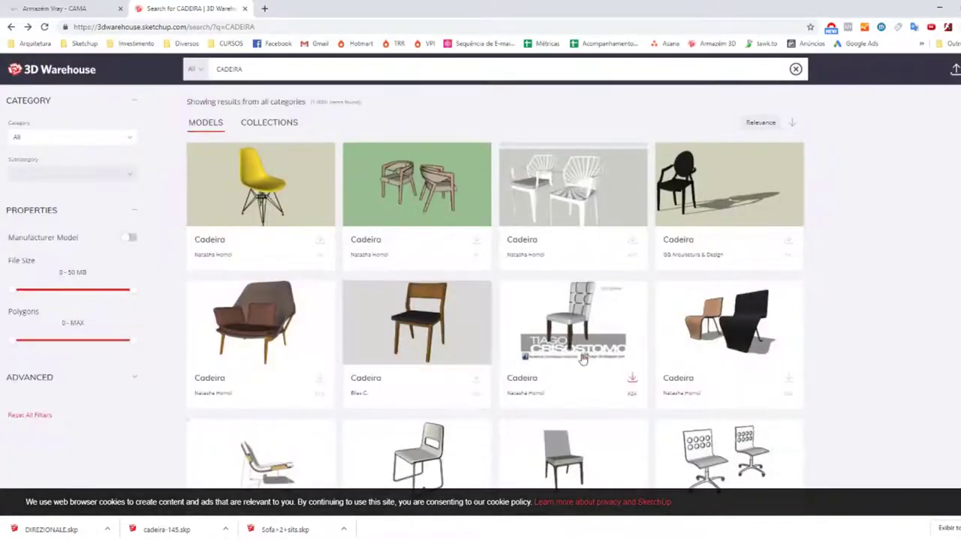
pyautogui.scroll(-3, 45, 451)
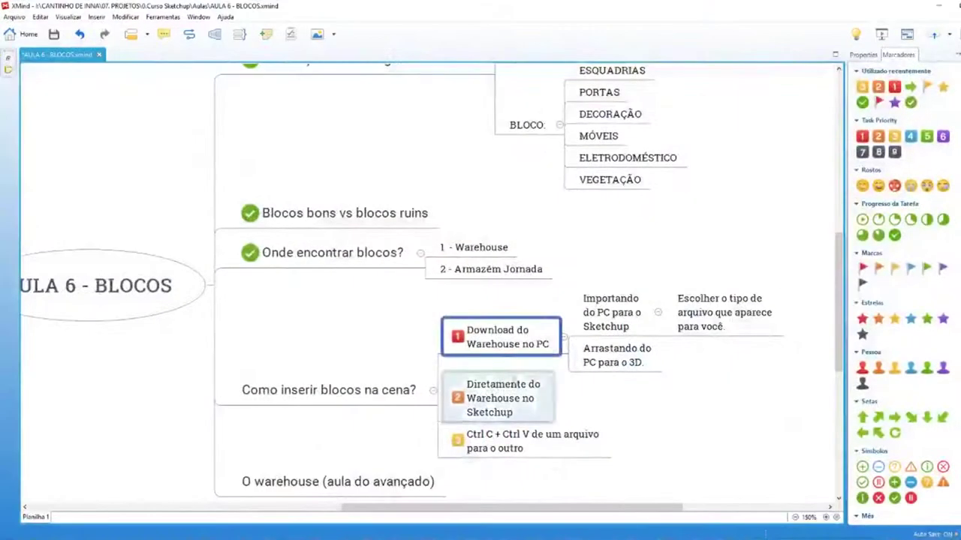
# Step: Give Importando do PC para o Sketchup priority 1 and Arrastando do PC para o 3D priority 2
pyautogui.click(687, 381)
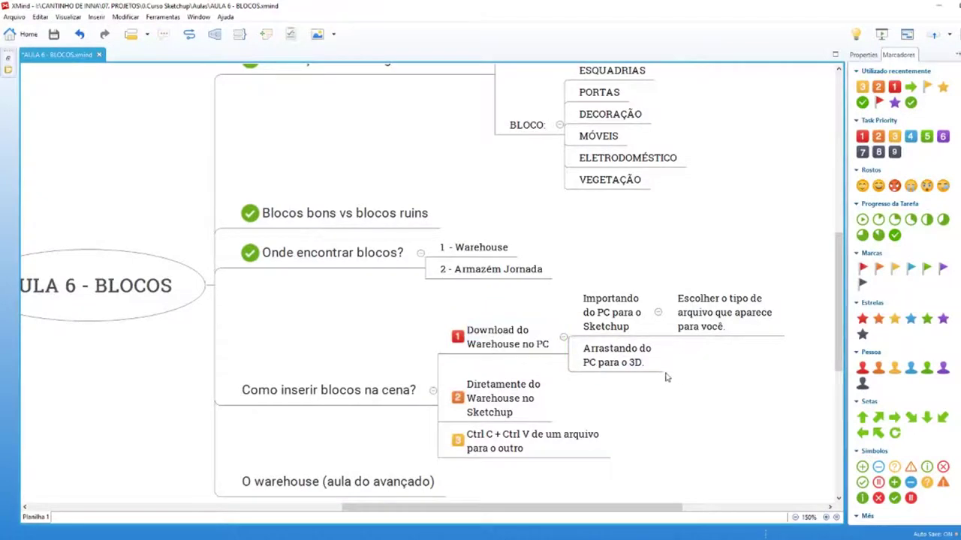
pyautogui.click(612, 312)
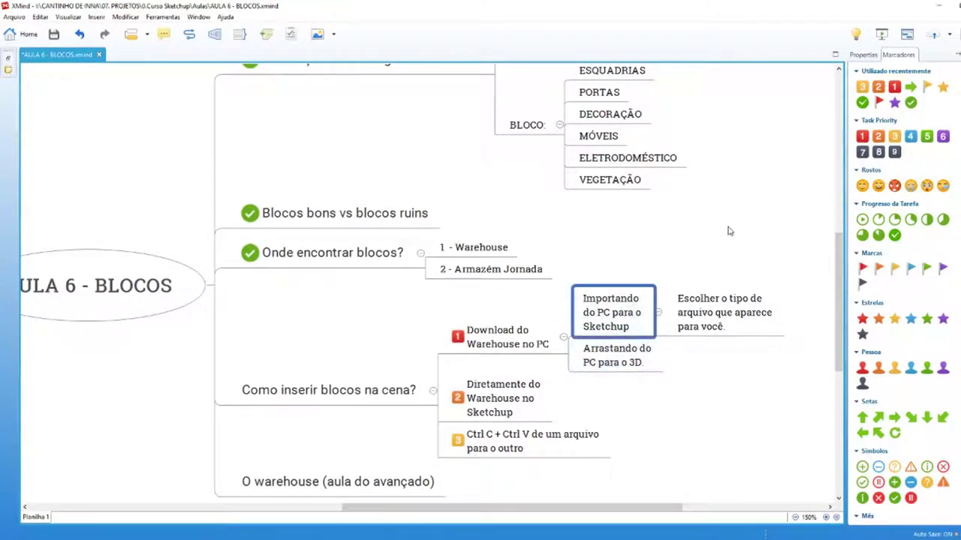
pyautogui.click(894, 87)
pyautogui.press('Down')
pyautogui.click(878, 87)
pyautogui.click(685, 411)
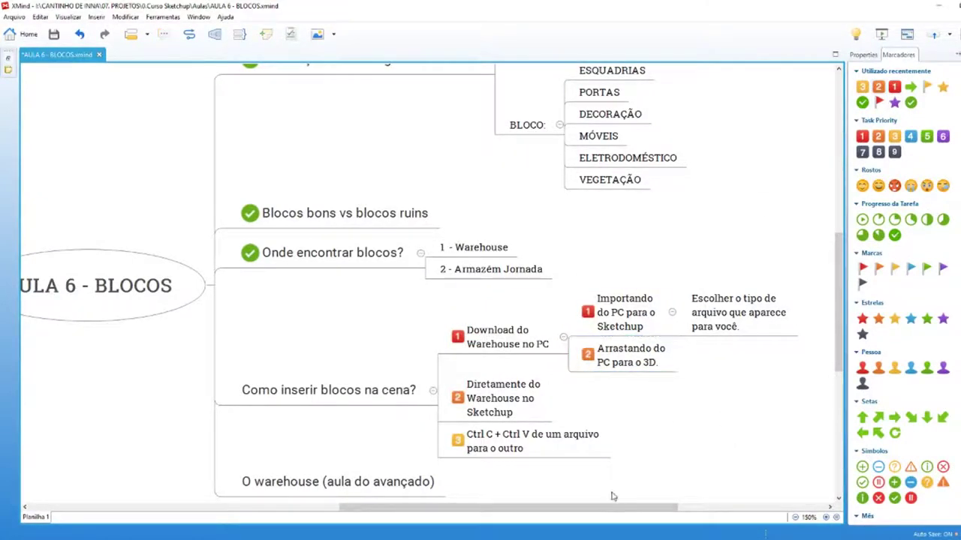
# Step: Switch to the untitled SketchUp model and orbit to look down at the ground
pyautogui.moveTo(612, 508); pyautogui.dragTo(666, 507)
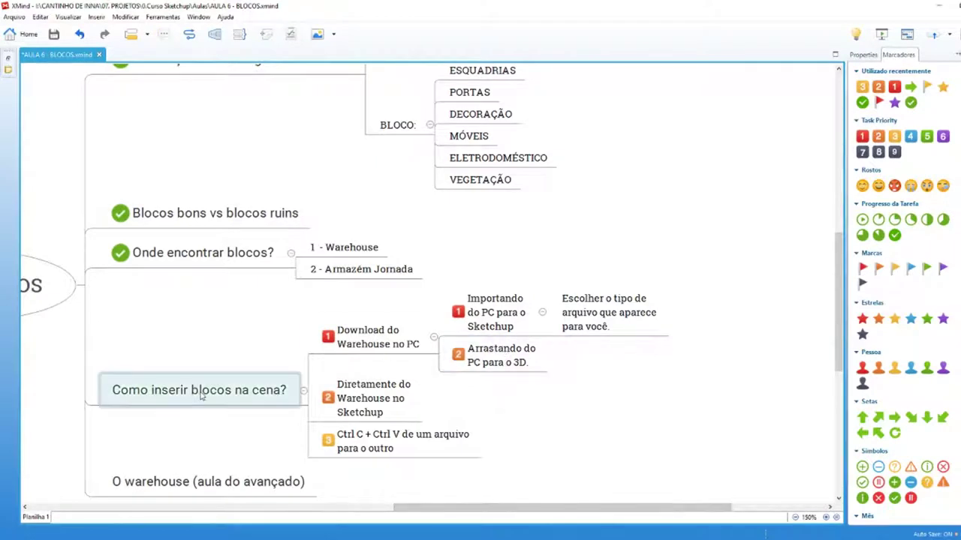
pyautogui.click(495, 318)
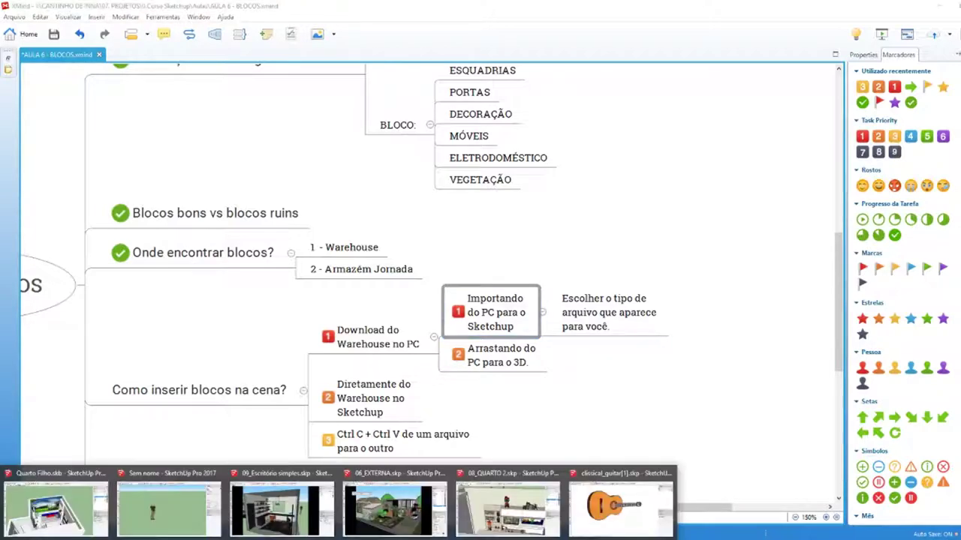
pyautogui.click(168, 503)
pyautogui.moveTo(266, 388)
pyautogui.mouseDown(button='middle')
pyautogui.moveTo(190, 460)
pyautogui.moveTo(305, 484)
pyautogui.moveTo(425, 339)
pyautogui.moveTo(283, 524)
pyautogui.mouseUp(button='middle')
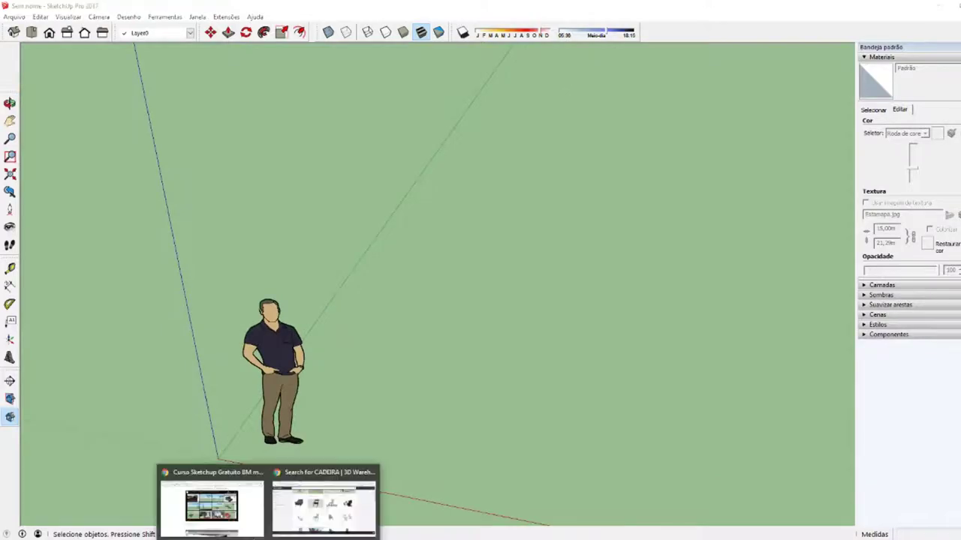
# Step: Check the 3D Warehouse and Armazém Vray tabs, then return to the untitled SketchUp model
pyautogui.click(332, 506)
pyautogui.click(60, 8)
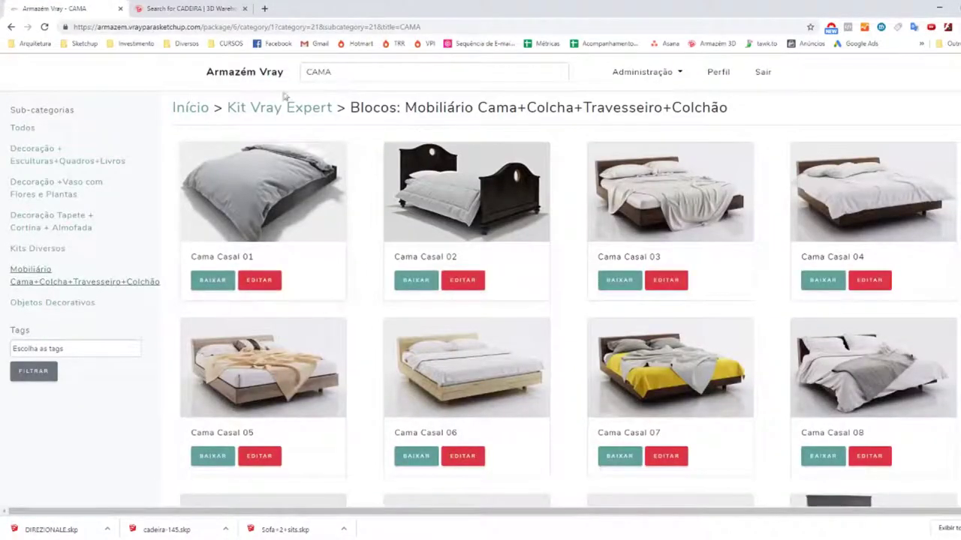
pyautogui.hotkey('ctrl', 'Tab')
pyautogui.scroll(2, 259, 239)
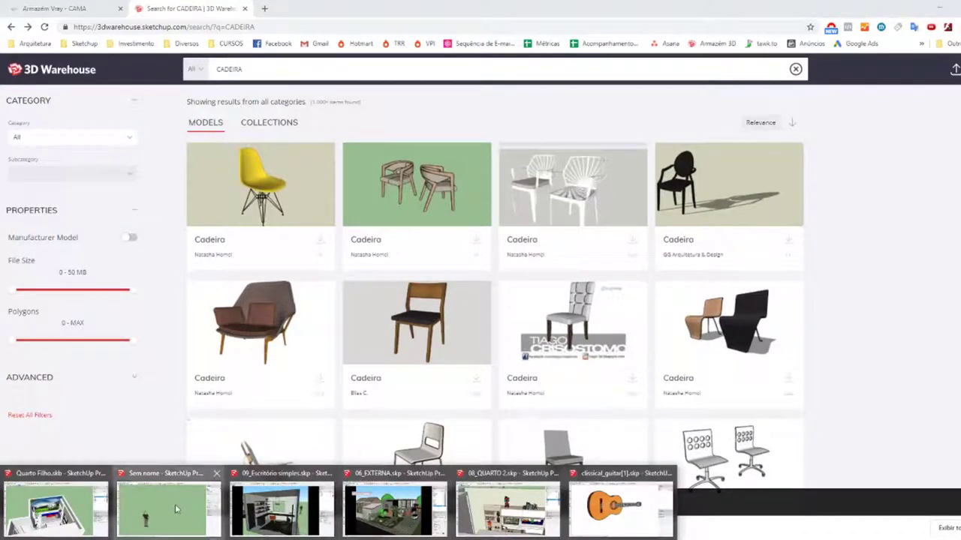
pyautogui.click(169, 510)
# Step: Import the Poltrona_25.skp armchair from the Poltrona folder
pyautogui.click(14, 16)
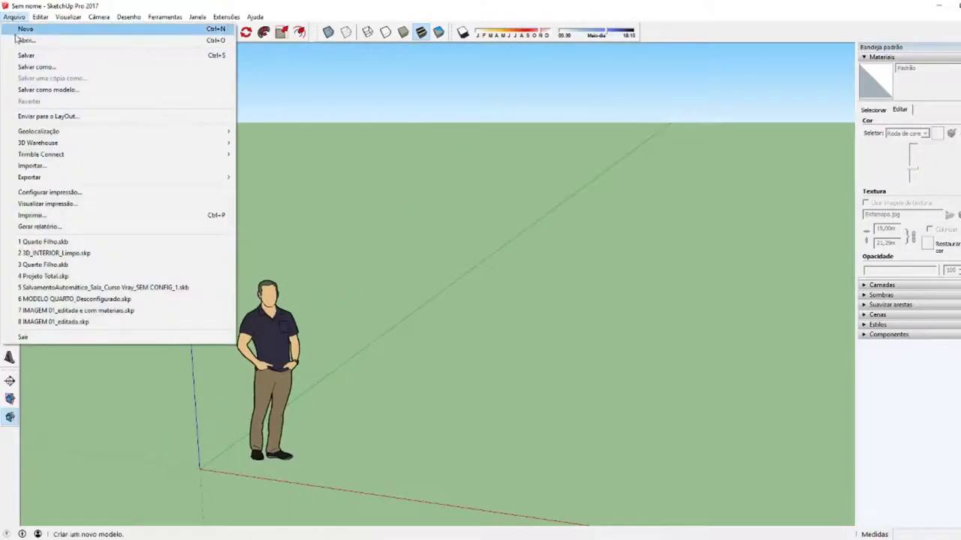
pyautogui.click(45, 165)
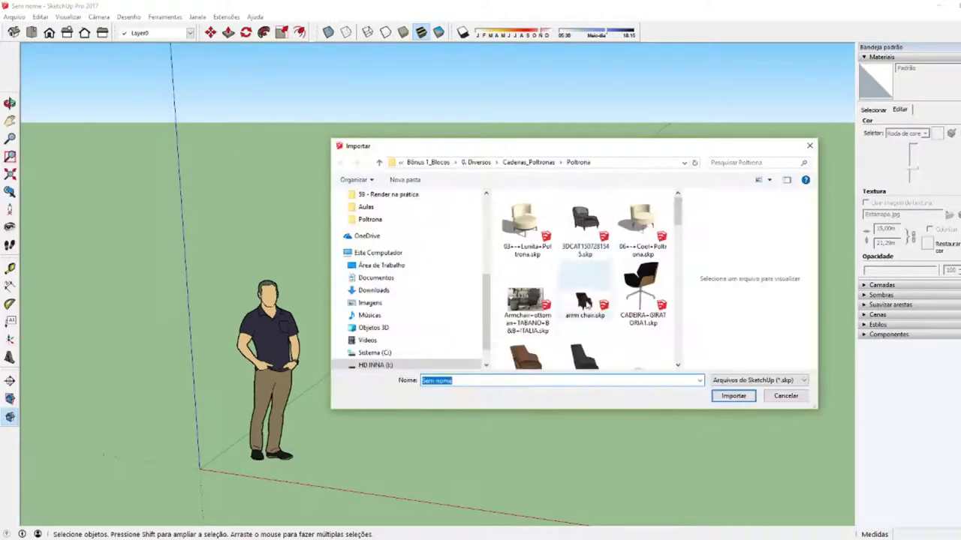
pyautogui.scroll(-3, 601, 322)
pyautogui.scroll(2, 600, 321)
pyautogui.scroll(-3, 601, 321)
pyautogui.scroll(-3, 596, 300)
pyautogui.scroll(-3, 597, 300)
pyautogui.scroll(-3, 604, 285)
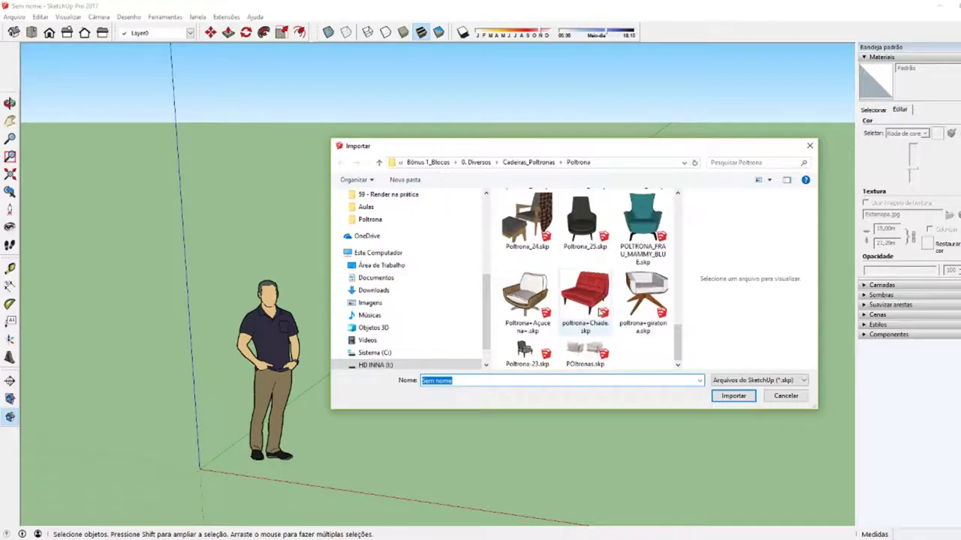
pyautogui.scroll(5, 602, 311)
pyautogui.scroll(10, 608, 304)
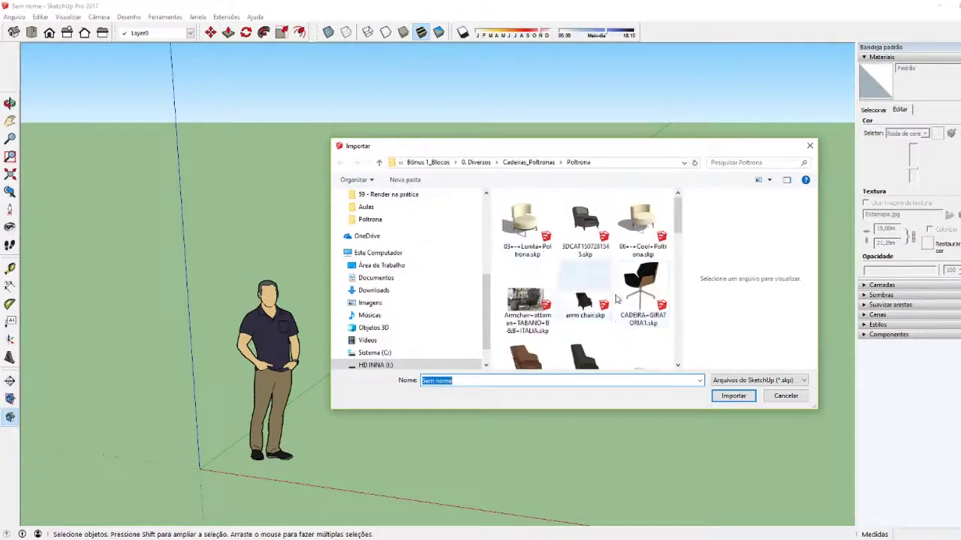
pyautogui.scroll(-3, 612, 301)
pyautogui.scroll(-3, 614, 302)
pyautogui.scroll(-3, 611, 301)
pyautogui.scroll(-3, 631, 304)
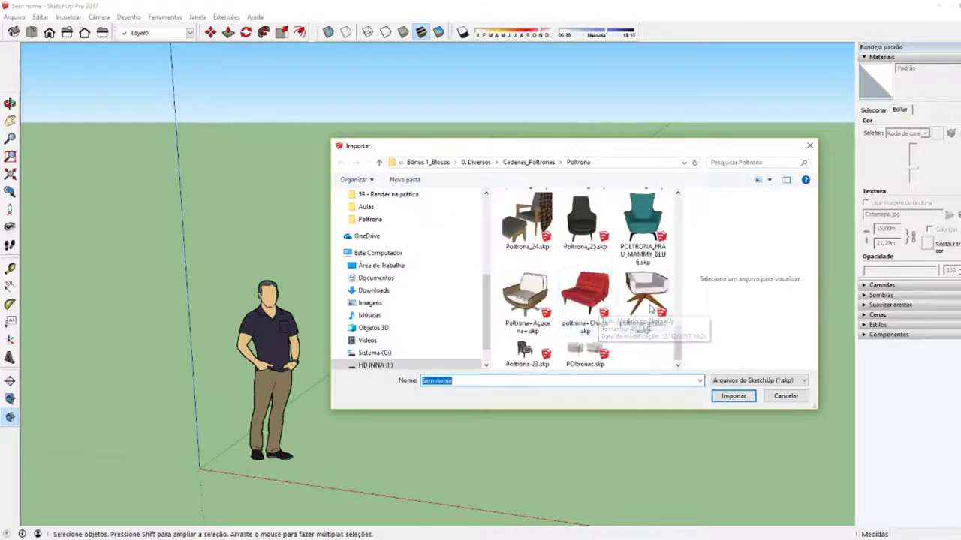
pyautogui.scroll(2, 650, 308)
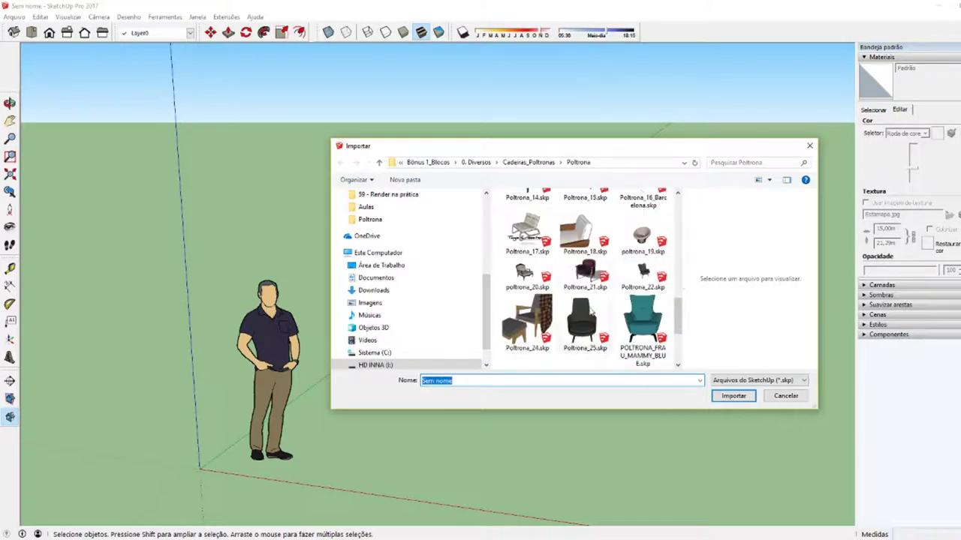
pyautogui.click(591, 310)
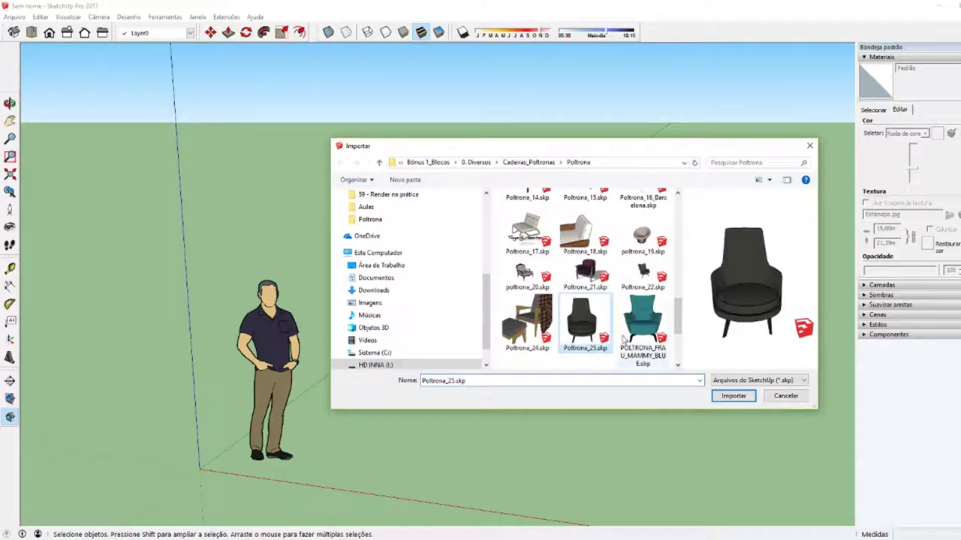
pyautogui.click(716, 403)
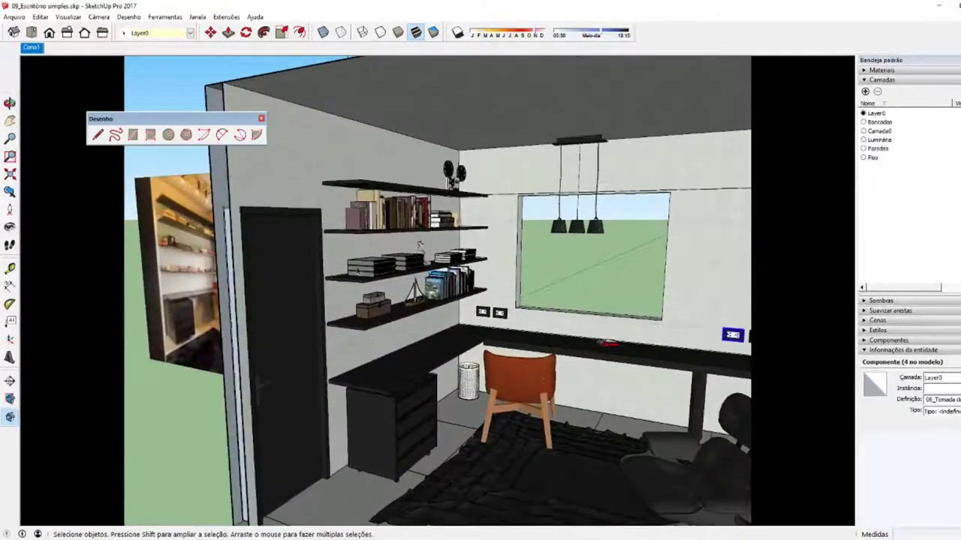
# Step: Import CADEIRA-GIRATORIA1.skp from the Poltrona folder into the office model
pyautogui.click(13, 16)
pyautogui.click(512, 235)
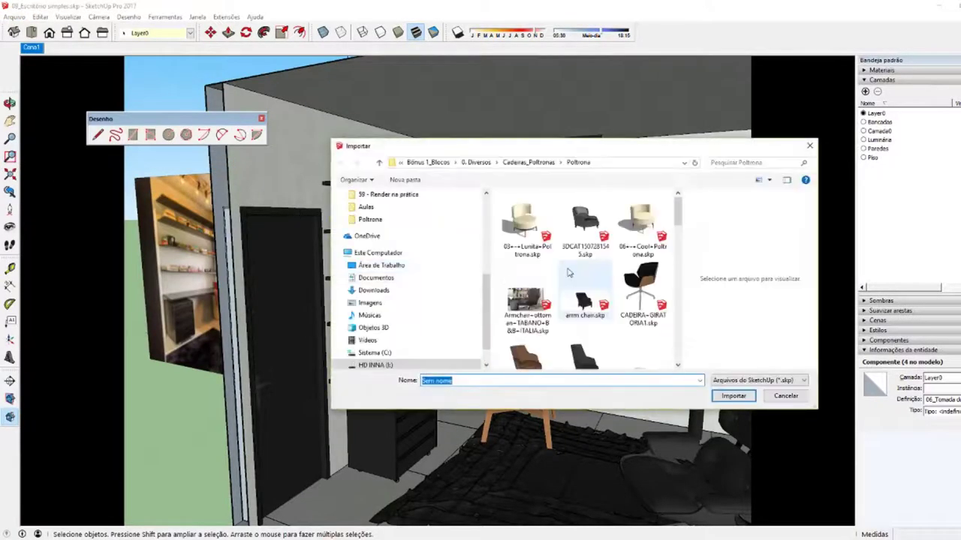
pyautogui.click(665, 289)
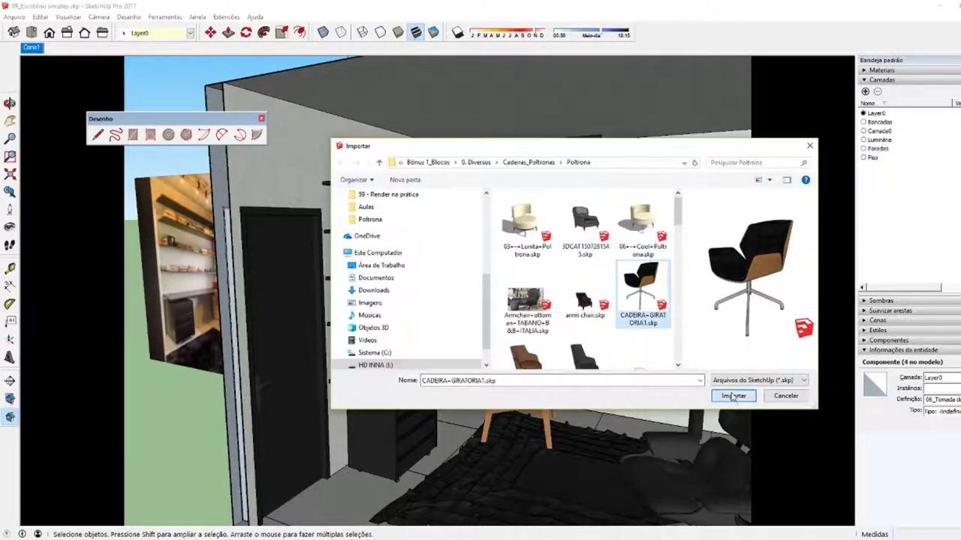
pyautogui.click(732, 397)
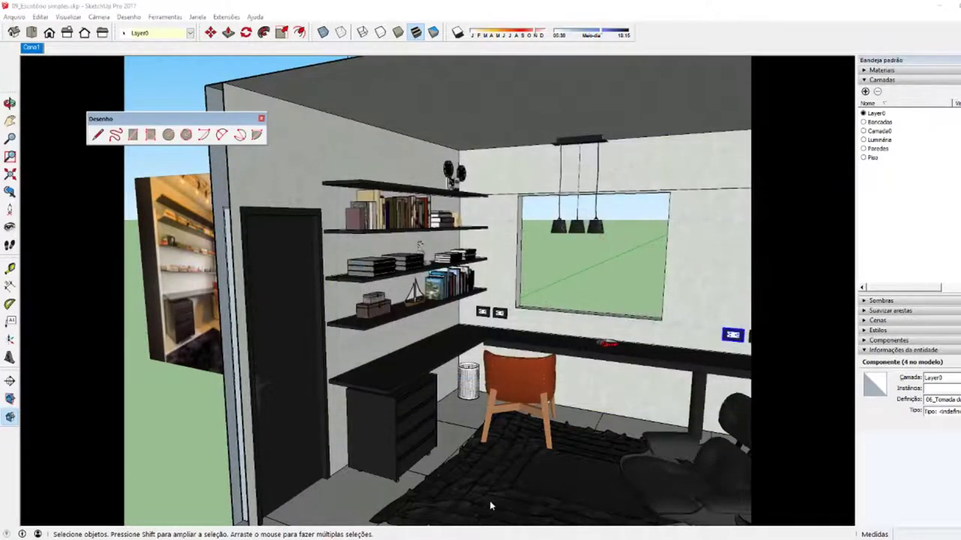
# Step: Place the imported swivel chair on the rug near the orange chair
pyautogui.click(473, 466)
pyautogui.moveTo(473, 466)
pyautogui.mouseDown(button='middle')
pyautogui.moveTo(626, 450)
pyautogui.moveTo(476, 415)
pyautogui.moveTo(566, 402)
pyautogui.mouseUp(button='middle')
pyautogui.press('m')
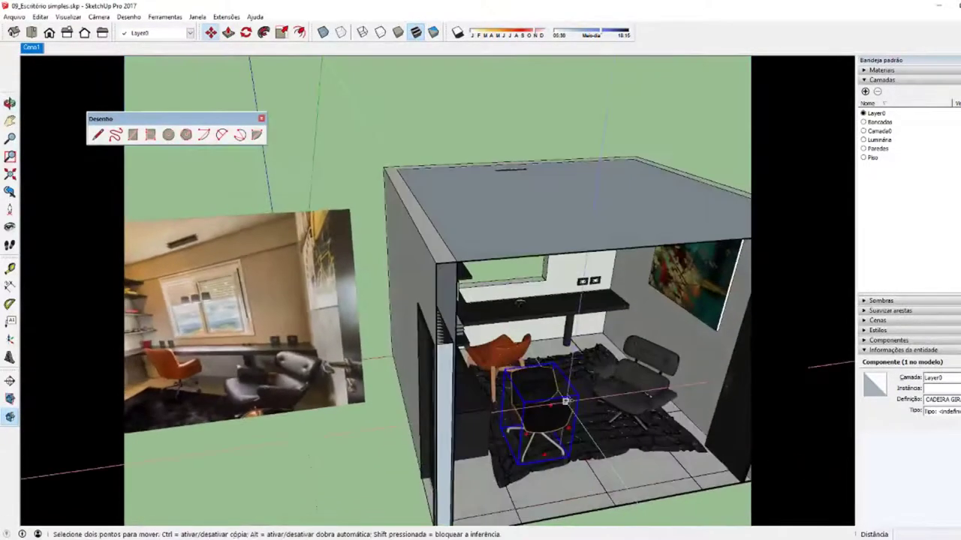
pyautogui.scroll(3, 567, 402)
pyautogui.scroll(3, 510, 367)
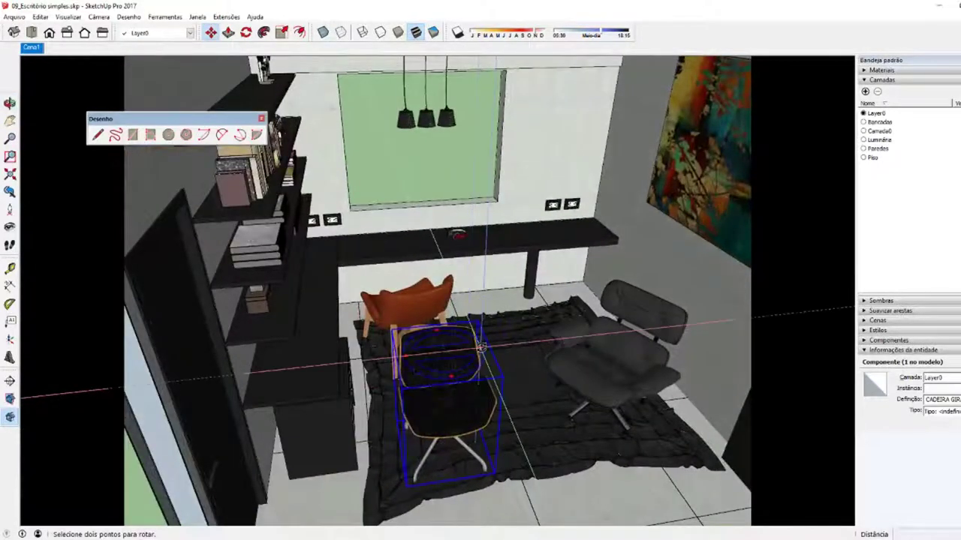
# Step: Rotate the swivel chair toward the desk, keep its original size, and orbit to a frontal view
pyautogui.click(481, 346)
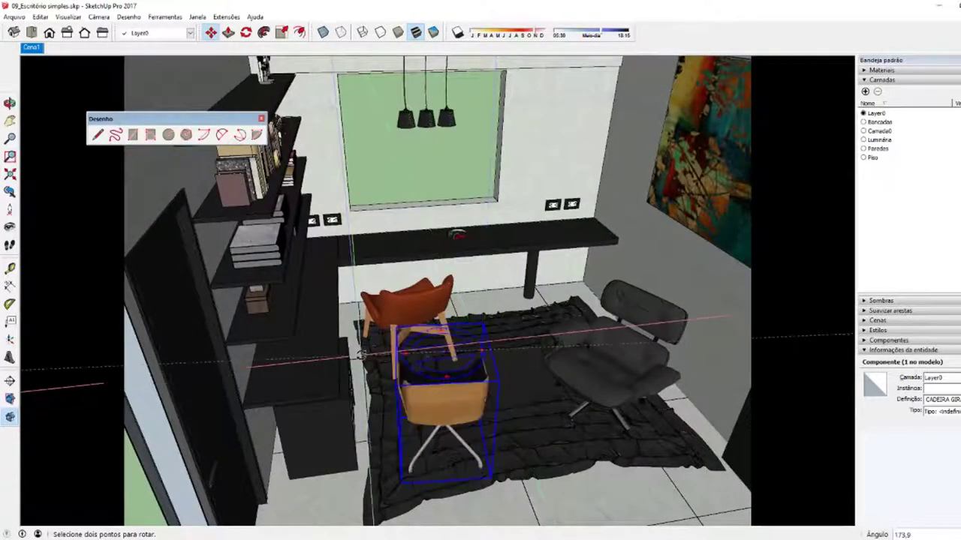
pyautogui.click(468, 372)
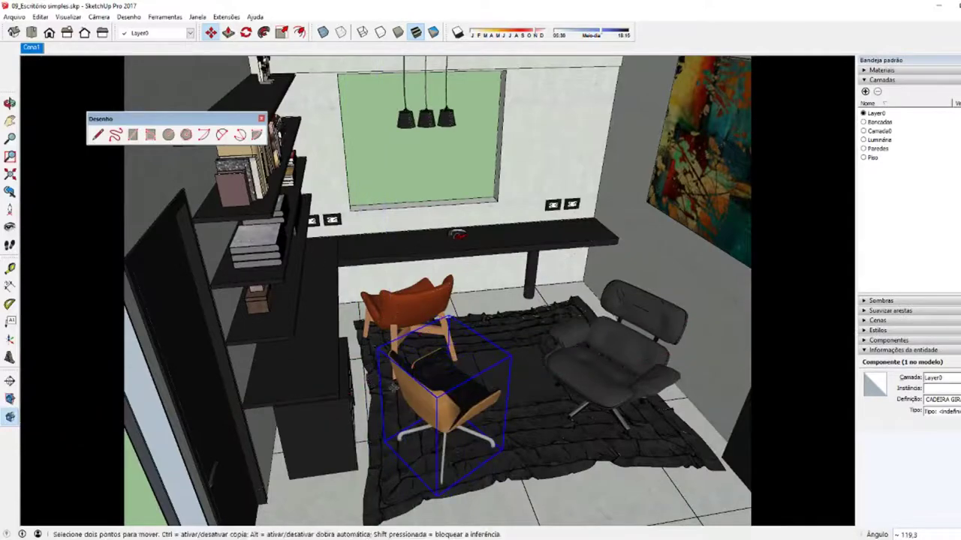
pyautogui.moveTo(468, 373); pyautogui.dragTo(635, 366, button='middle')
pyautogui.press('s')
pyautogui.click(440, 373)
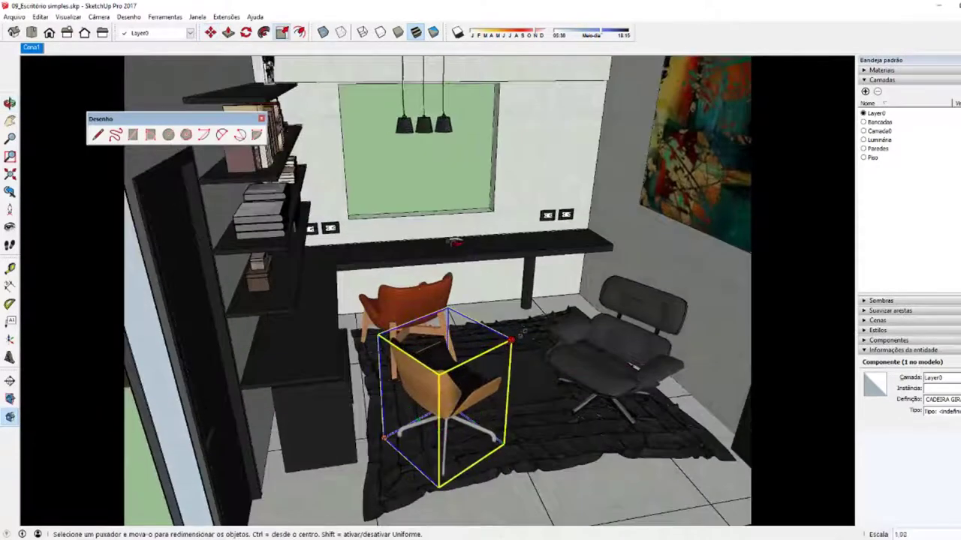
pyautogui.press('space')
pyautogui.scroll(-3, 465, 373)
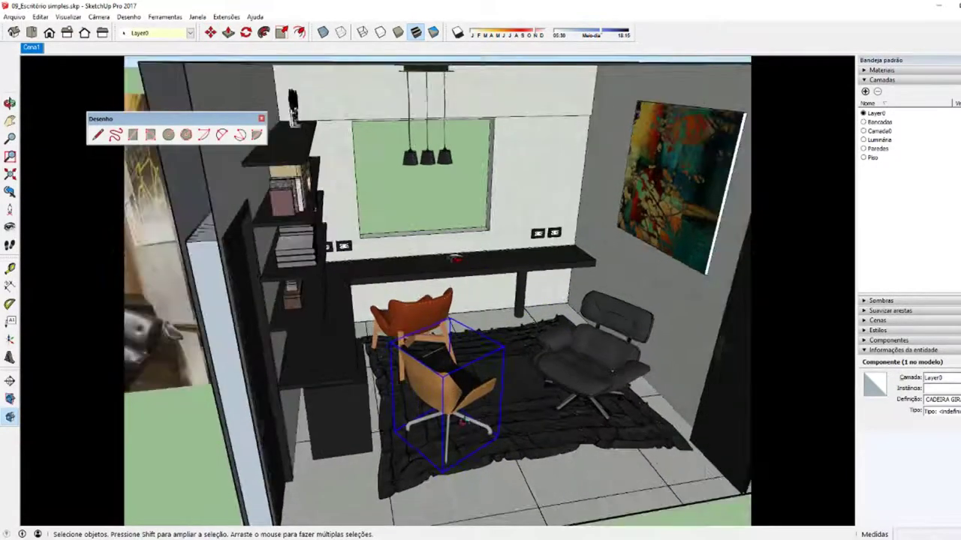
pyautogui.moveTo(465, 373); pyautogui.dragTo(818, 172, button='middle')
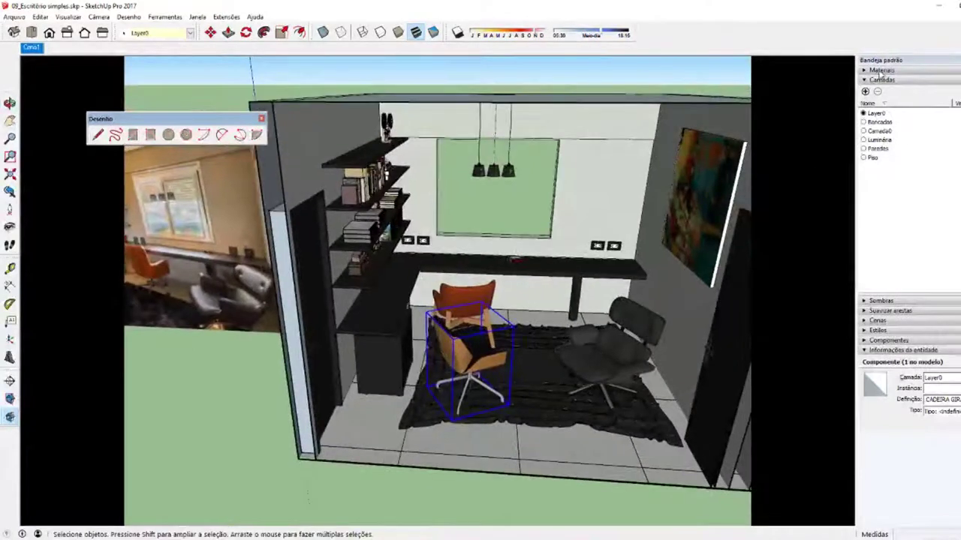
# Step: Sample the chair's MADEIRA1 material and open it for editing in the Materials tray
pyautogui.click(871, 70)
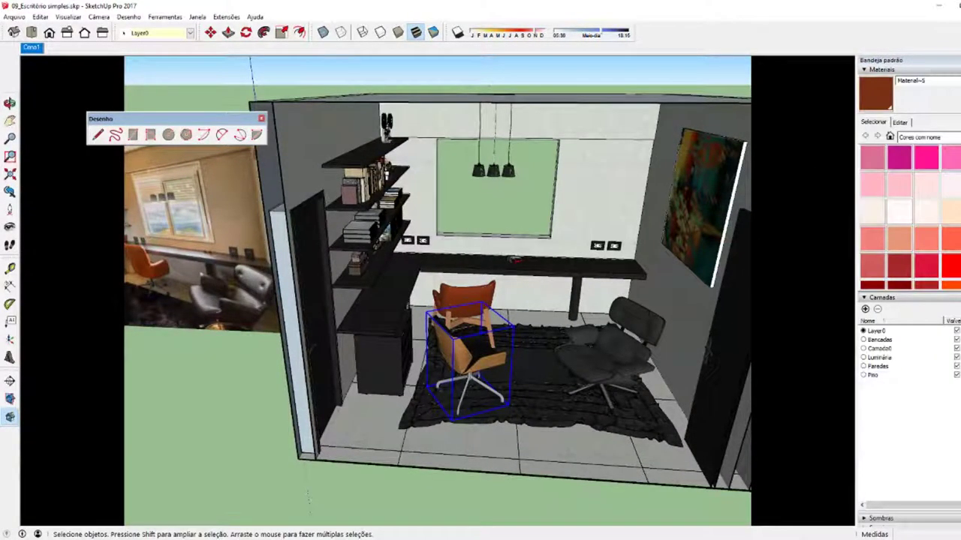
pyautogui.press('b')
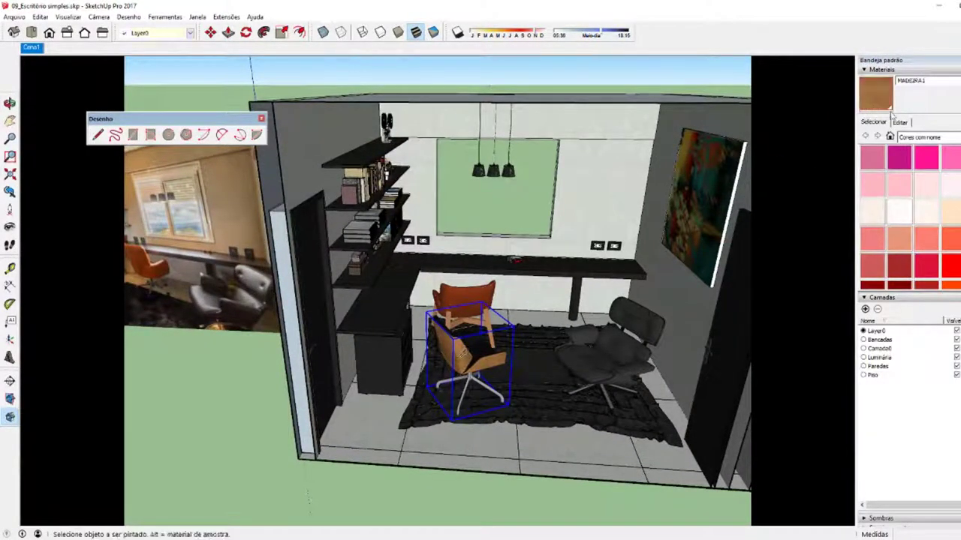
pyautogui.click(899, 122)
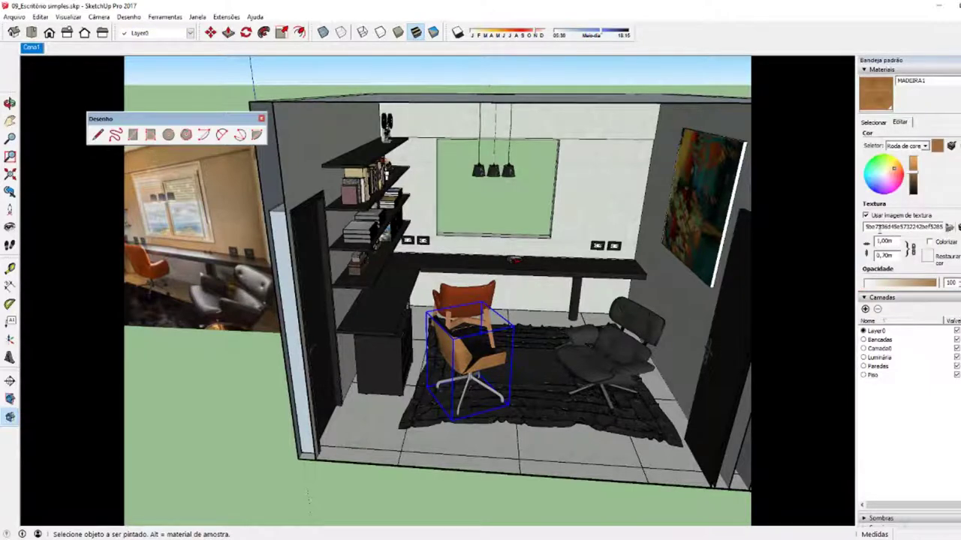
pyautogui.doubleClick(879, 228)
pyautogui.scroll(1, 403, 333)
pyautogui.scroll(1, 447, 342)
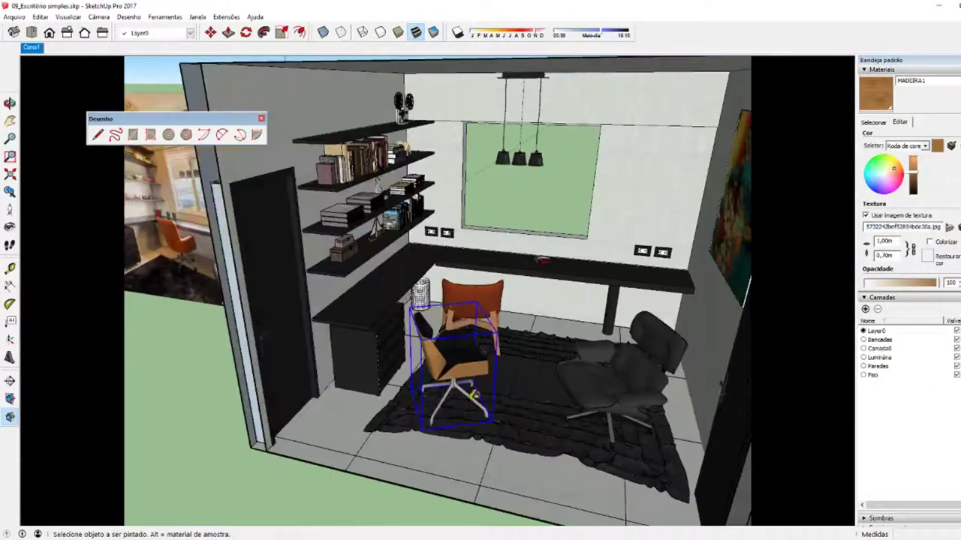
pyautogui.scroll(1, 448, 342)
# Step: Replace the material's texture with Couro 02.jpg from the Couro leather textures folder
pyautogui.click(949, 226)
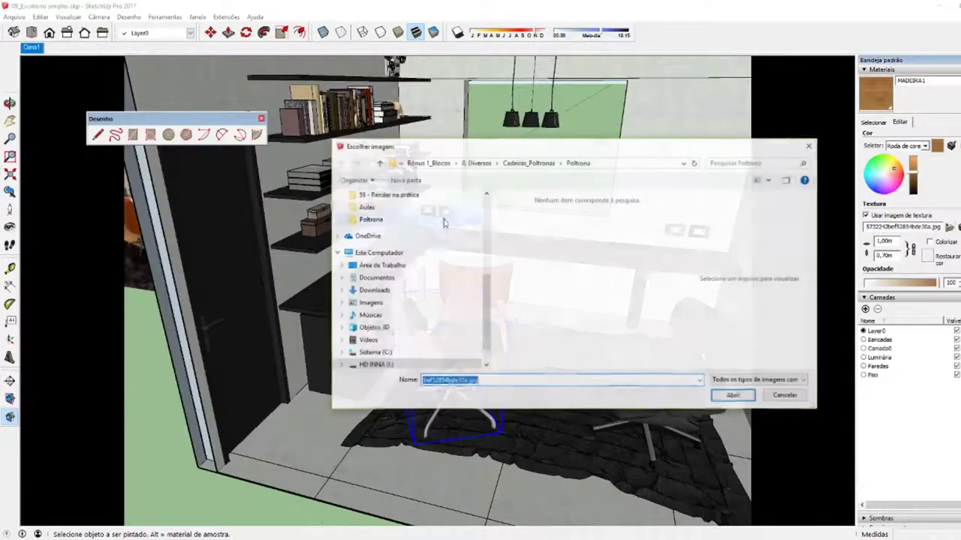
pyautogui.scroll(2, 414, 255)
pyautogui.scroll(2, 415, 255)
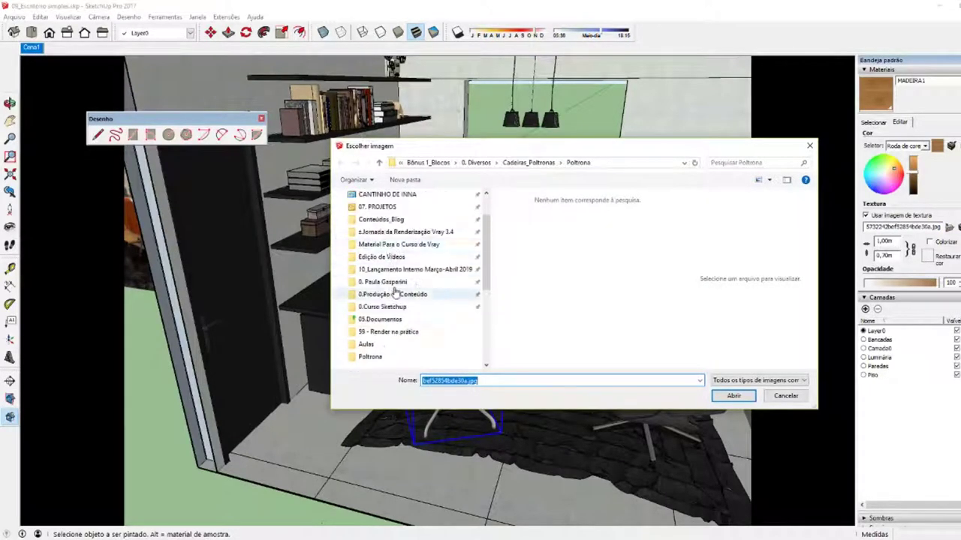
pyautogui.click(411, 257)
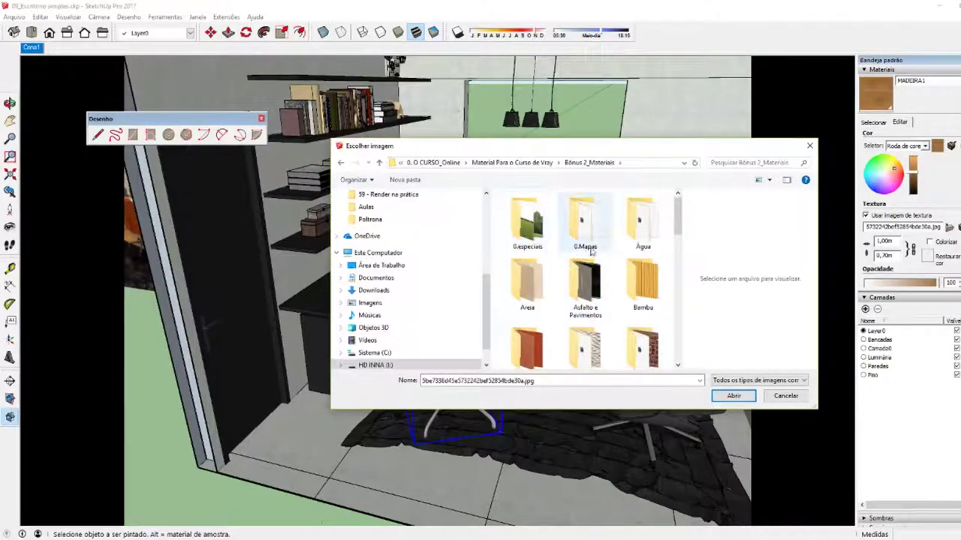
pyautogui.doubleClick(580, 347)
pyautogui.click(546, 163)
pyautogui.doubleClick(642, 330)
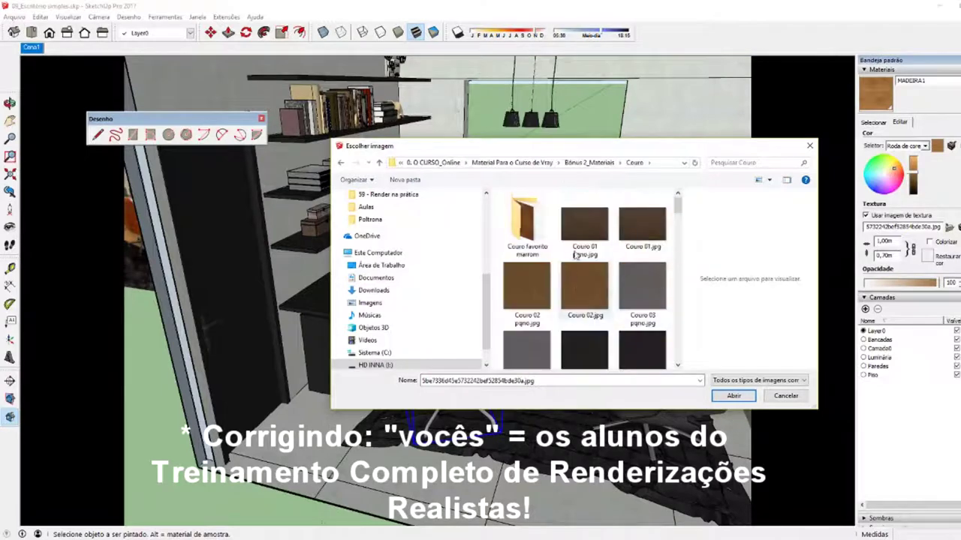
pyautogui.click(585, 293)
pyautogui.click(732, 397)
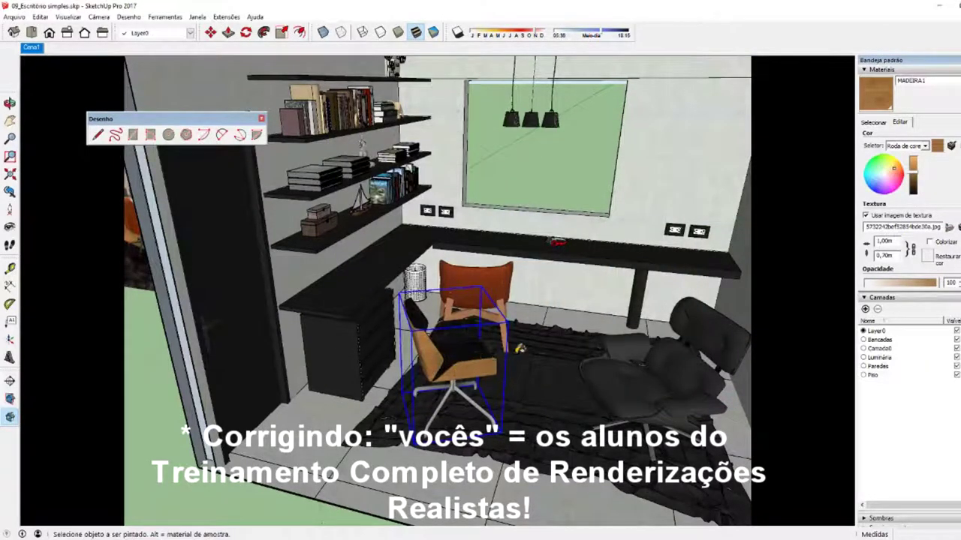
# Step: Scale the Couro 02 leather texture to 0,5 m wide
pyautogui.moveTo(518, 349); pyautogui.dragTo(389, 373, button='middle')
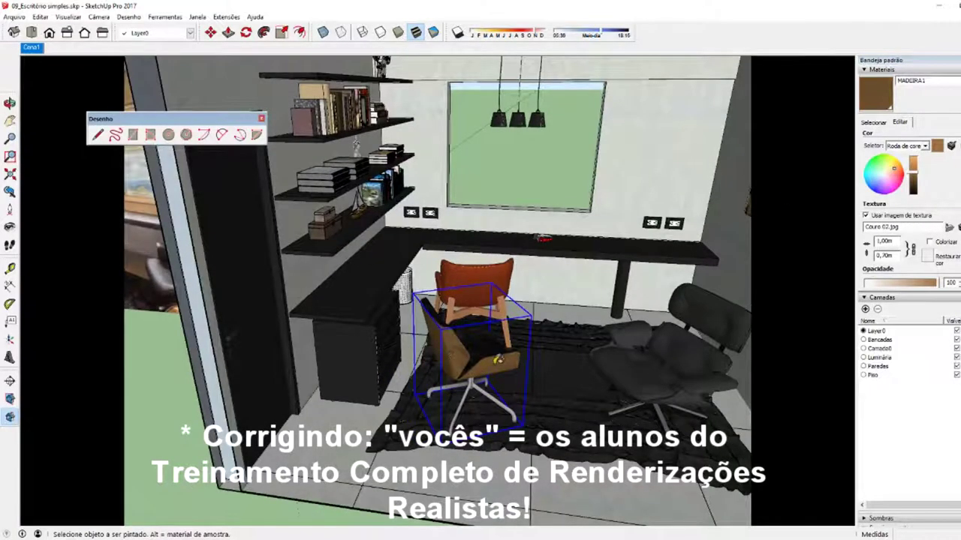
pyautogui.press('space')
pyautogui.scroll(5, 475, 371)
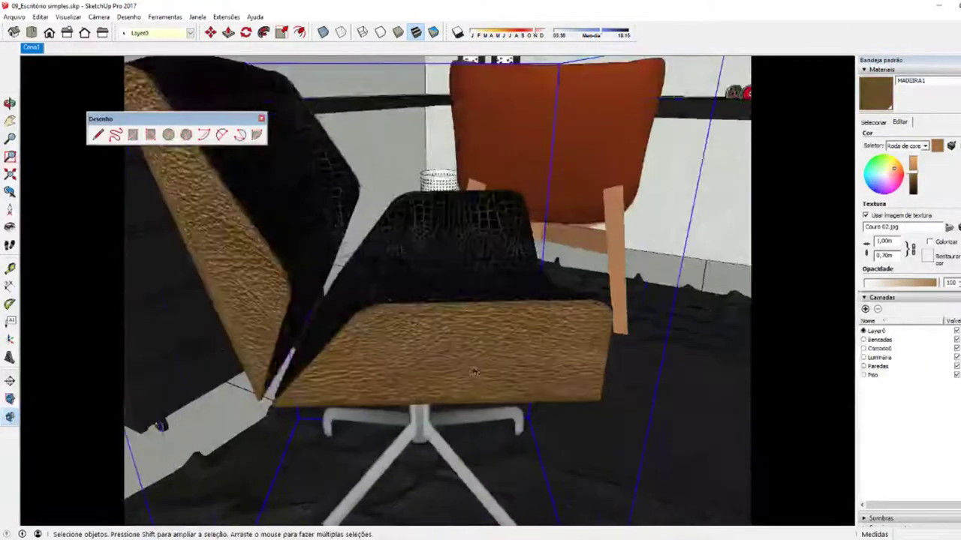
pyautogui.moveTo(474, 370); pyautogui.dragTo(759, 120, button='middle')
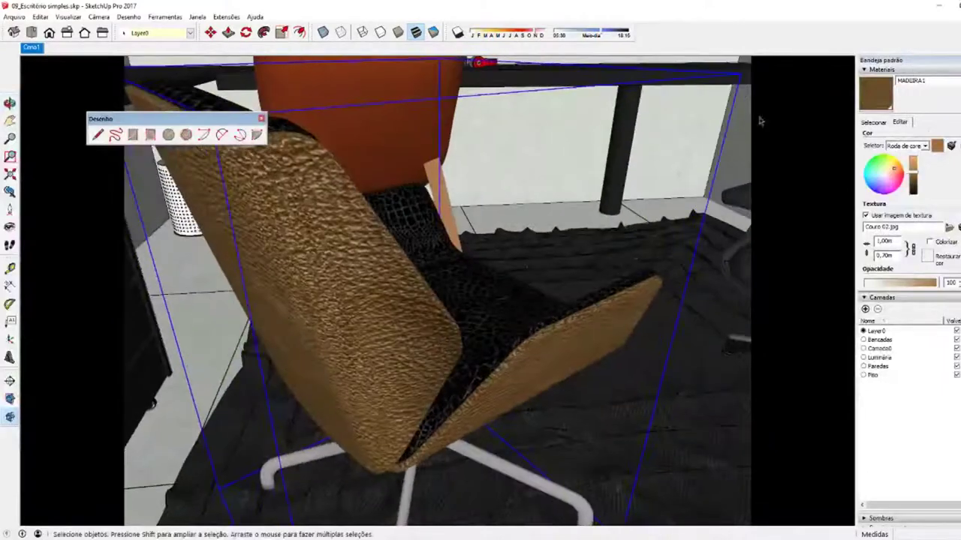
pyautogui.click(889, 241)
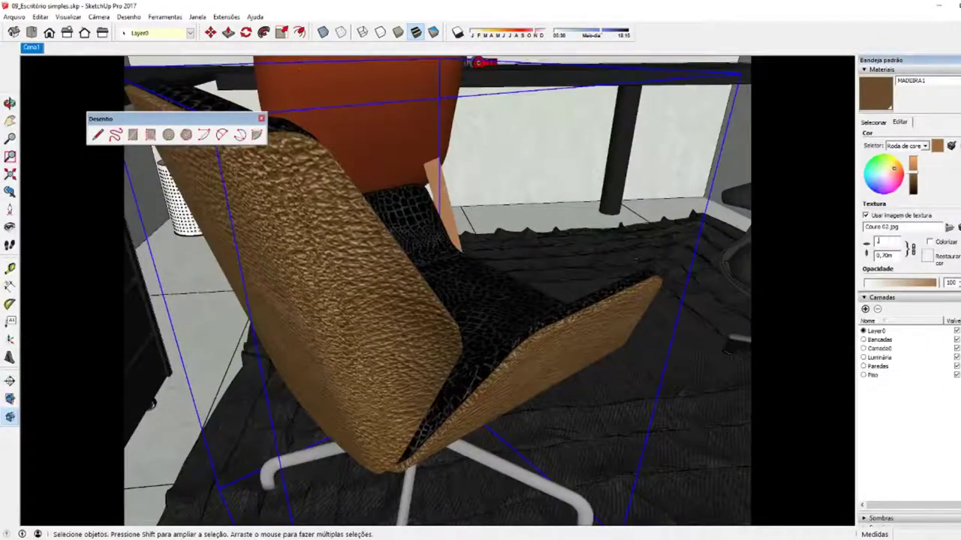
pyautogui.write('0,5')
pyautogui.press('Return')
# Step: Orbit out to a higher, frontal view of the whole room
pyautogui.moveTo(647, 254); pyautogui.dragTo(423, 333, button='middle')
pyautogui.scroll(-5, 422, 333)
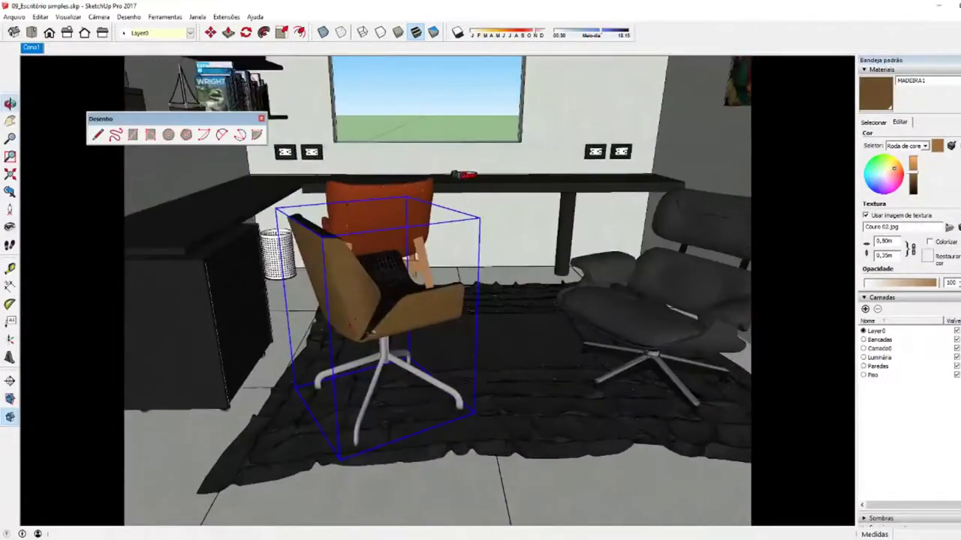
pyautogui.scroll(-5, 345, 323)
pyautogui.moveTo(345, 324); pyautogui.dragTo(342, 382, button='middle')
pyautogui.scroll(3, 403, 382)
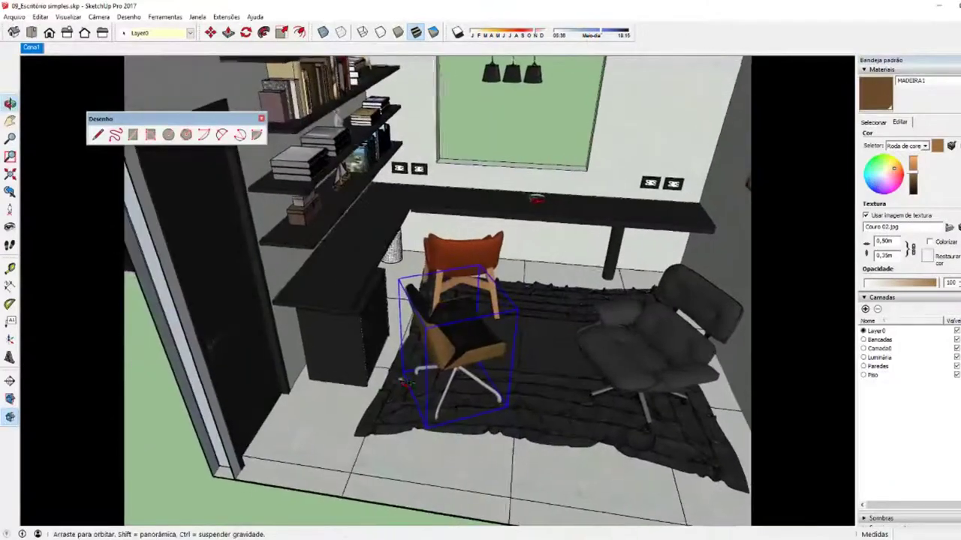
pyautogui.moveTo(403, 382); pyautogui.dragTo(384, 385, button='middle')
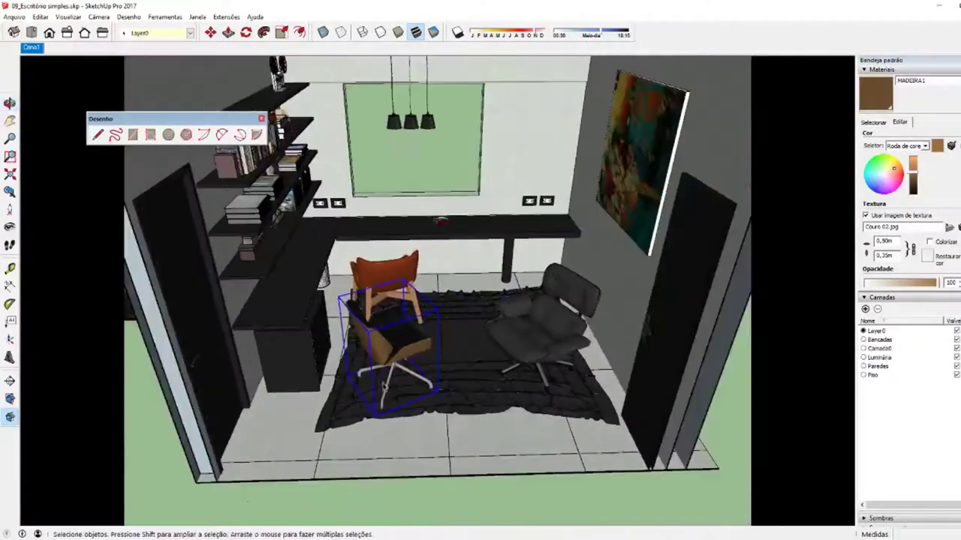
pyautogui.click(14, 16)
pyautogui.click(64, 166)
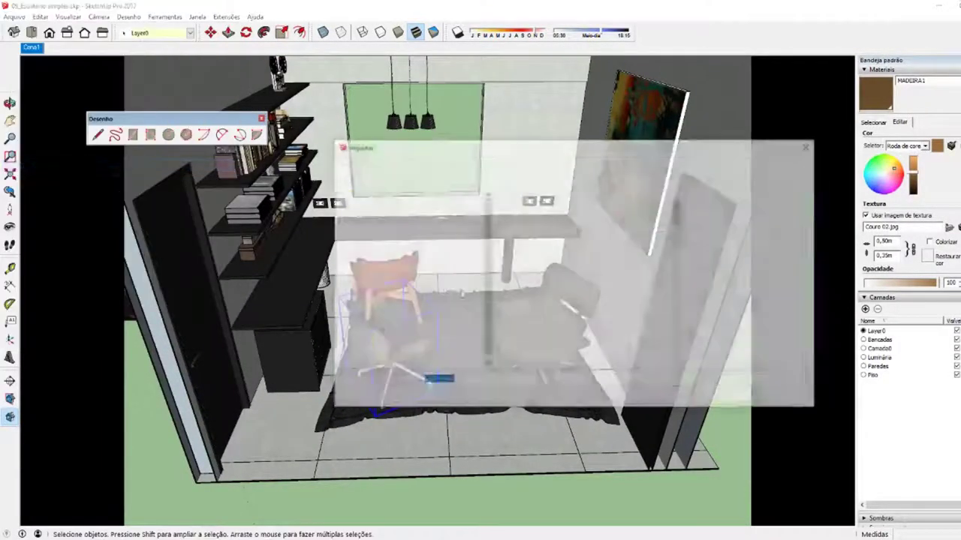
pyautogui.click(726, 382)
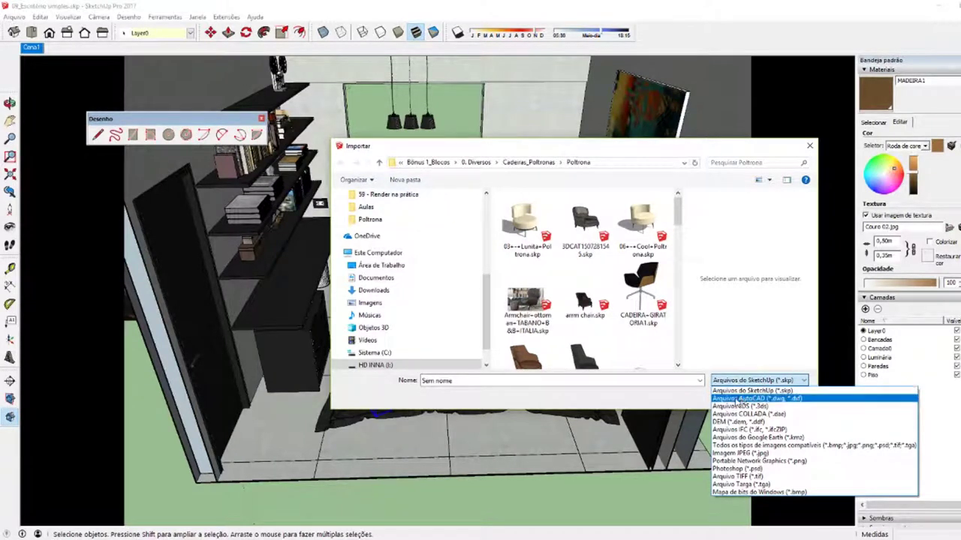
pyautogui.click(730, 398)
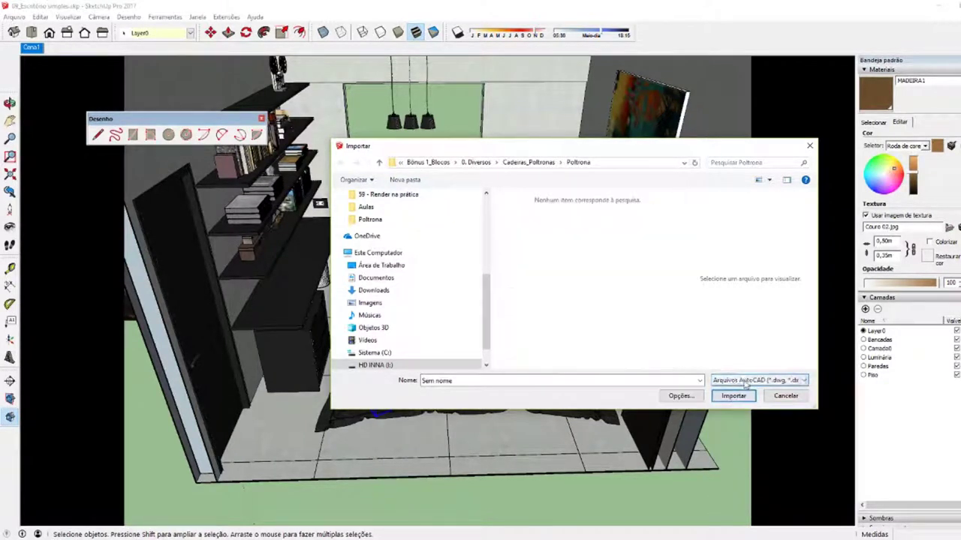
pyautogui.click(740, 381)
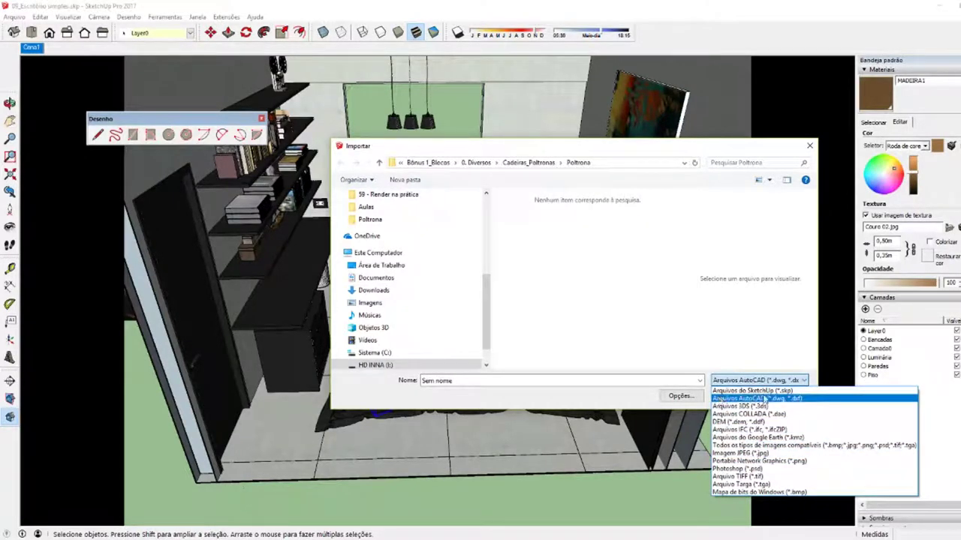
pyautogui.click(770, 390)
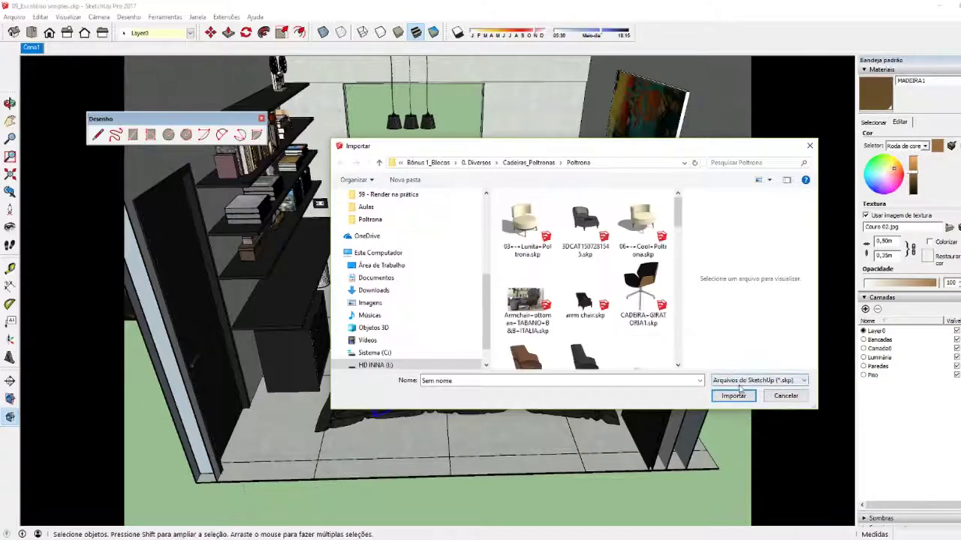
pyautogui.click(786, 396)
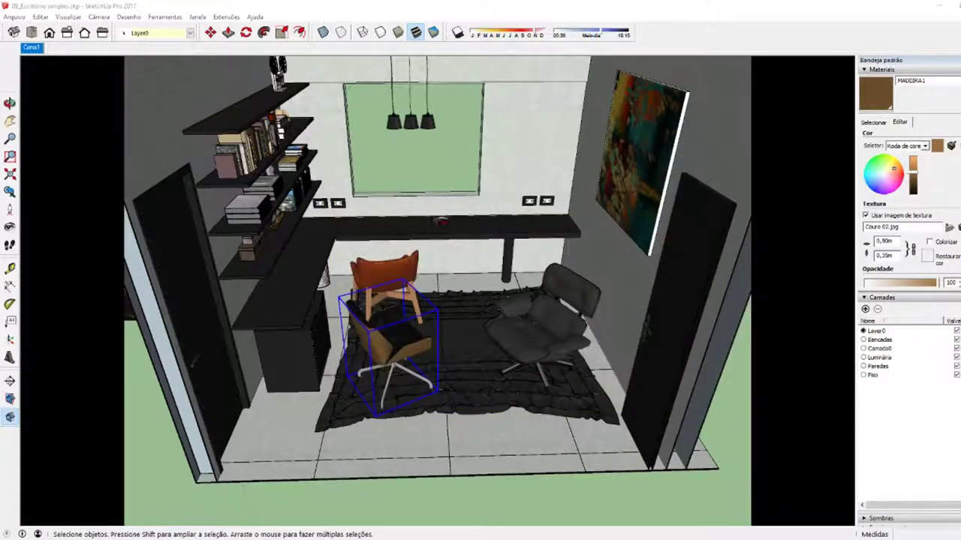
# Step: Bring up the 'Sem nome' model and orbit around the armchair and two figures, checking the mind map
pyautogui.click(206, 530)
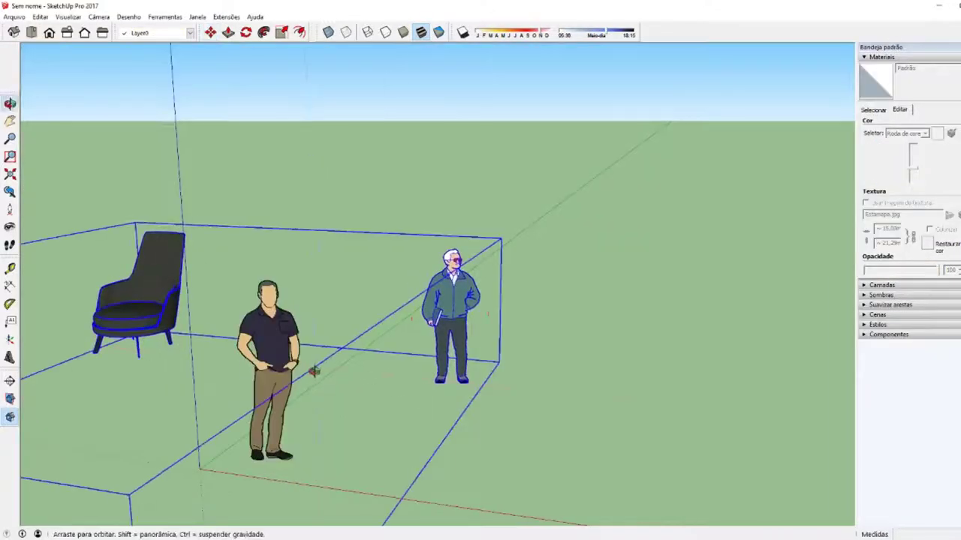
pyautogui.scroll(-5, 192, 386)
pyautogui.moveTo(193, 368); pyautogui.dragTo(483, 335, button='middle')
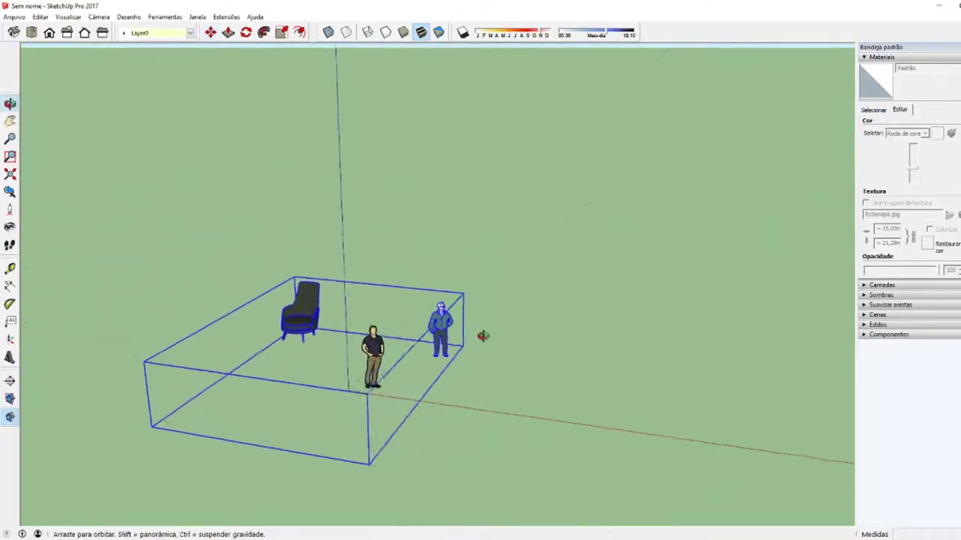
pyautogui.hotkey('alt', 'Tab')
pyautogui.click(487, 361)
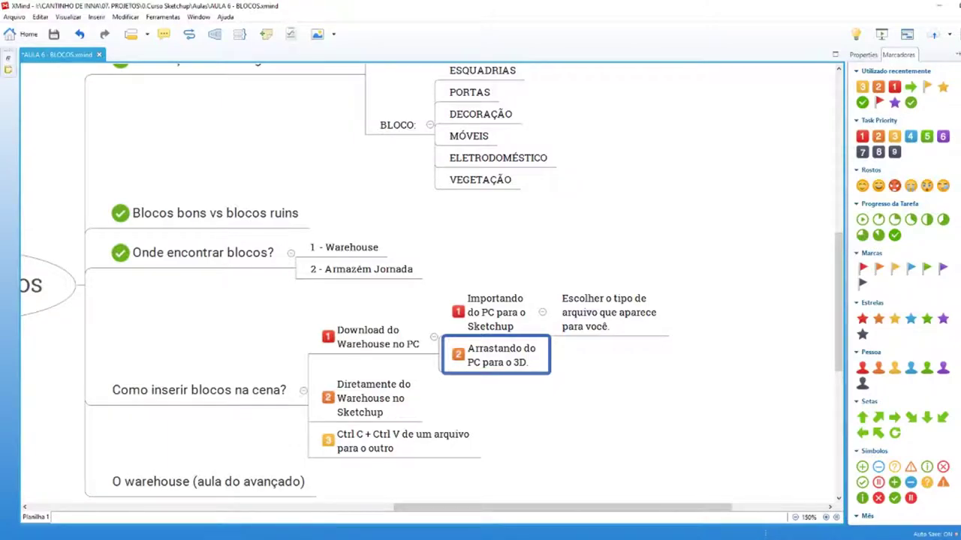
pyautogui.click(190, 518)
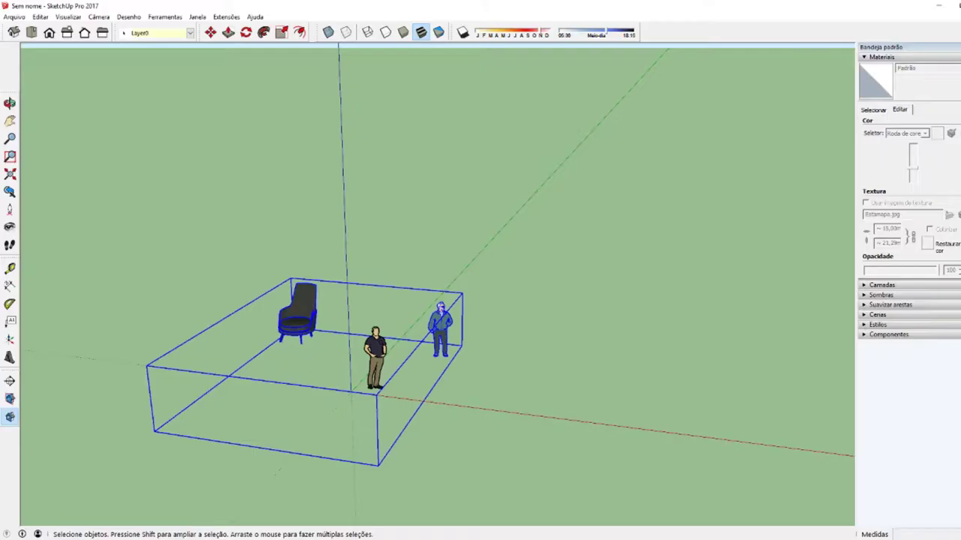
# Step: Open the block-images folder in Explorer and select classical_guitar(1).skp
pyautogui.click(400, 504)
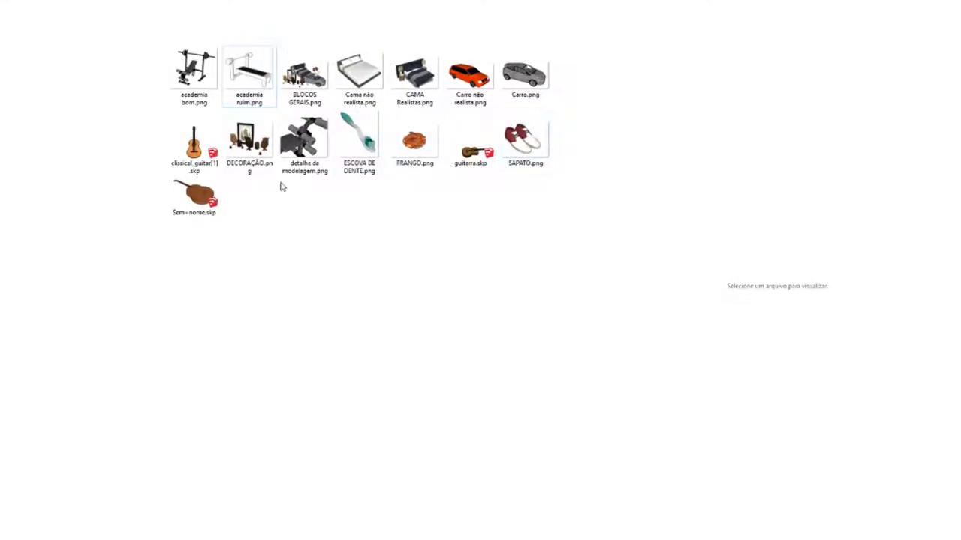
pyautogui.click(188, 168)
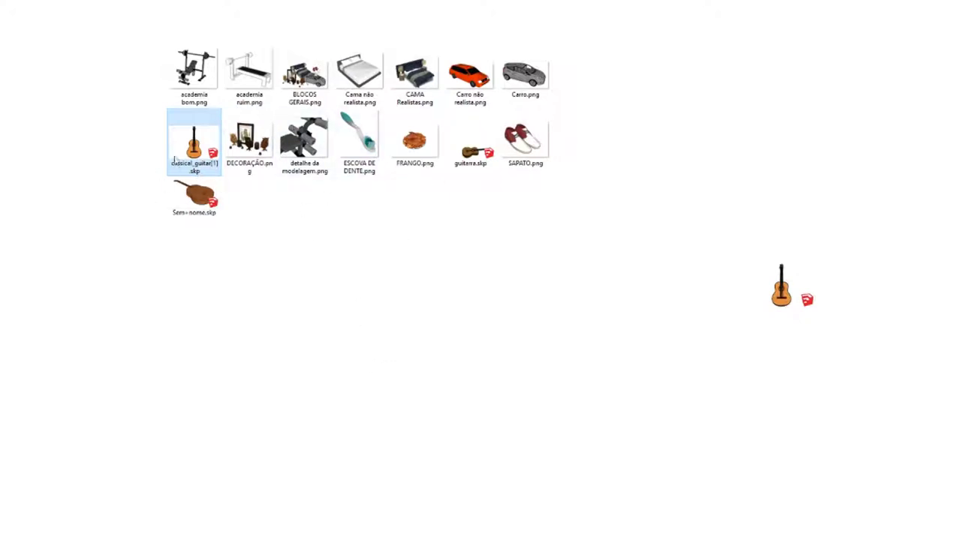
# Step: Drag classical_guitar(1).skp from Explorer into the untitled SketchUp model
pyautogui.moveTo(291, 531)
pyautogui.click(190, 523)
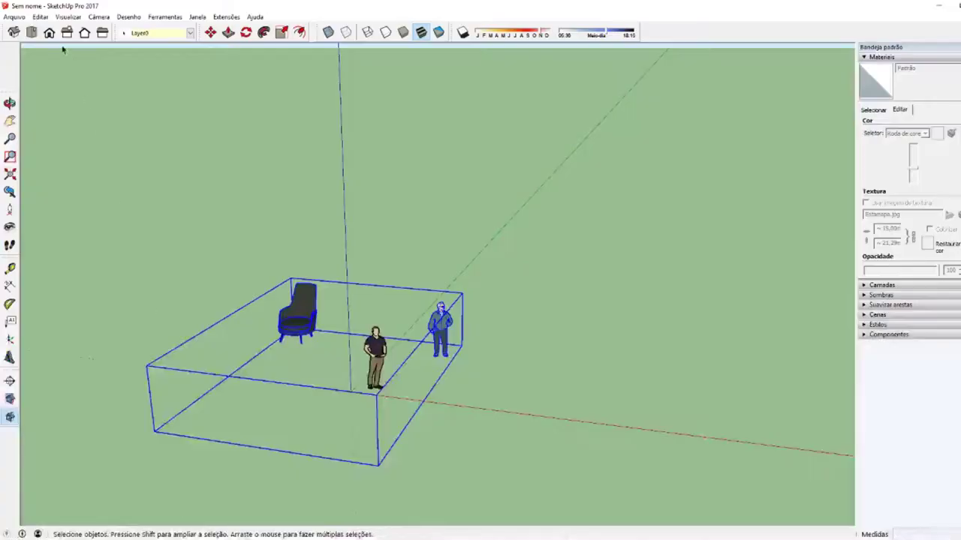
pyautogui.click(15, 16)
pyautogui.click(649, 111)
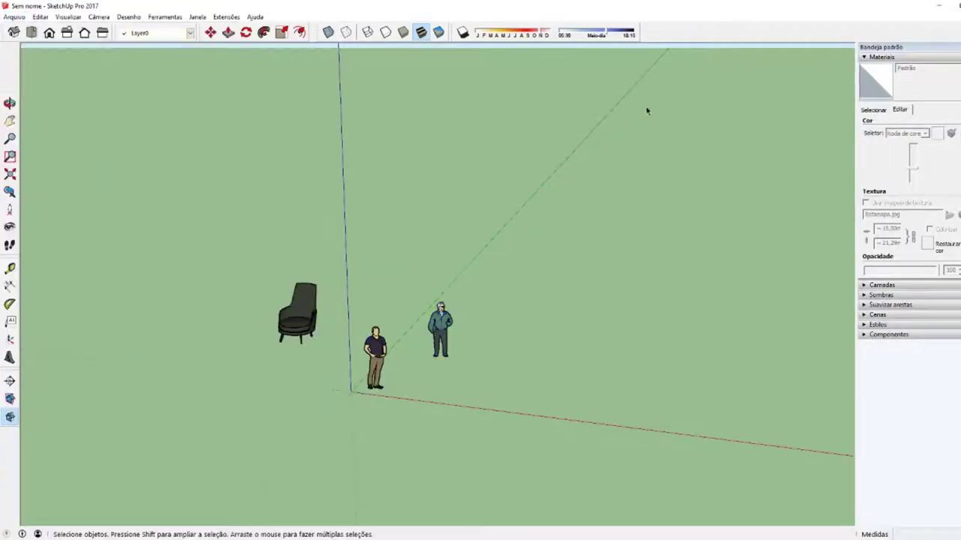
pyautogui.click(933, 6)
pyautogui.moveTo(194, 147)
pyautogui.mouseDown()
pyautogui.moveTo(369, 239)
pyautogui.moveTo(208, 155)
pyautogui.moveTo(328, 260)
pyautogui.moveTo(298, 534)
pyautogui.mouseUp()
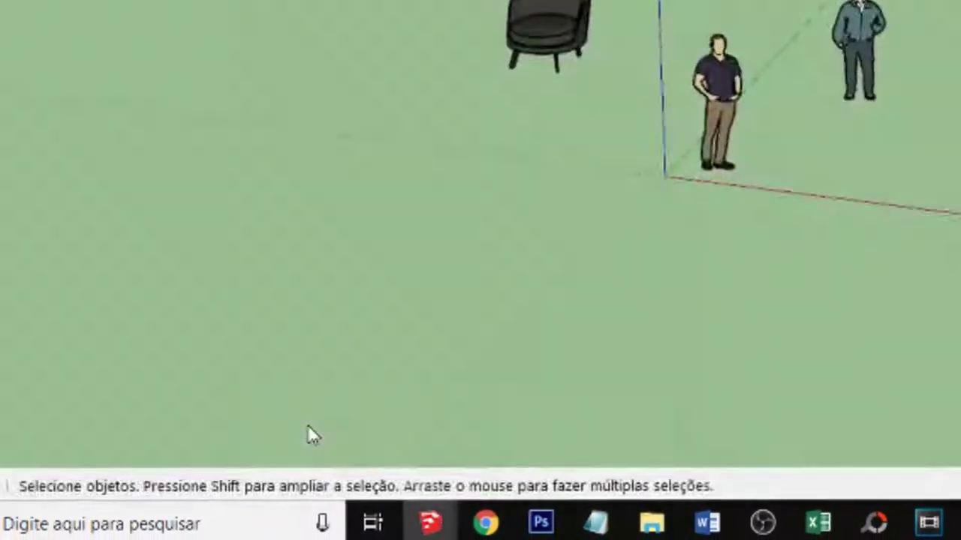
pyautogui.moveTo(439, 531); pyautogui.dragTo(443, 400)
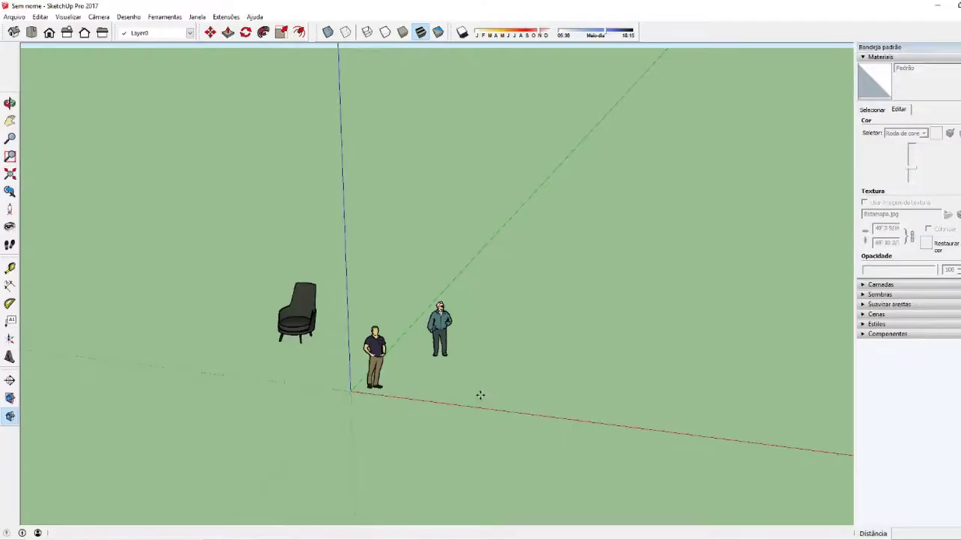
# Step: Place the guitar on the ground beside the two figures
pyautogui.scroll(2, 500, 388)
pyautogui.scroll(3, 510, 375)
pyautogui.moveTo(529, 366)
pyautogui.mouseDown(button='middle')
pyautogui.moveTo(575, 357)
pyautogui.moveTo(491, 349)
pyautogui.moveTo(479, 308)
pyautogui.mouseUp(button='middle')
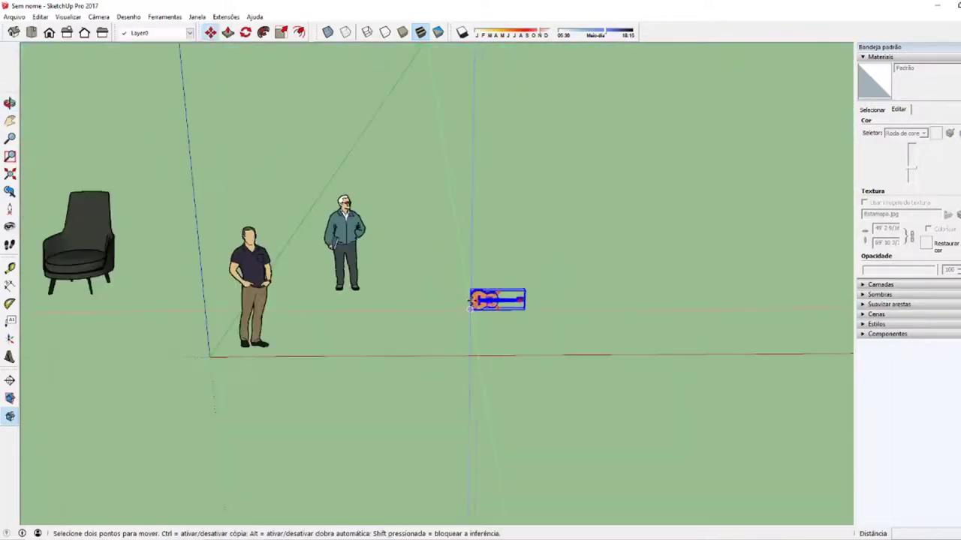
pyautogui.click(478, 310)
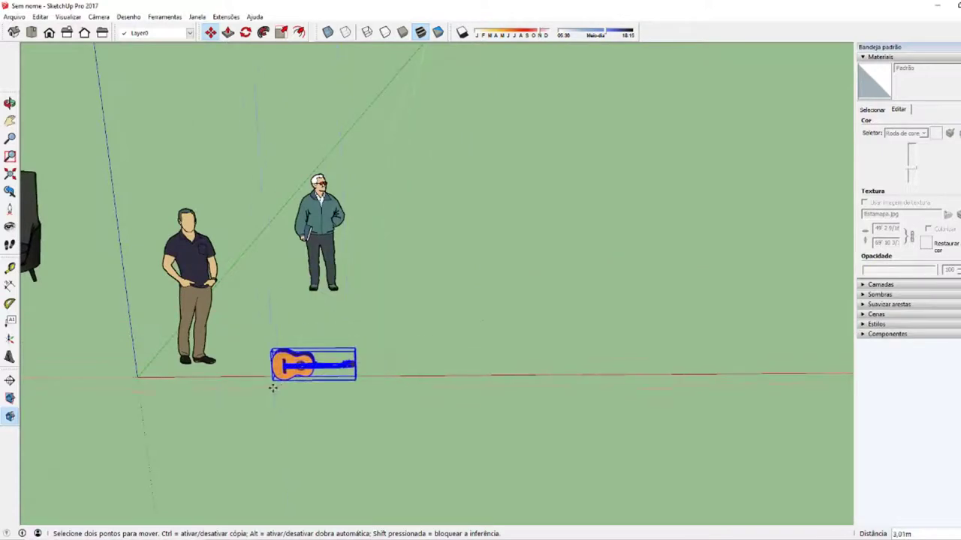
pyautogui.moveTo(272, 382); pyautogui.dragTo(253, 377, button='middle')
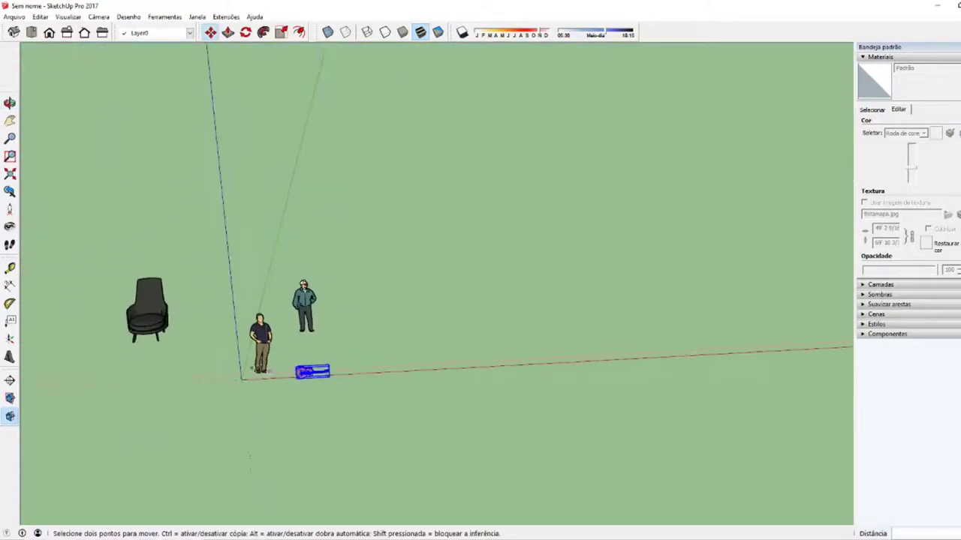
pyautogui.moveTo(341, 368); pyautogui.dragTo(460, 308, button='middle')
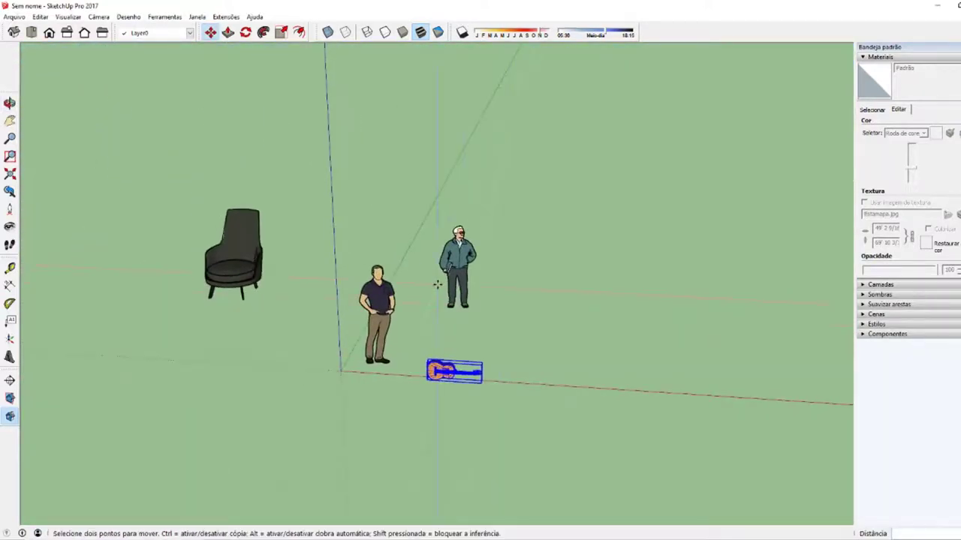
# Step: Open the File import window, then select the Download do Warehouse no PC mind-map topic
pyautogui.click(16, 18)
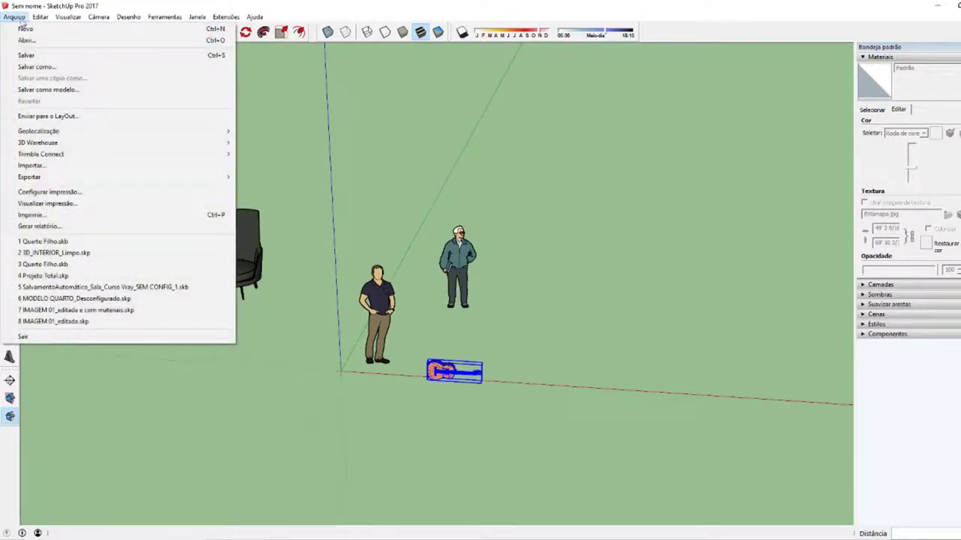
pyautogui.click(34, 166)
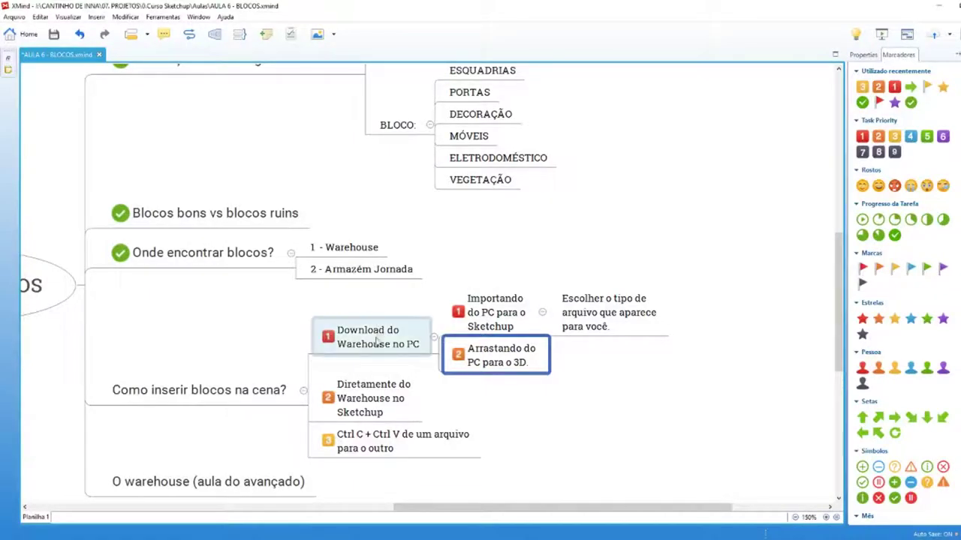
pyautogui.click(382, 338)
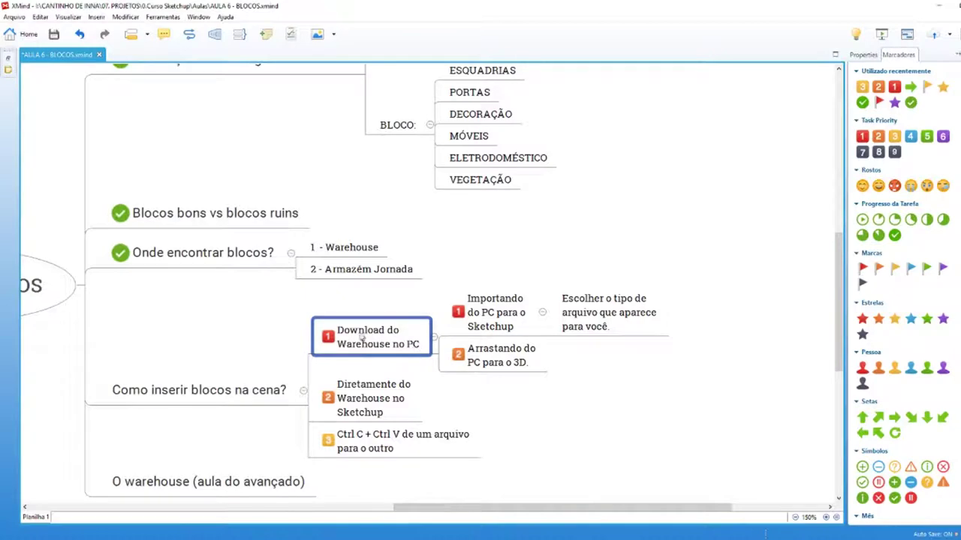
# Step: Step through the mind-map topics from Importando do PC to Diretamente do Warehouse no Sketchup
pyautogui.click(484, 304)
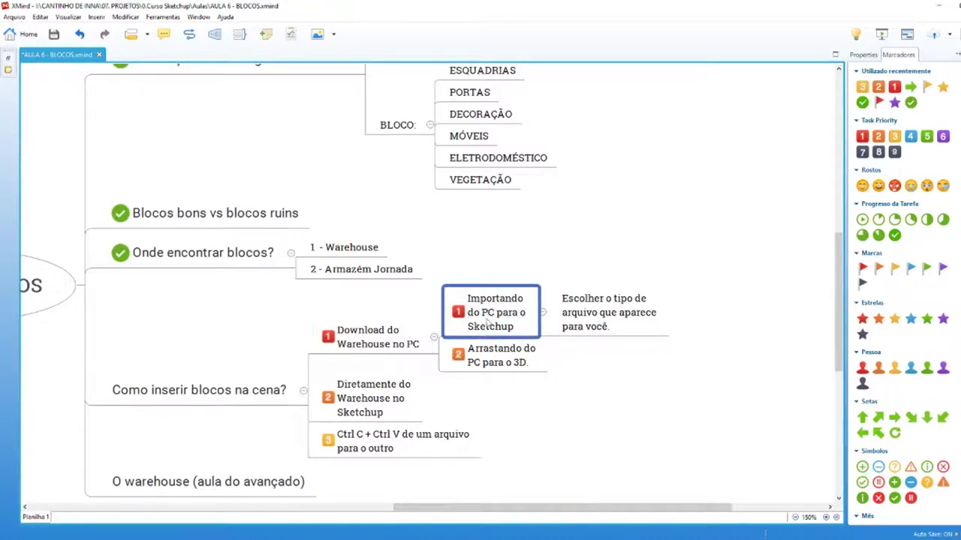
pyautogui.click(519, 363)
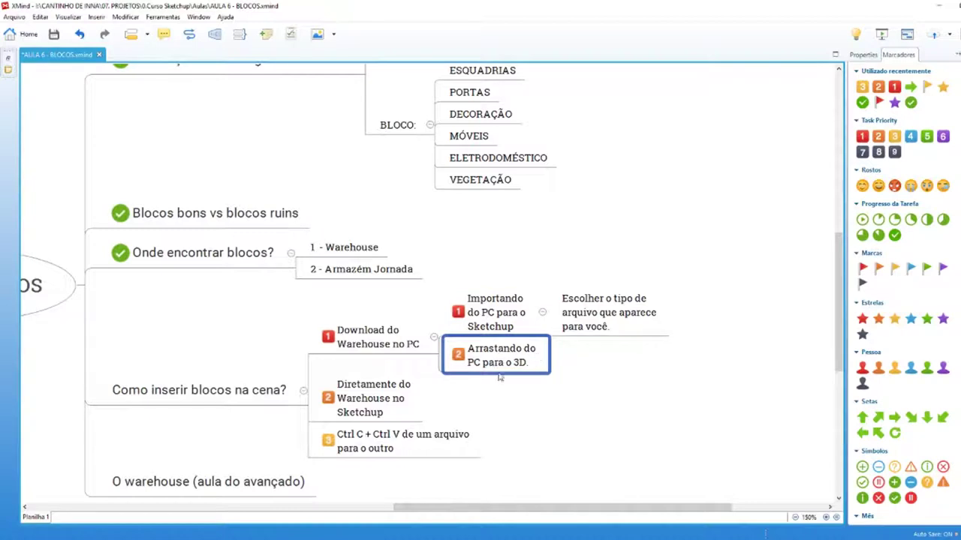
pyautogui.click(418, 404)
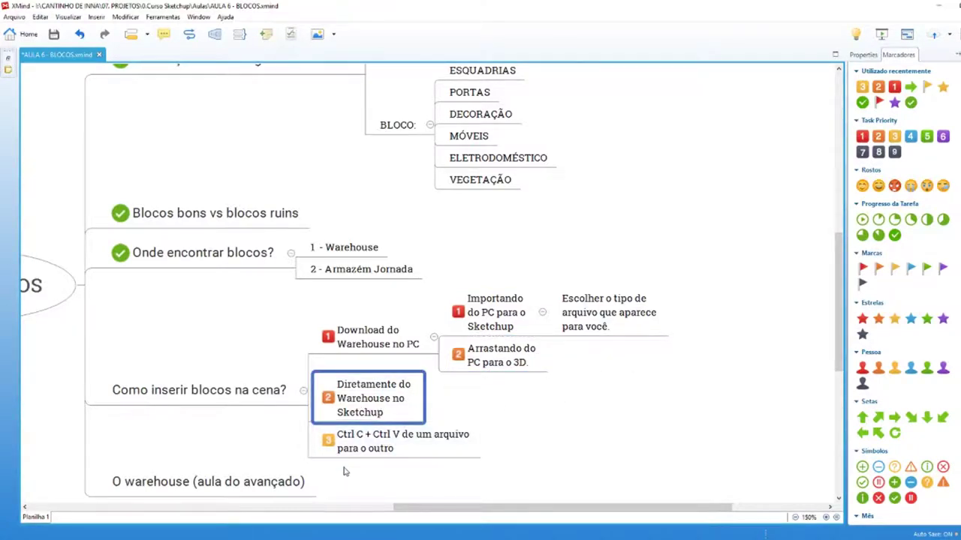
# Step: Switch back to the untitled SketchUp model and orbit around the figures and chair
pyautogui.click(340, 538)
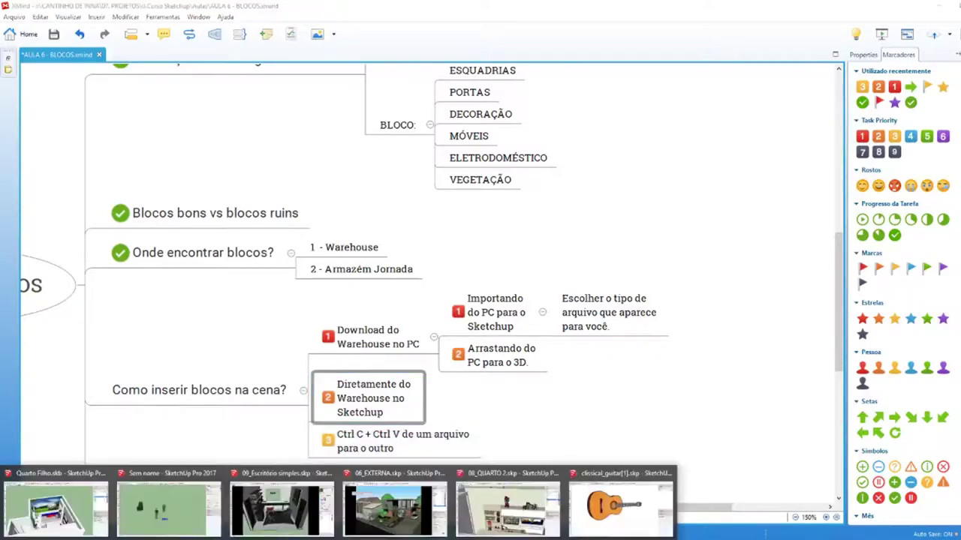
pyautogui.click(169, 506)
pyautogui.moveTo(247, 408)
pyautogui.mouseDown(button='middle')
pyautogui.moveTo(342, 348)
pyautogui.moveTo(266, 377)
pyautogui.mouseUp(button='middle')
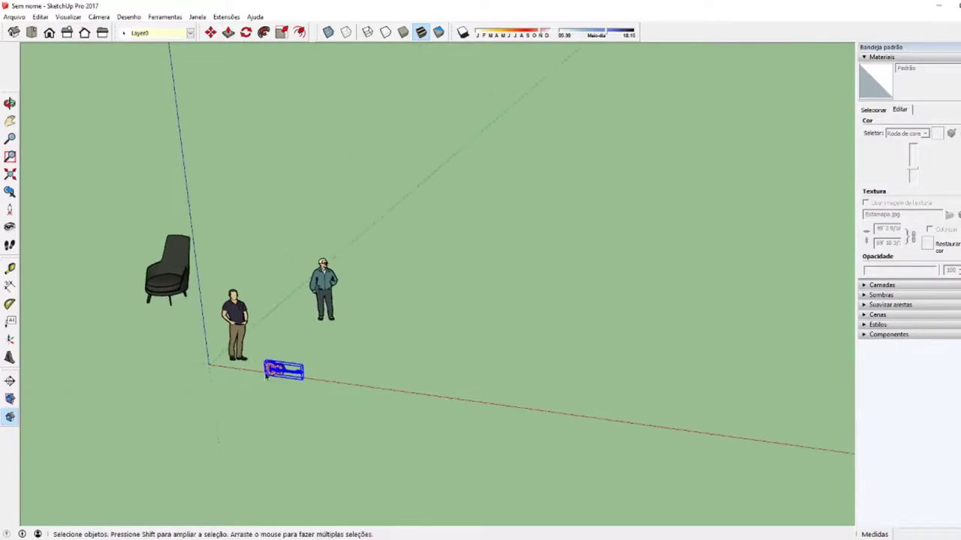
# Step: Open 3D Warehouse from the Janela menu, hide Chrome, and maximize the Warehouse window
pyautogui.click(196, 17)
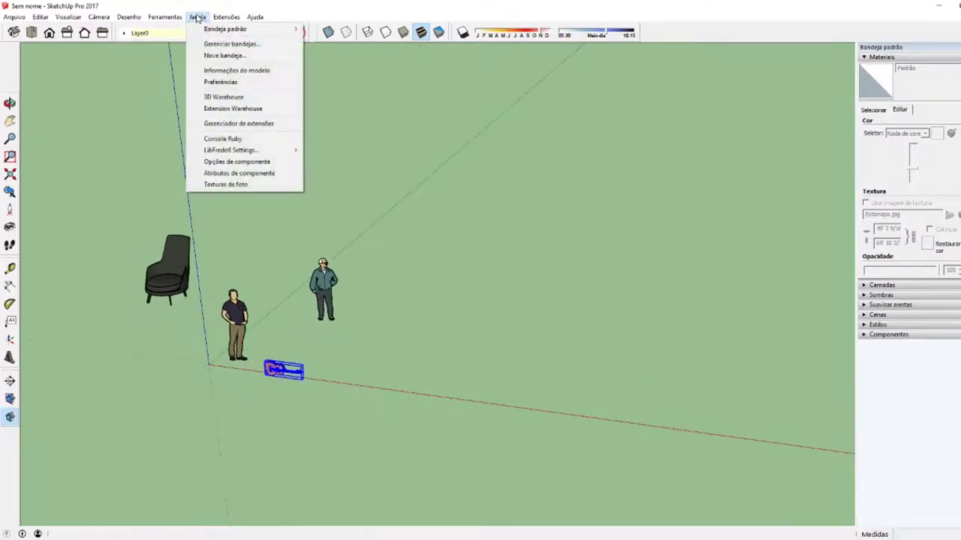
pyautogui.click(219, 100)
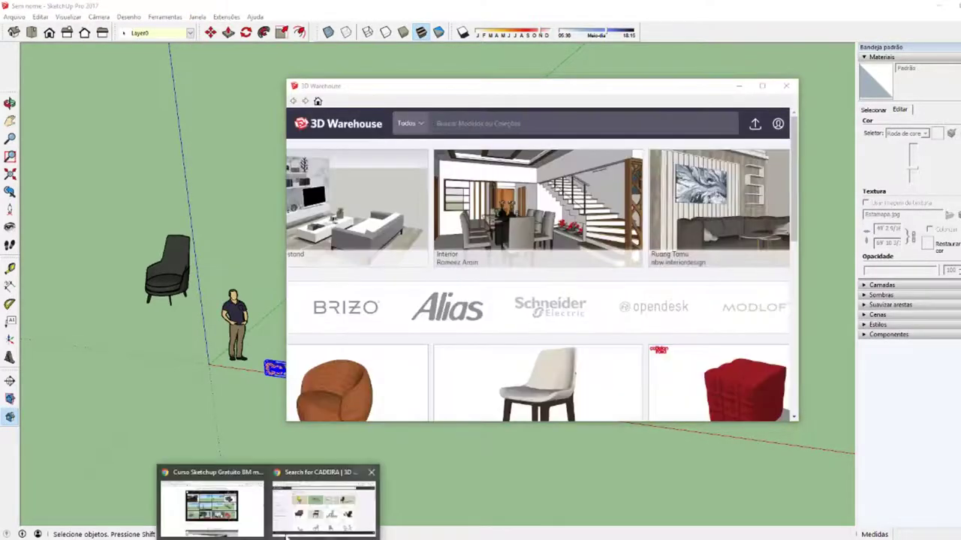
pyautogui.click(286, 534)
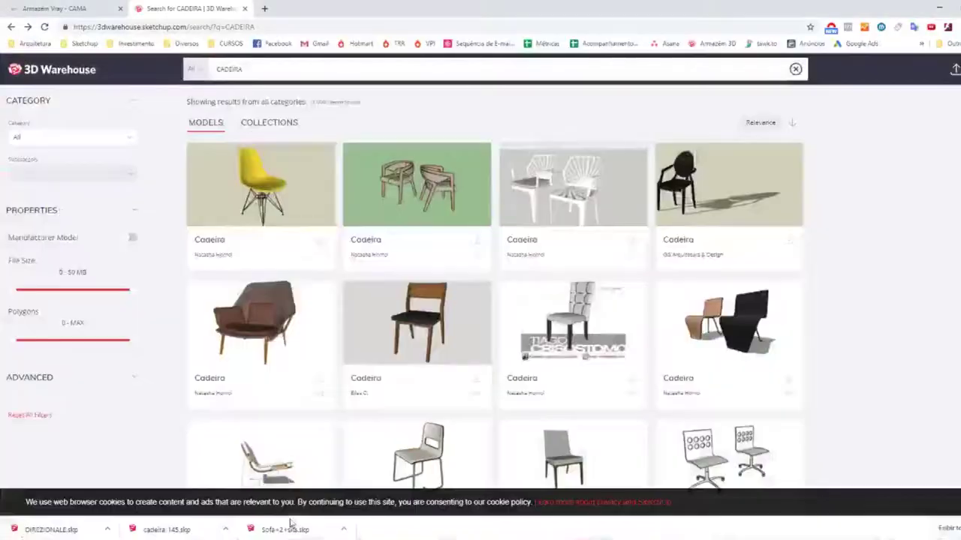
pyautogui.click(938, 8)
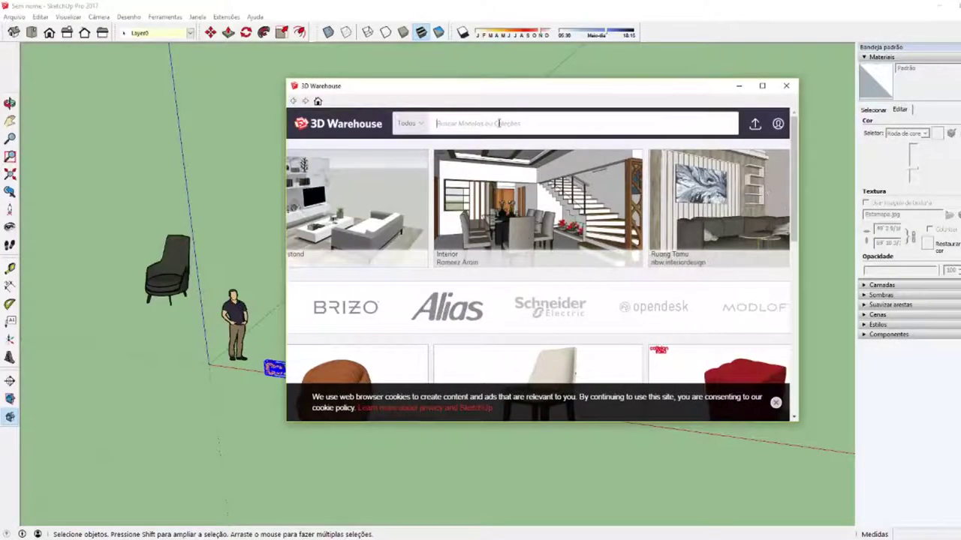
pyautogui.click(762, 85)
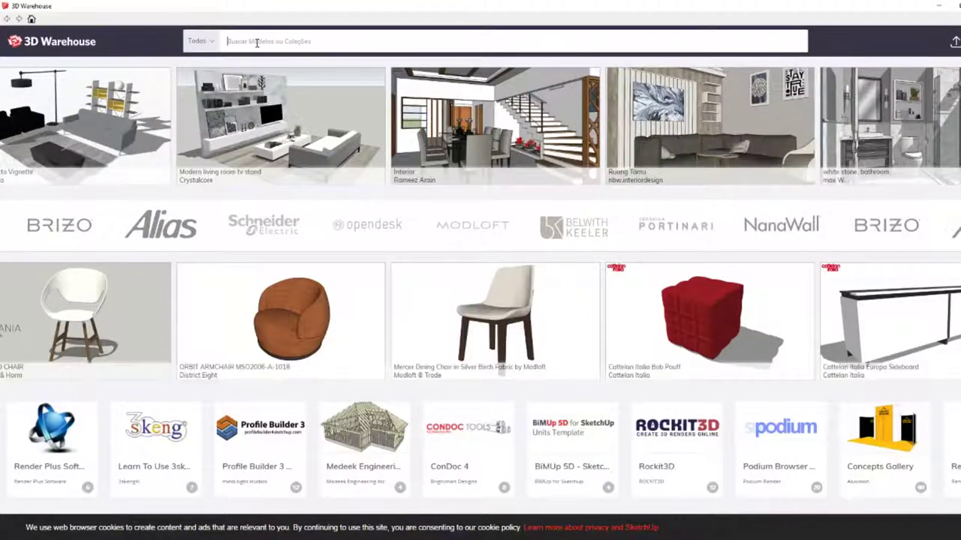
# Step: Search MESA, sort by Popularidade, and load Mesa De Centro into the model after accepting the terms
pyautogui.write('MESA')
pyautogui.press('Return')
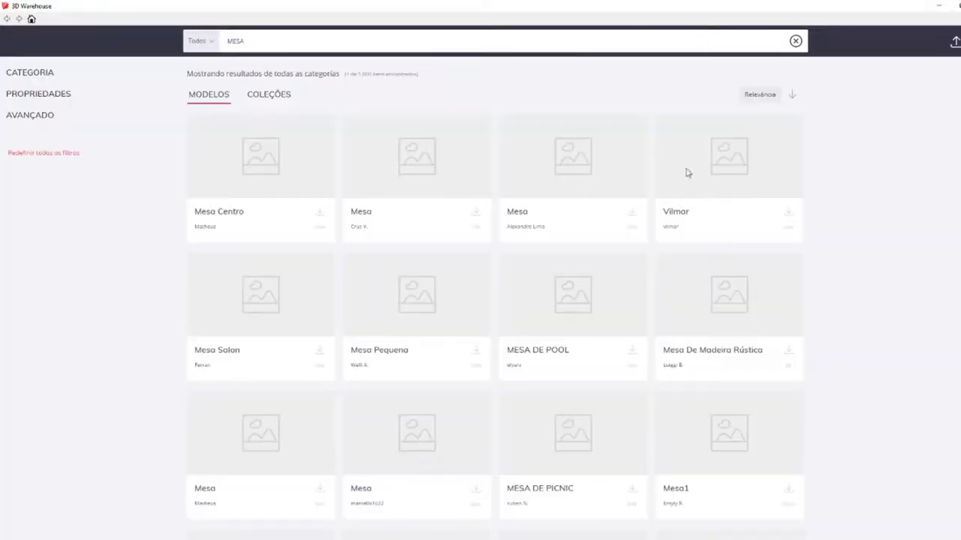
pyautogui.click(758, 96)
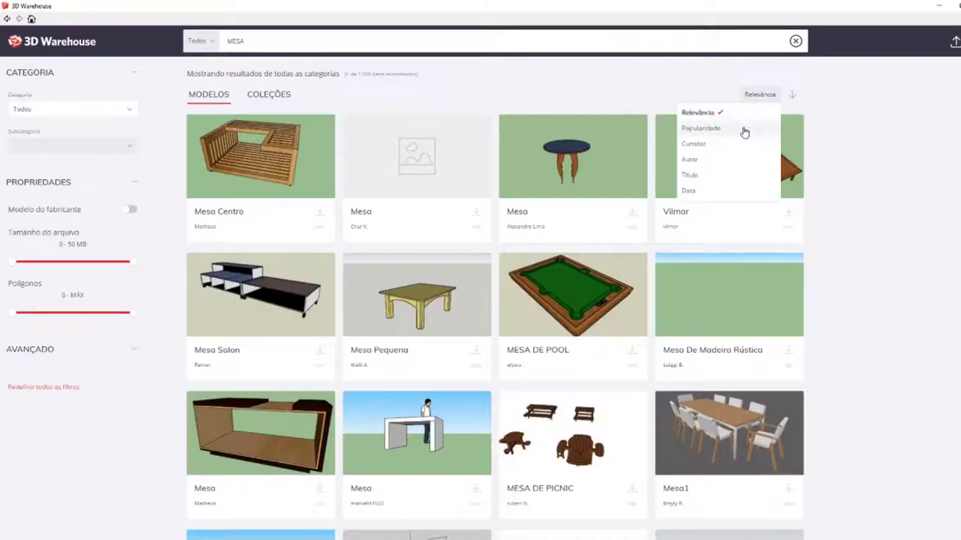
pyautogui.click(743, 130)
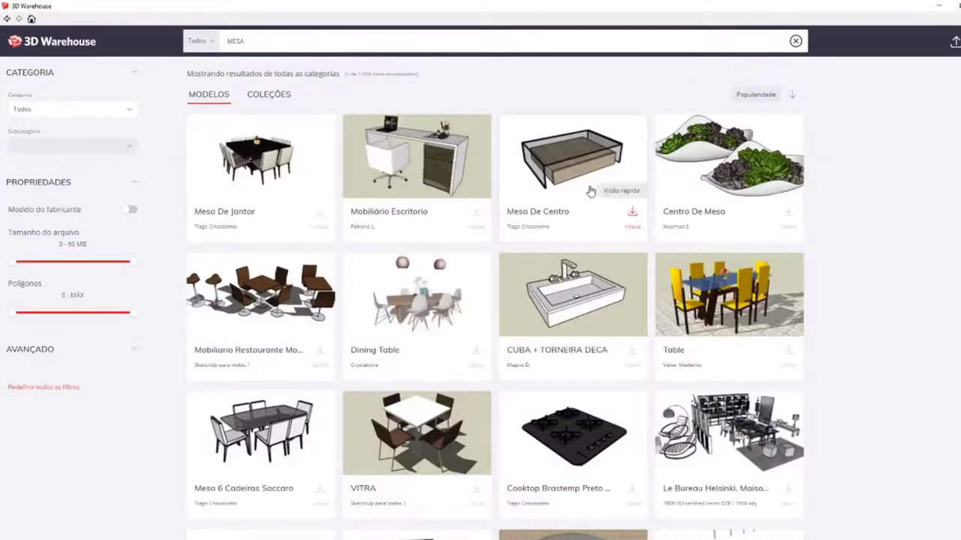
pyautogui.click(633, 212)
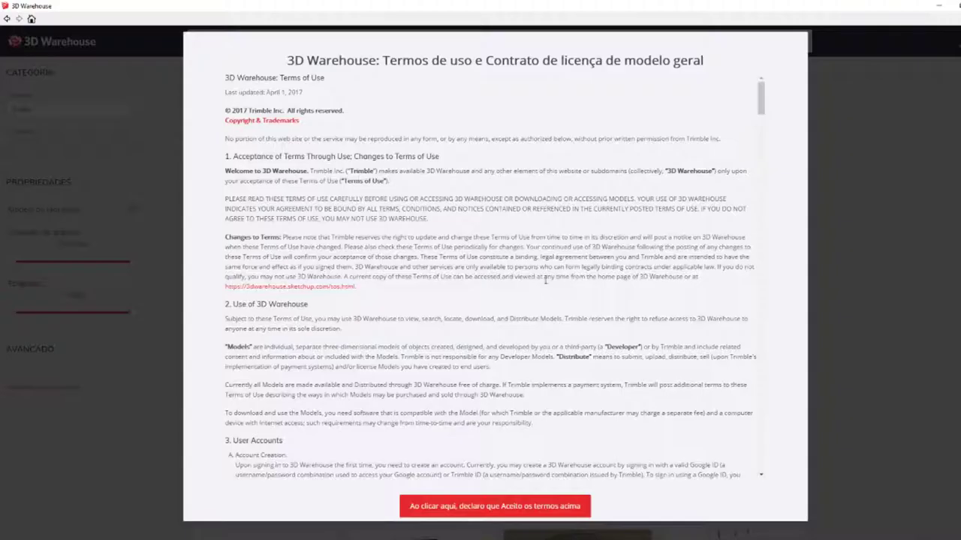
pyautogui.click(467, 507)
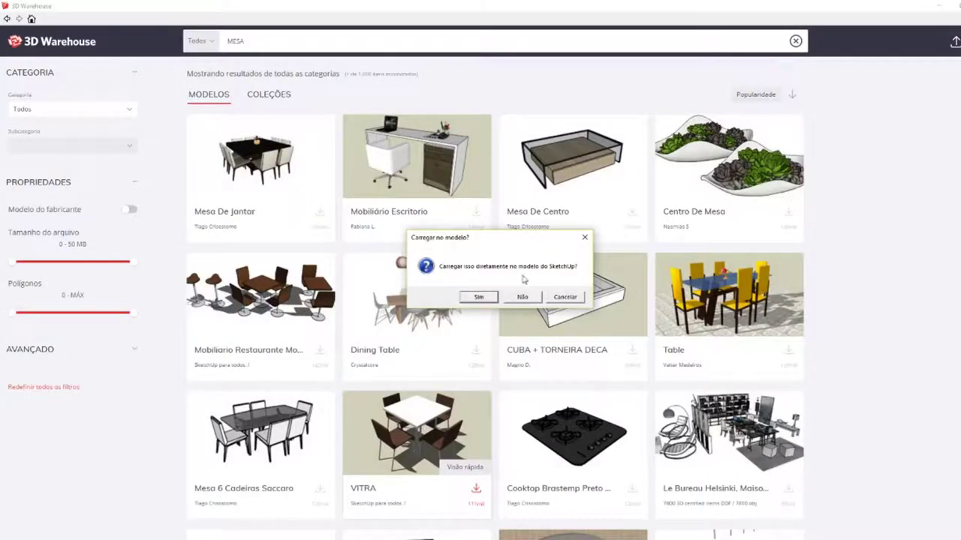
pyautogui.click(486, 298)
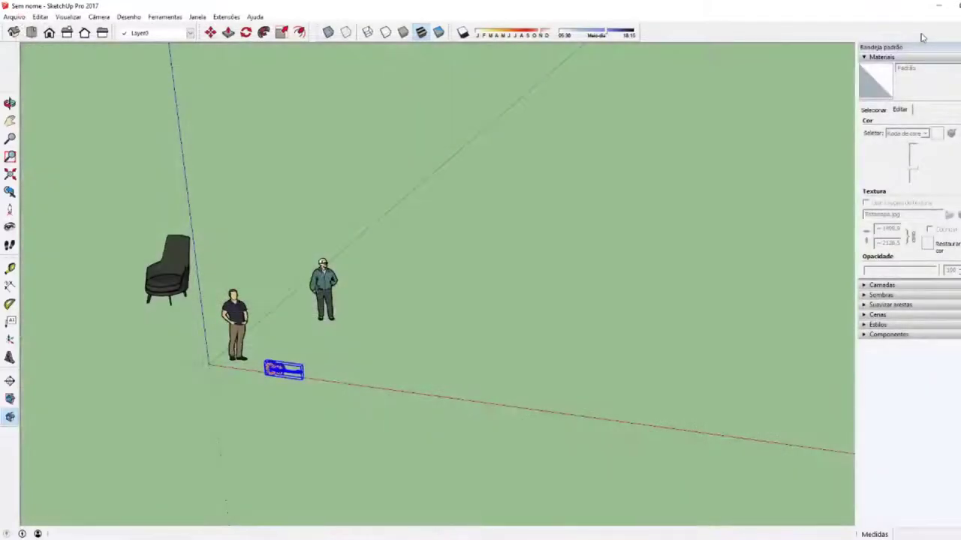
# Step: Place the Mesa De Centro table on the ground and orbit around the scene
pyautogui.click(388, 368)
pyautogui.scroll(3, 401, 364)
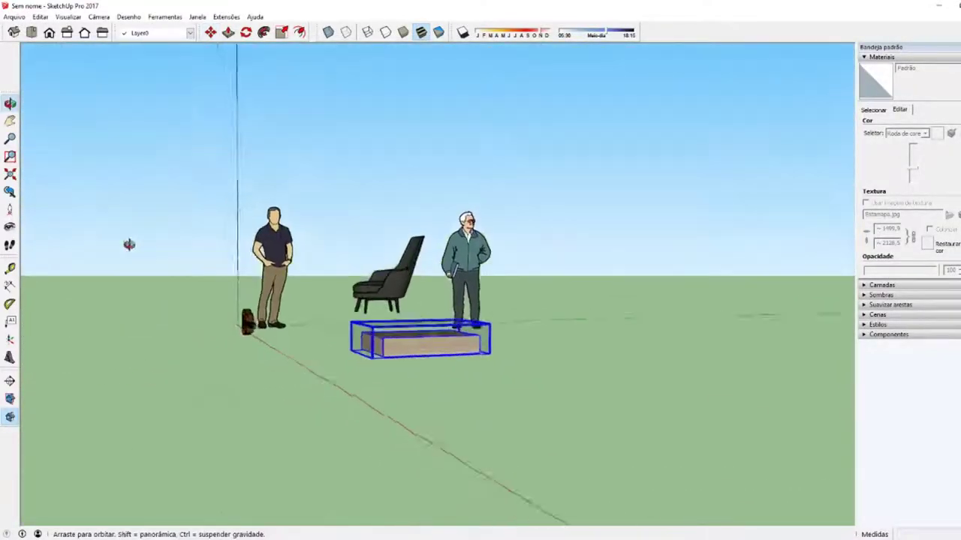
pyautogui.moveTo(425, 363)
pyautogui.mouseDown(button='middle')
pyautogui.moveTo(545, 315)
pyautogui.moveTo(394, 442)
pyautogui.moveTo(427, 337)
pyautogui.moveTo(225, 150)
pyautogui.moveTo(491, 337)
pyautogui.moveTo(300, 307)
pyautogui.mouseUp(button='middle')
pyautogui.scroll(2, 562, 339)
pyautogui.scroll(-3, 488, 341)
pyautogui.scroll(3, 468, 317)
pyautogui.scroll(1, 375, 345)
# Step: Select the guitar and orbit until the coffee table faces front
pyautogui.press('space')
pyautogui.click(309, 364)
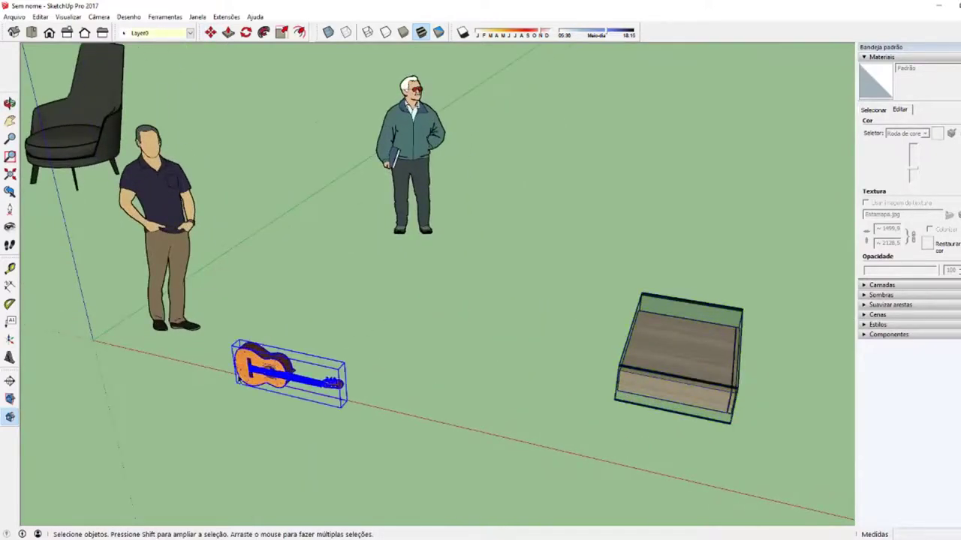
pyautogui.moveTo(308, 363)
pyautogui.mouseDown(button='middle')
pyautogui.moveTo(535, 337)
pyautogui.moveTo(570, 348)
pyautogui.mouseUp(button='middle')
pyautogui.scroll(-2, 535, 337)
pyautogui.scroll(3, 350, 388)
pyautogui.scroll(-1, 685, 317)
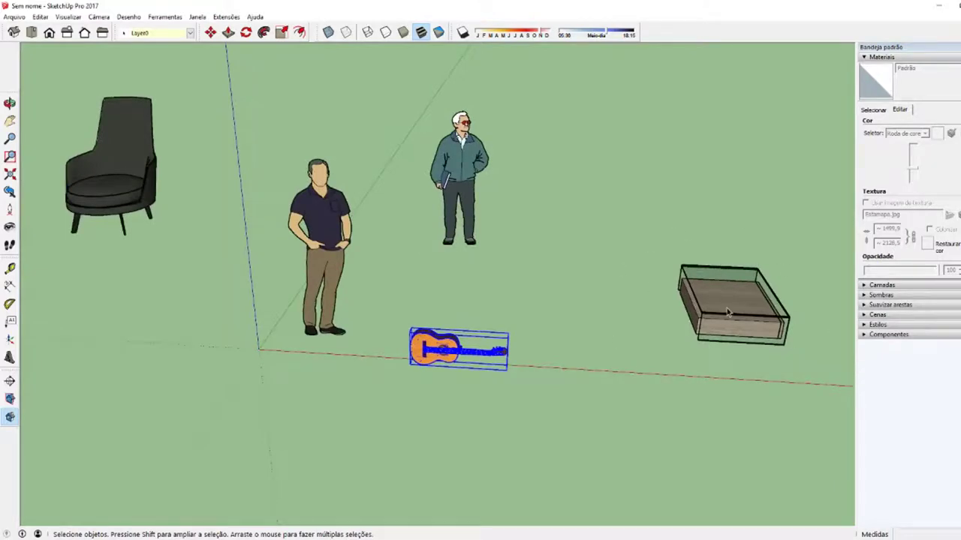
pyautogui.scroll(-2, 728, 311)
pyautogui.moveTo(728, 311)
pyautogui.mouseDown(button='middle')
pyautogui.moveTo(548, 360)
pyautogui.moveTo(273, 343)
pyautogui.moveTo(643, 343)
pyautogui.mouseUp(button='middle')
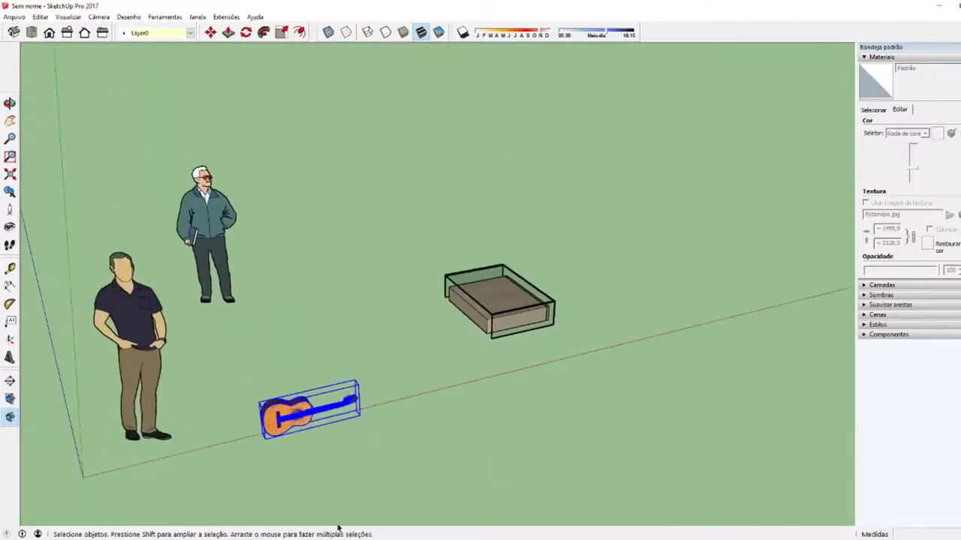
pyautogui.moveTo(268, 534)
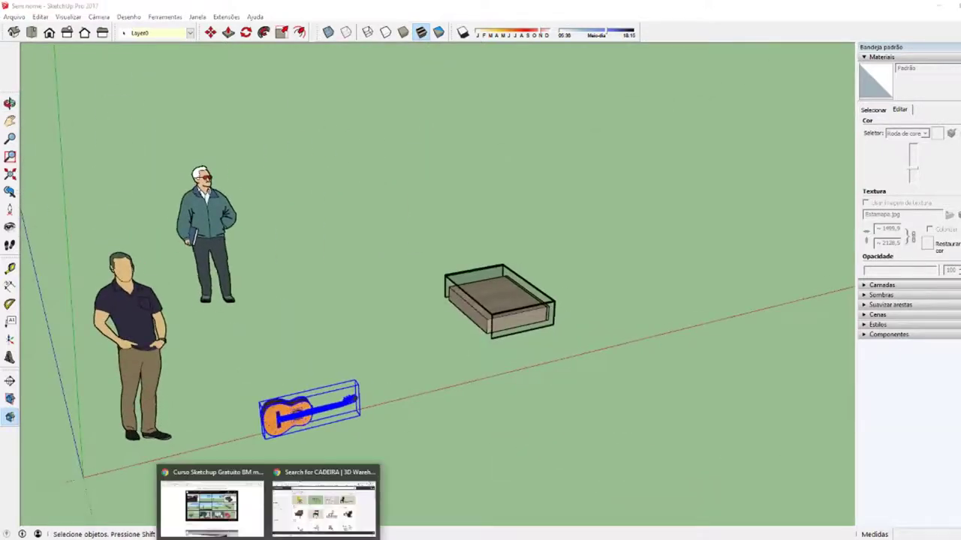
# Step: Browse the Armazém Vray bed catalogue, then select the mind map's Ctrl C + Ctrl V topic
pyautogui.click(323, 507)
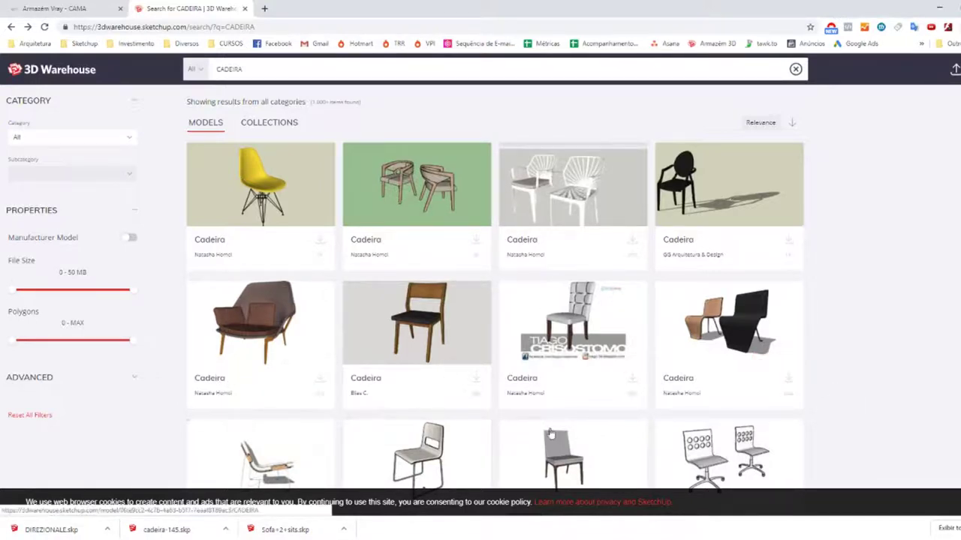
pyautogui.click(75, 6)
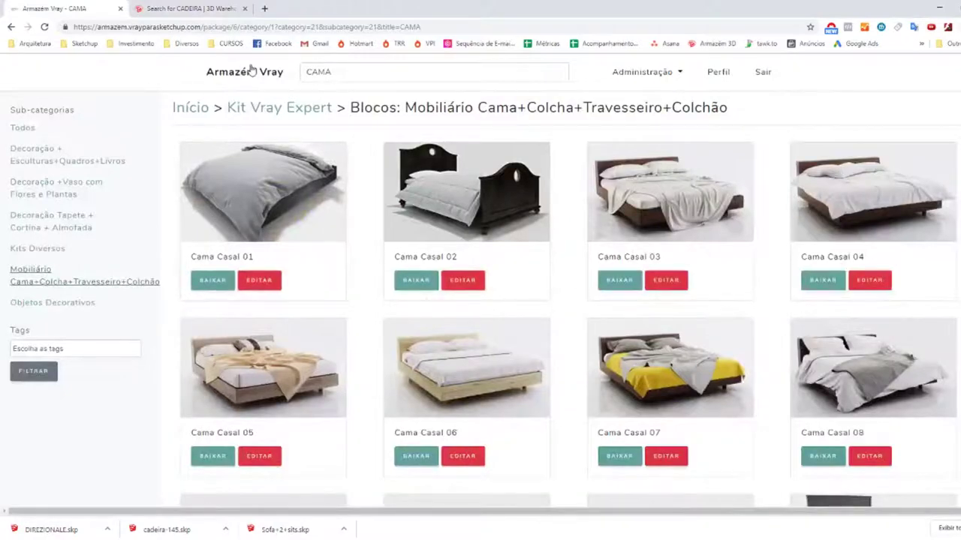
pyautogui.scroll(-2, 767, 375)
pyautogui.scroll(-5, 584, 442)
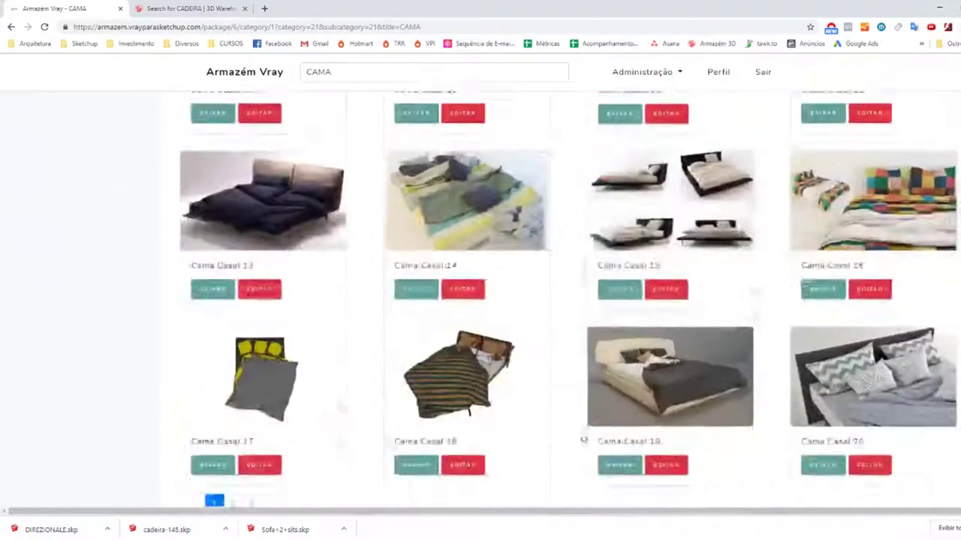
pyautogui.scroll(-2, 556, 440)
pyautogui.scroll(4, 530, 420)
pyautogui.scroll(5, 511, 300)
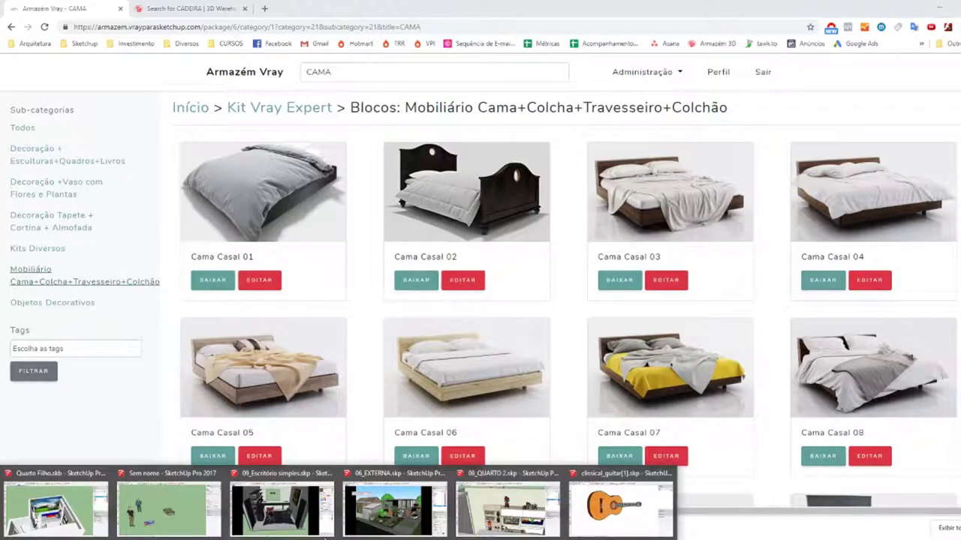
pyautogui.click(193, 518)
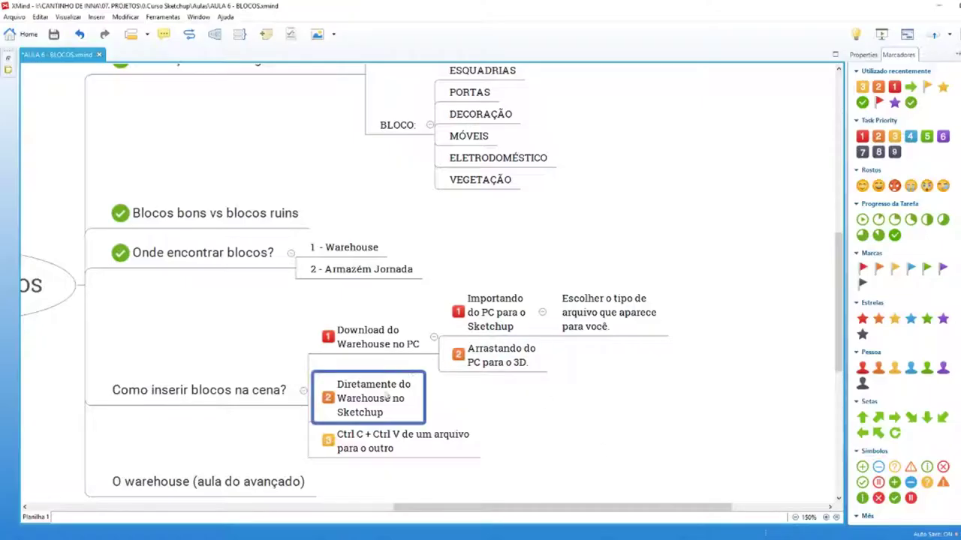
pyautogui.click(363, 454)
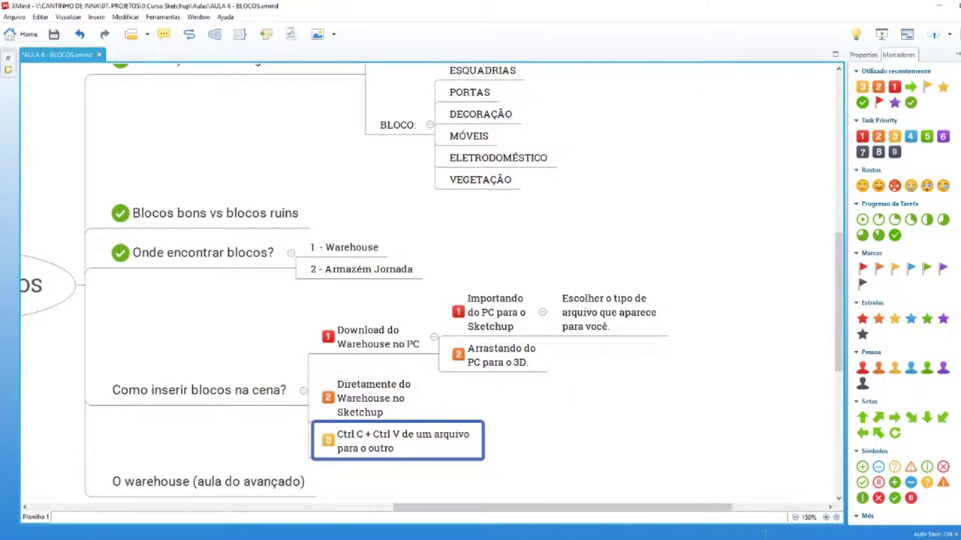
# Step: Switch to the 09_Escritório simples office model and orbit toward the desk and orange chair
pyautogui.click(281, 506)
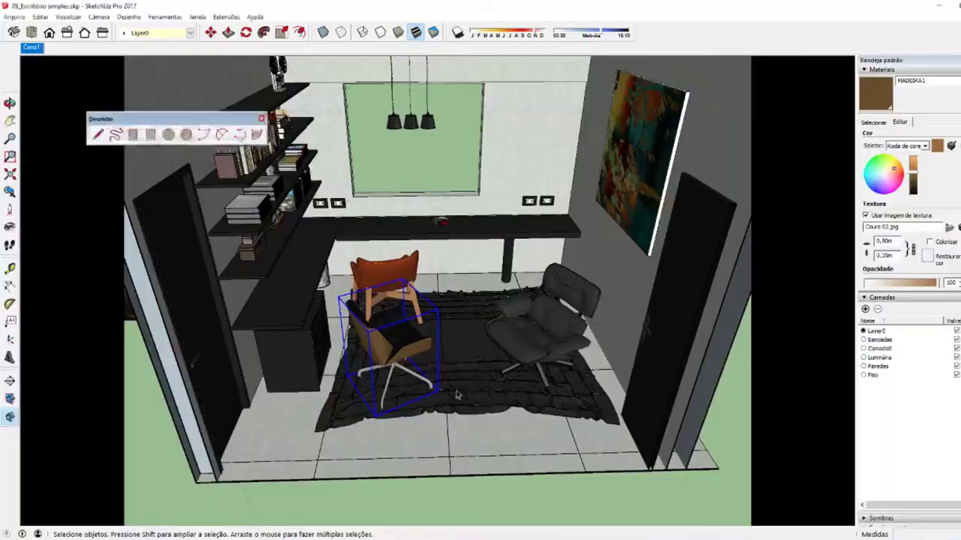
pyautogui.scroll(3, 457, 396)
pyautogui.moveTo(457, 395)
pyautogui.mouseDown(button='middle')
pyautogui.moveTo(449, 316)
pyautogui.moveTo(420, 322)
pyautogui.moveTo(450, 330)
pyautogui.moveTo(466, 365)
pyautogui.mouseUp(button='middle')
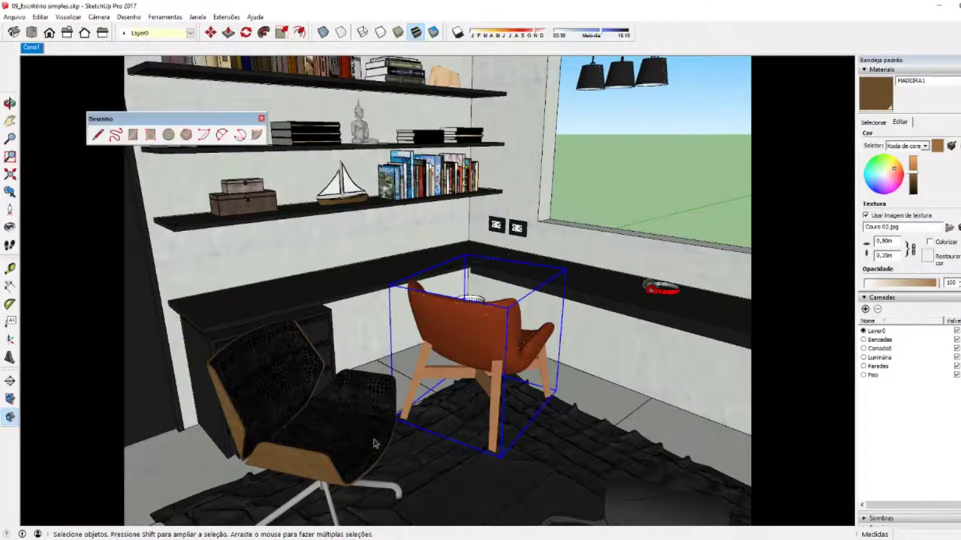
# Step: Orbit around the orange chair and guitar in the untitled model, then return to the XMind lesson map
pyautogui.click(53, 510)
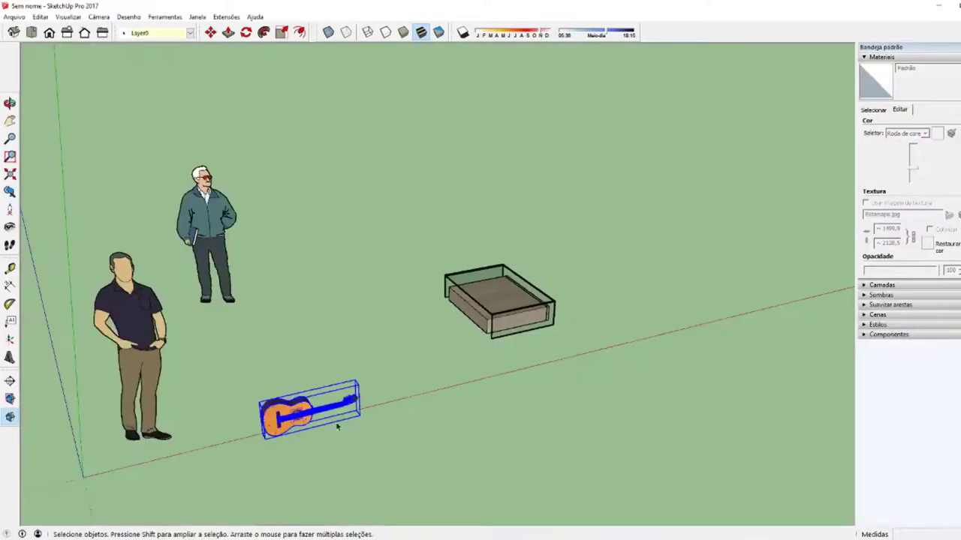
pyautogui.moveTo(409, 394); pyautogui.dragTo(329, 426, button='middle')
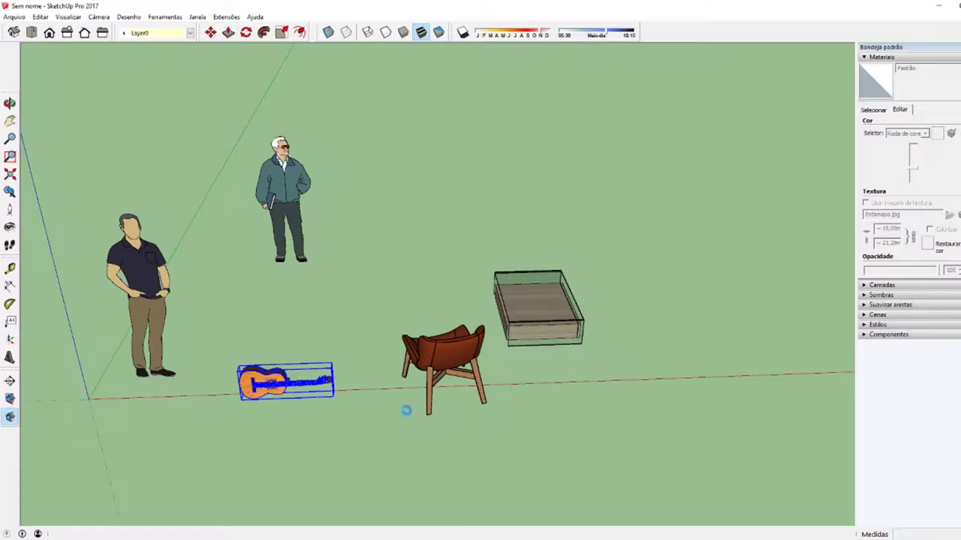
pyautogui.moveTo(362, 408)
pyautogui.mouseDown(button='middle')
pyautogui.moveTo(456, 440)
pyautogui.moveTo(498, 417)
pyautogui.moveTo(122, 355)
pyautogui.moveTo(817, 376)
pyautogui.moveTo(498, 165)
pyautogui.mouseUp(button='middle')
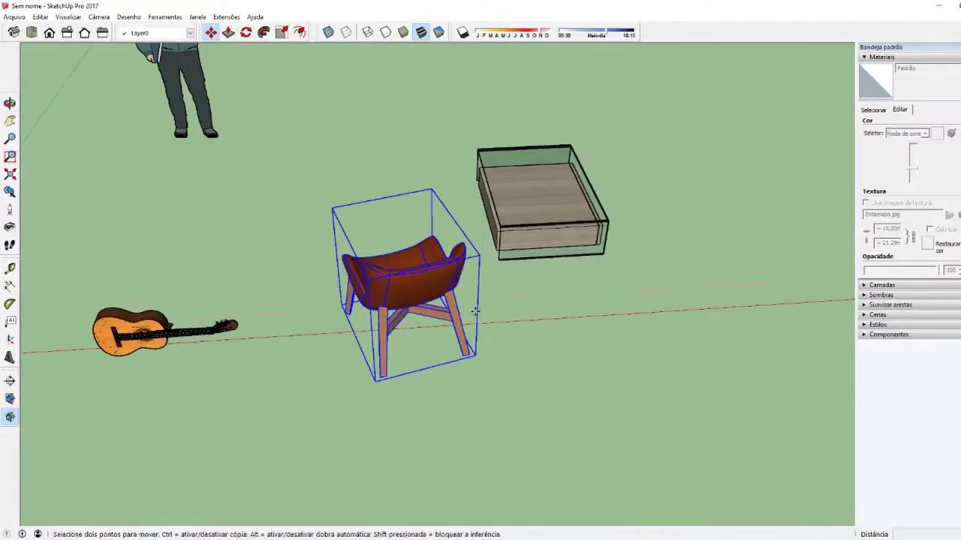
pyautogui.moveTo(474, 309)
pyautogui.mouseDown(button='middle')
pyautogui.moveTo(433, 337)
pyautogui.moveTo(300, 326)
pyautogui.moveTo(451, 463)
pyautogui.mouseUp(button='middle')
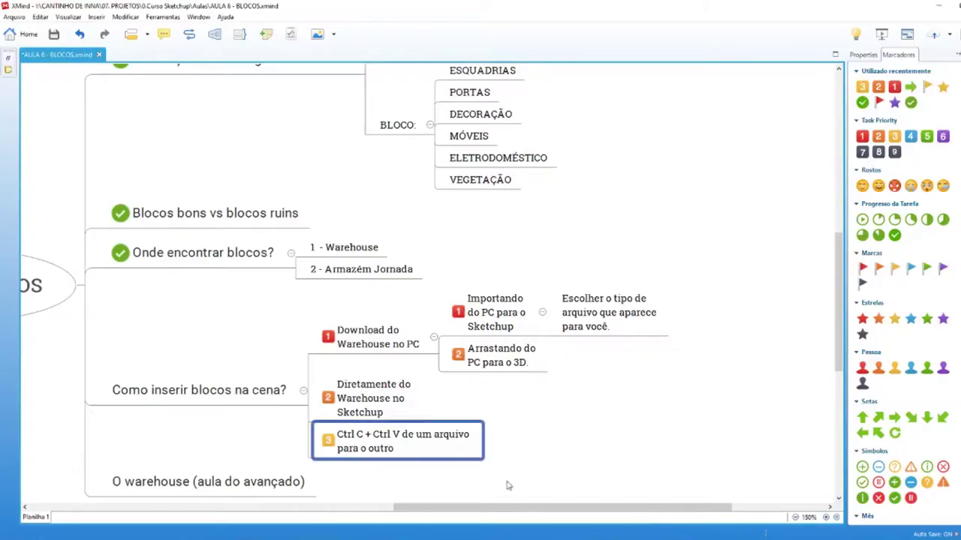
pyautogui.click(244, 401)
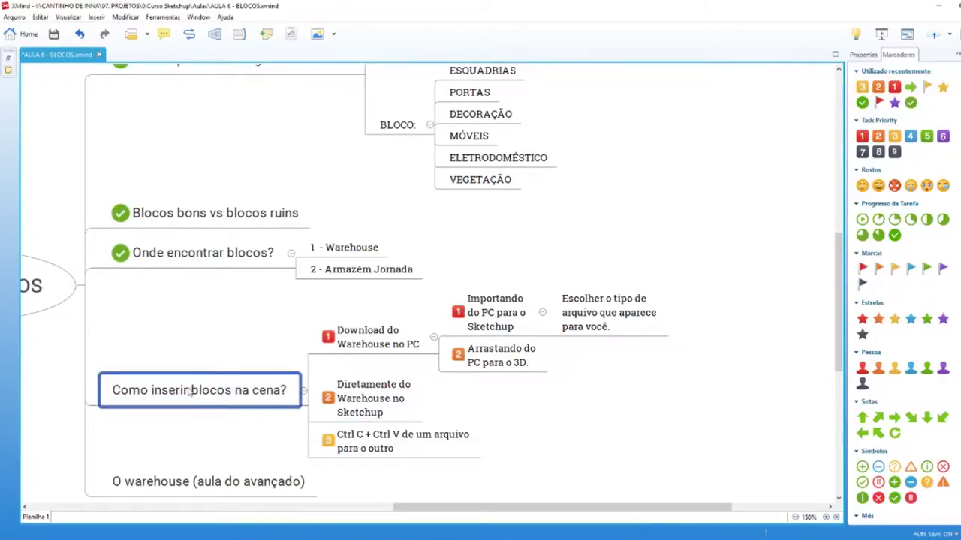
# Step: Star the Diretamente do Warehouse no Sketchup and Importando do PC para o Sketchup topics
pyautogui.click(367, 345)
pyautogui.click(498, 361)
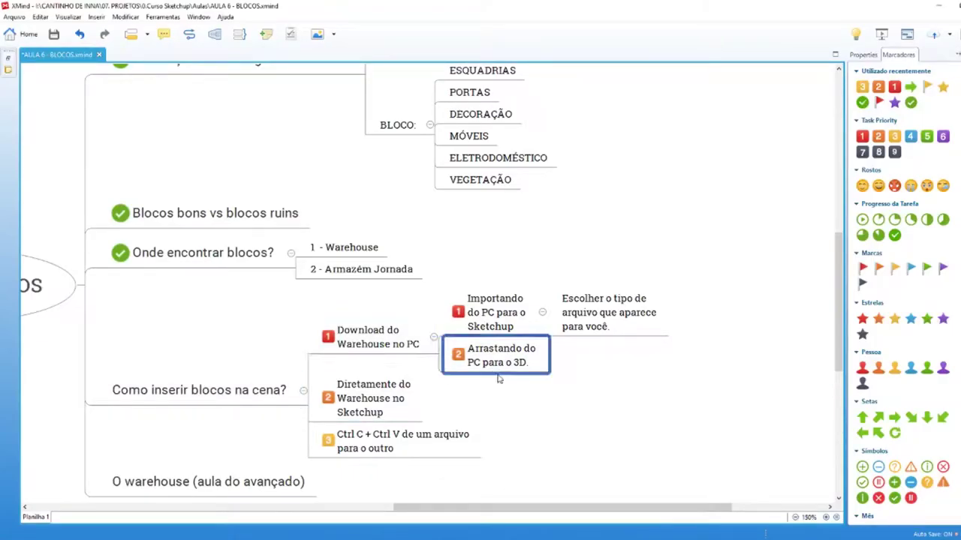
pyautogui.click(372, 409)
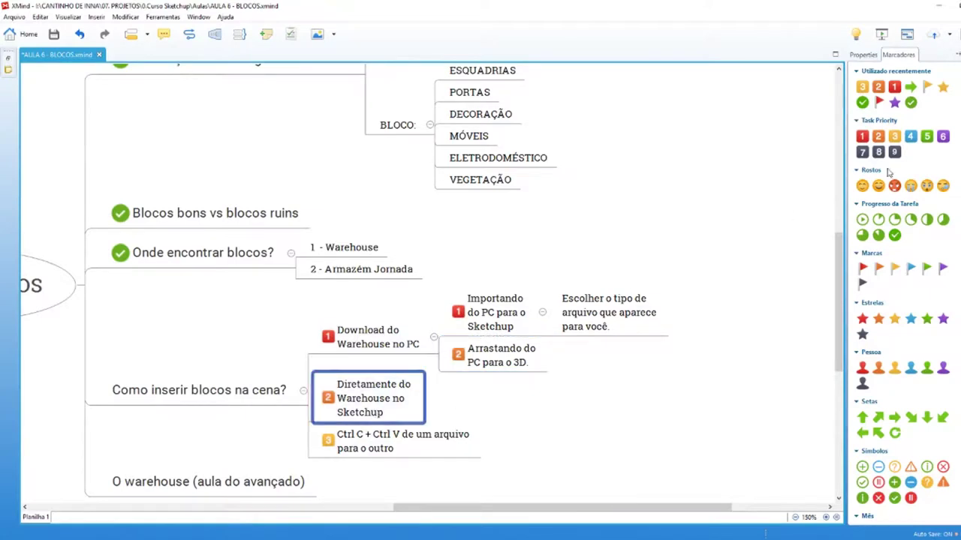
pyautogui.click(943, 87)
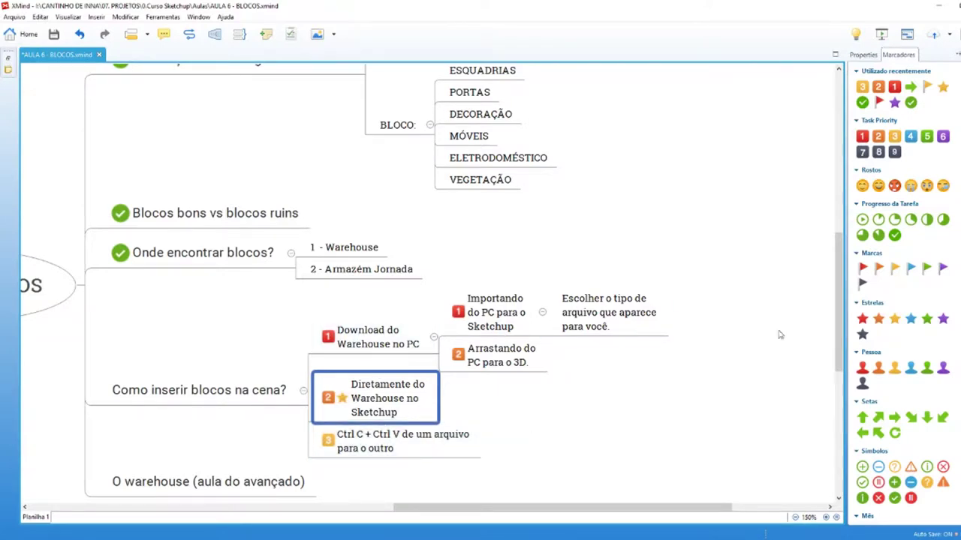
pyautogui.click(387, 344)
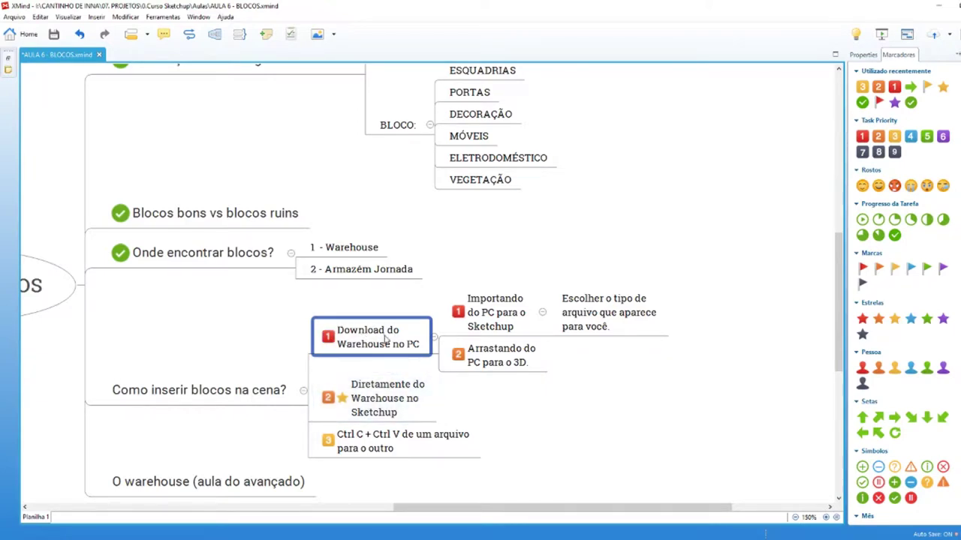
pyautogui.click(493, 315)
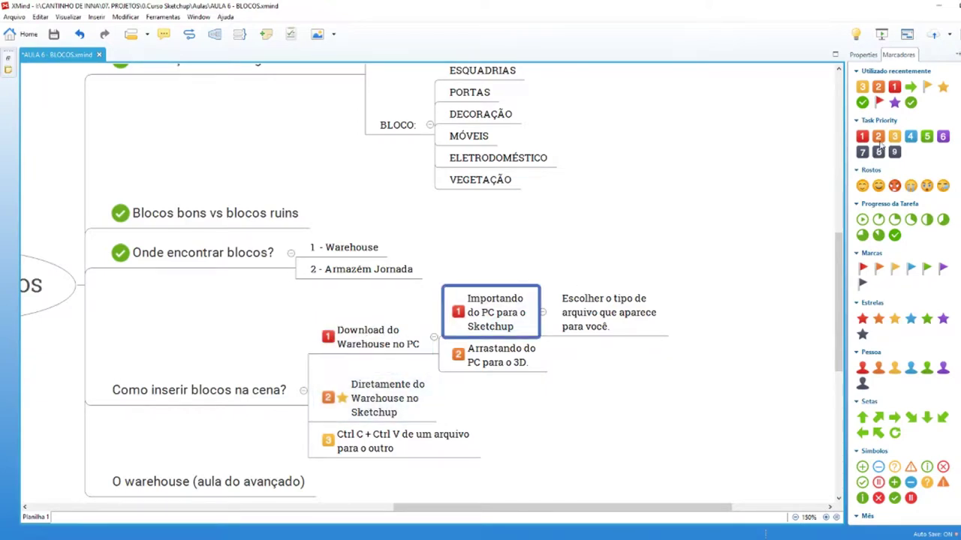
pyautogui.click(943, 87)
# Step: Mark the Ctrl C + Ctrl V topic with a red X symbol
pyautogui.click(379, 446)
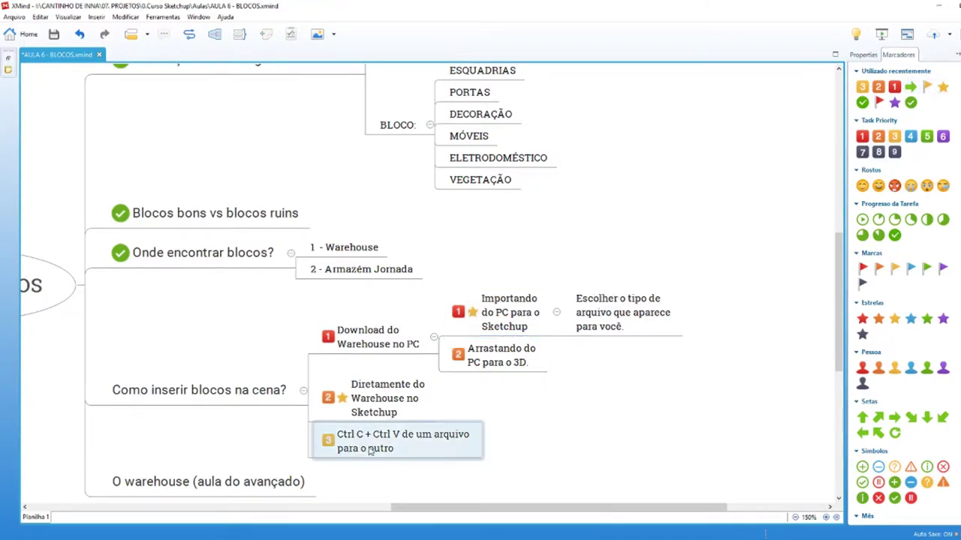
pyautogui.scroll(-1, 913, 353)
pyautogui.click(942, 405)
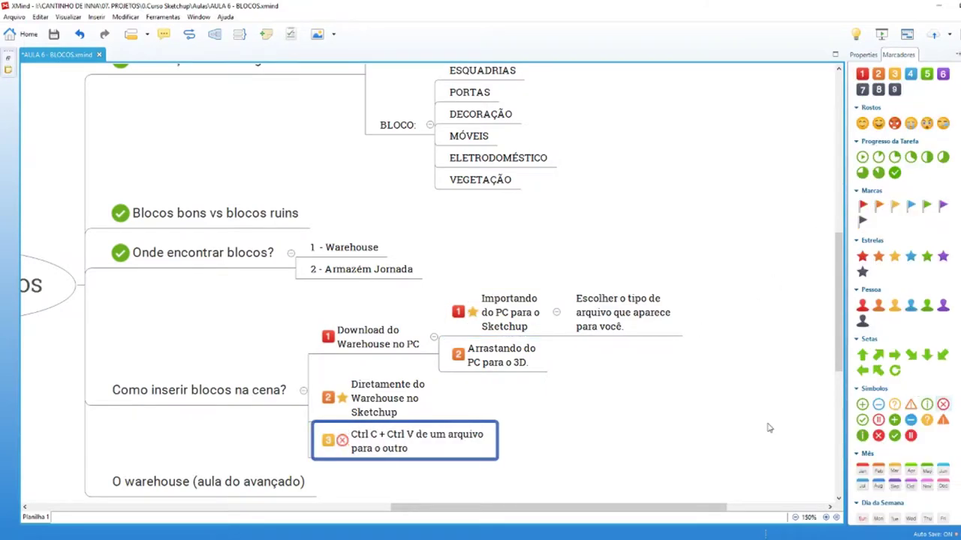
pyautogui.click(768, 427)
pyautogui.moveTo(567, 508); pyautogui.dragTo(534, 511)
pyautogui.scroll(-2, 526, 496)
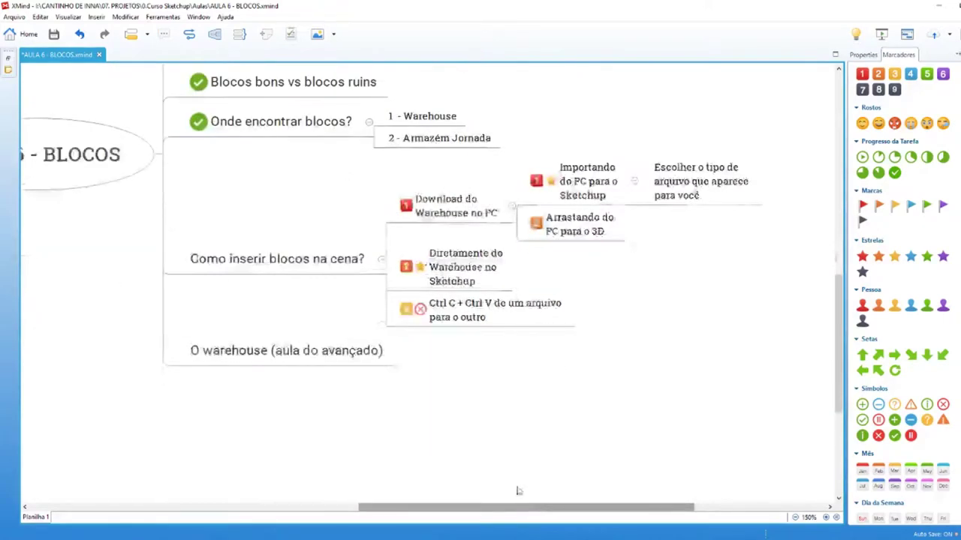
pyautogui.scroll(1, 511, 473)
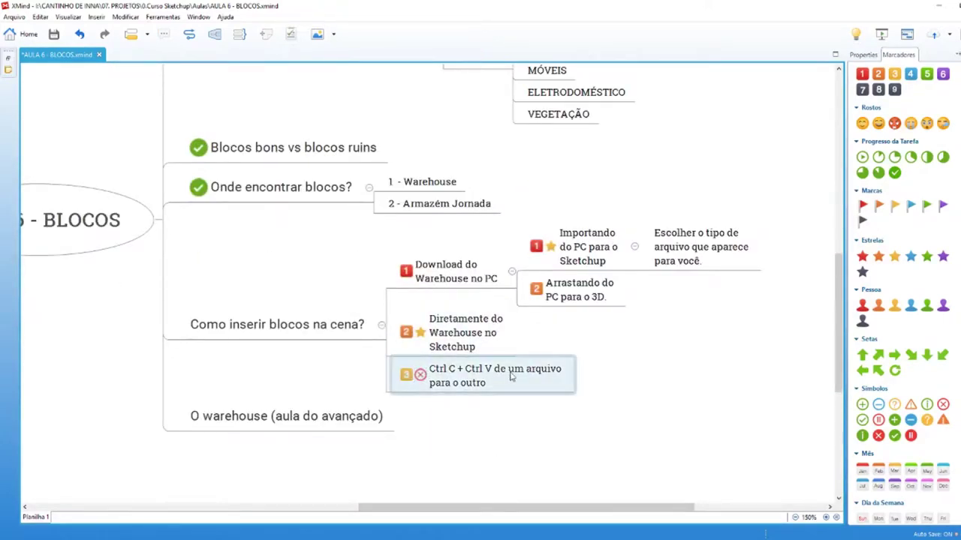
# Step: Save the AULA 6 - BLOCOS map and review its last topics down to O warehouse (aula do avançado)
pyautogui.hotkey('ctrl', 's')
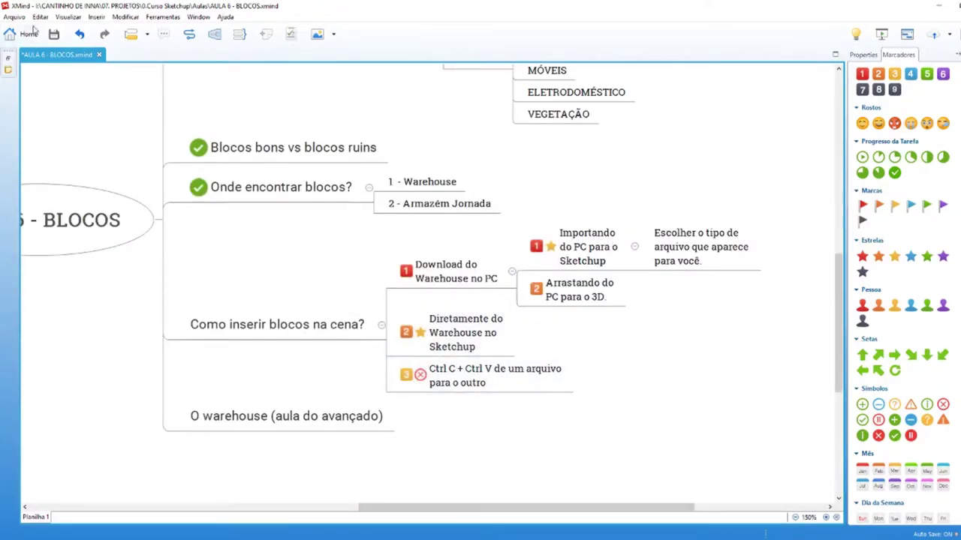
pyautogui.click(525, 385)
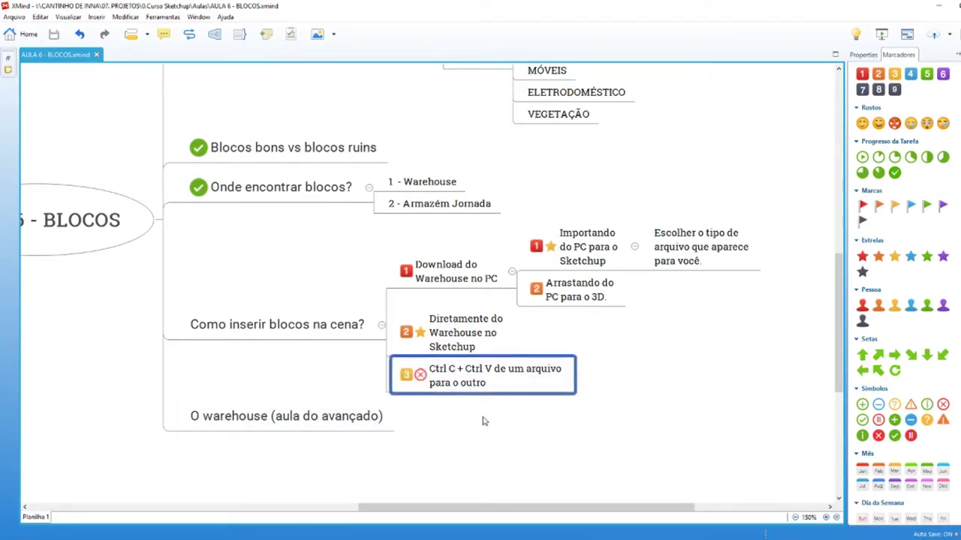
pyautogui.click(368, 416)
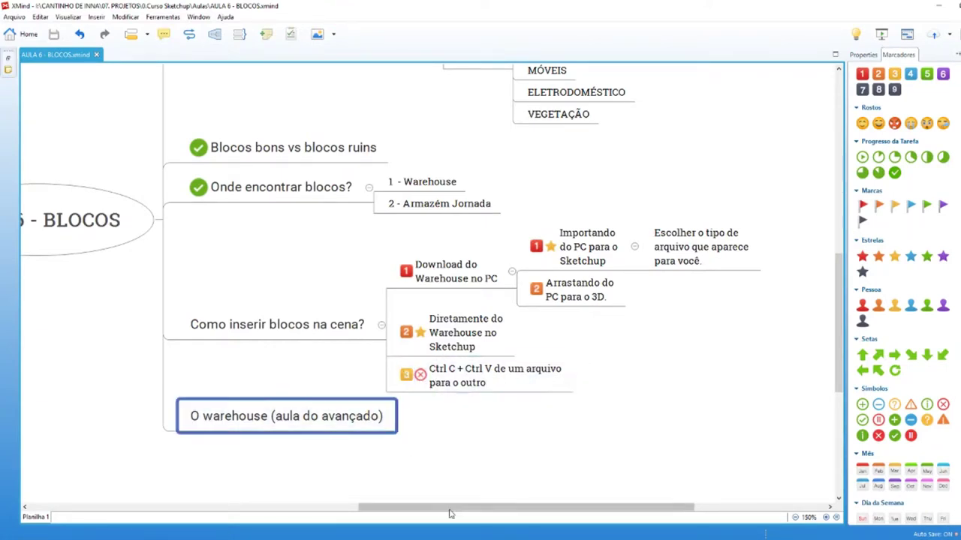
pyautogui.moveTo(464, 508); pyautogui.dragTo(383, 508)
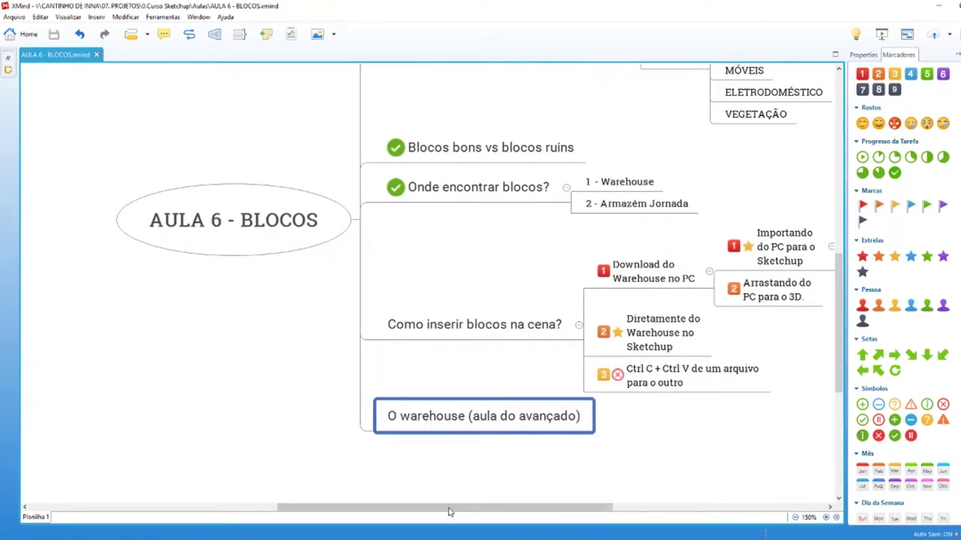
pyautogui.moveTo(450, 508); pyautogui.dragTo(472, 508)
pyautogui.scroll(3, 467, 498)
pyautogui.scroll(-2, 467, 499)
pyautogui.scroll(3, 467, 498)
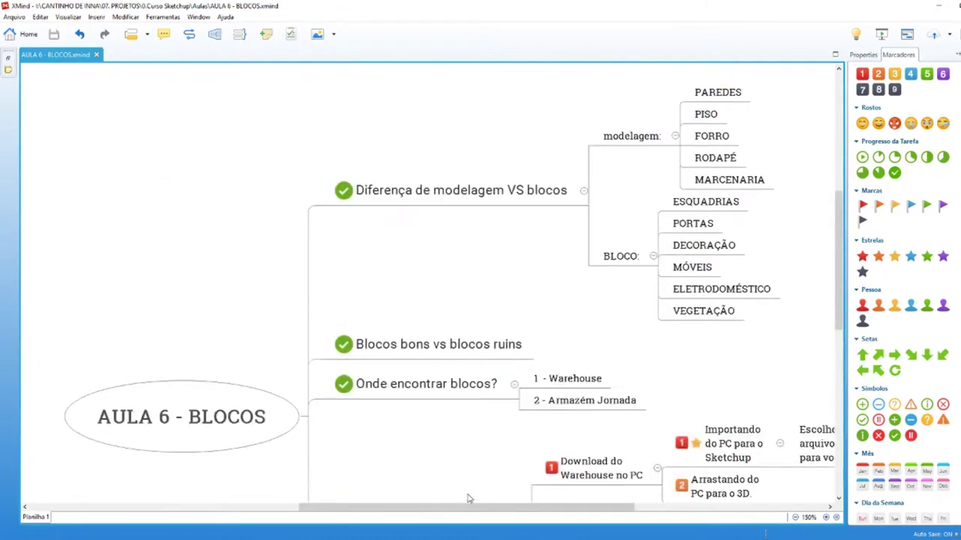
pyautogui.scroll(-2, 467, 498)
pyautogui.keyDown('ctrl'); pyautogui.scroll(-2, 447, 482); pyautogui.keyUp('ctrl')
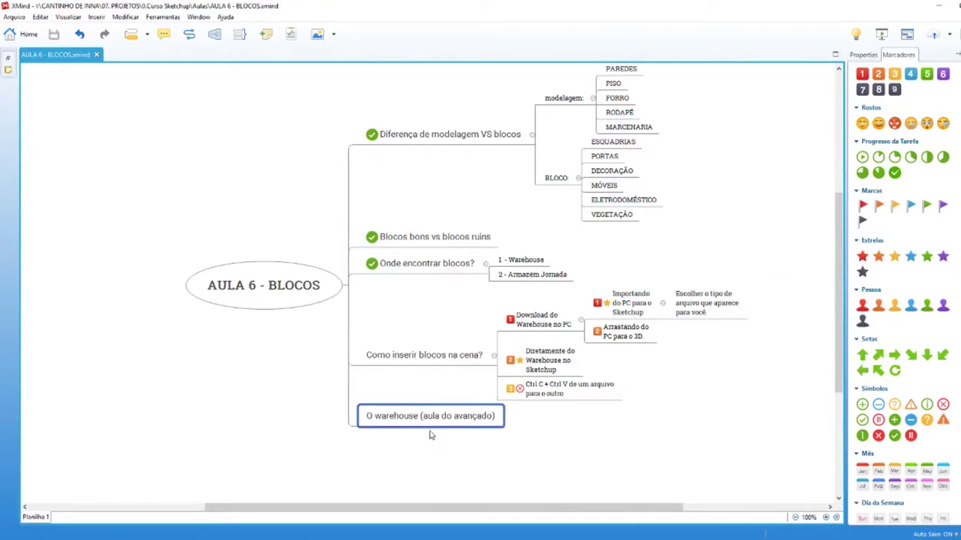
pyautogui.scroll(2, 396, 474)
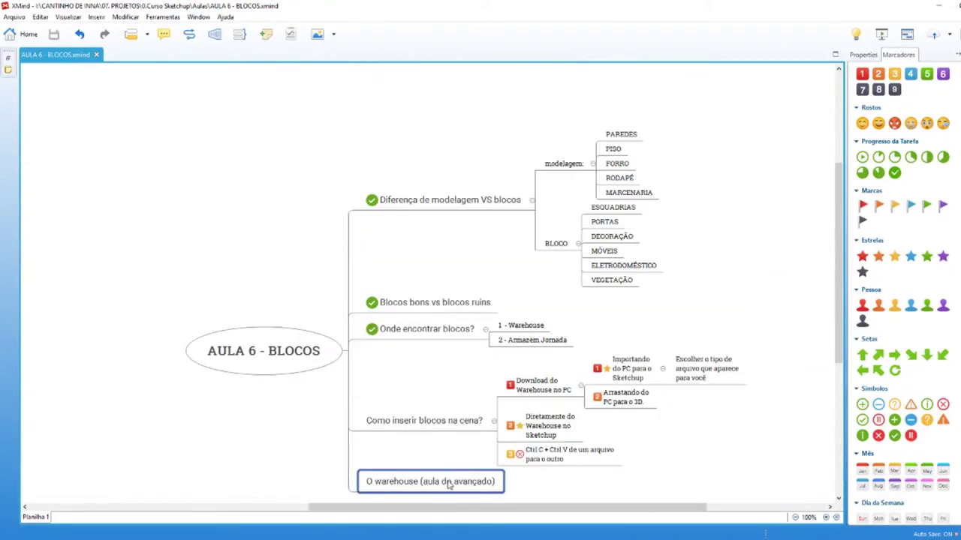
pyautogui.scroll(-2, 447, 485)
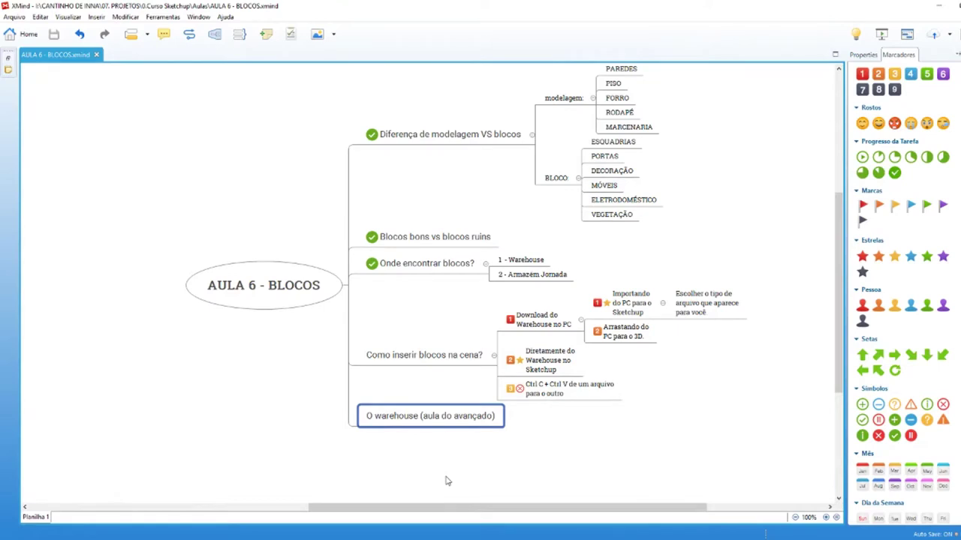
pyautogui.moveTo(405, 534)
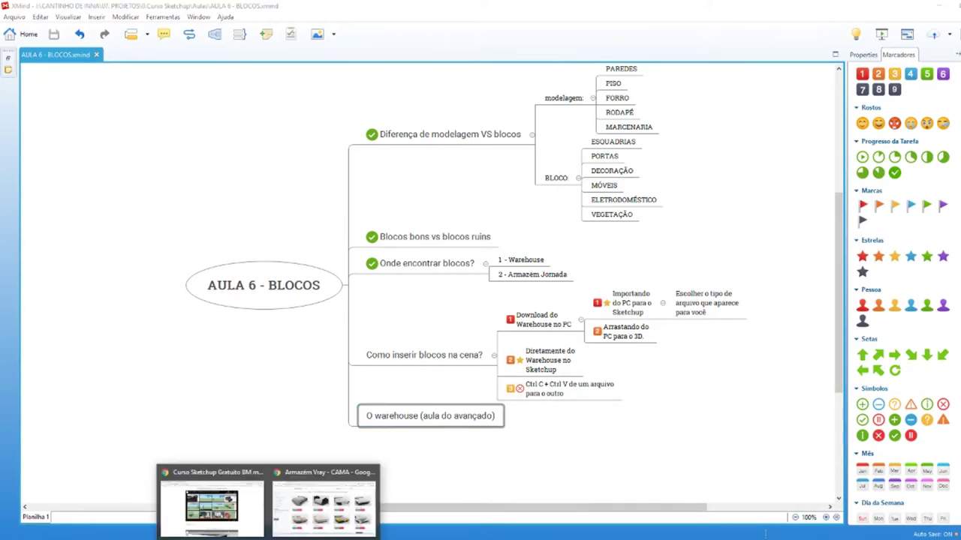
# Step: Look around the shelves and desk in the 08_QUARTO 2 bedroom model
pyautogui.click(387, 499)
pyautogui.moveTo(483, 218); pyautogui.dragTo(483, 150, button='middle')
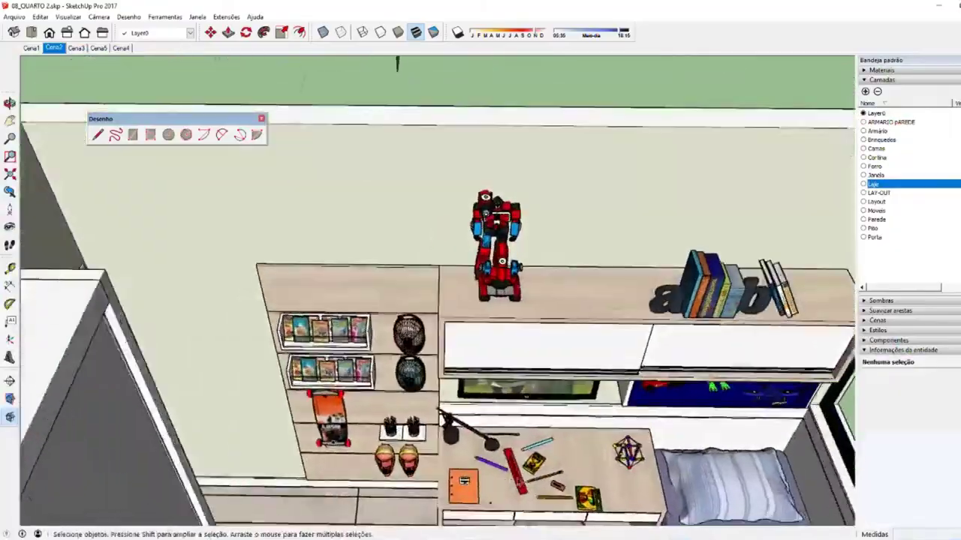
pyautogui.scroll(3, 483, 98)
pyautogui.moveTo(484, 99)
pyautogui.mouseDown(button='middle')
pyautogui.moveTo(489, 157)
pyautogui.moveTo(451, 225)
pyautogui.mouseUp(button='middle')
pyautogui.scroll(-2, 488, 413)
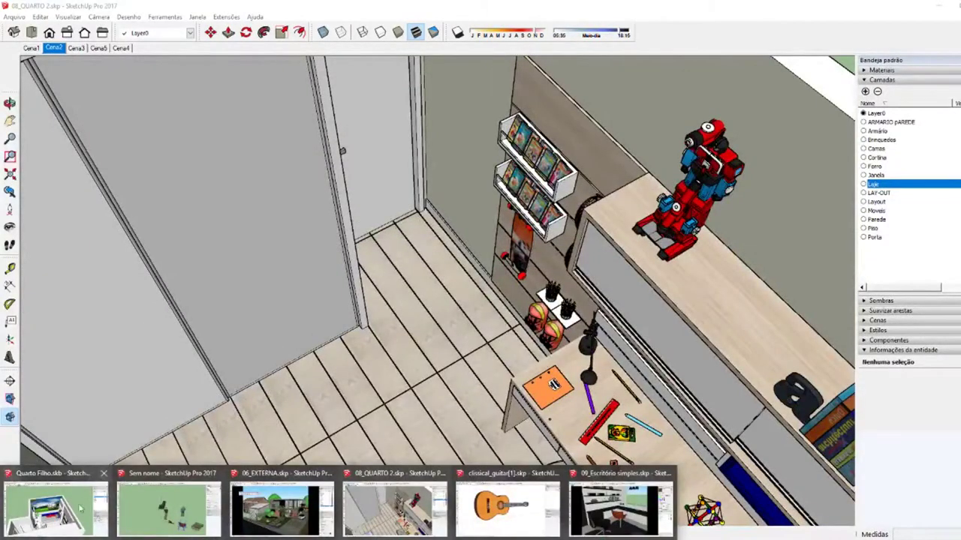
# Step: Bring up 09_Escritório simples and pull back to view the whole office with its orange chair
pyautogui.click(620, 510)
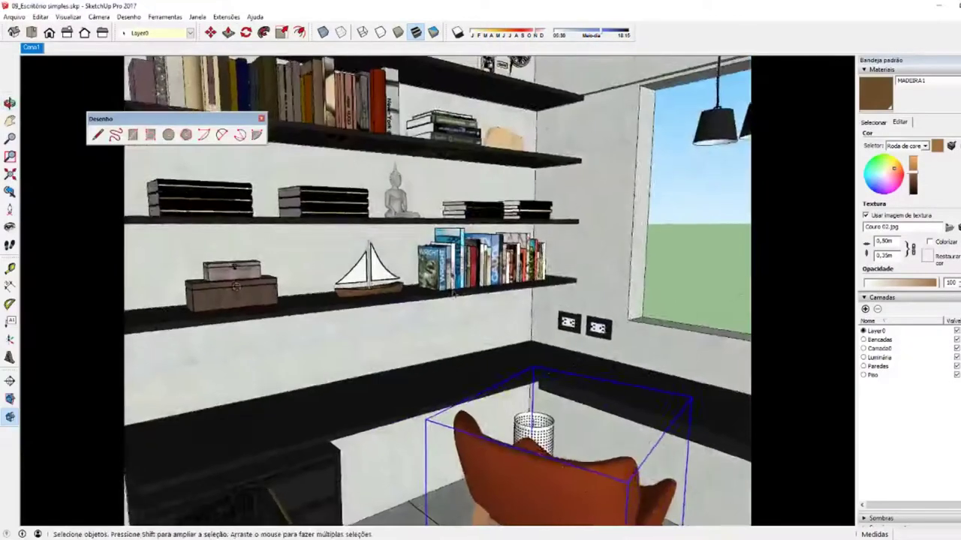
pyautogui.moveTo(443, 293); pyautogui.dragTo(402, 86, button='middle')
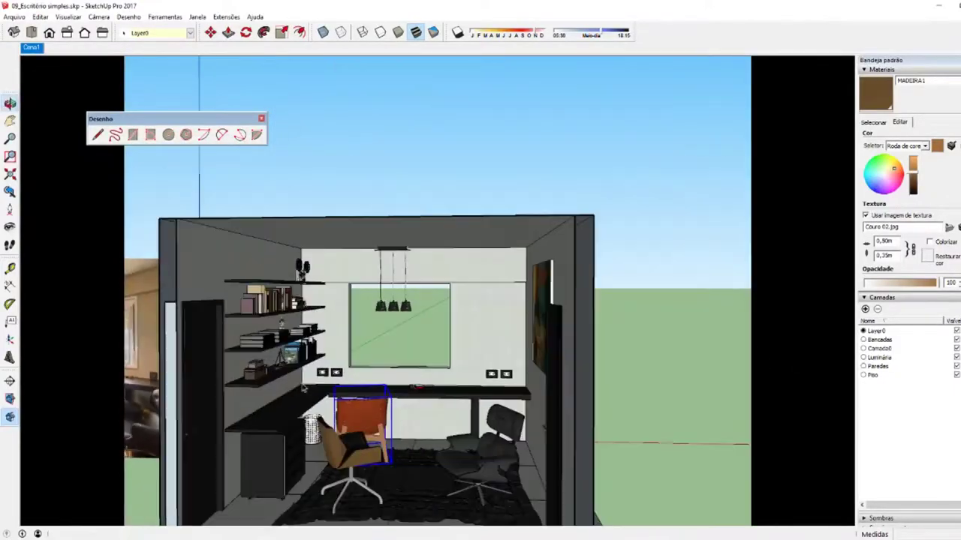
pyautogui.moveTo(402, 86); pyautogui.dragTo(370, 400, button='middle')
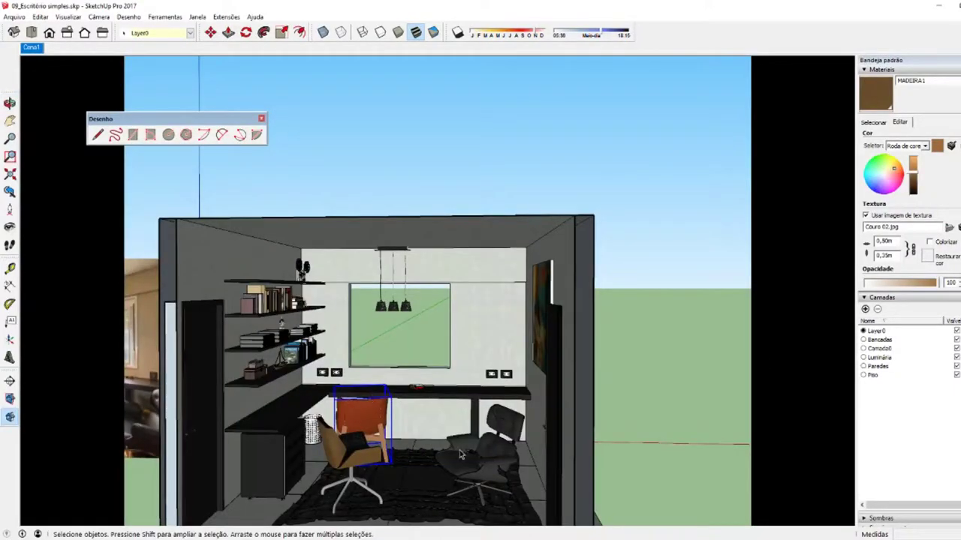